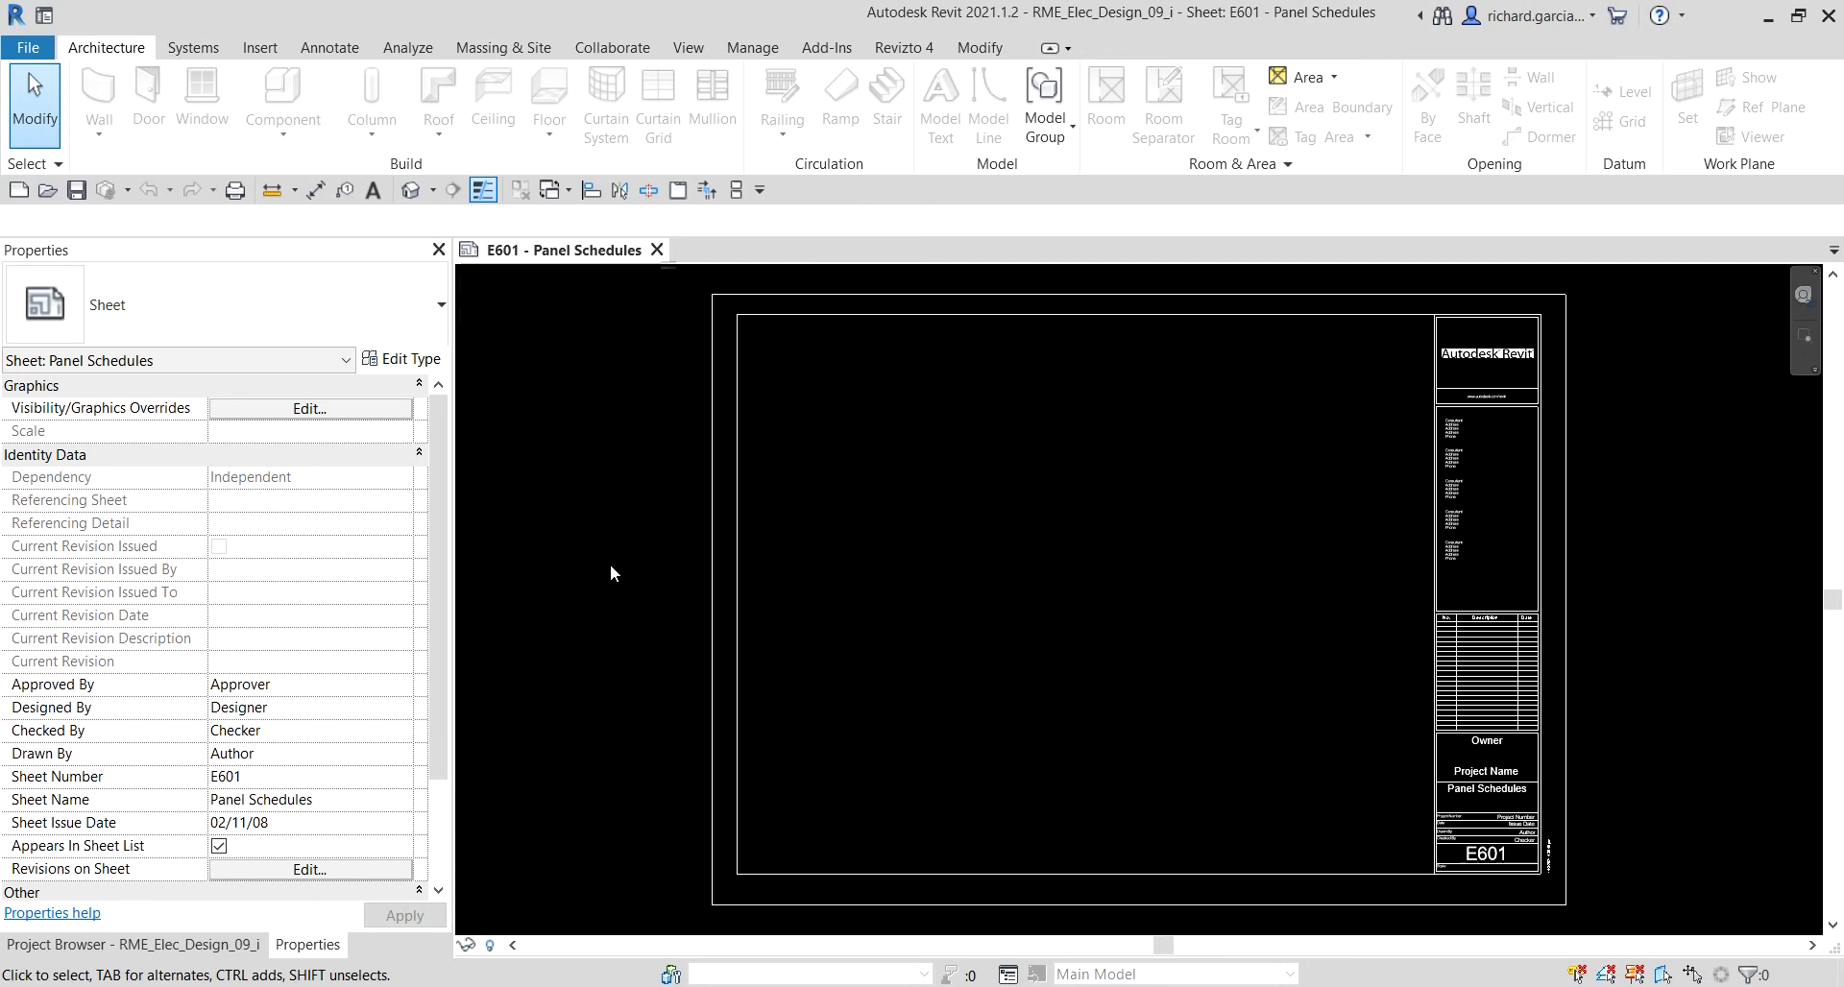
- Open the Level 2 Power Plan from the Power - Design floor plans and look over its electrical panels
{"action": "left_click", "coordinate": [132, 944]}
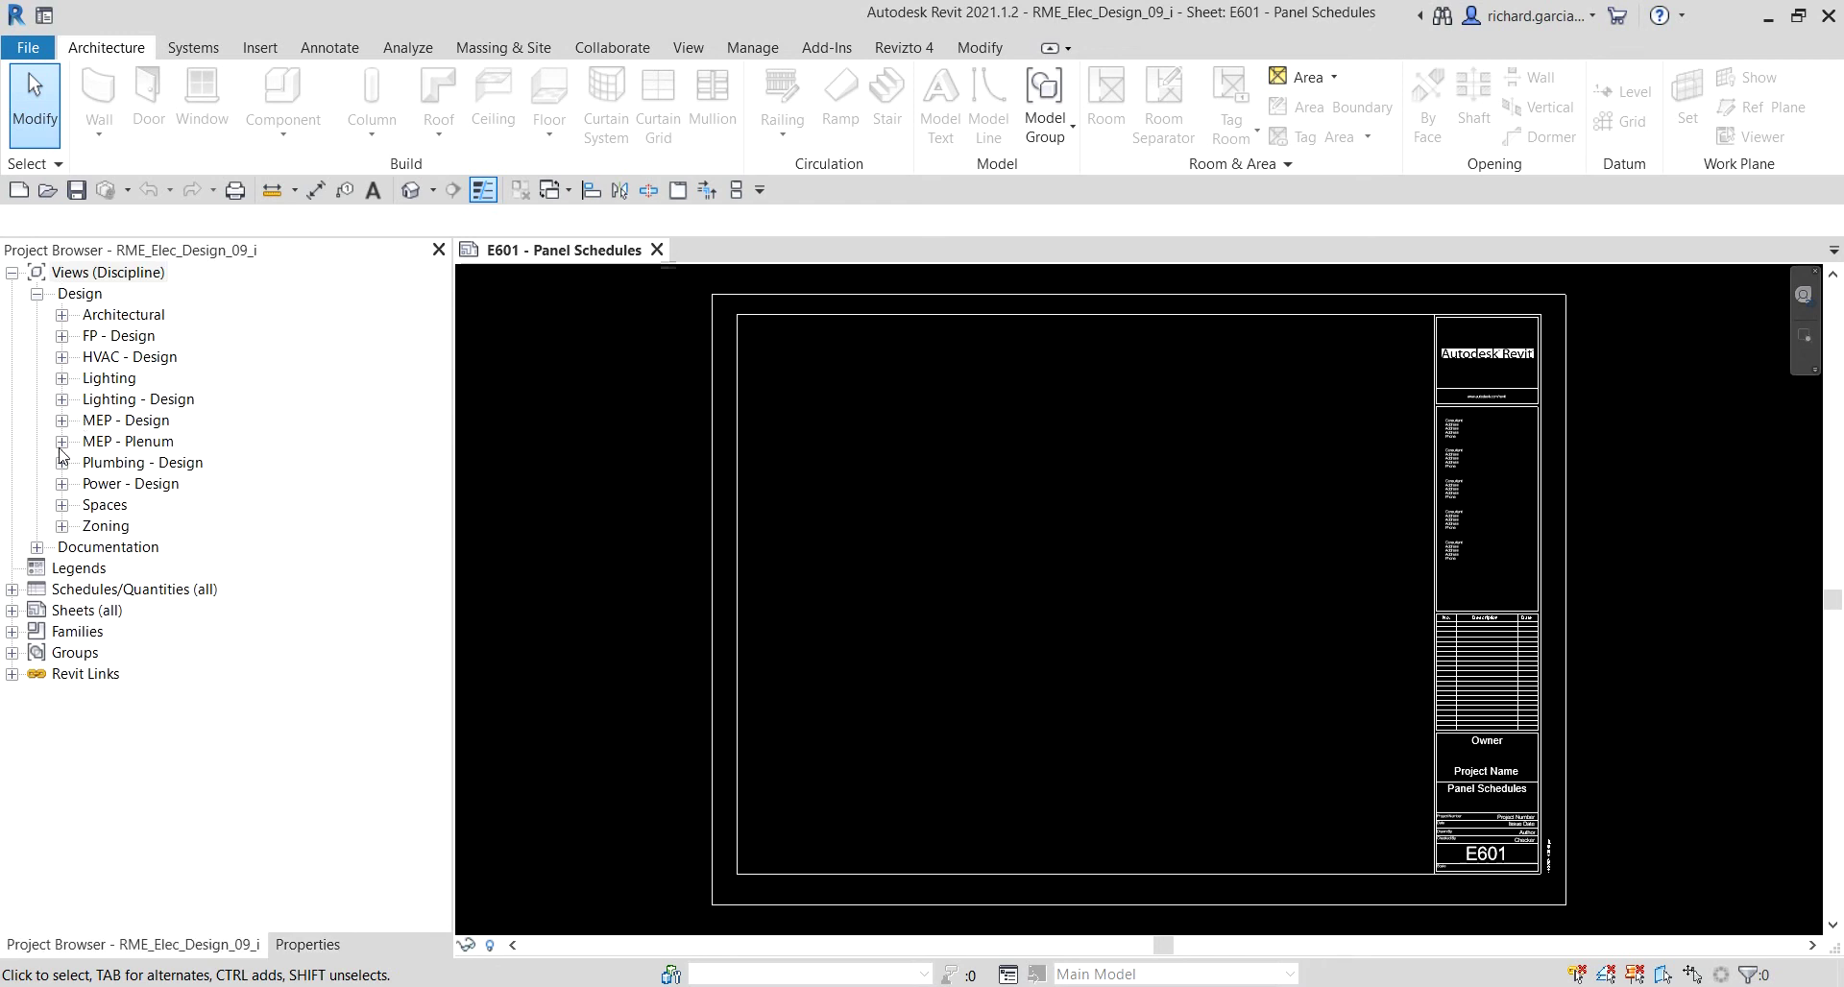
{"action": "left_click", "coordinate": [62, 483]}
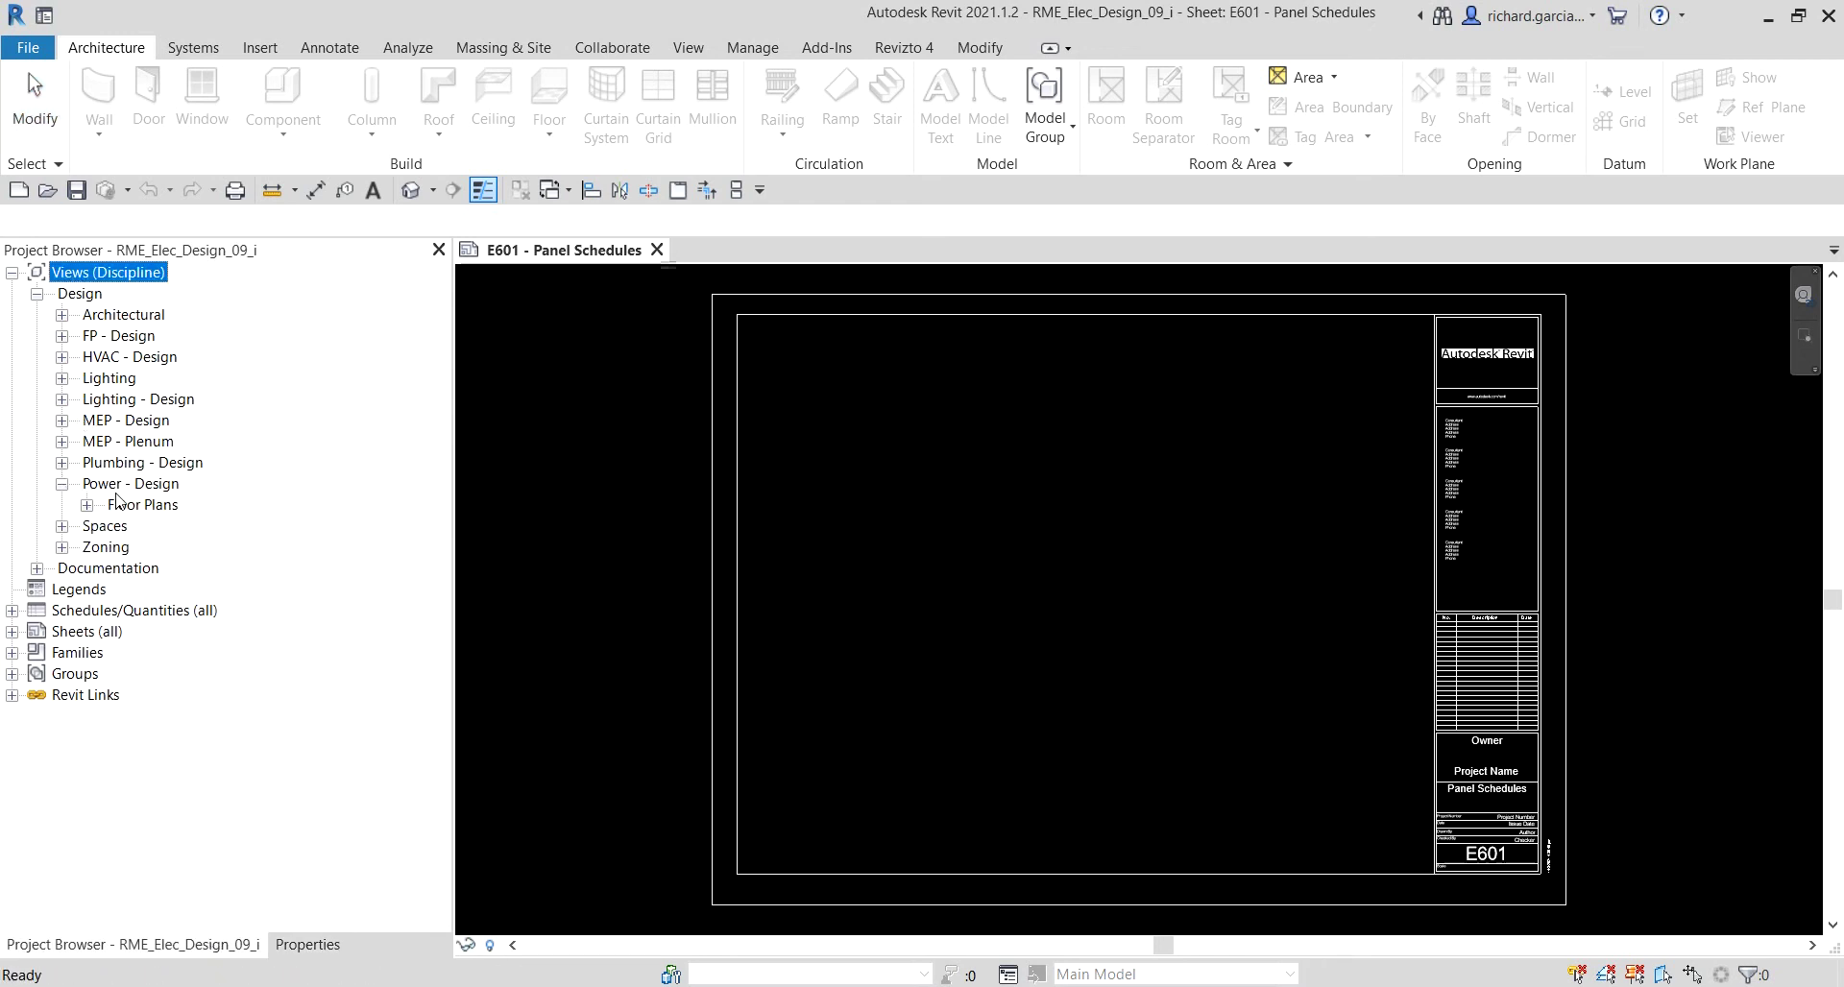
{"action": "left_click", "coordinate": [88, 506]}
{"action": "left_click", "coordinate": [165, 547]}
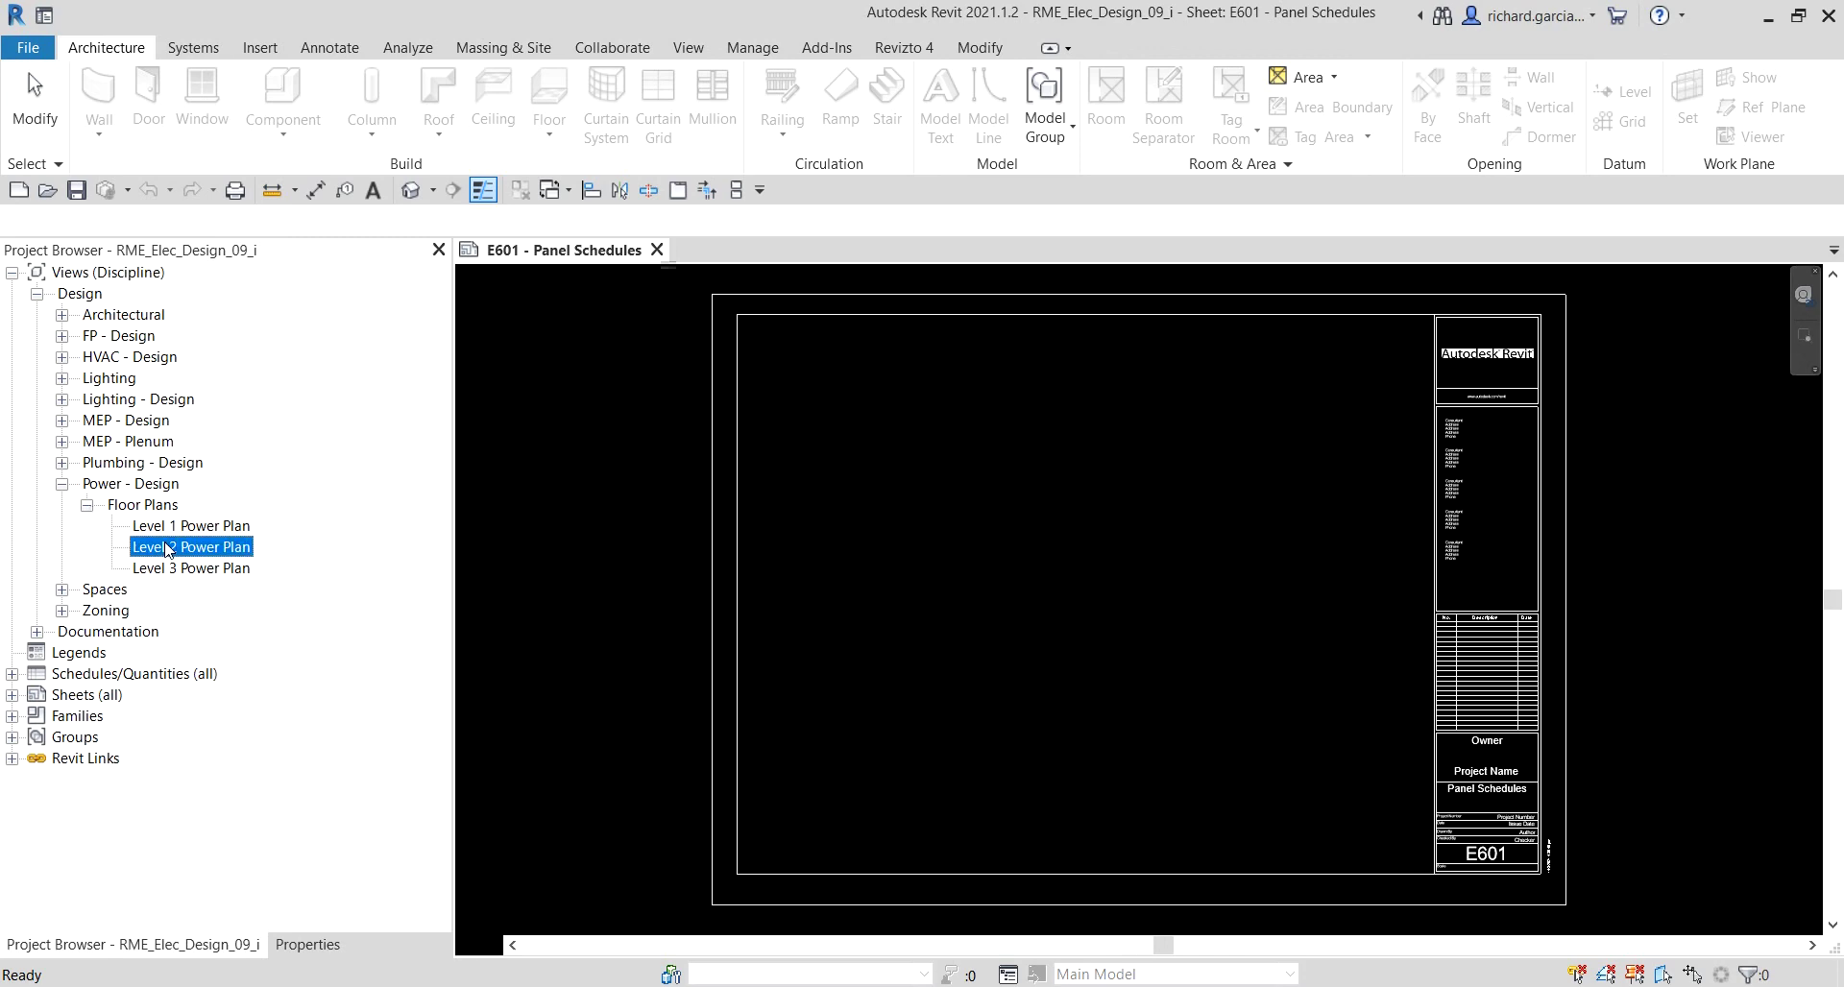
{"action": "key", "text": "Return"}
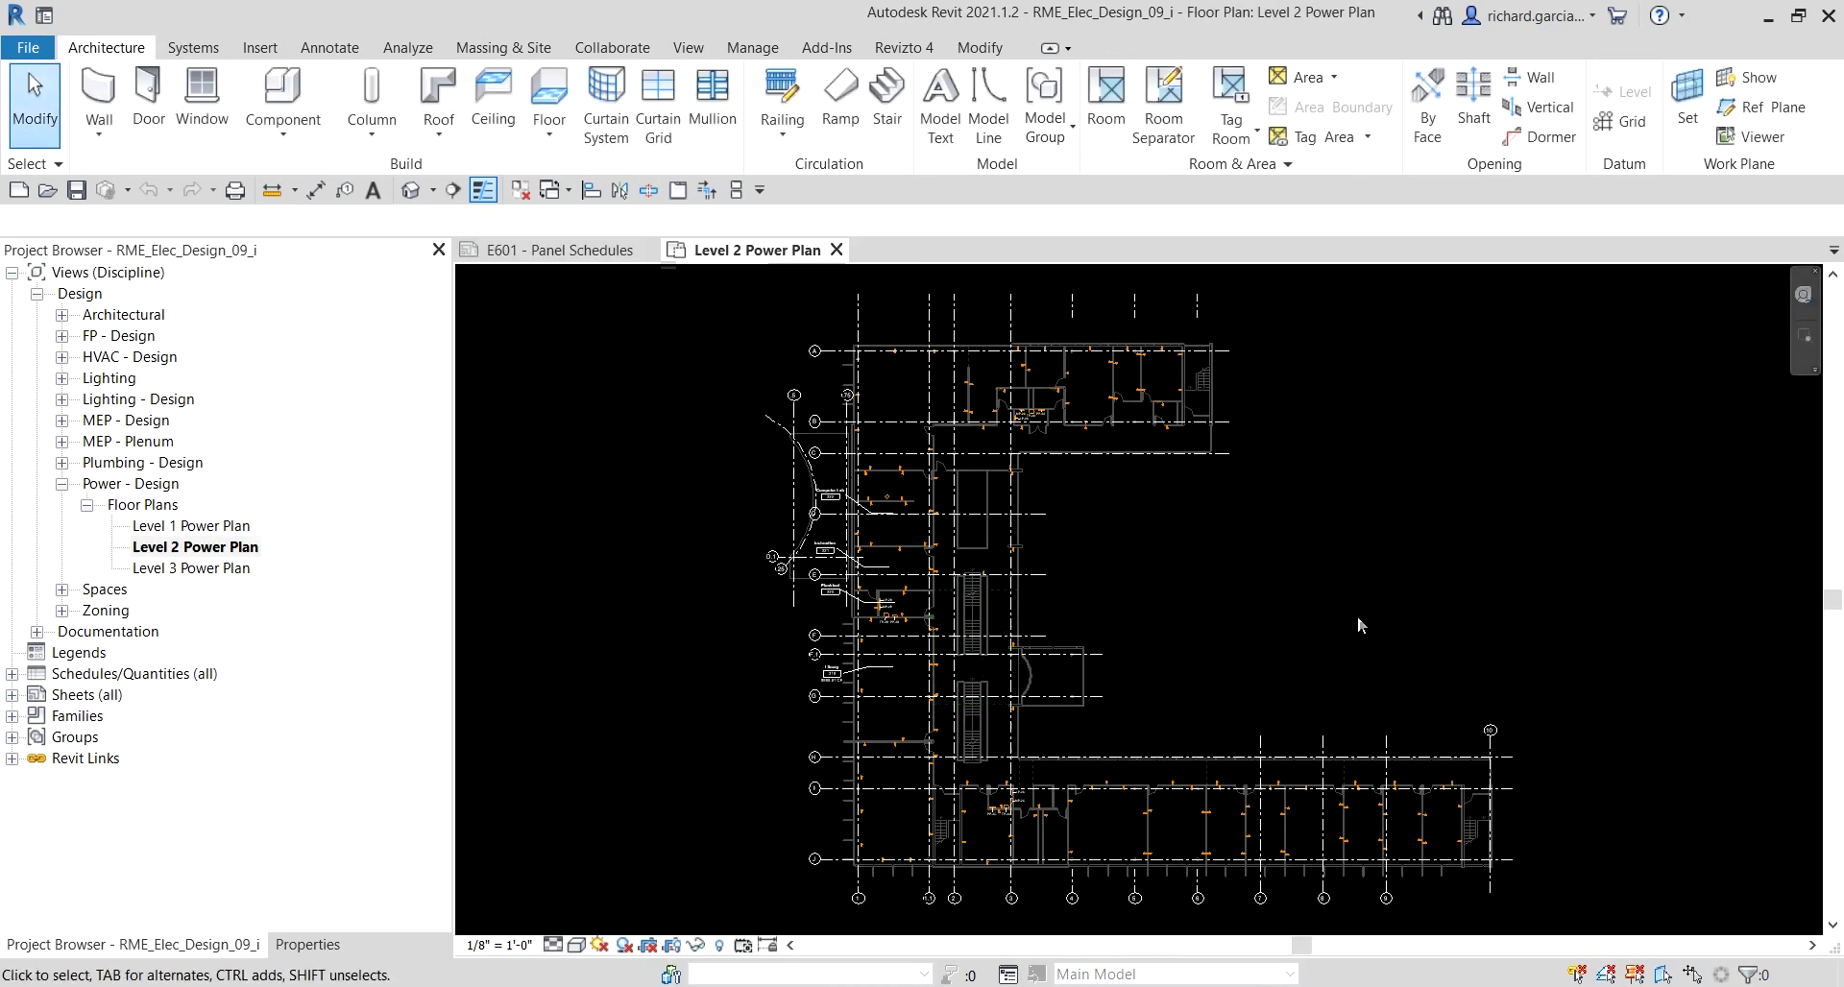
{"action": "scroll", "coordinate": [746, 589], "scroll_direction": "up", "scroll_amount": 8}
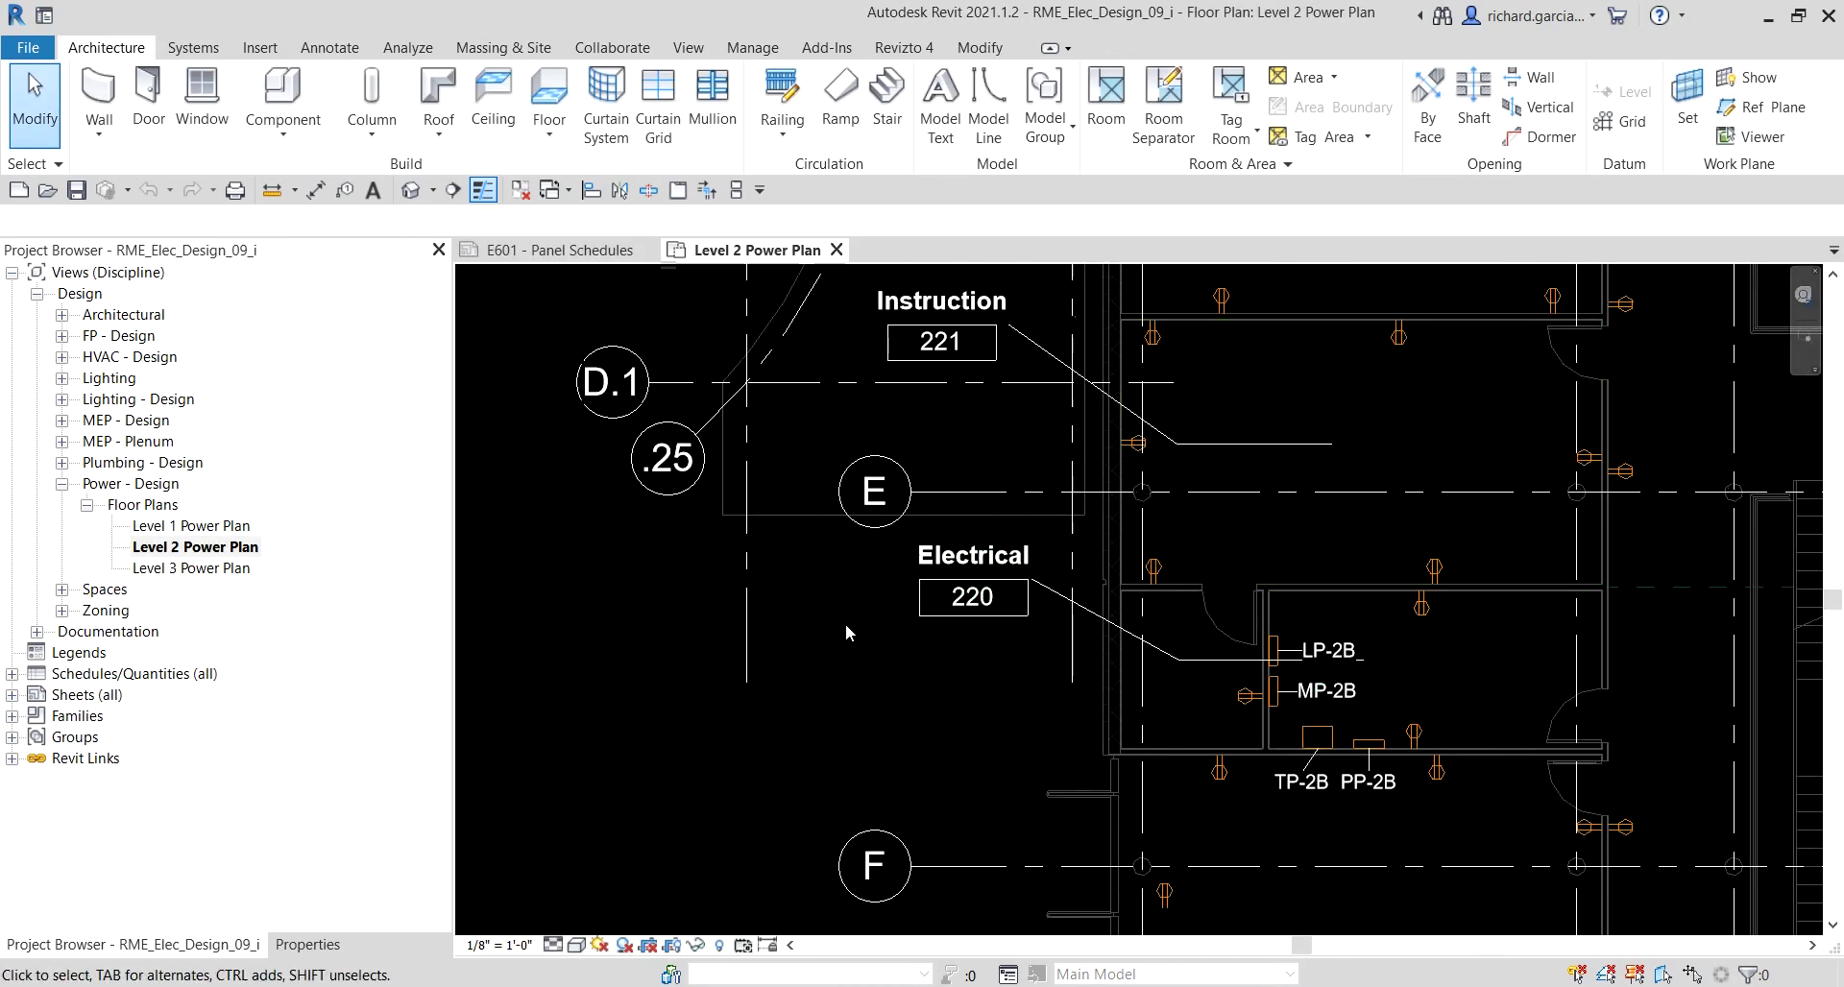
{"action": "scroll", "coordinate": [730, 618], "scroll_direction": "down", "scroll_amount": 3}
{"action": "scroll", "coordinate": [730, 618], "scroll_direction": "down", "scroll_amount": 5}
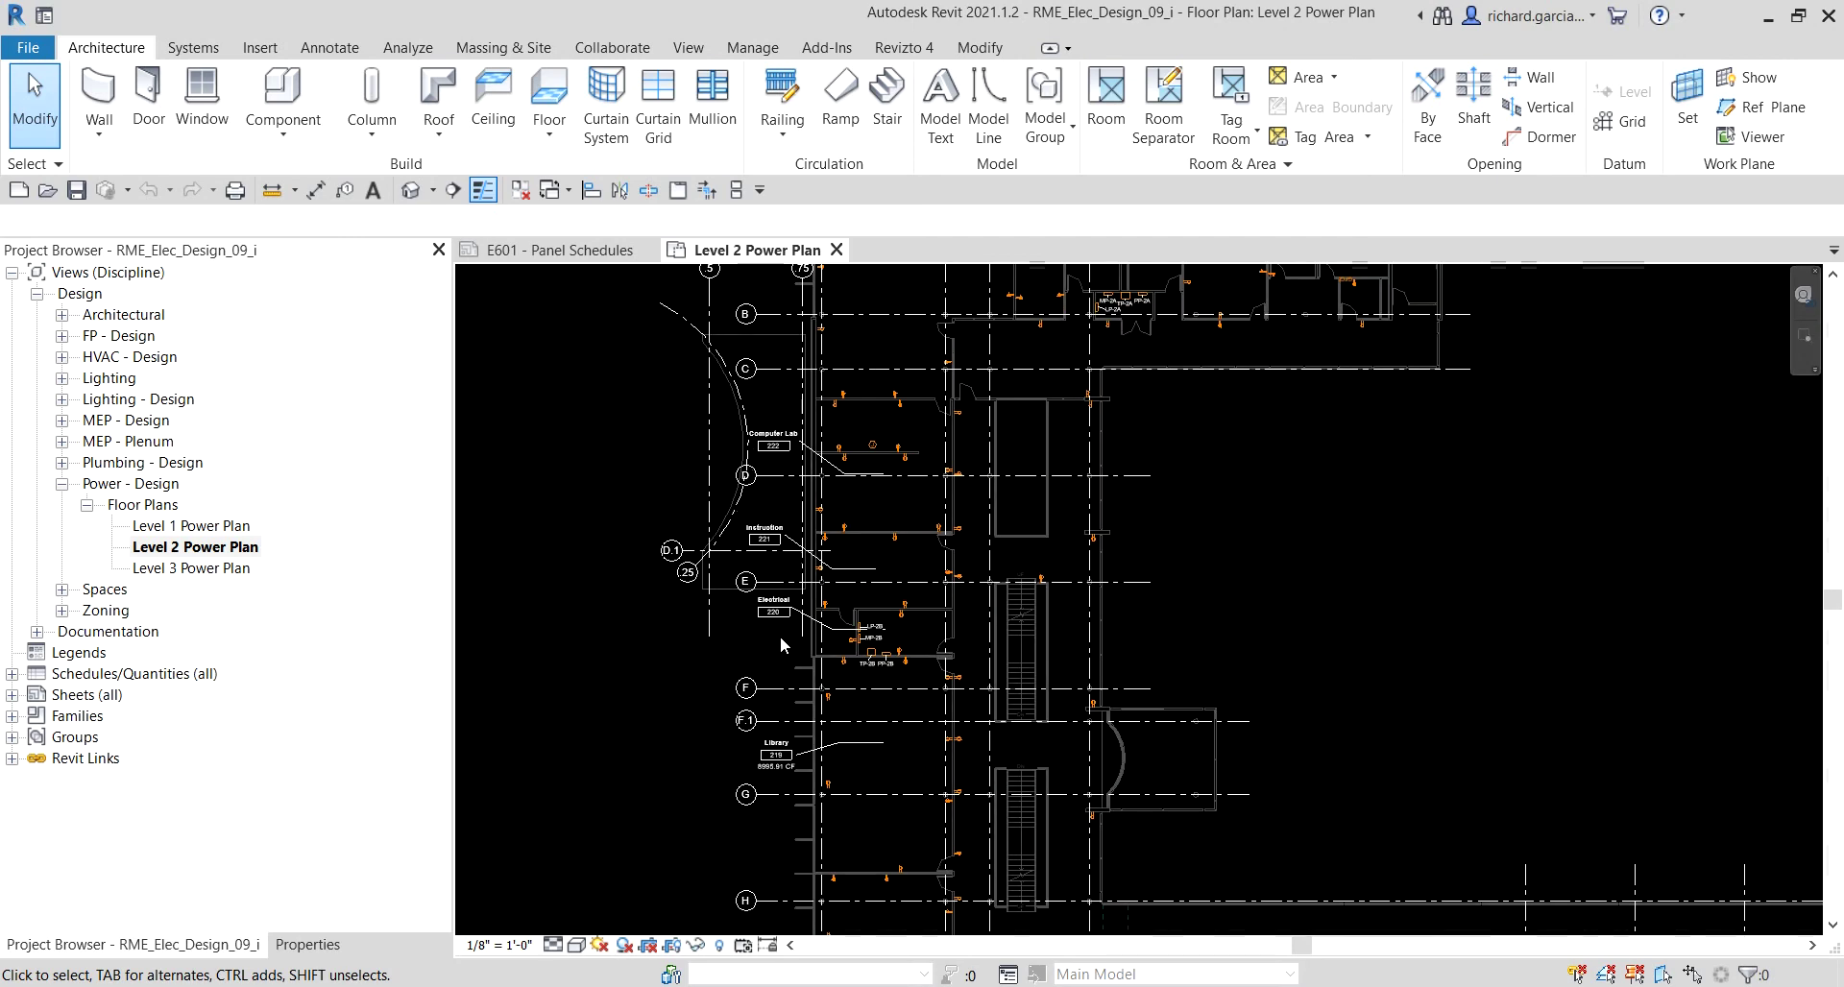
{"action": "scroll", "coordinate": [1014, 385], "scroll_direction": "up", "scroll_amount": 2}
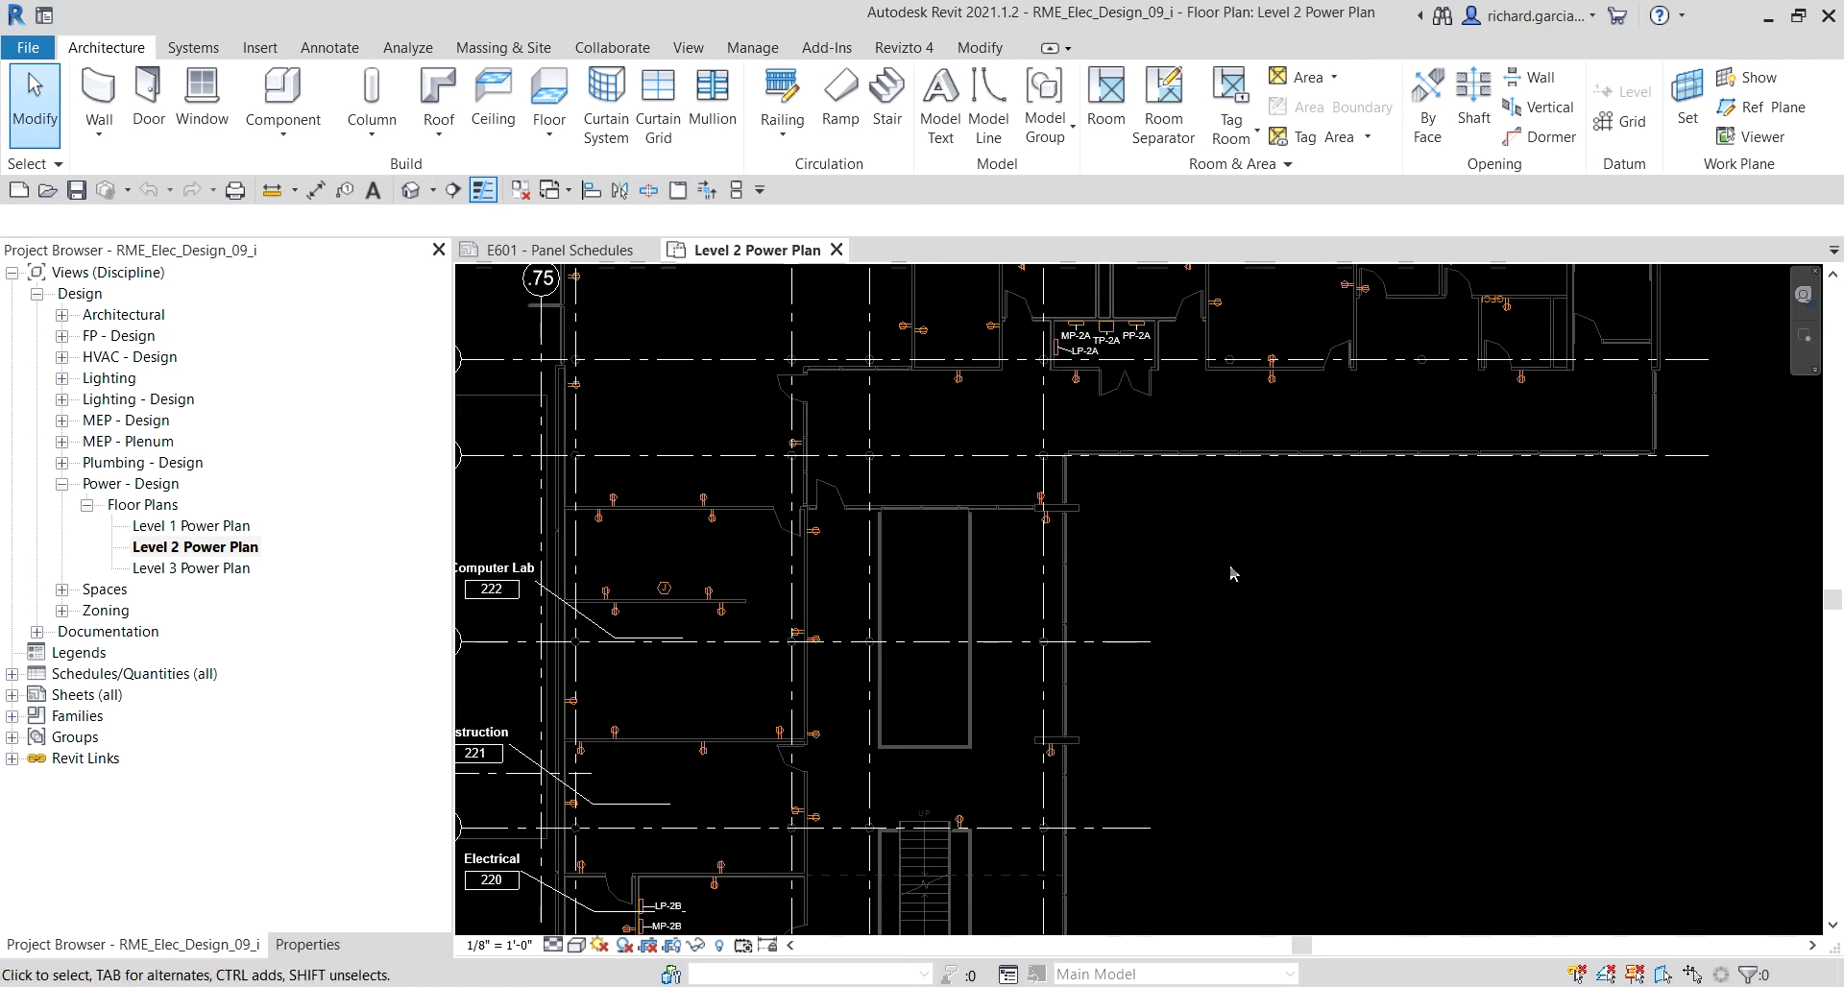
{"action": "scroll", "coordinate": [1231, 574], "scroll_direction": "down", "scroll_amount": 4}
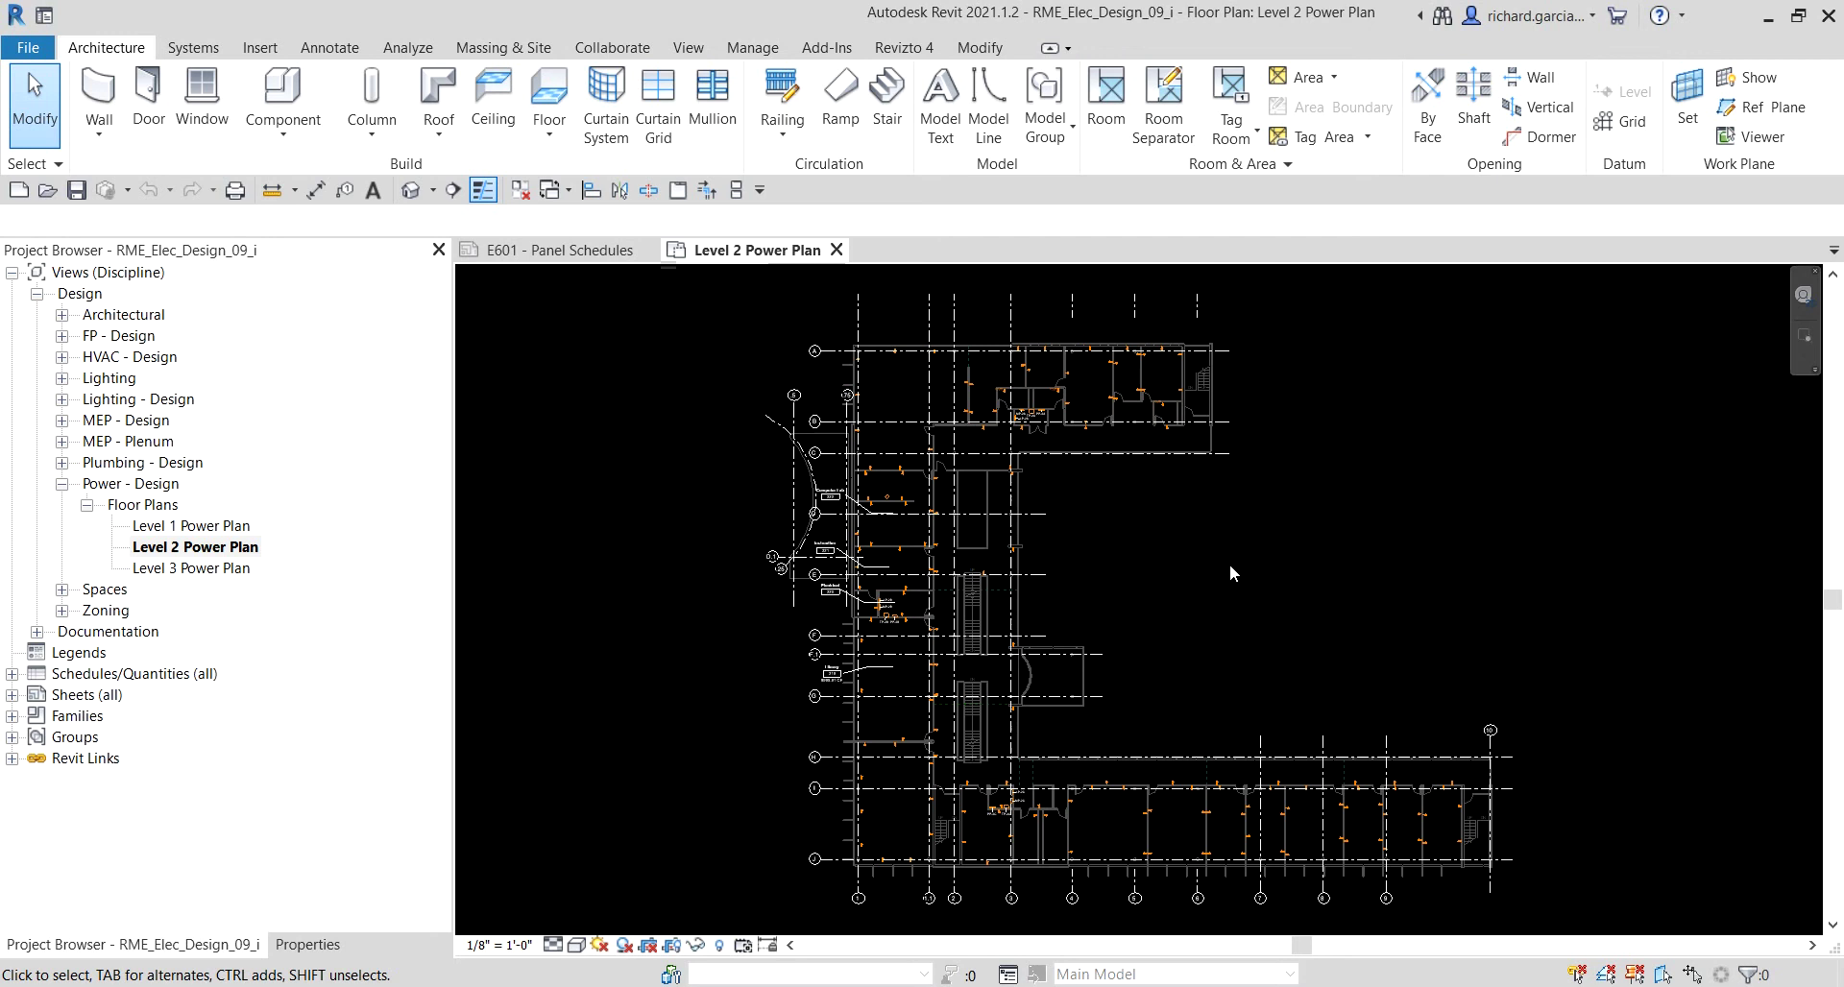
- Create a panel schedule from the default template for panel PP-2B only, leaving LP-1A excluded
{"action": "left_click", "coordinate": [404, 50]}
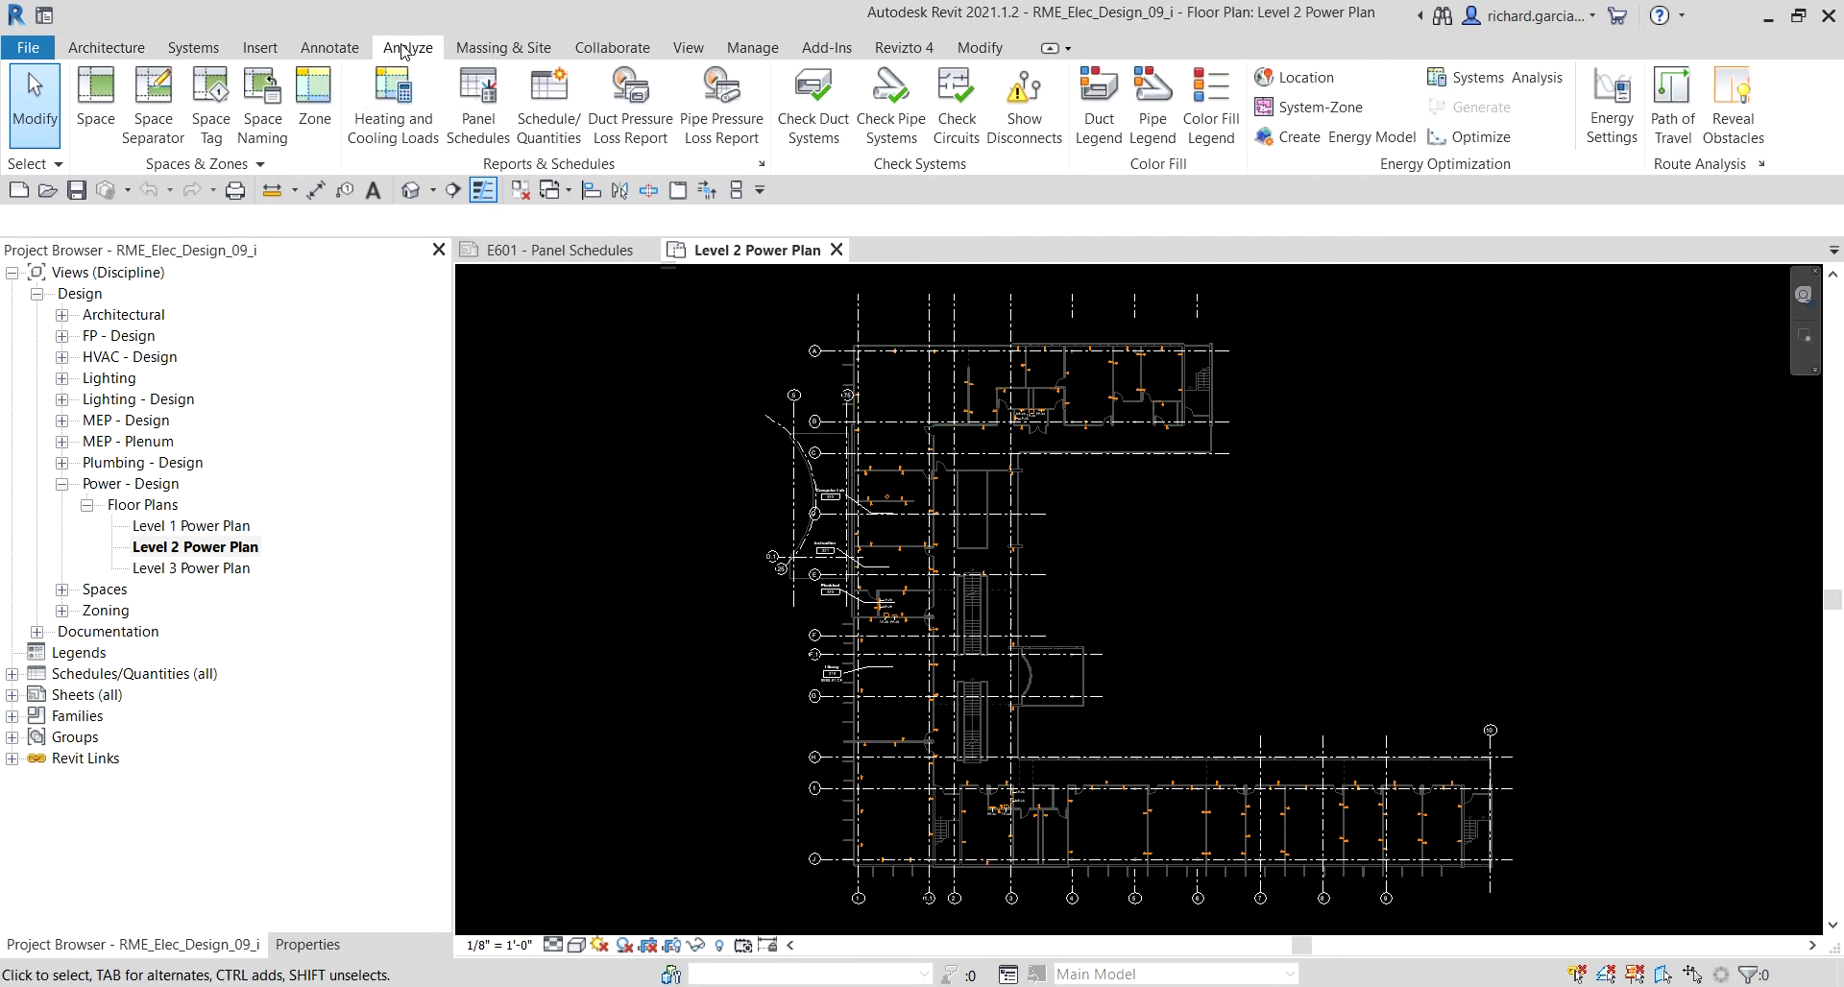
{"action": "left_click", "coordinate": [485, 124]}
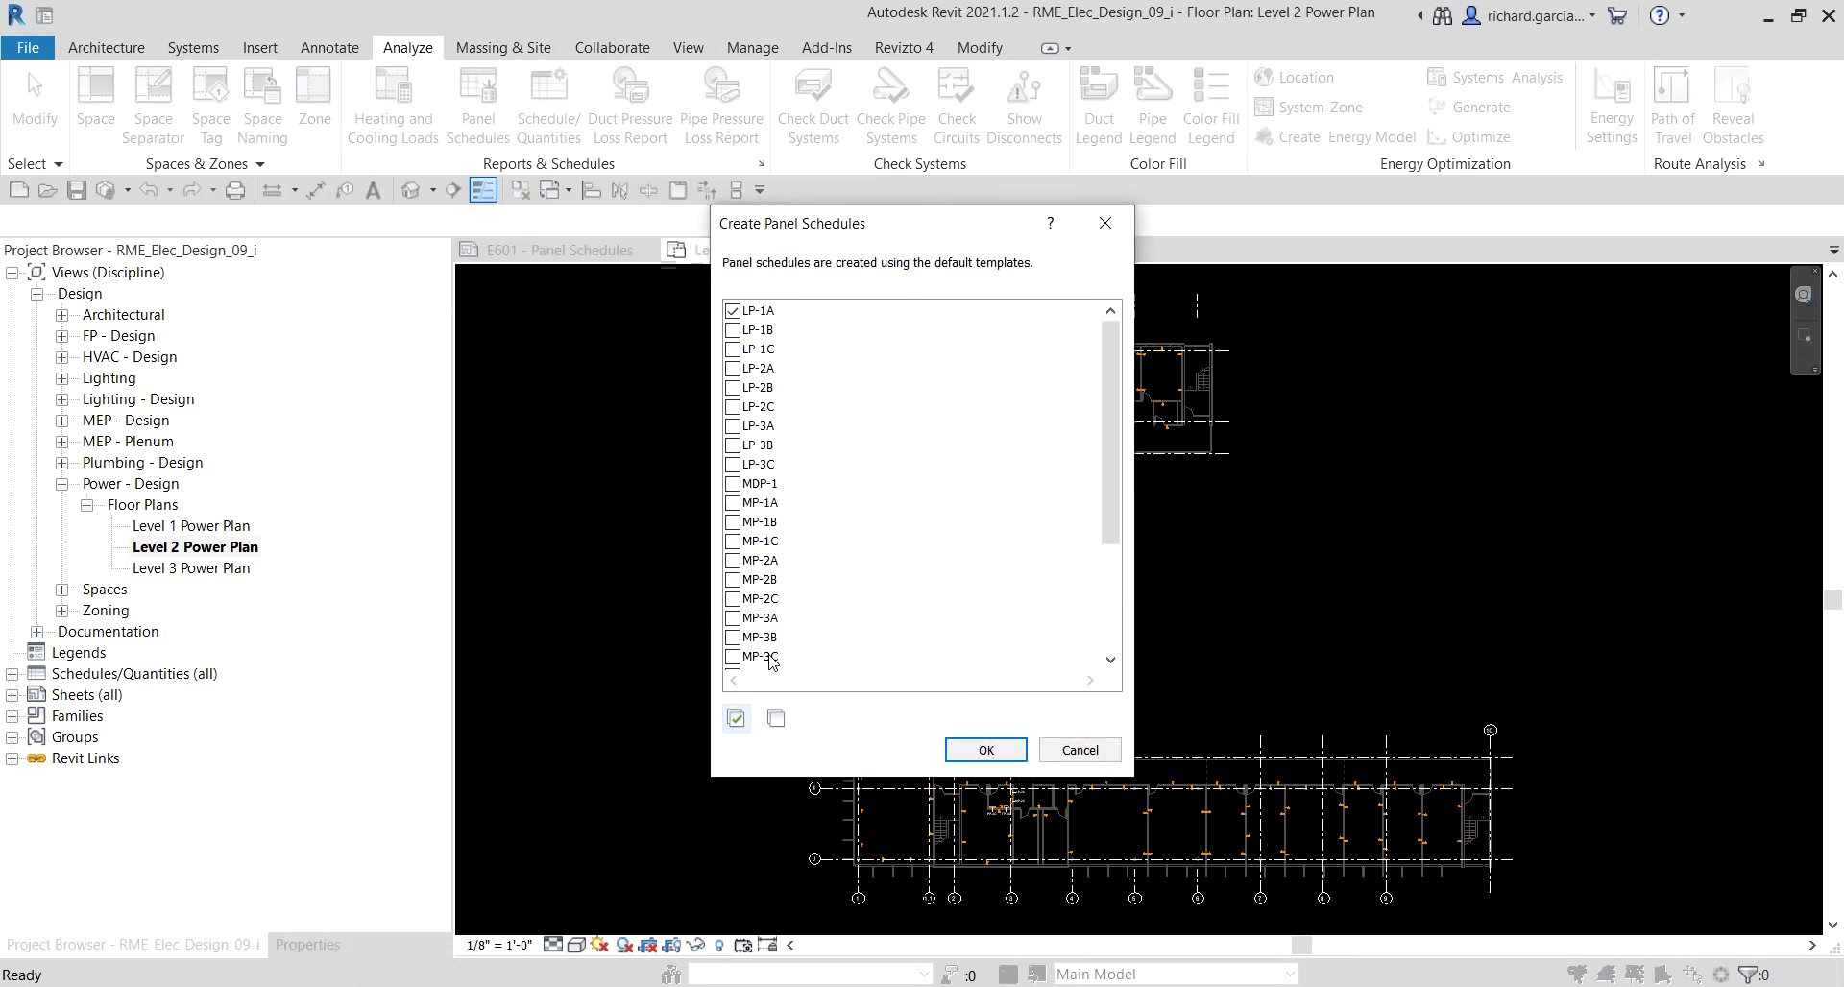
{"action": "scroll", "coordinate": [772, 659], "scroll_direction": "down", "scroll_amount": 3}
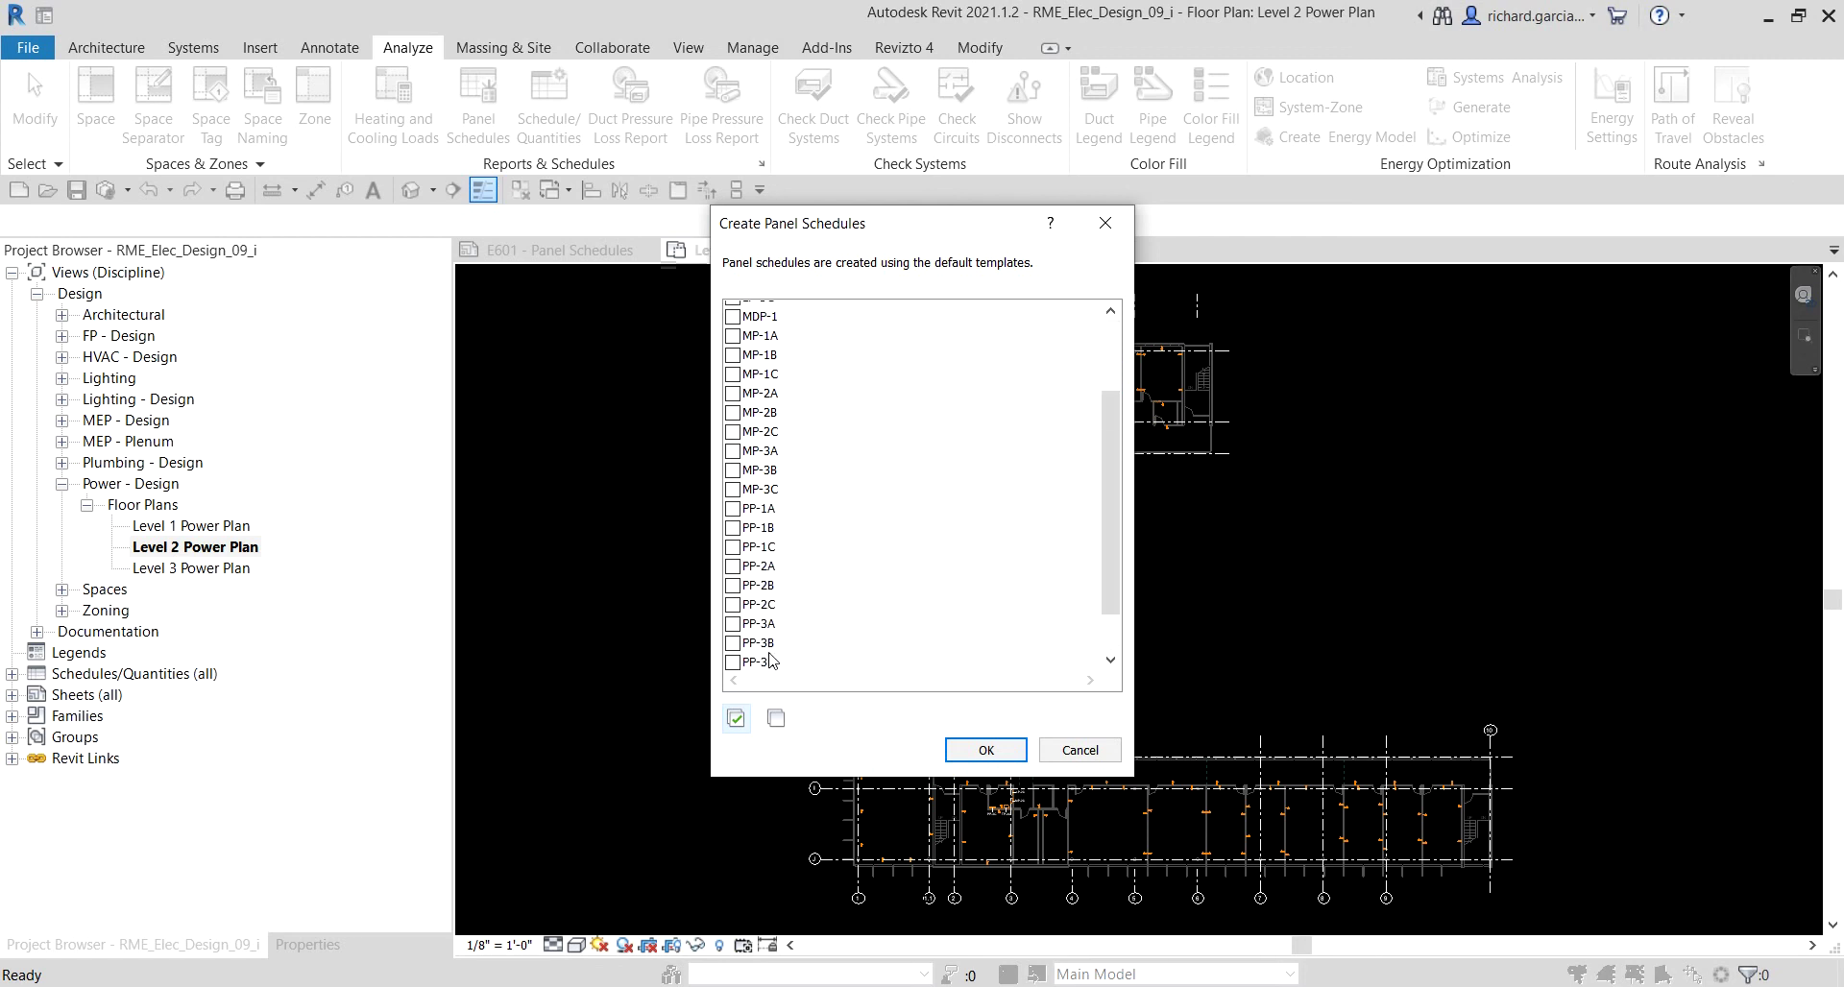
{"action": "scroll", "coordinate": [772, 659], "scroll_direction": "up", "scroll_amount": 3}
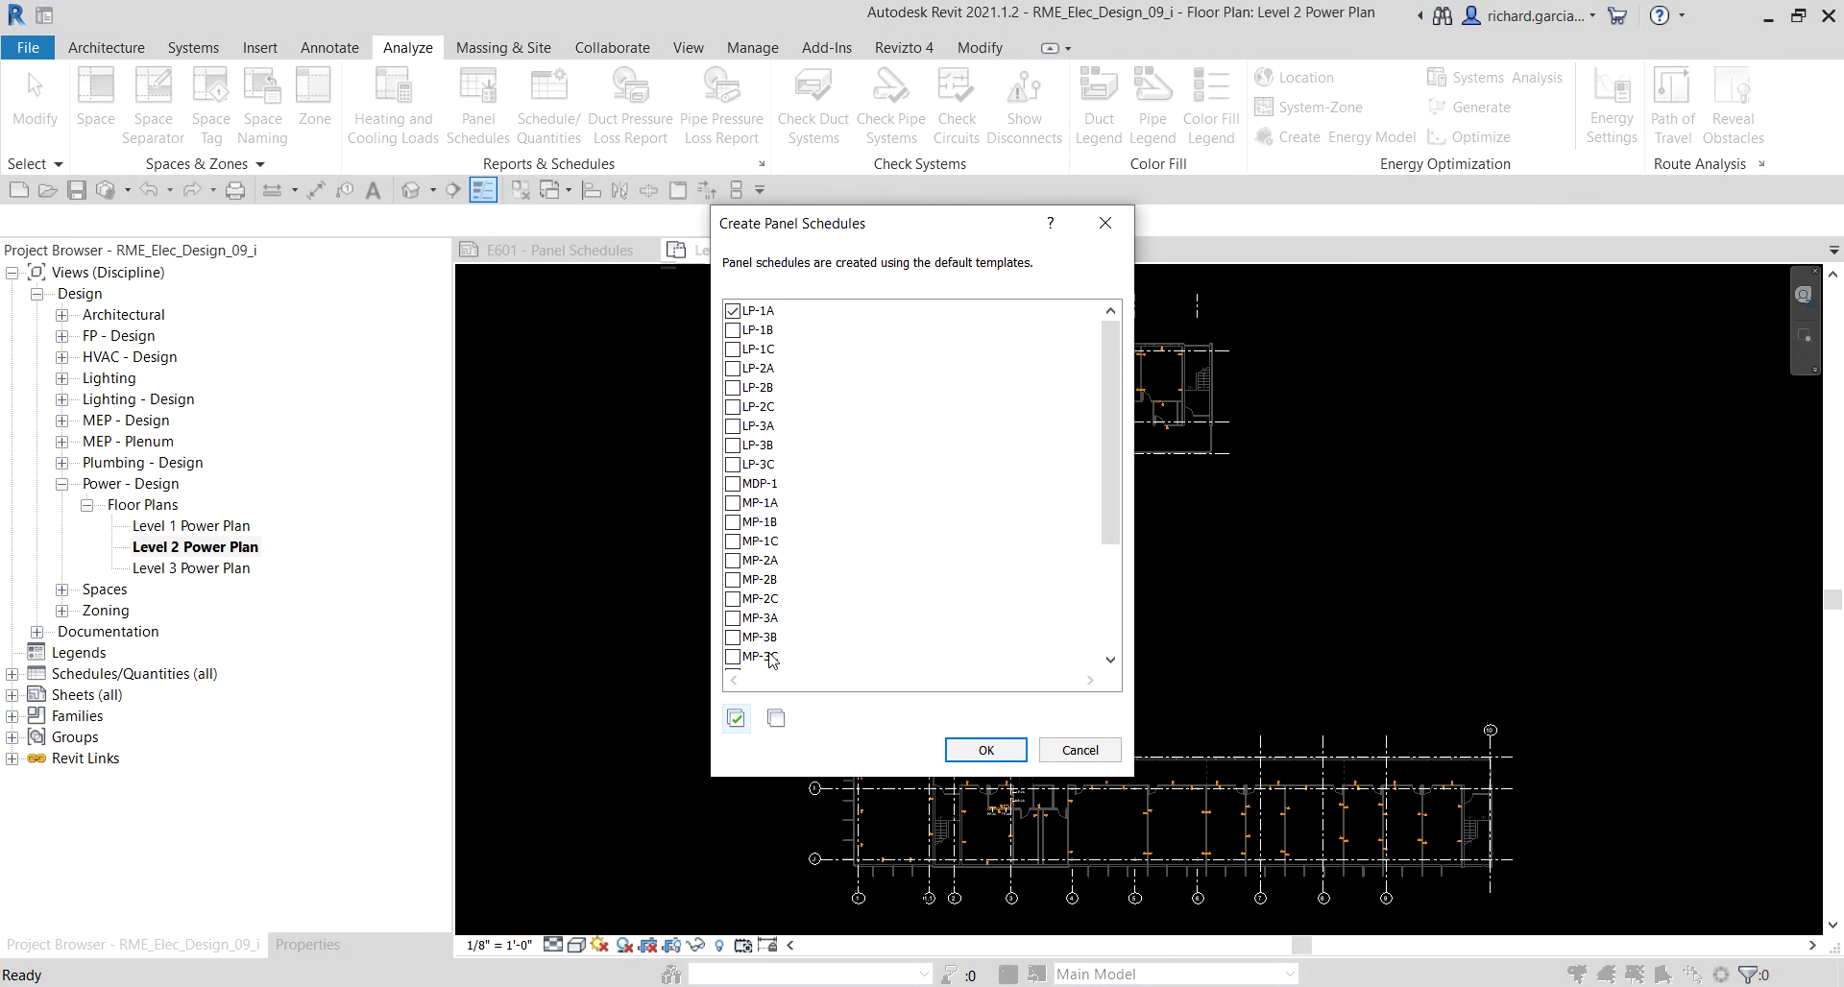
{"action": "left_click", "coordinate": [734, 311]}
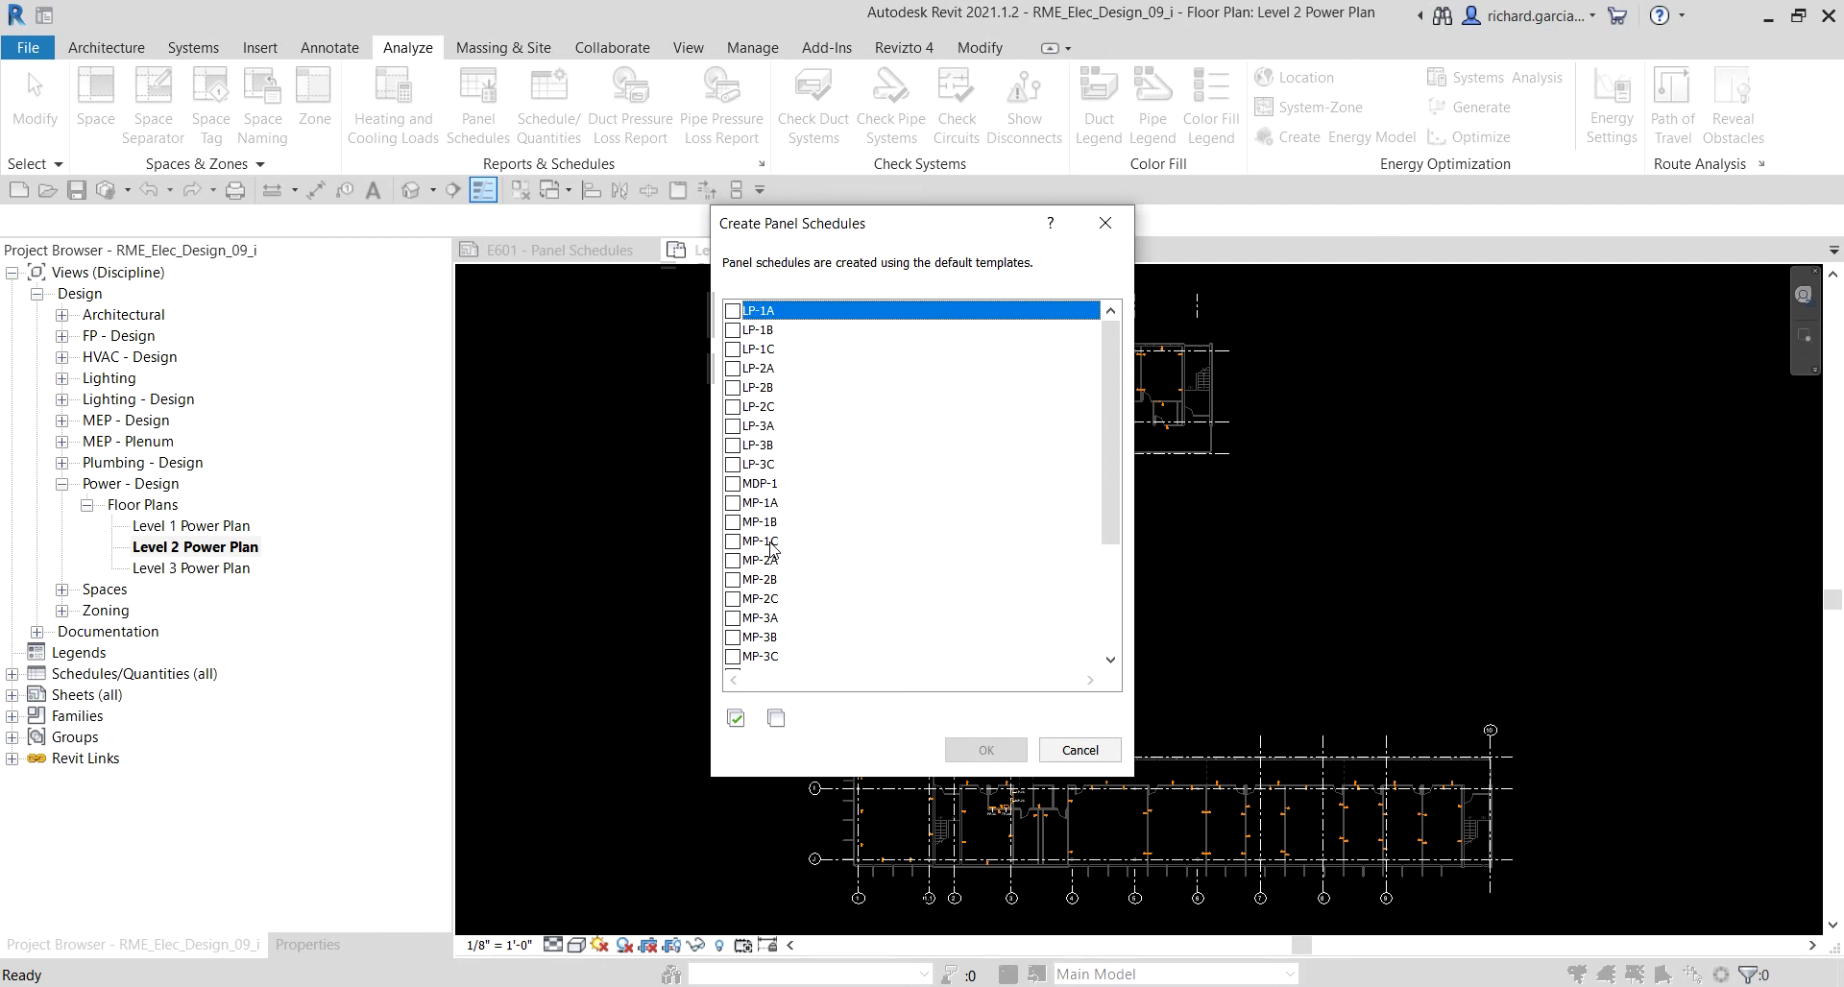
{"action": "scroll", "coordinate": [772, 547], "scroll_direction": "down", "scroll_amount": 3}
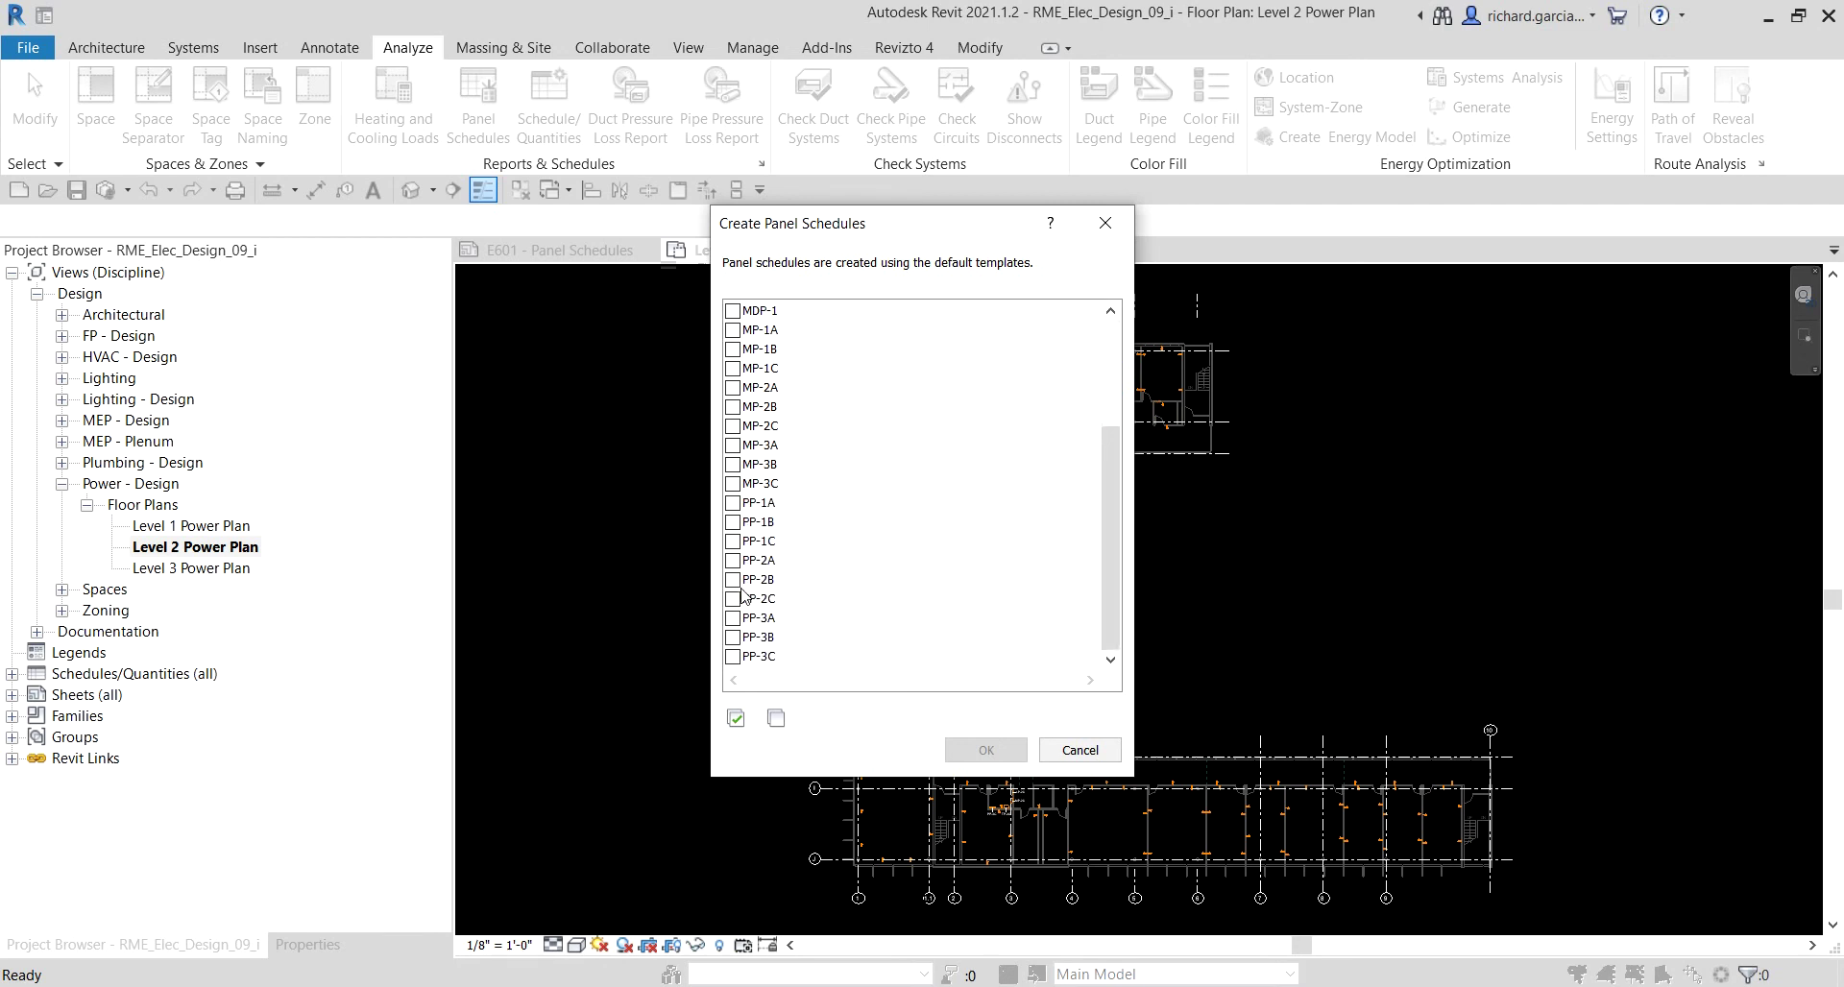
{"action": "left_click", "coordinate": [734, 581]}
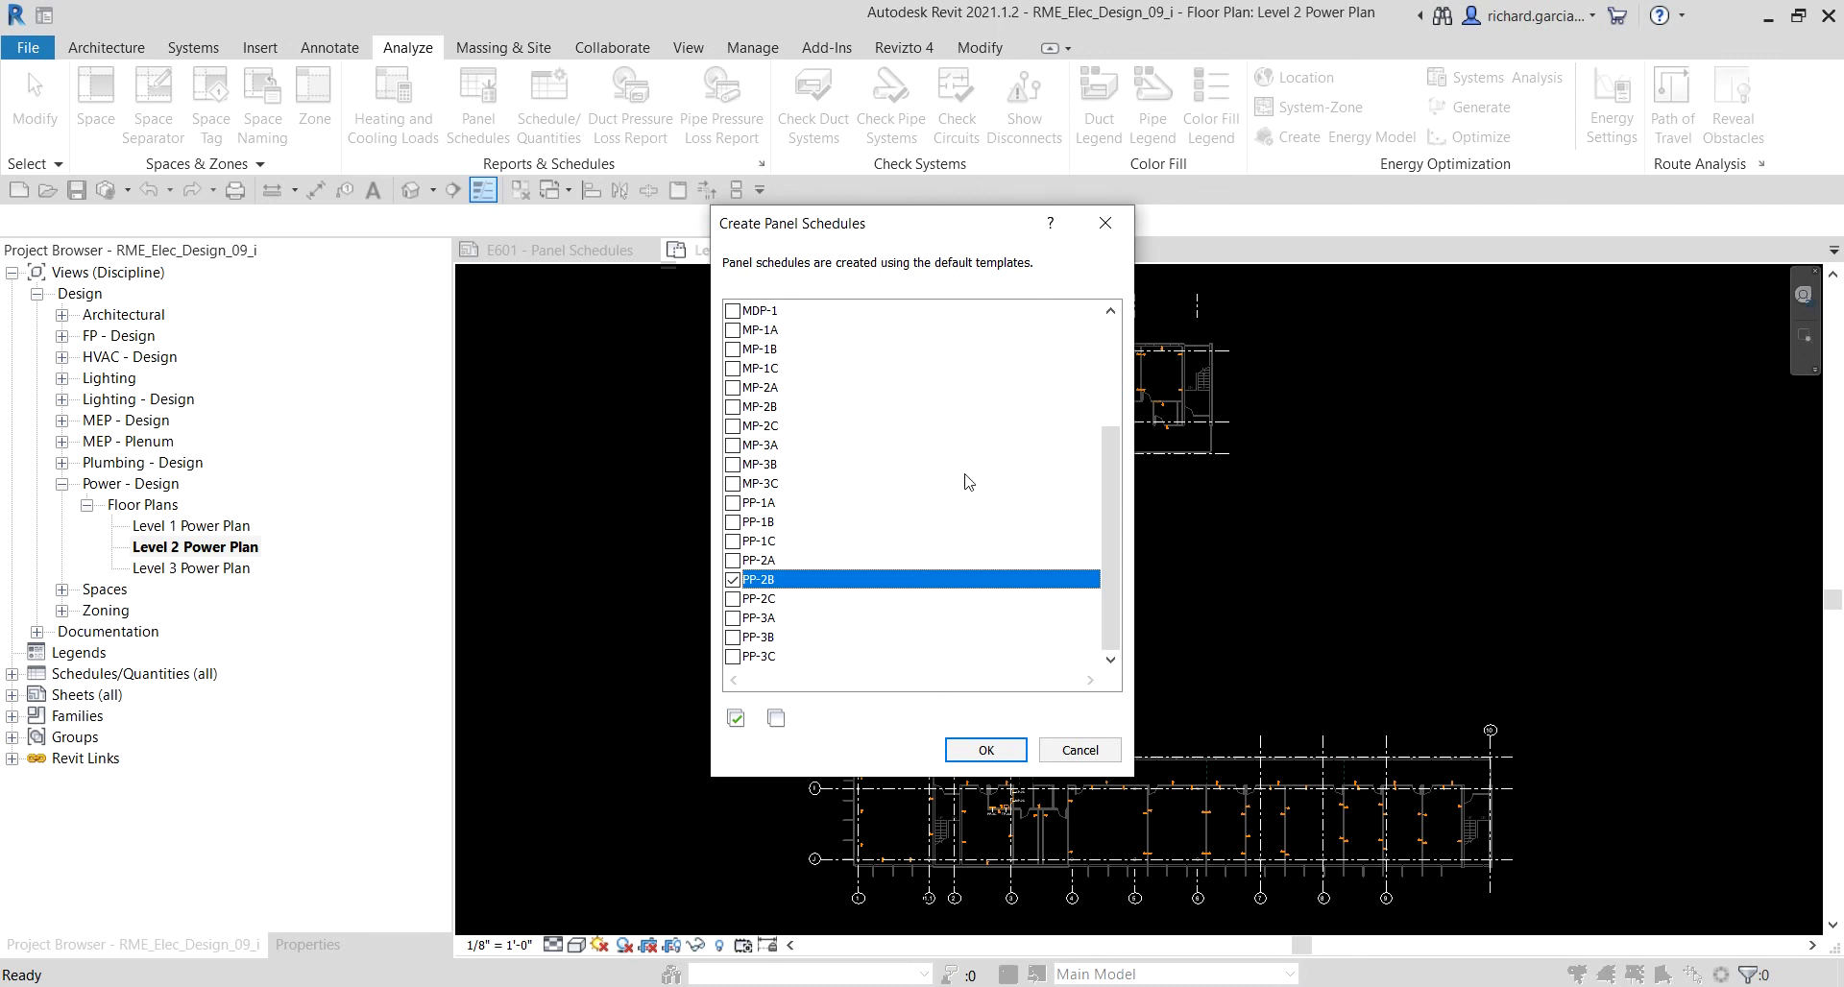
{"action": "left_click", "coordinate": [980, 752]}
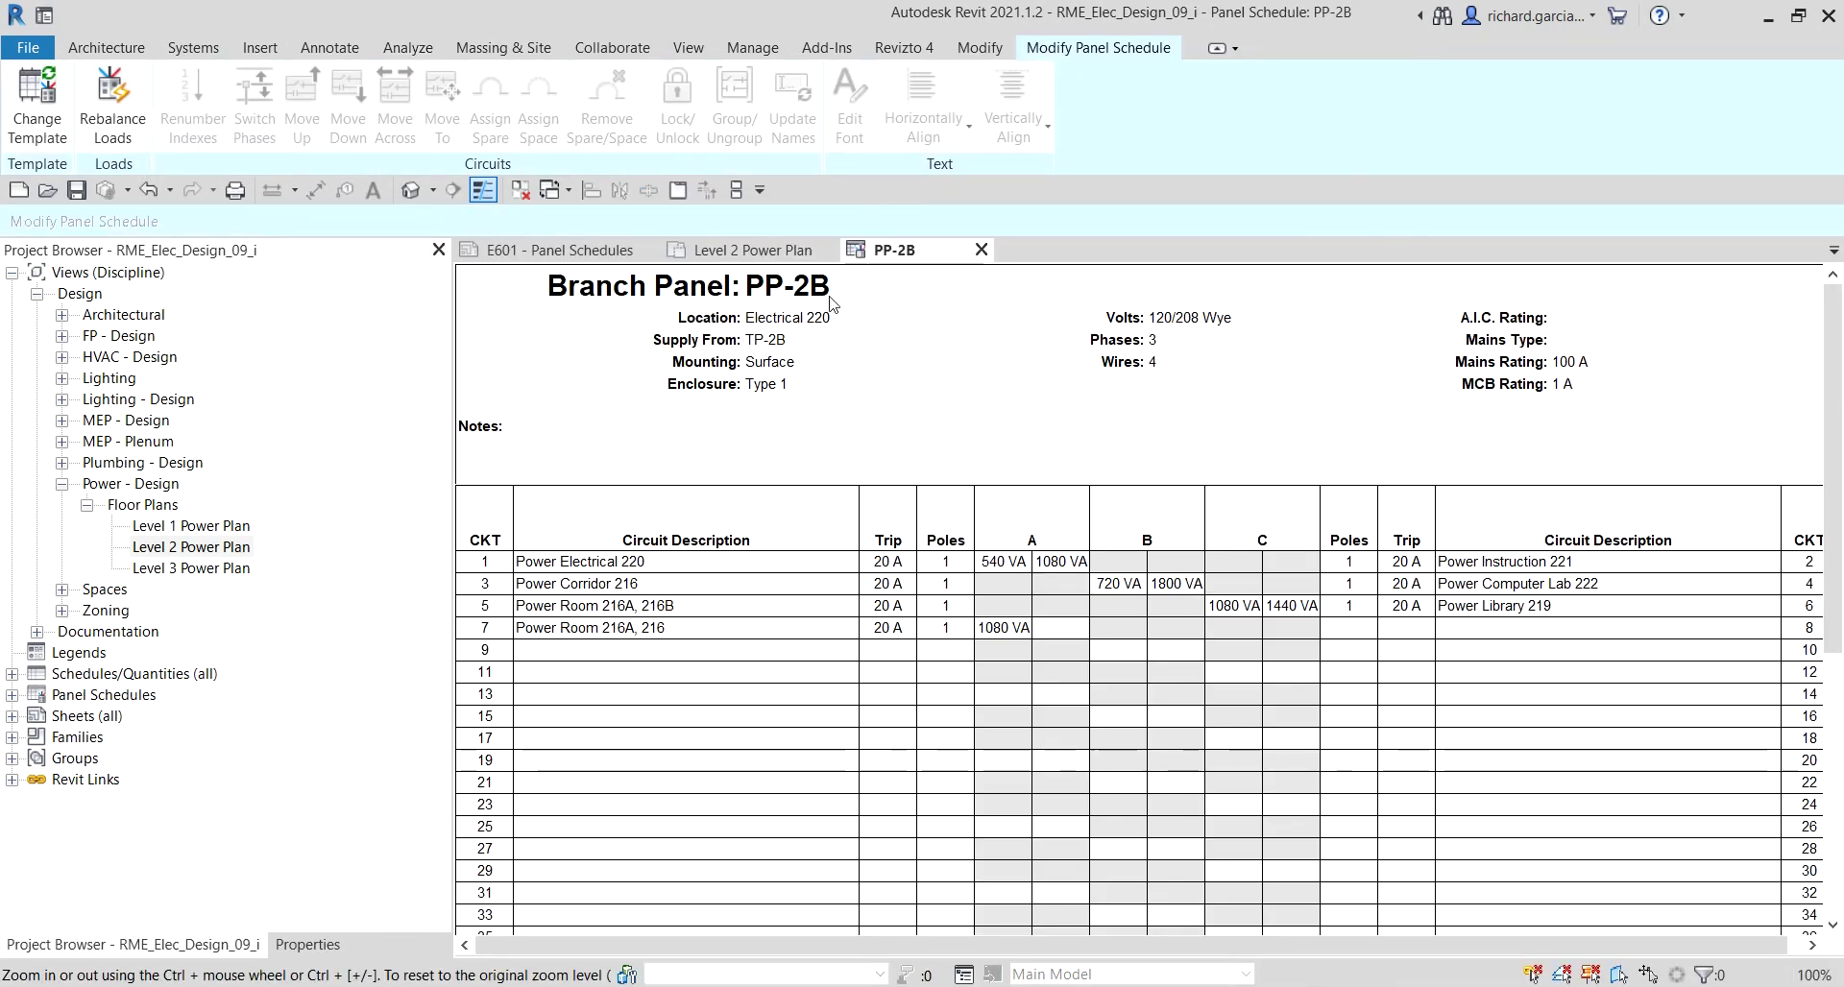
- Examine the PP-2B panel schedule, including its header fields, circuit rows, phase loads and panel totals
{"action": "left_click", "coordinate": [788, 300]}
{"action": "left_click", "coordinate": [784, 293]}
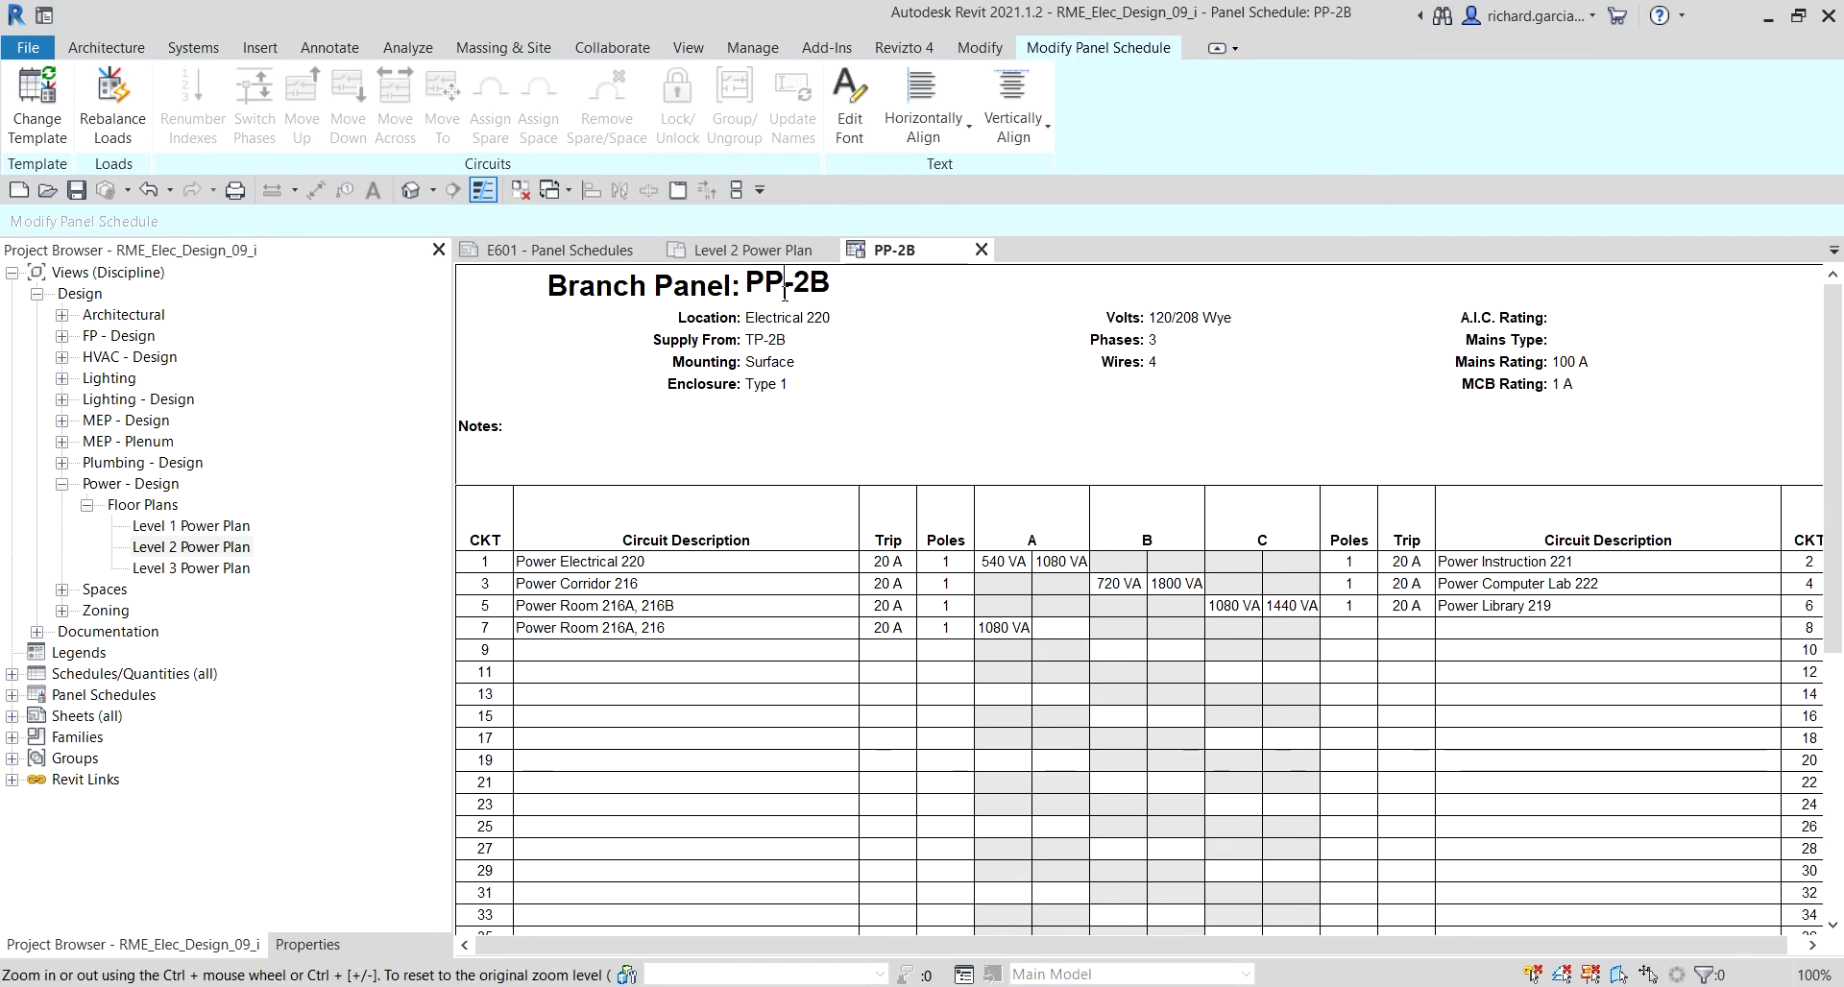
{"action": "left_click", "coordinate": [847, 291]}
{"action": "left_click", "coordinate": [847, 291]}
{"action": "left_click", "coordinate": [856, 115]}
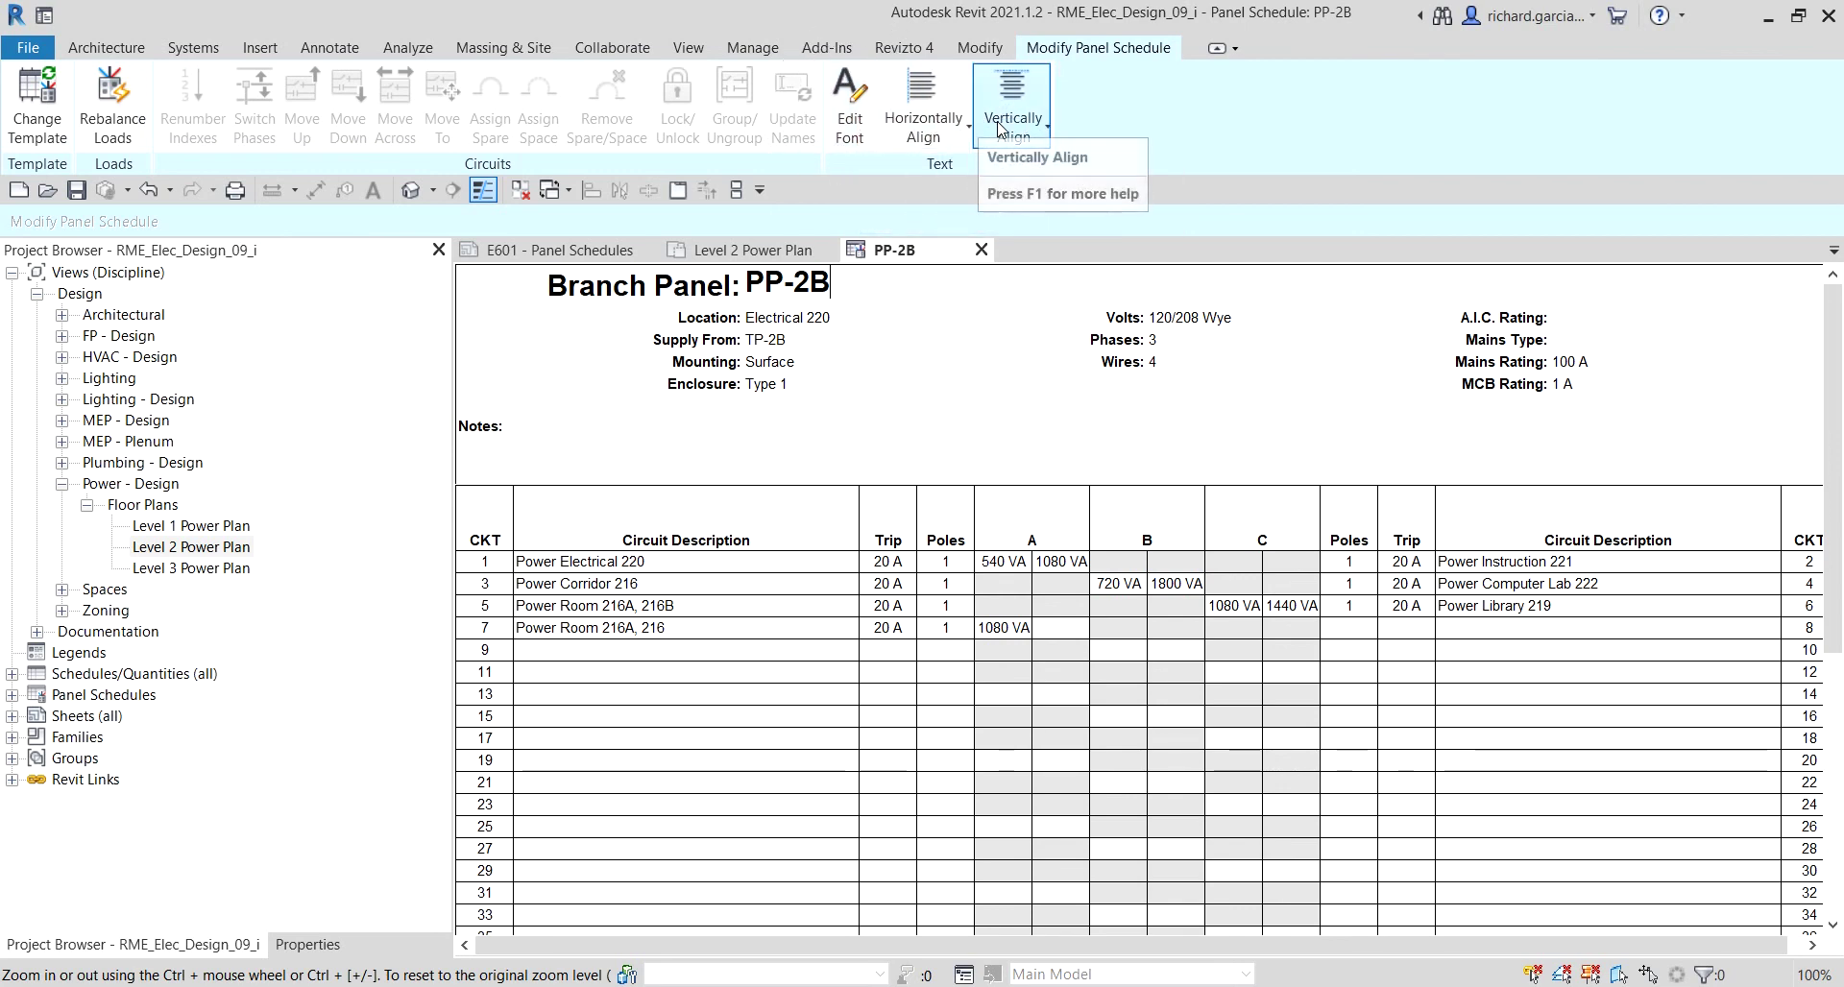
{"action": "left_click", "coordinate": [679, 361]}
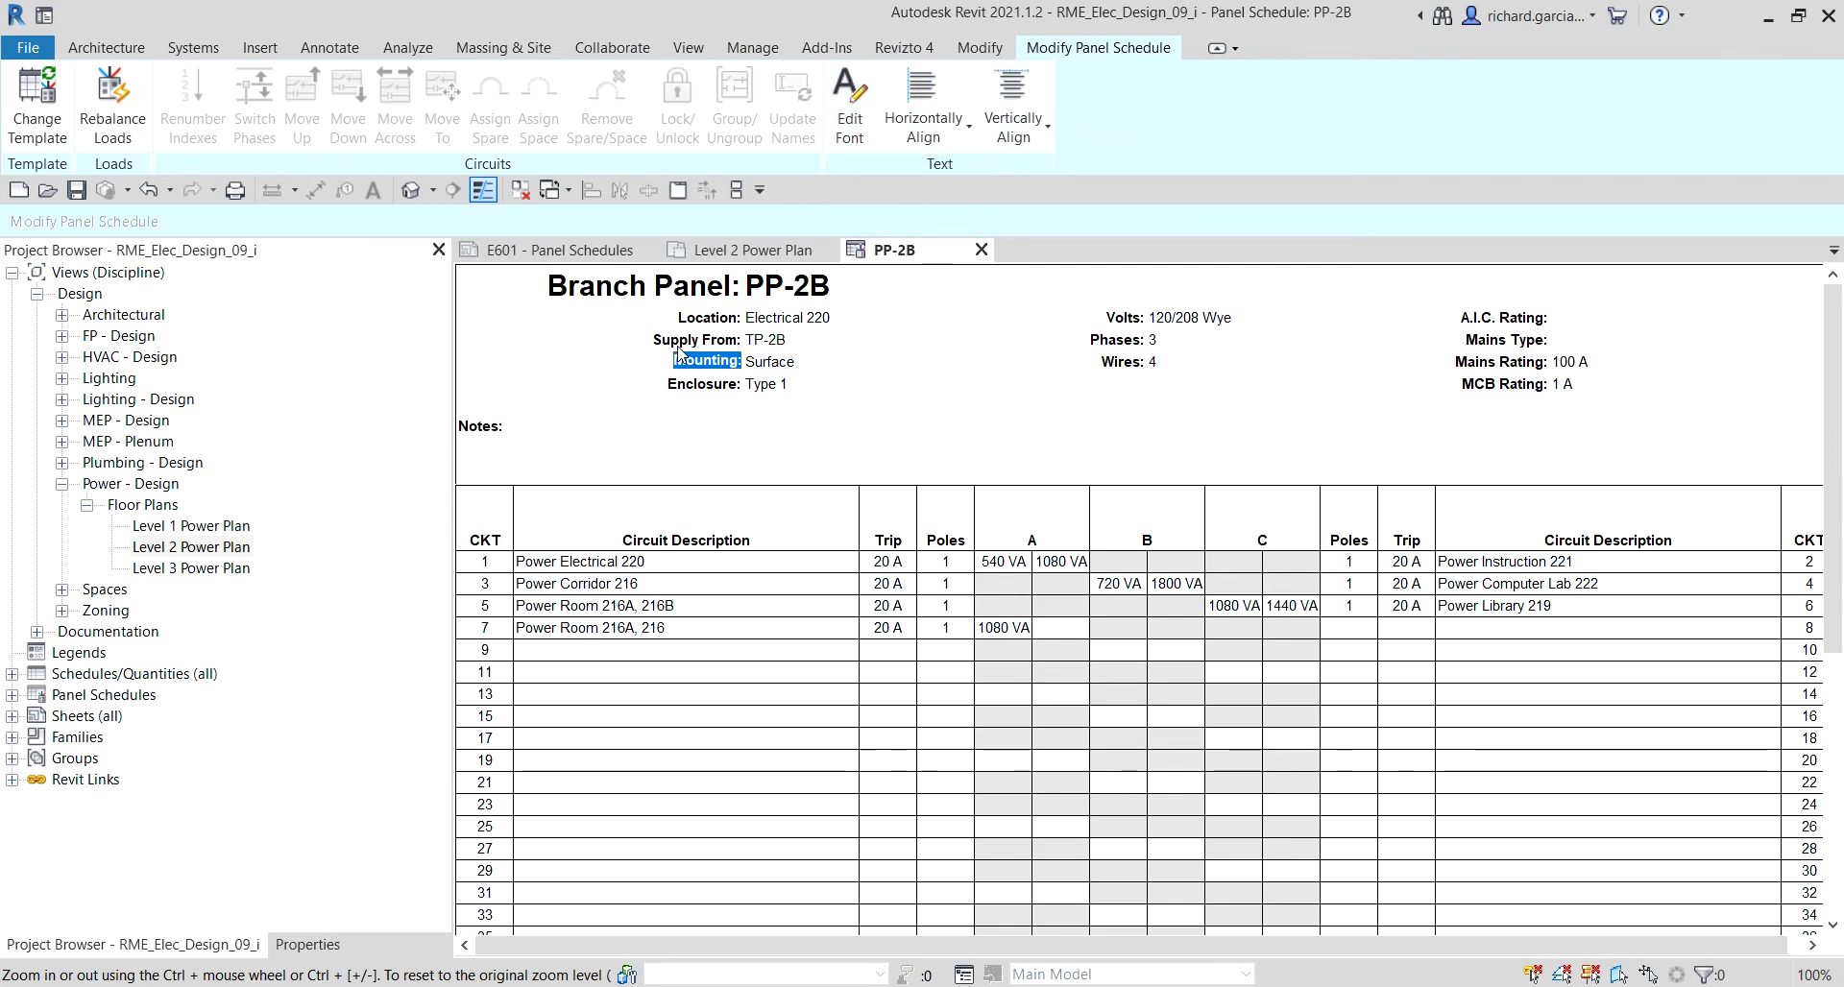
{"action": "left_click", "coordinate": [678, 341]}
{"action": "left_click", "coordinate": [679, 365]}
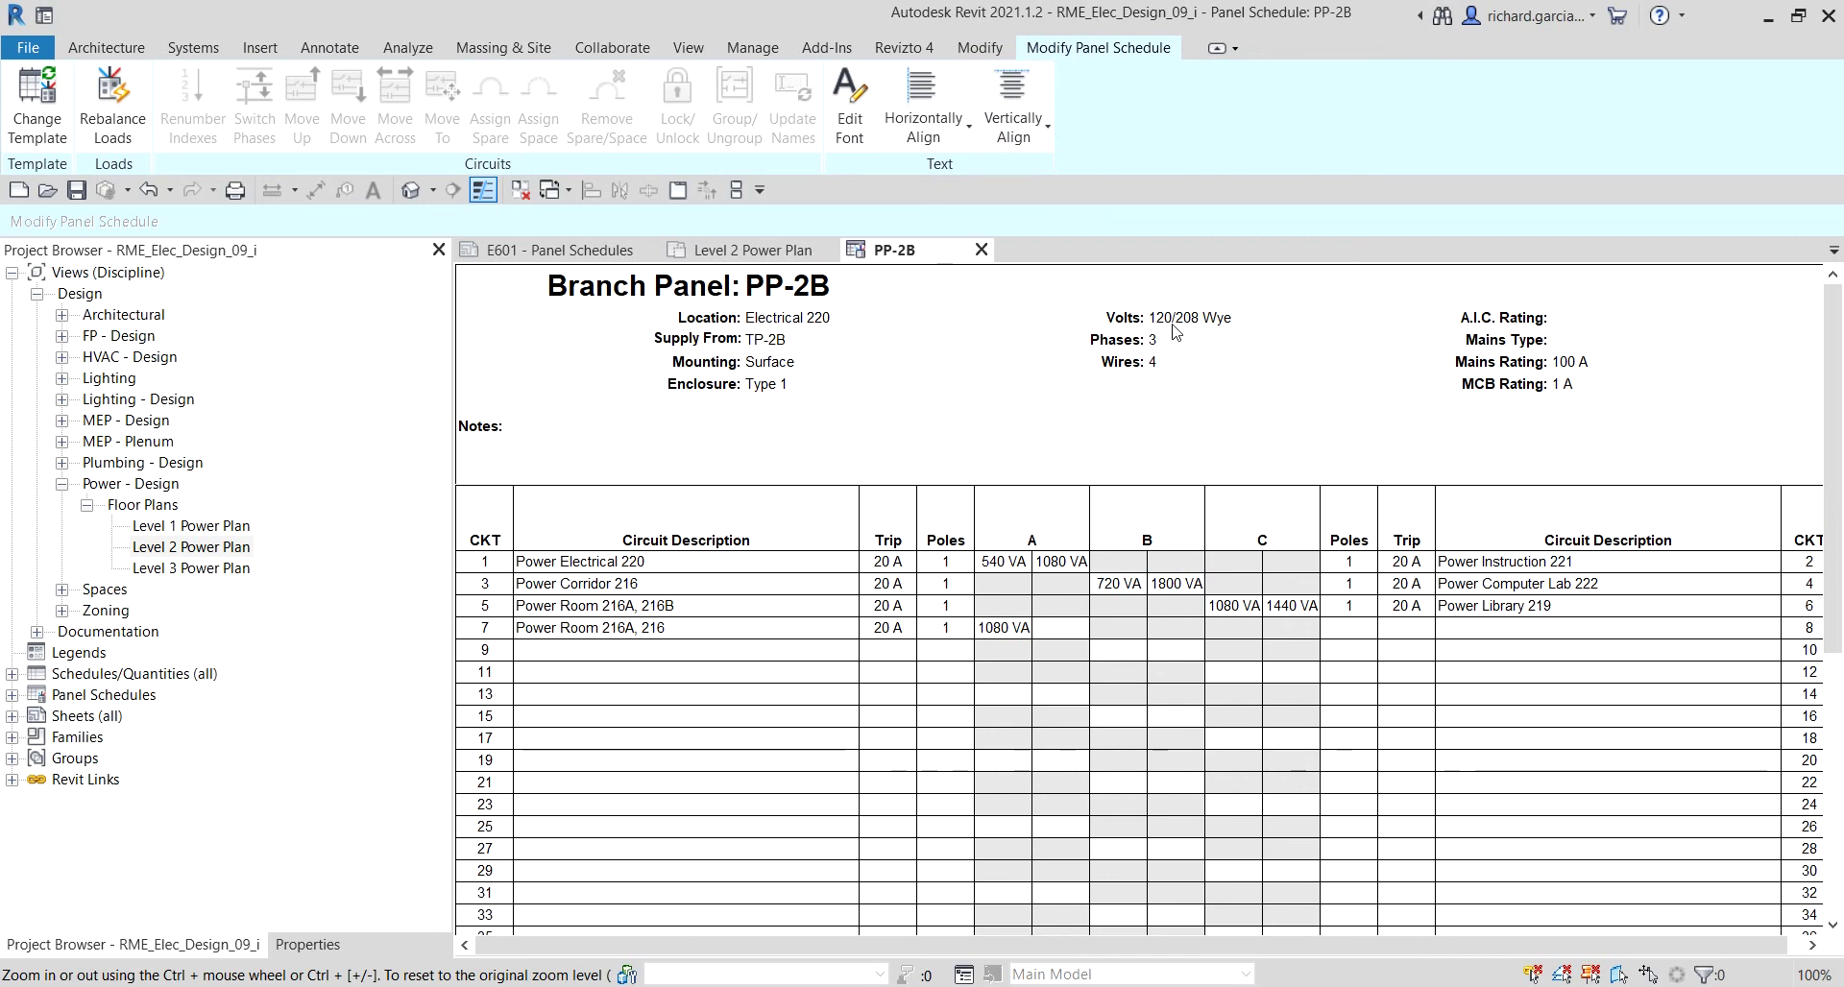
{"action": "left_click", "coordinate": [1120, 317]}
{"action": "scroll", "coordinate": [783, 595], "scroll_direction": "down", "scroll_amount": 3}
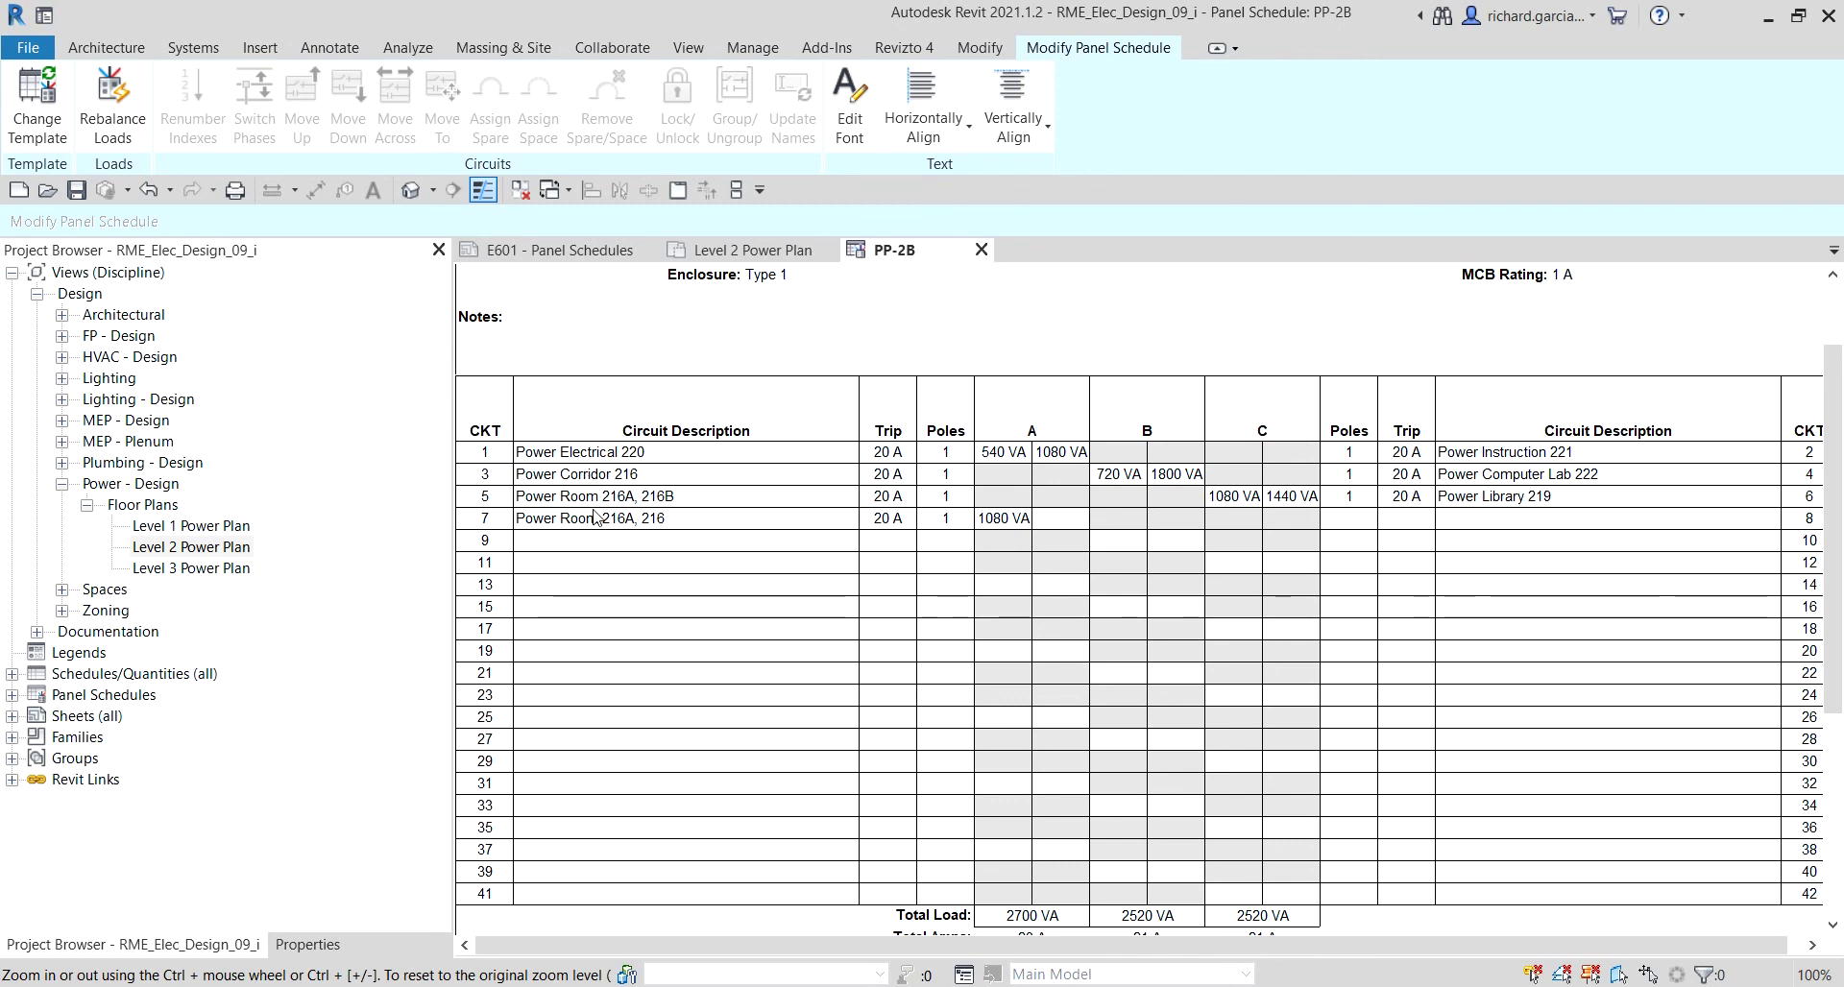
{"action": "scroll", "coordinate": [1105, 630], "scroll_direction": "down", "scroll_amount": 5}
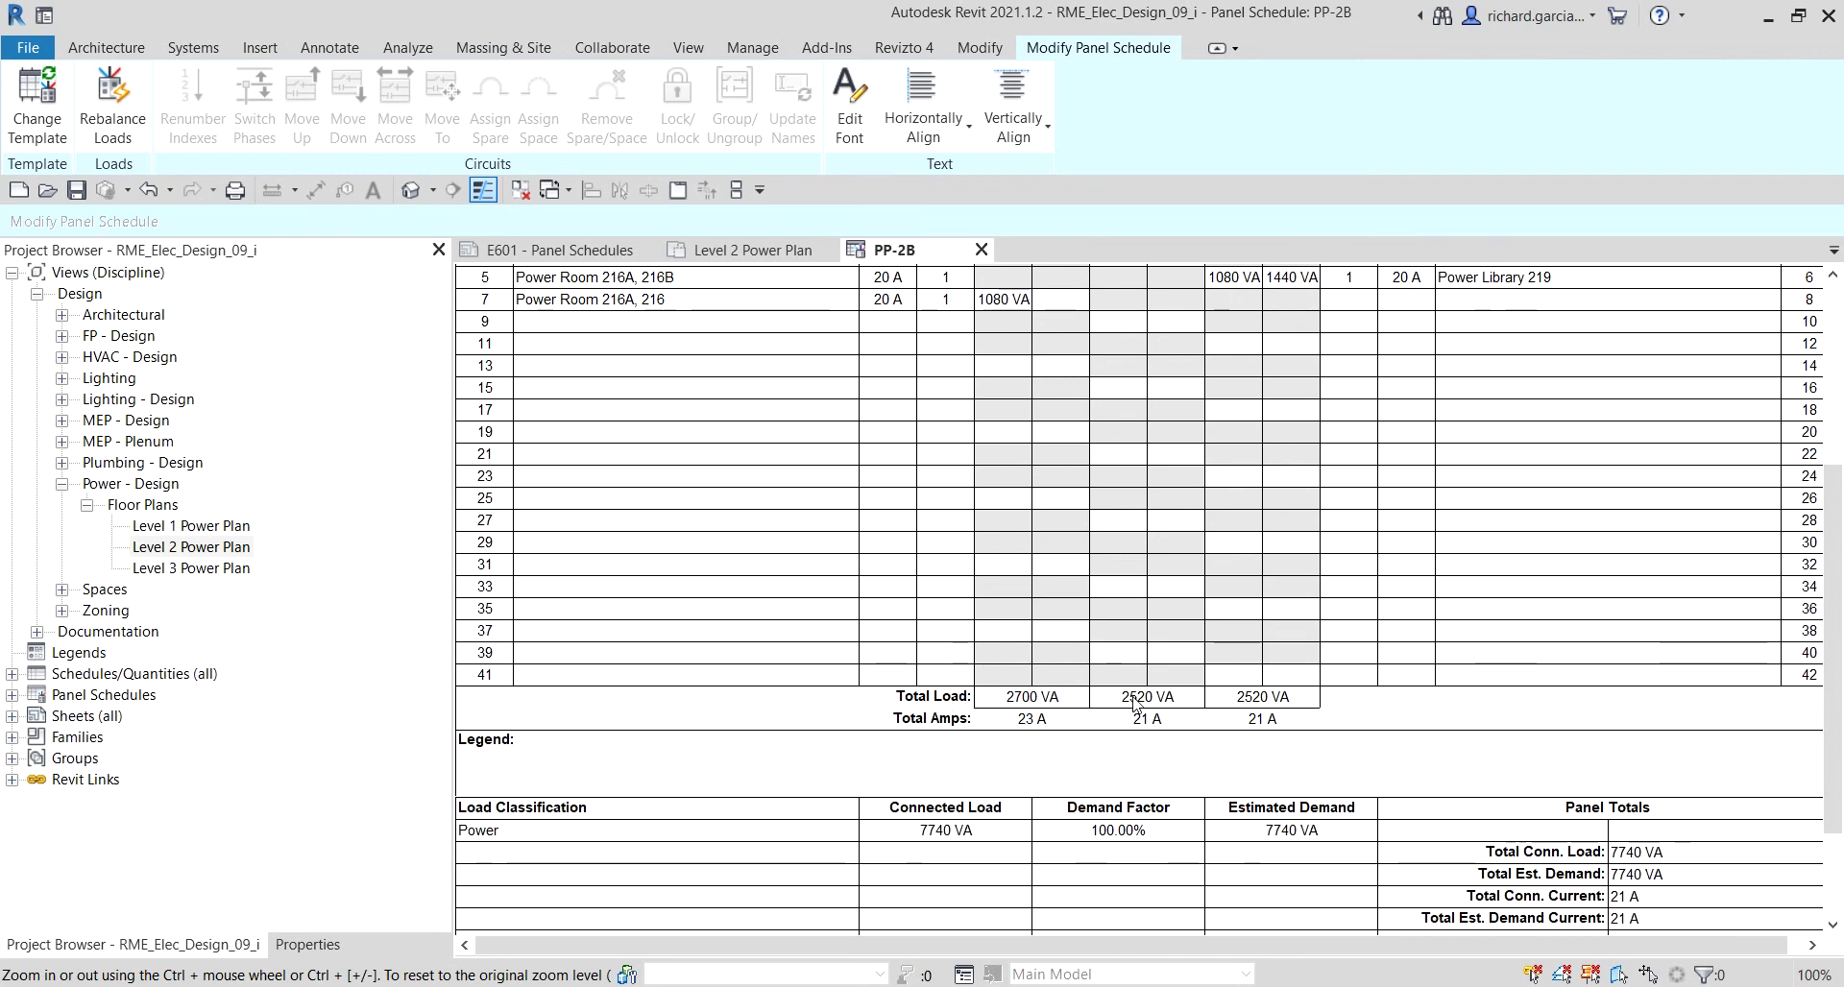
{"action": "scroll", "coordinate": [1131, 709], "scroll_direction": "down", "scroll_amount": 3}
{"action": "scroll", "coordinate": [1131, 709], "scroll_direction": "up", "scroll_amount": 10}
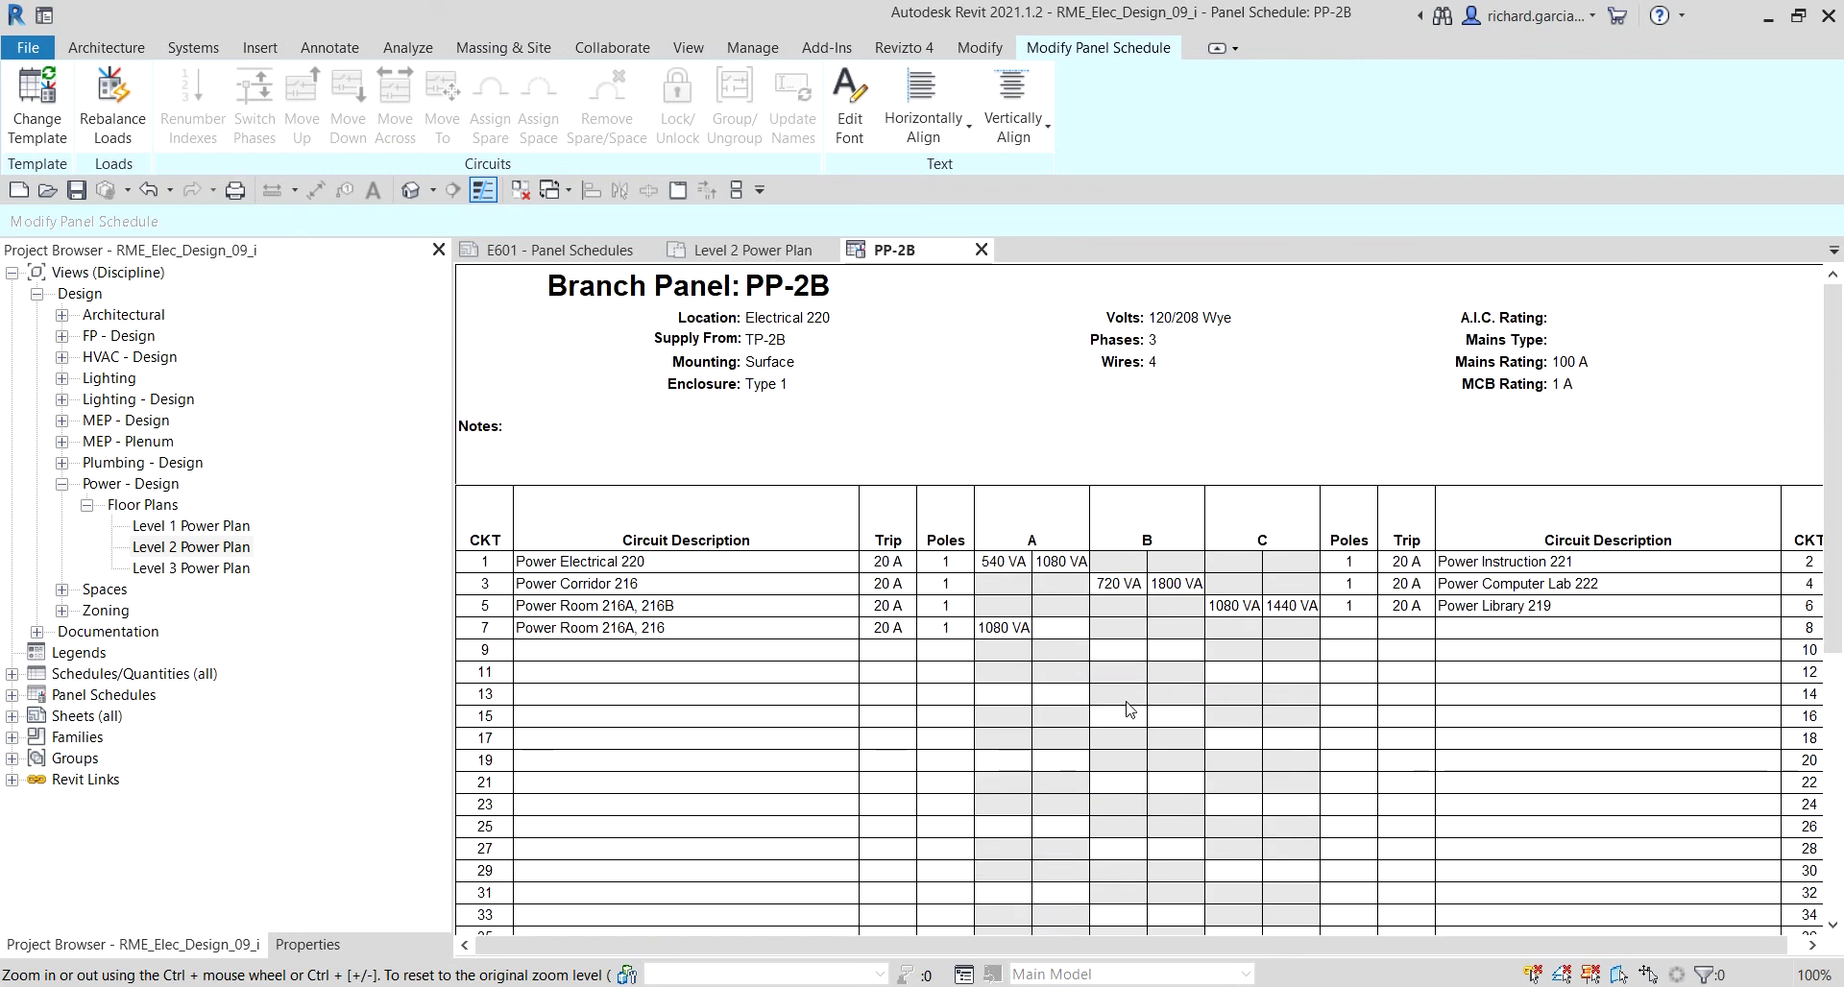
{"action": "mouse_move", "coordinate": [1493, 951]}
{"action": "left_mouse_down"}
{"action": "mouse_move", "coordinate": [1511, 951]}
{"action": "mouse_move", "coordinate": [1493, 951]}
{"action": "left_mouse_up"}
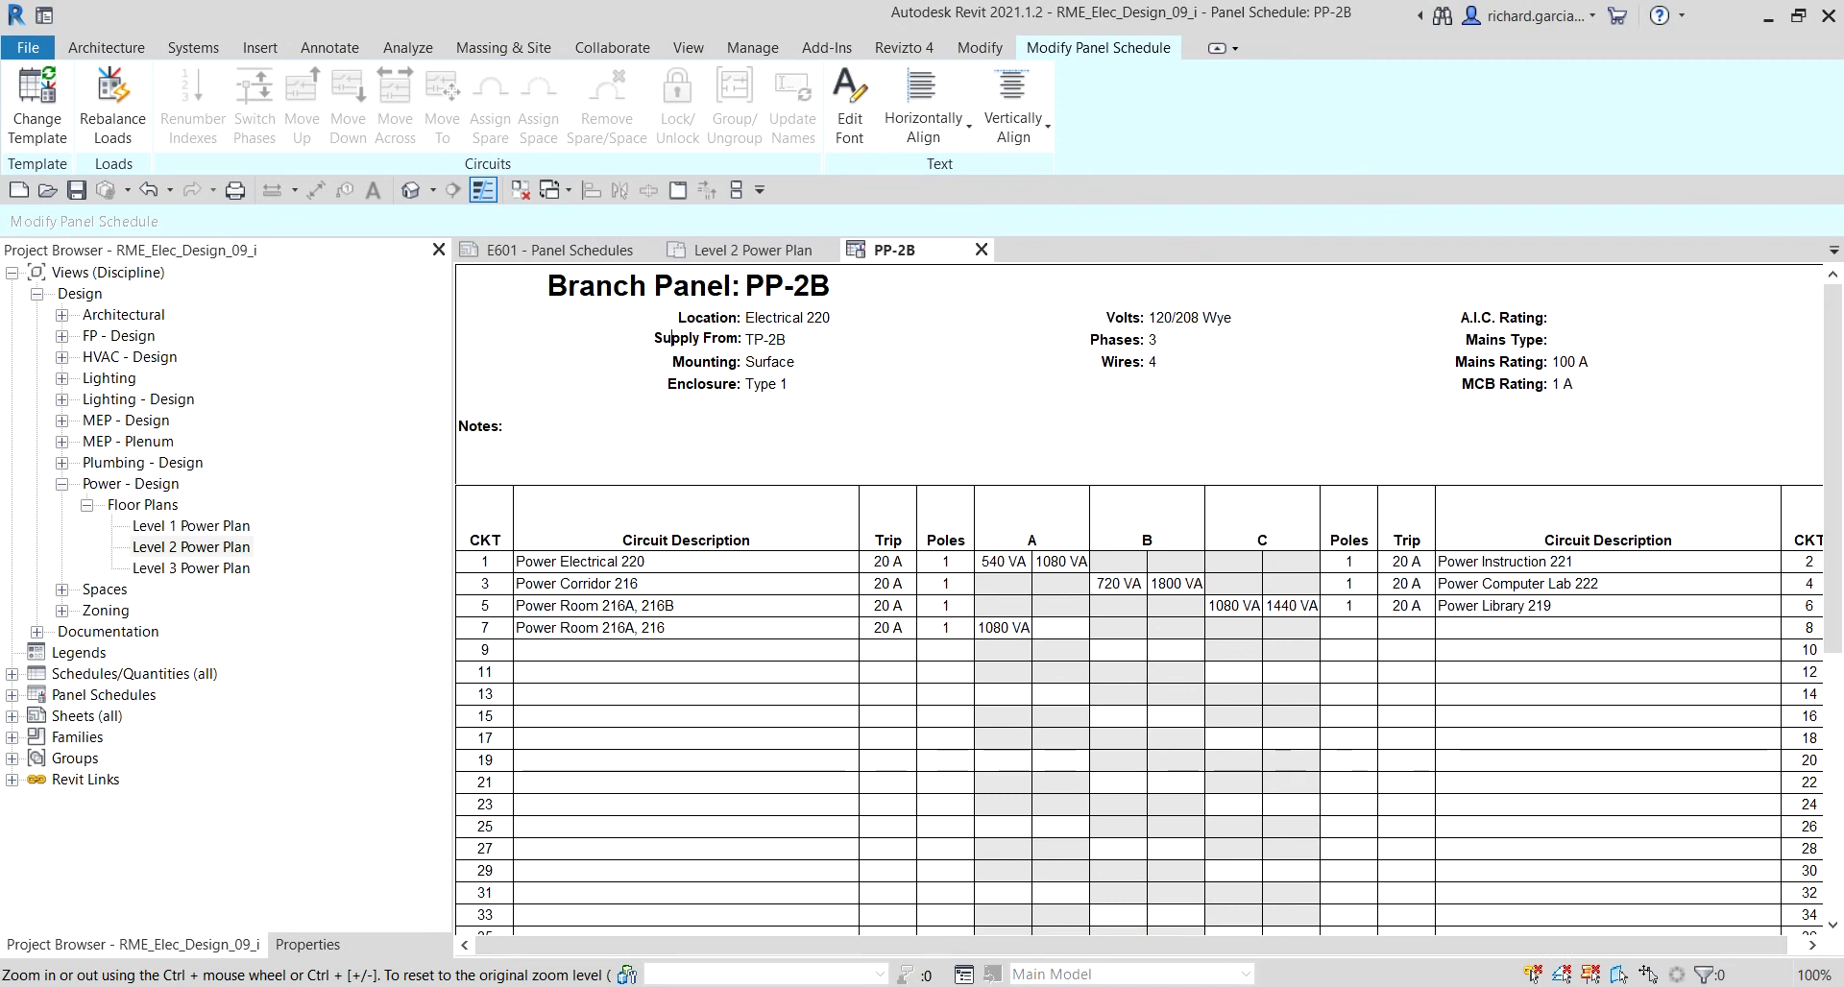
- Open sheet E601 - Panel Schedules from the project's sheets
{"action": "left_click", "coordinate": [21, 718]}
{"action": "left_click", "coordinate": [13, 717]}
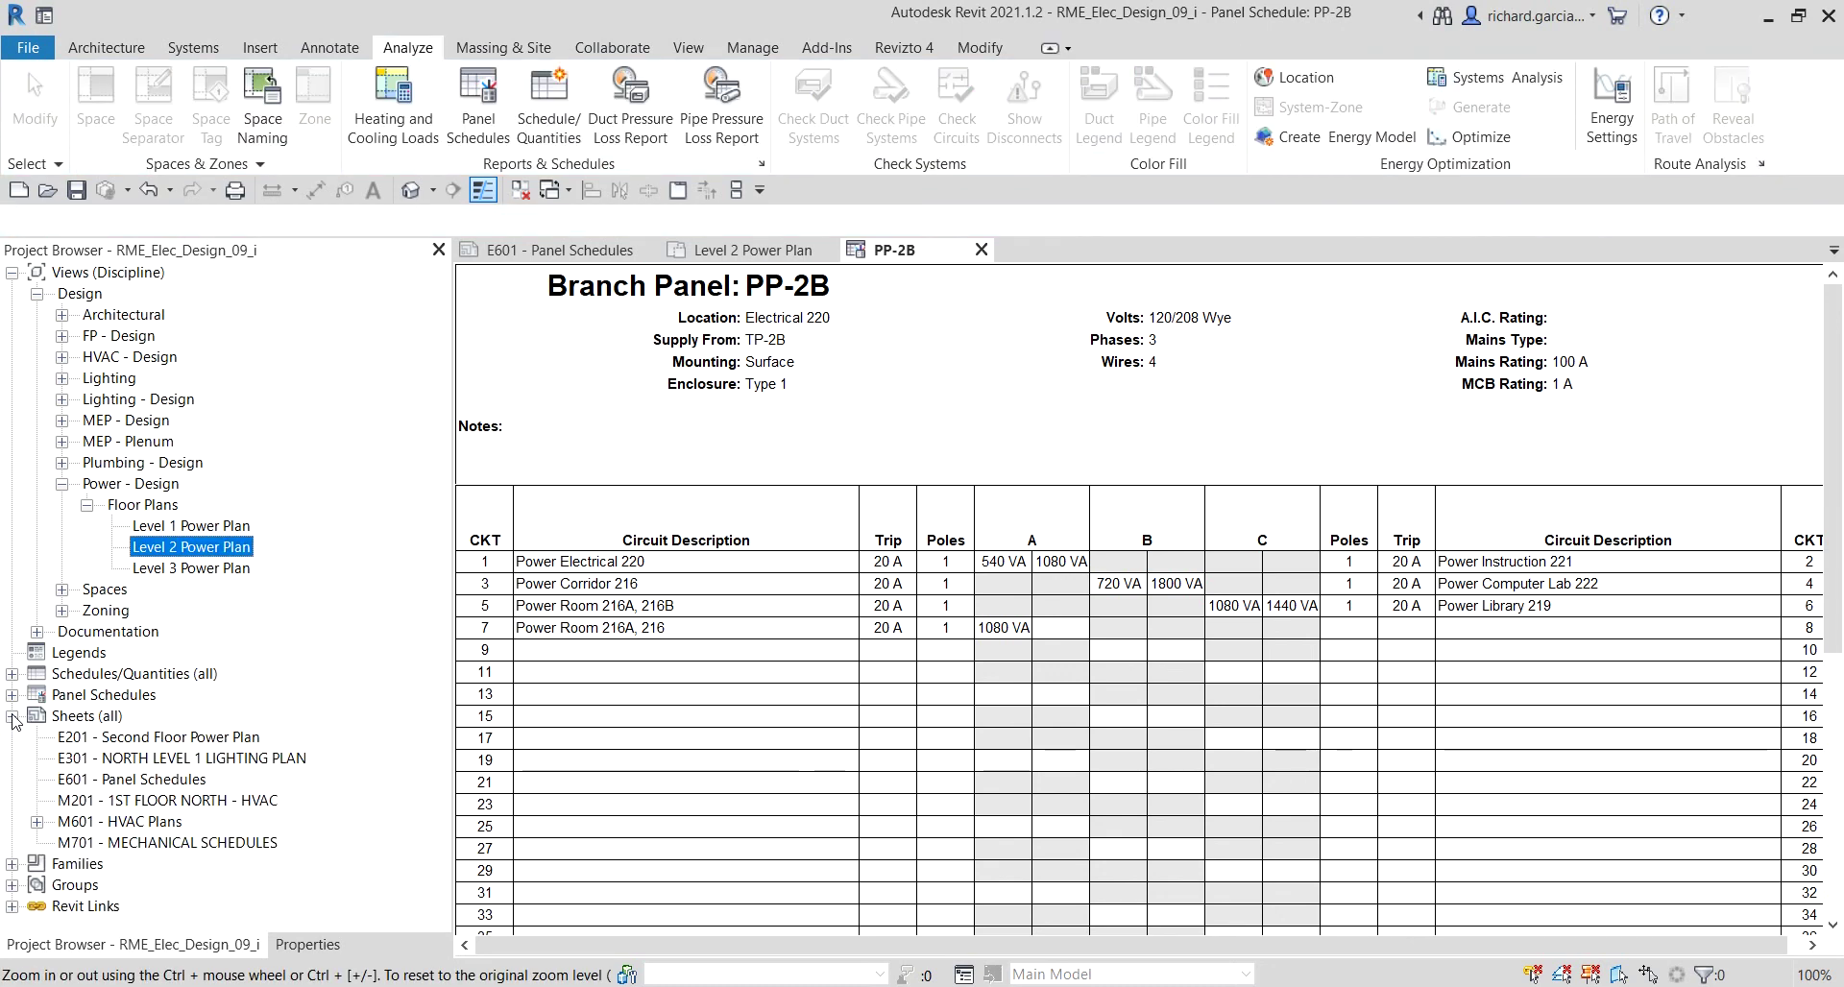
{"action": "left_click", "coordinate": [126, 784]}
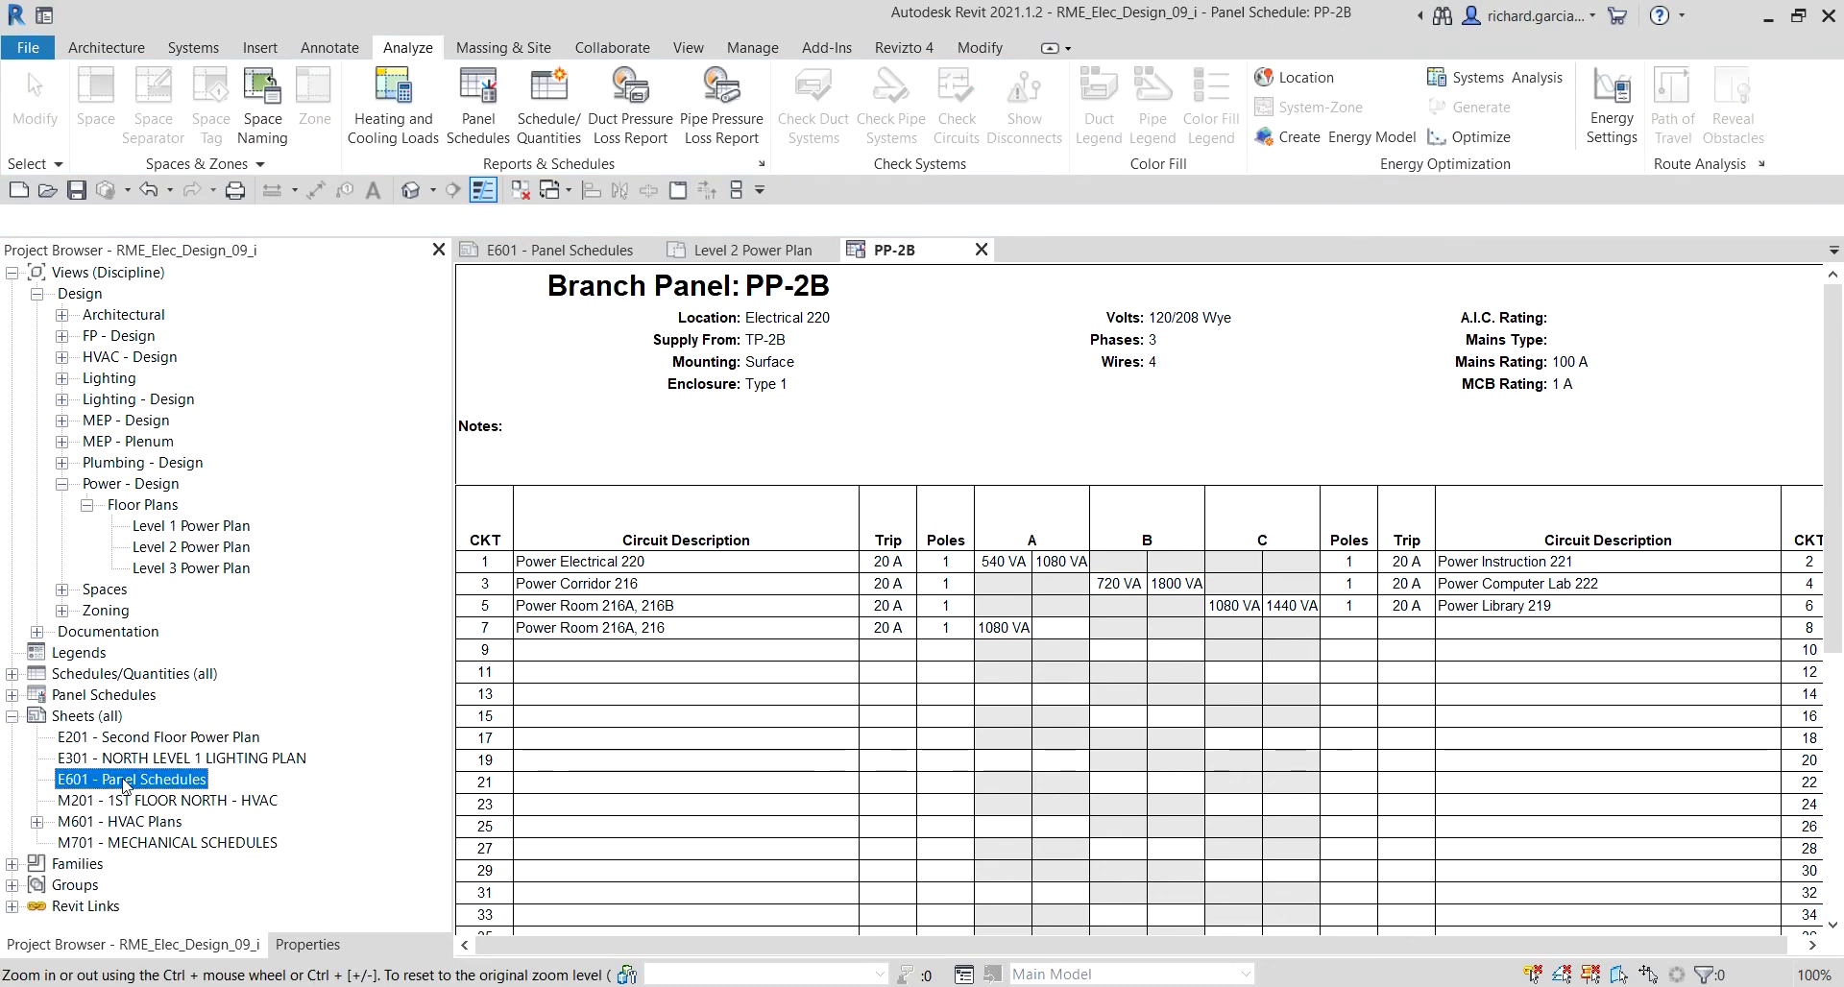
{"action": "double_click", "coordinate": [126, 784]}
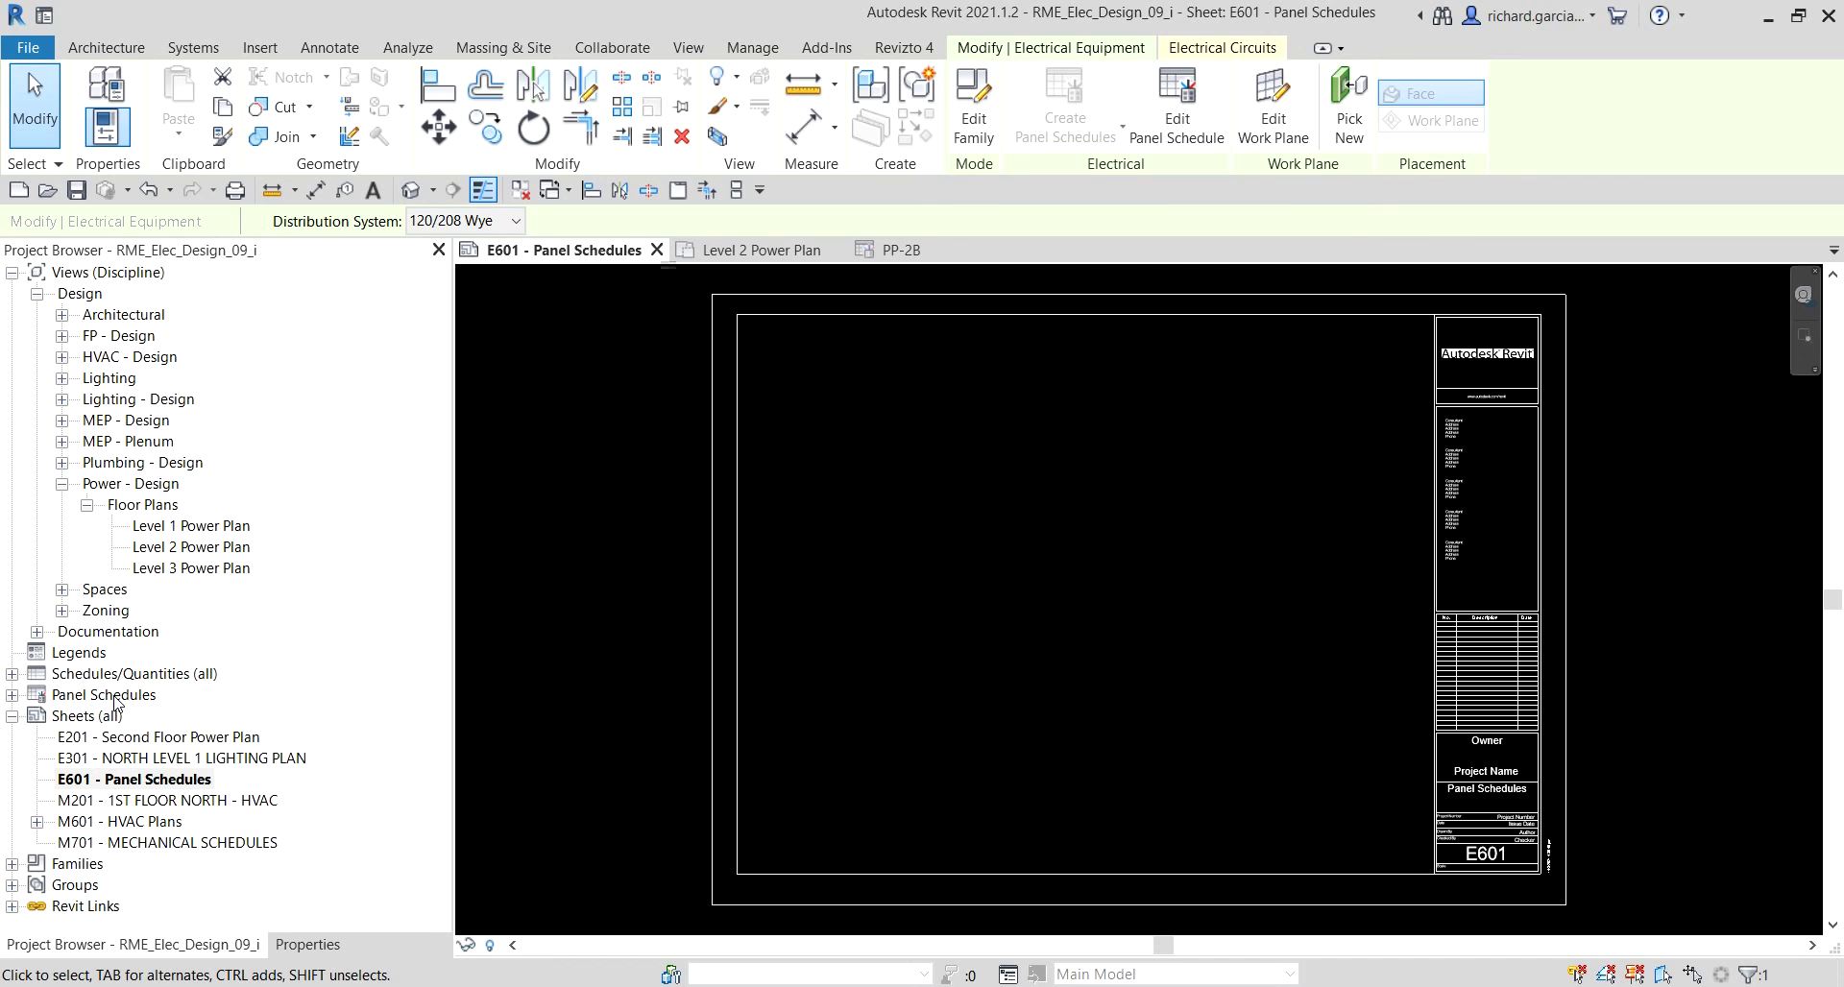
- Place the PP-2B panel schedule in the upper-left corner of sheet E601's drawing area
{"action": "left_click", "coordinate": [13, 696]}
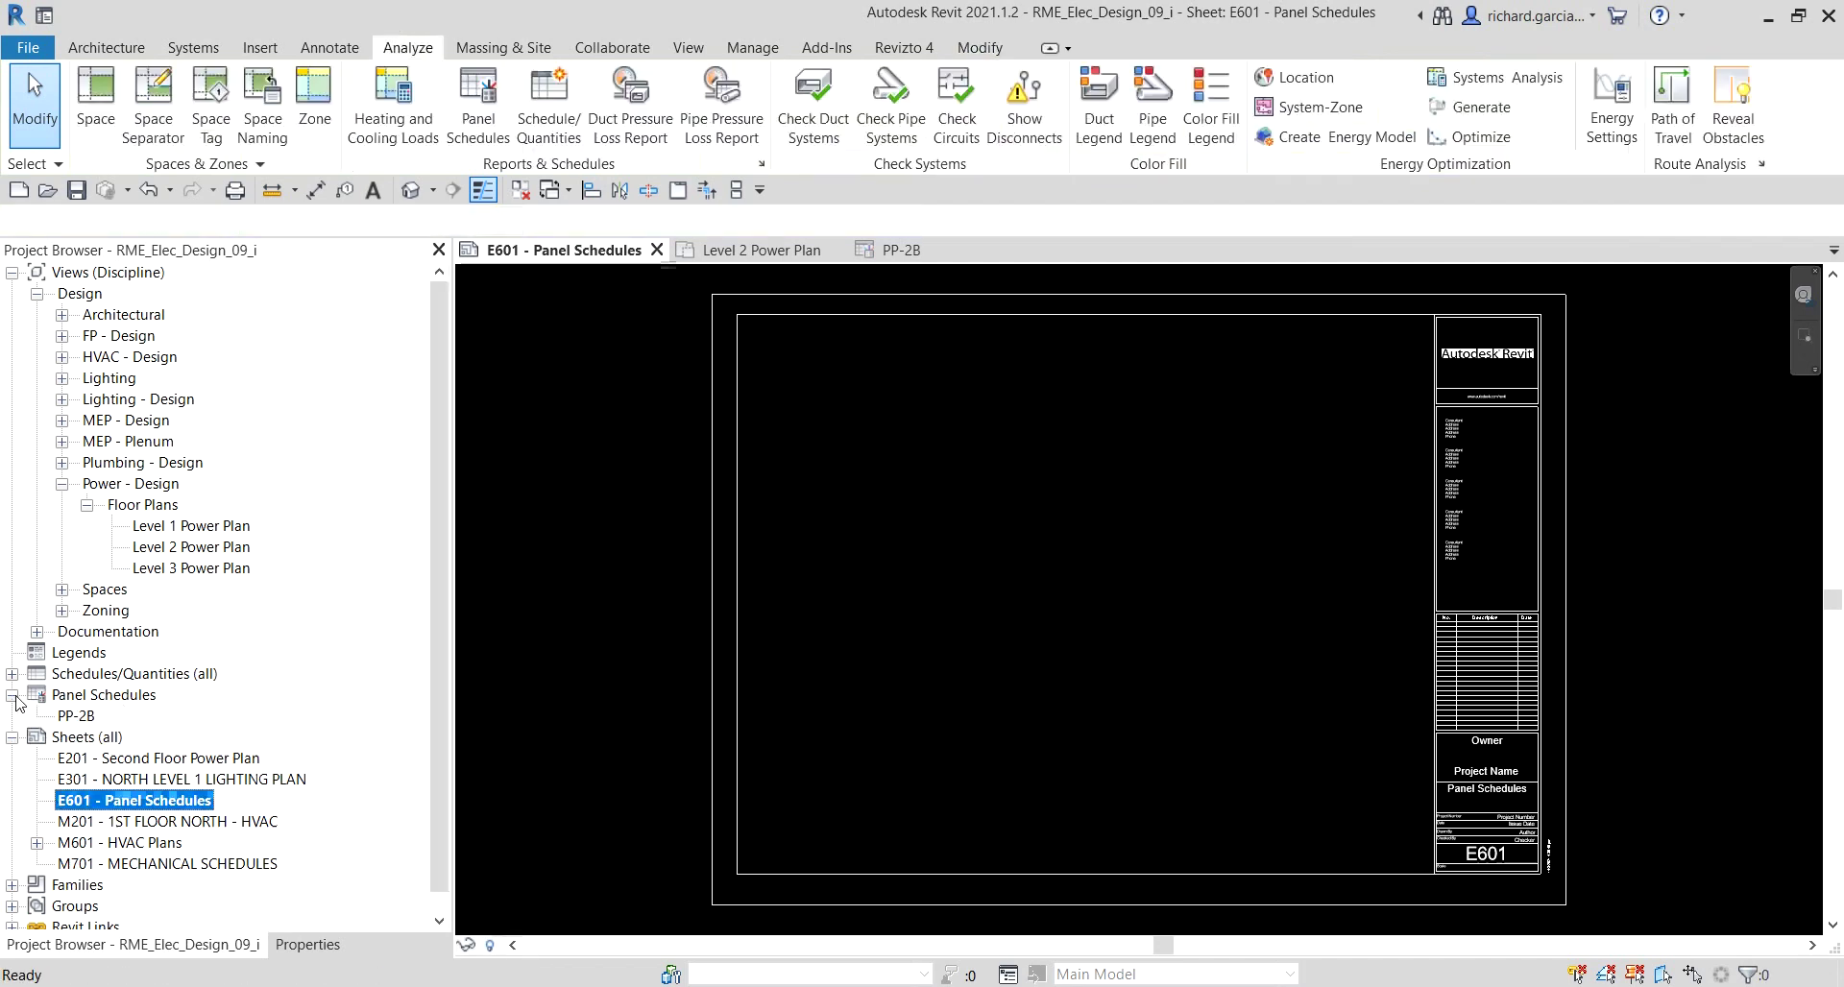
{"action": "left_click", "coordinate": [77, 716]}
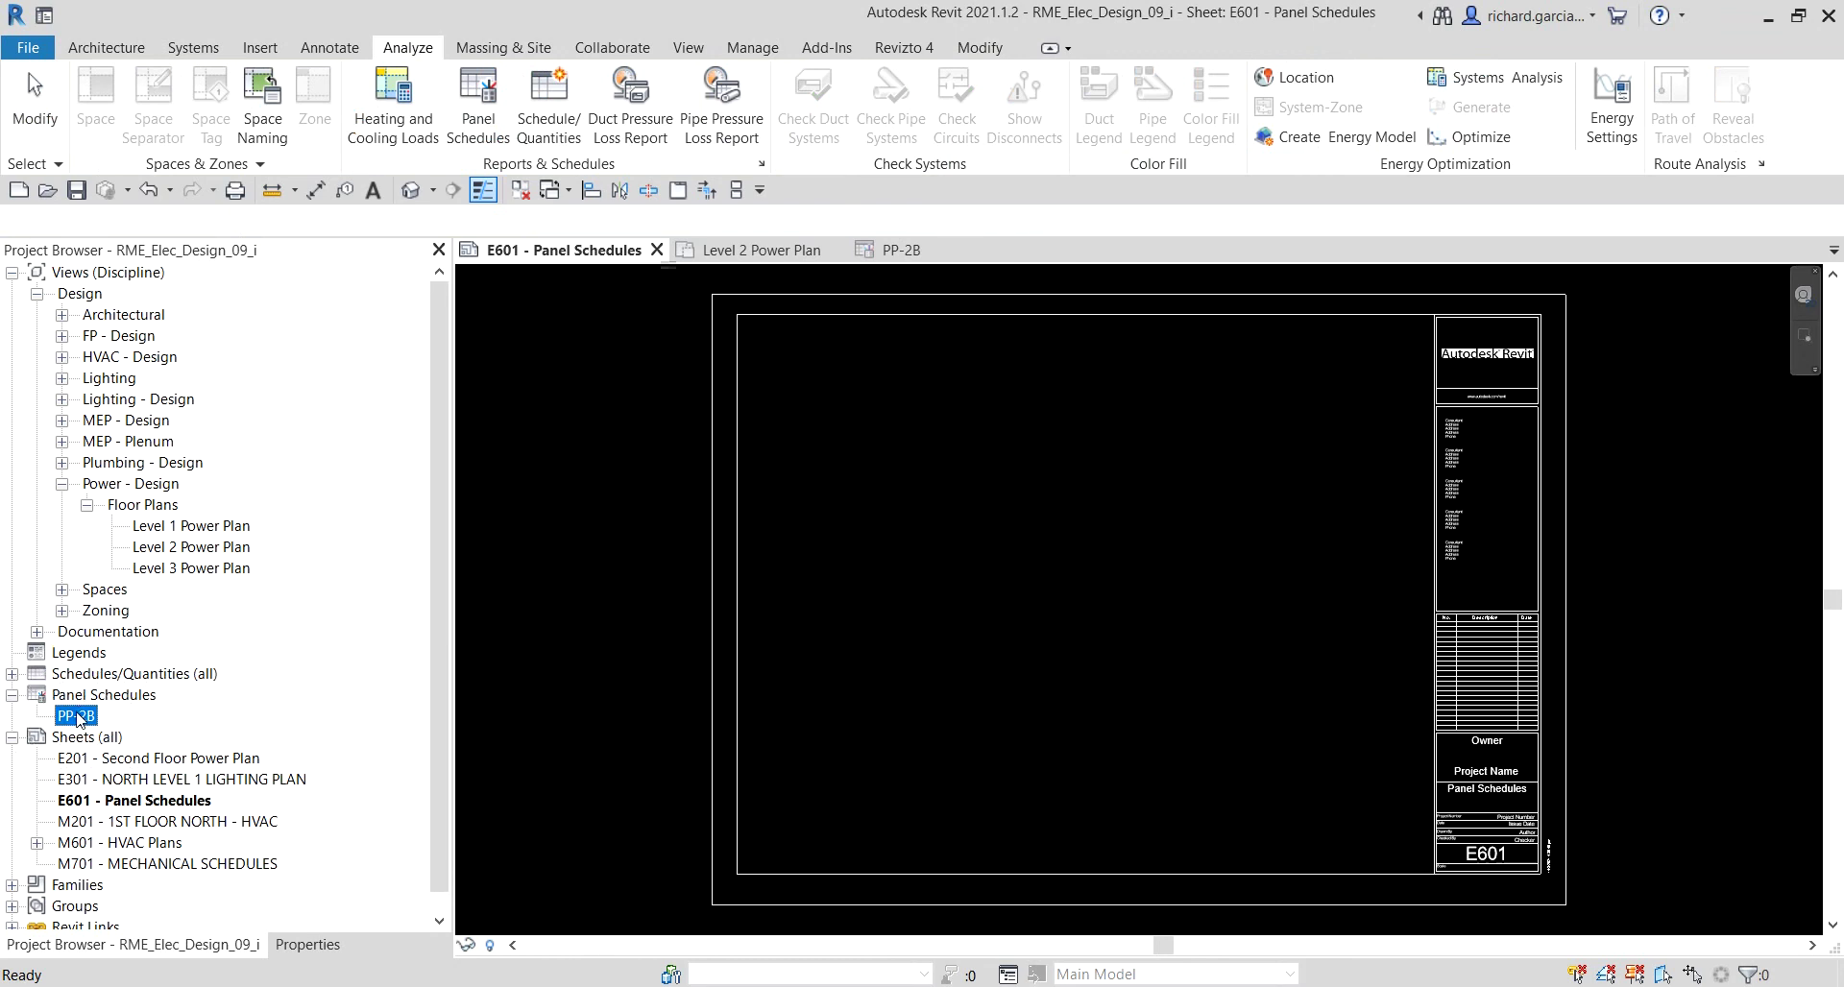
{"action": "left_click_drag", "start_coordinate": [77, 719], "coordinate": [1119, 588]}
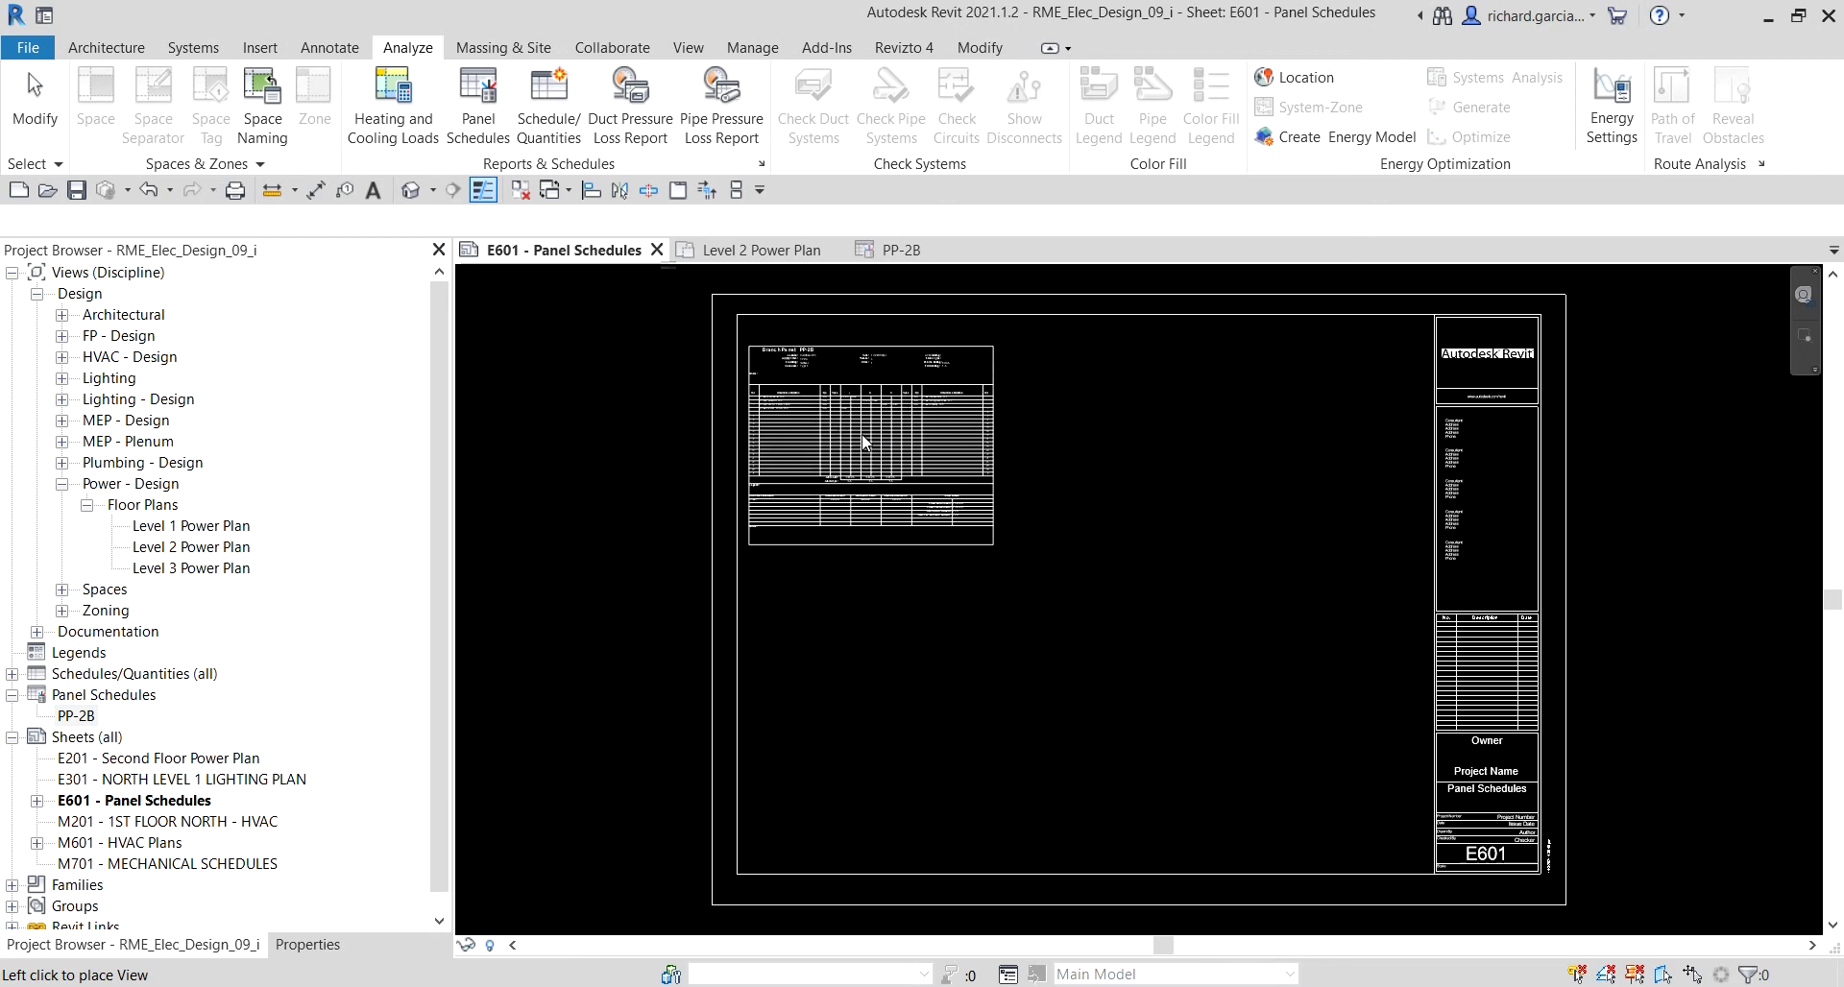
{"action": "left_click", "coordinate": [884, 428]}
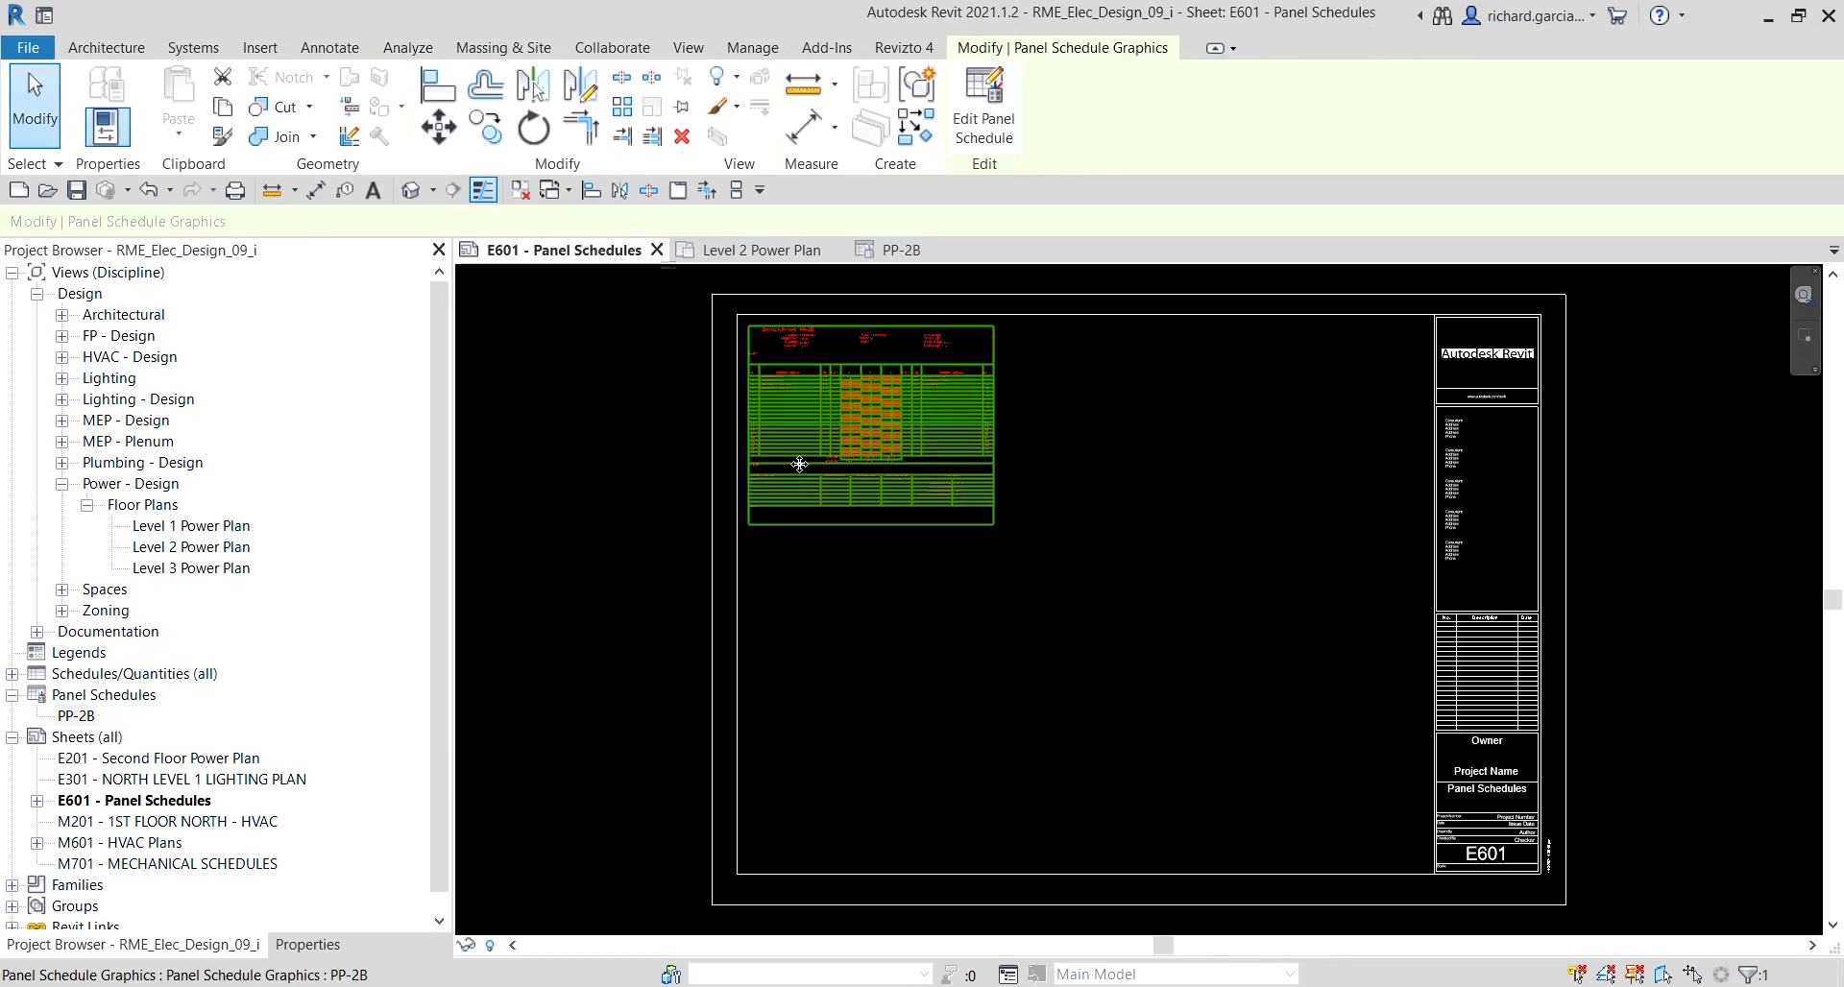
{"action": "left_click", "coordinate": [34, 105]}
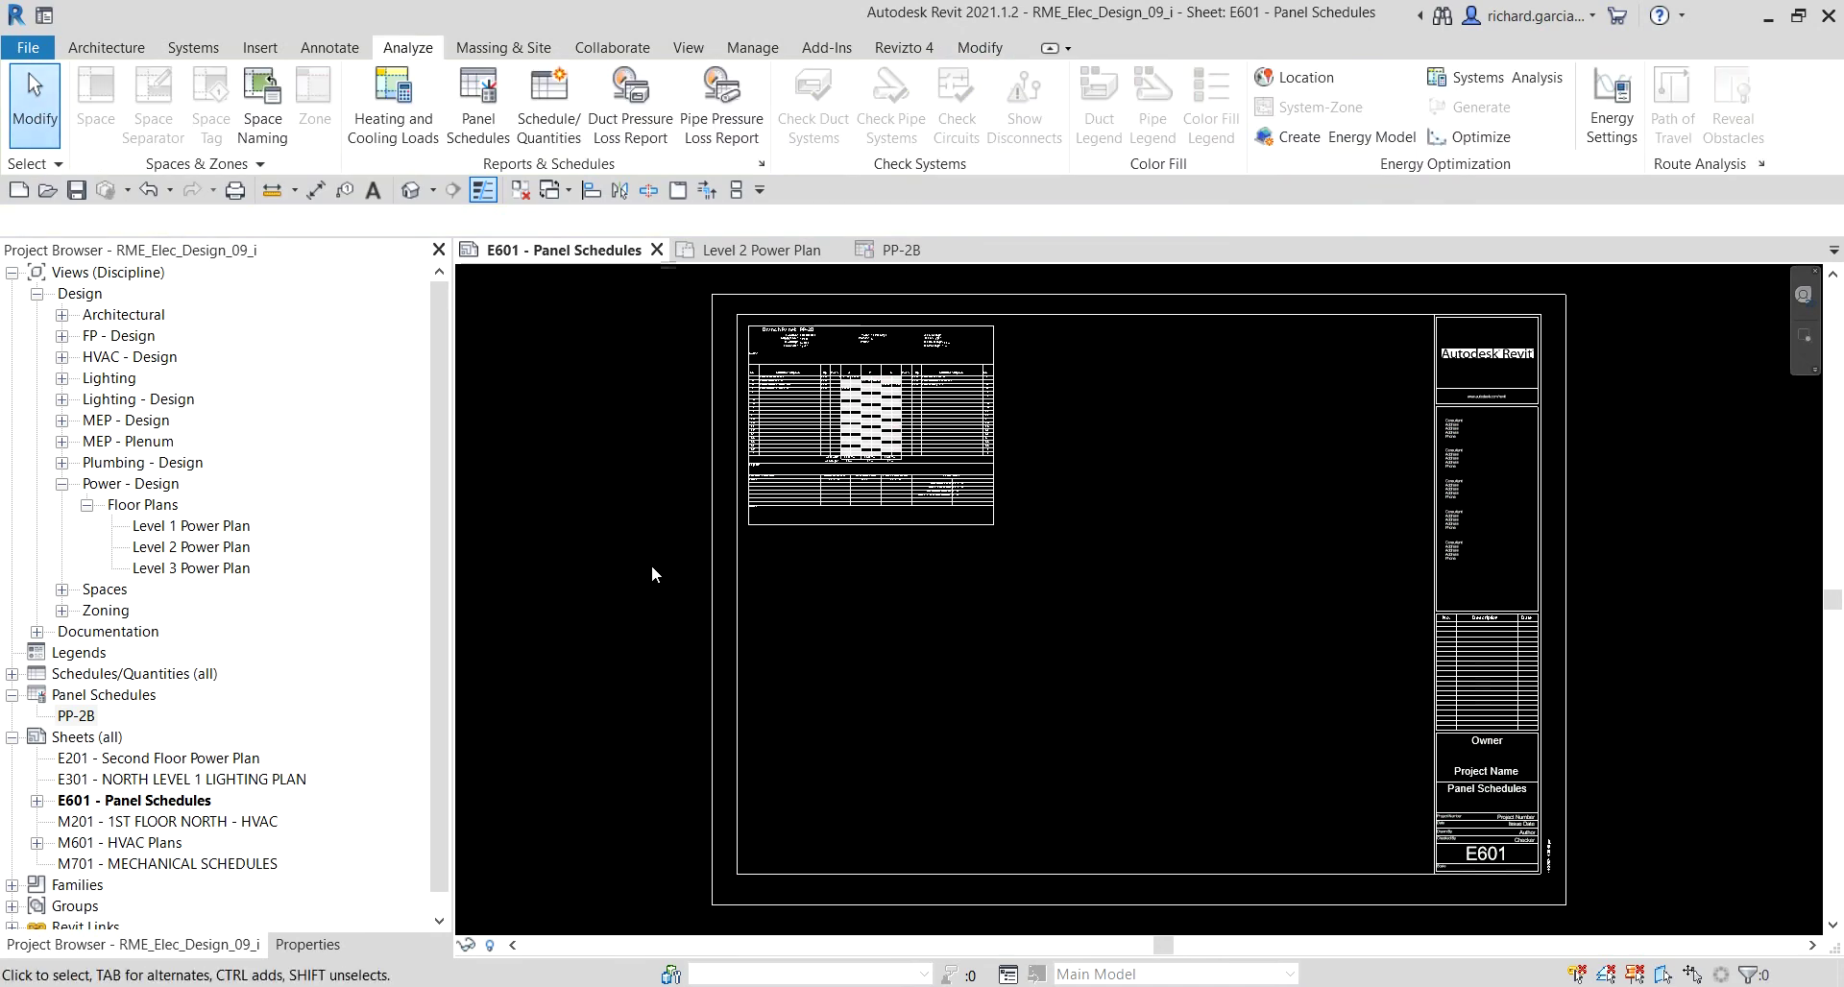
- Open the PP-2B panel schedule for editing from its placed graphic on sheet E601
{"action": "scroll", "coordinate": [801, 355], "scroll_direction": "up", "scroll_amount": 5}
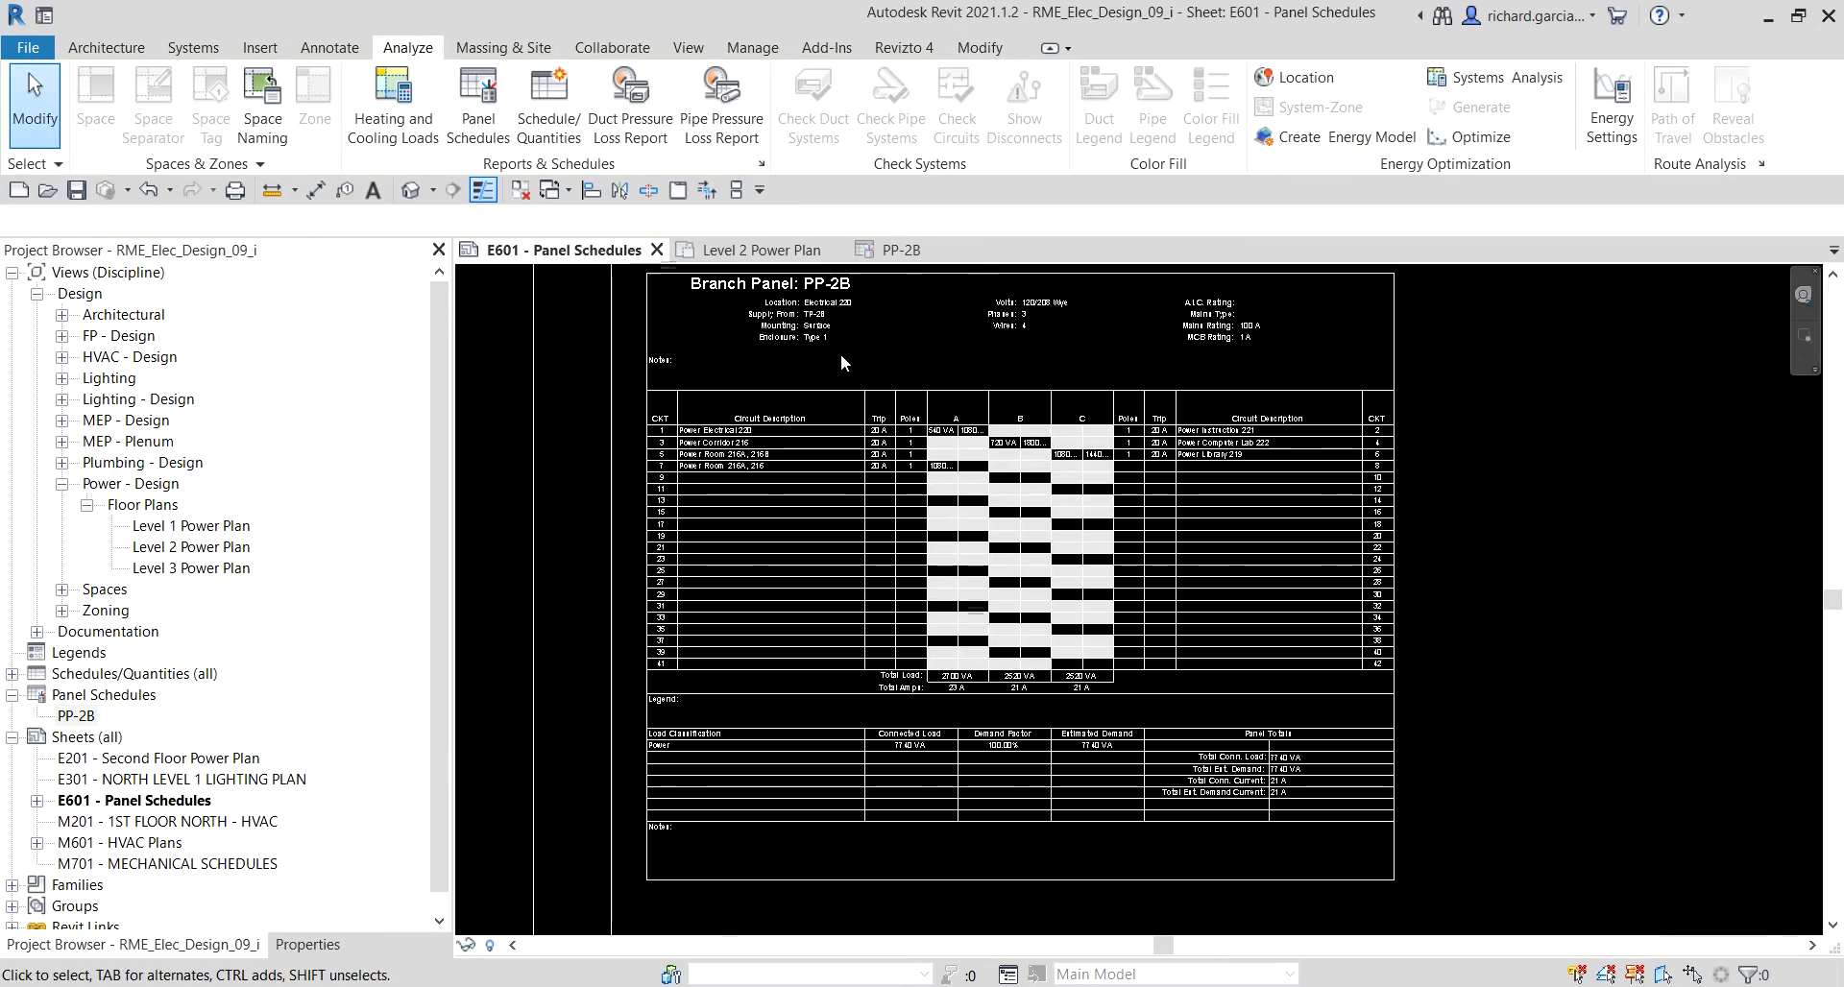
{"action": "left_click", "coordinate": [1022, 453]}
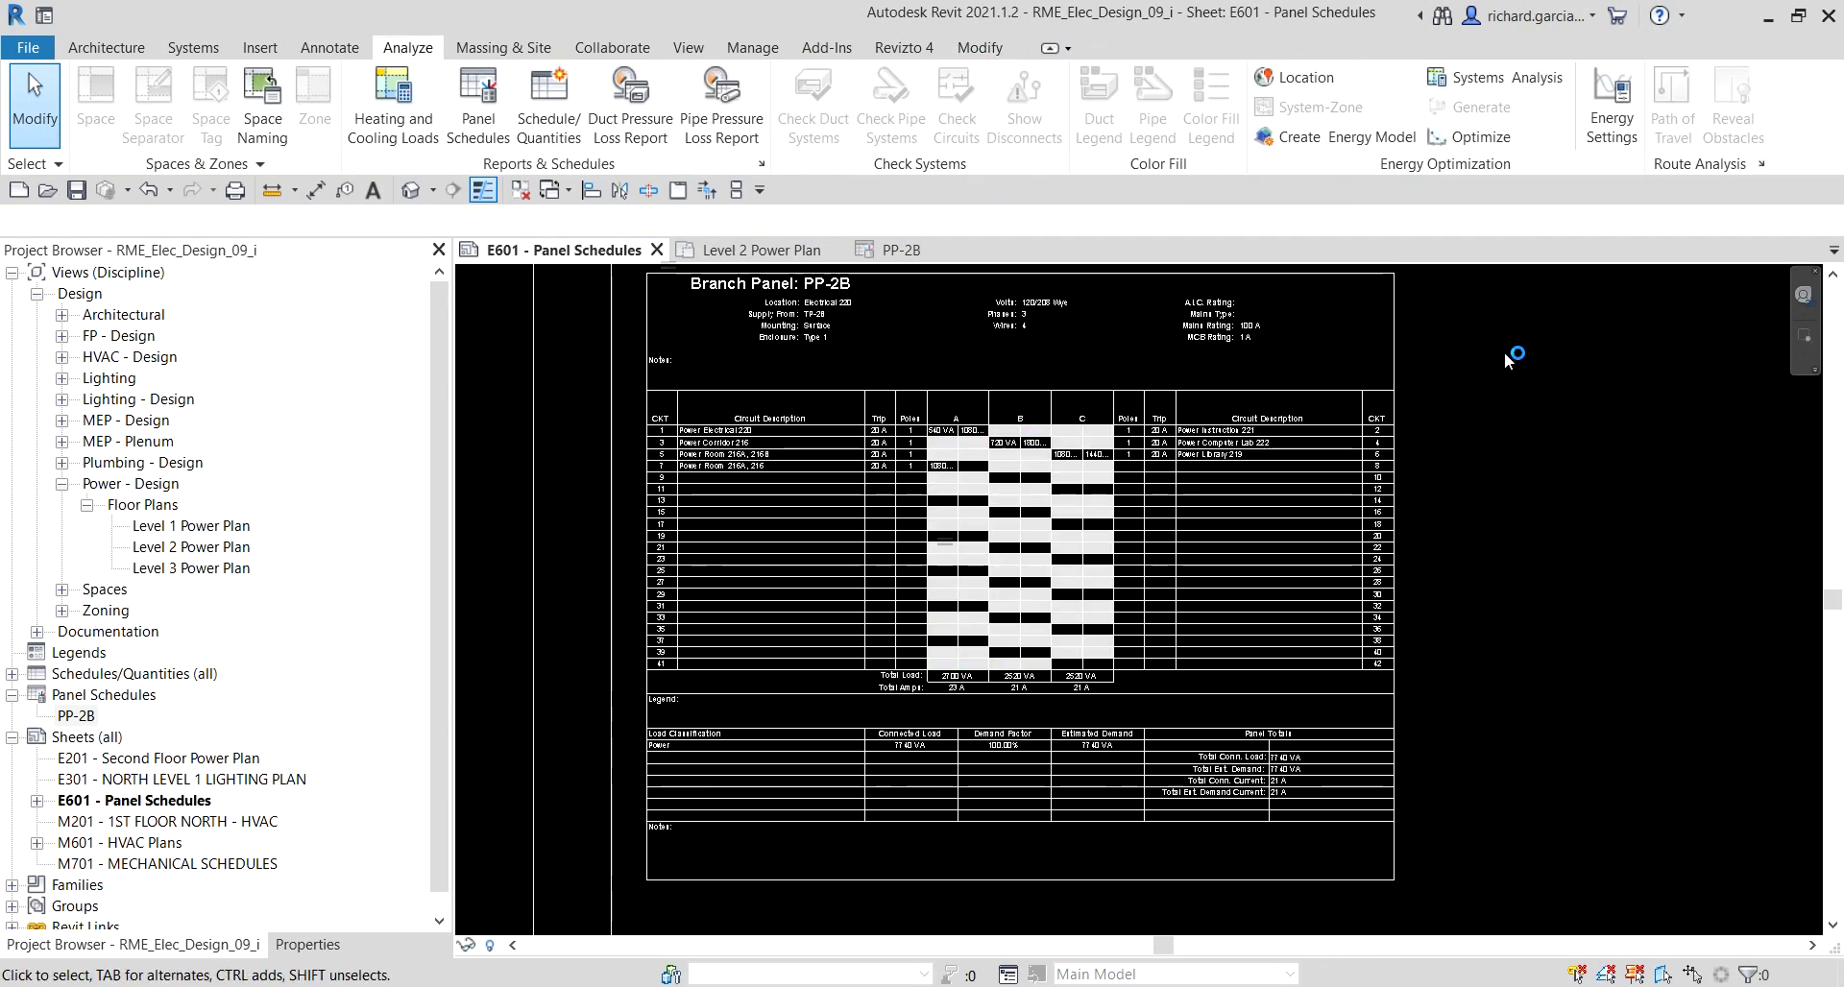
{"action": "left_click", "coordinate": [1332, 433]}
{"action": "key", "text": "ctrl"}
{"action": "key", "text": "ctrl"}
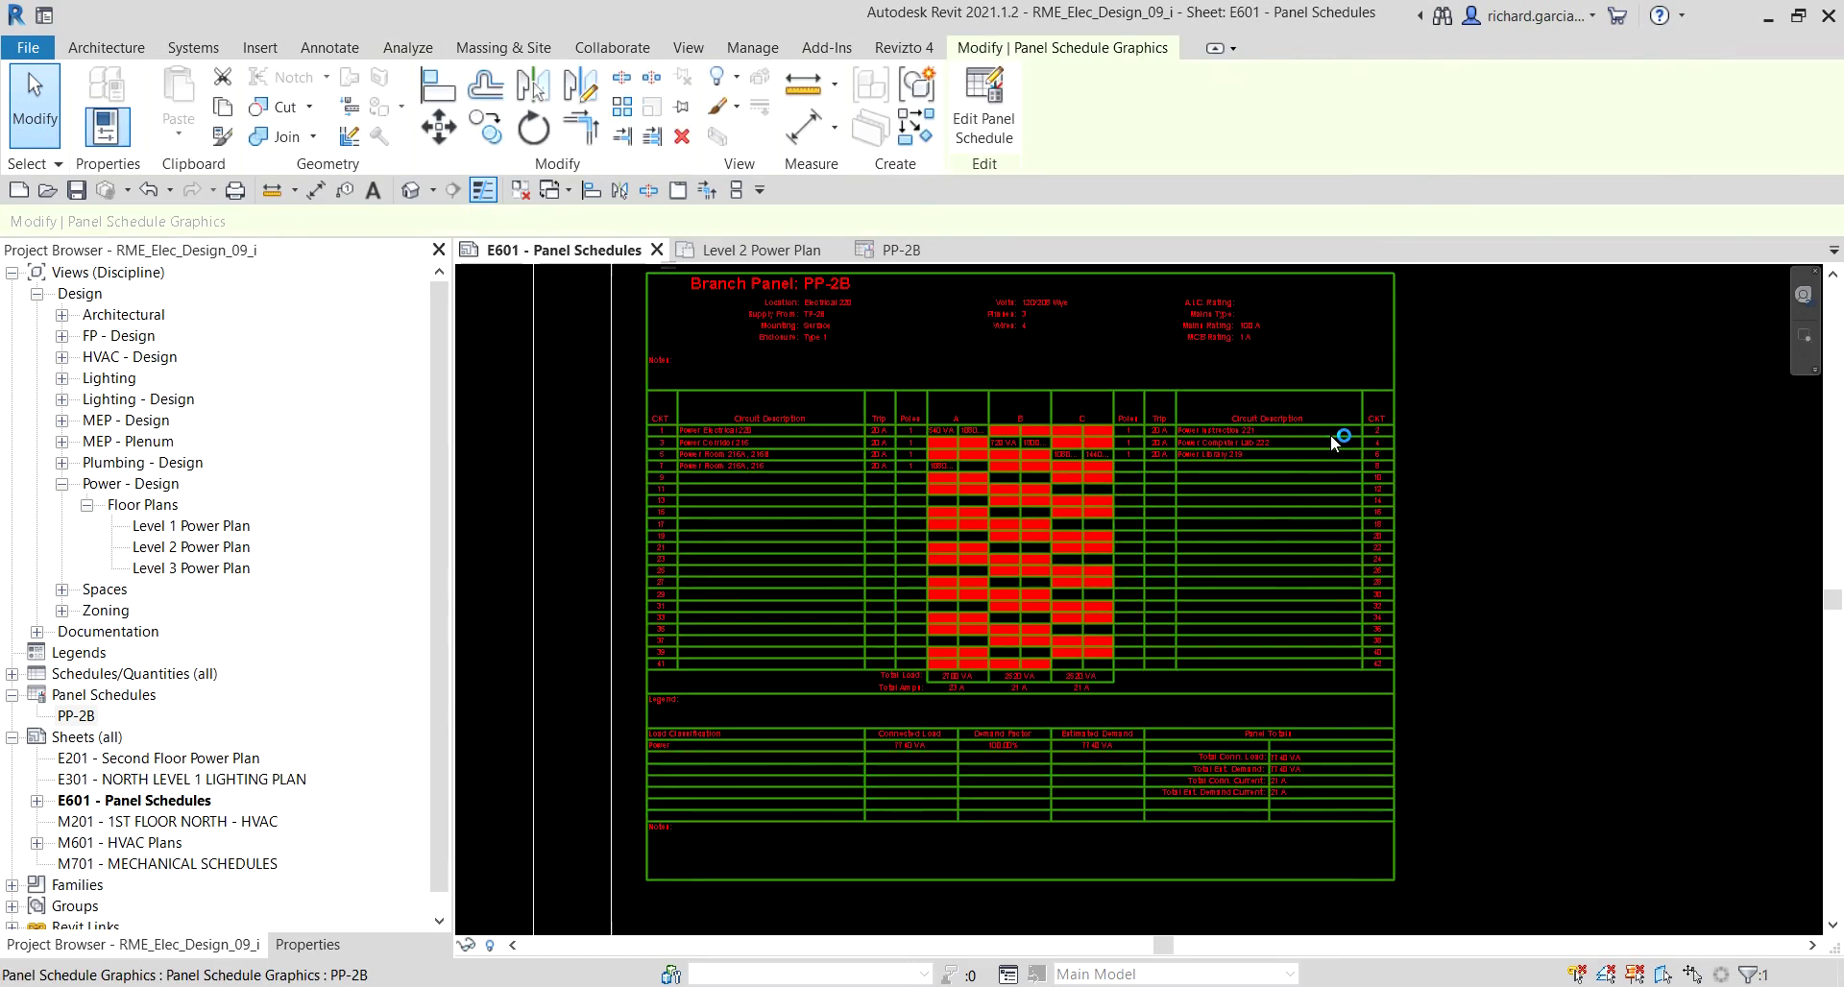
{"action": "left_click", "coordinate": [984, 101]}
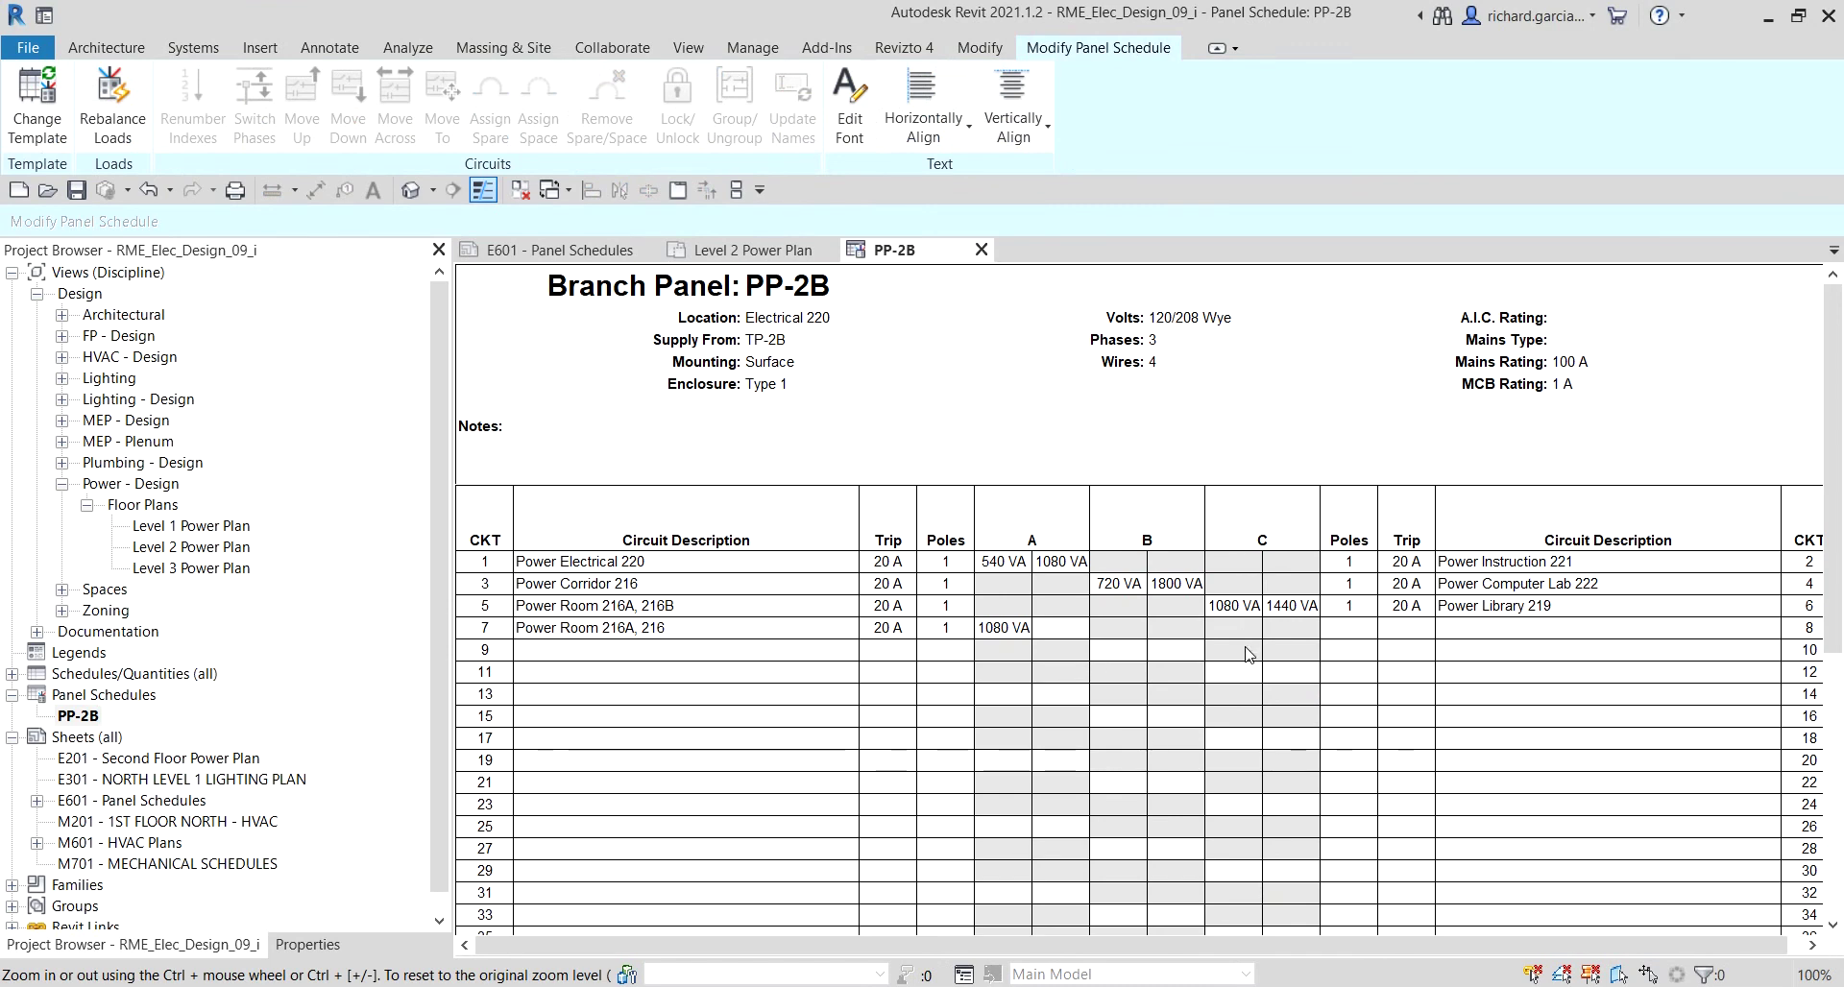
- Examine the PP-2B schedule down to its panel totals and close the schedule view
{"action": "scroll", "coordinate": [1261, 646], "scroll_direction": "down", "scroll_amount": 10}
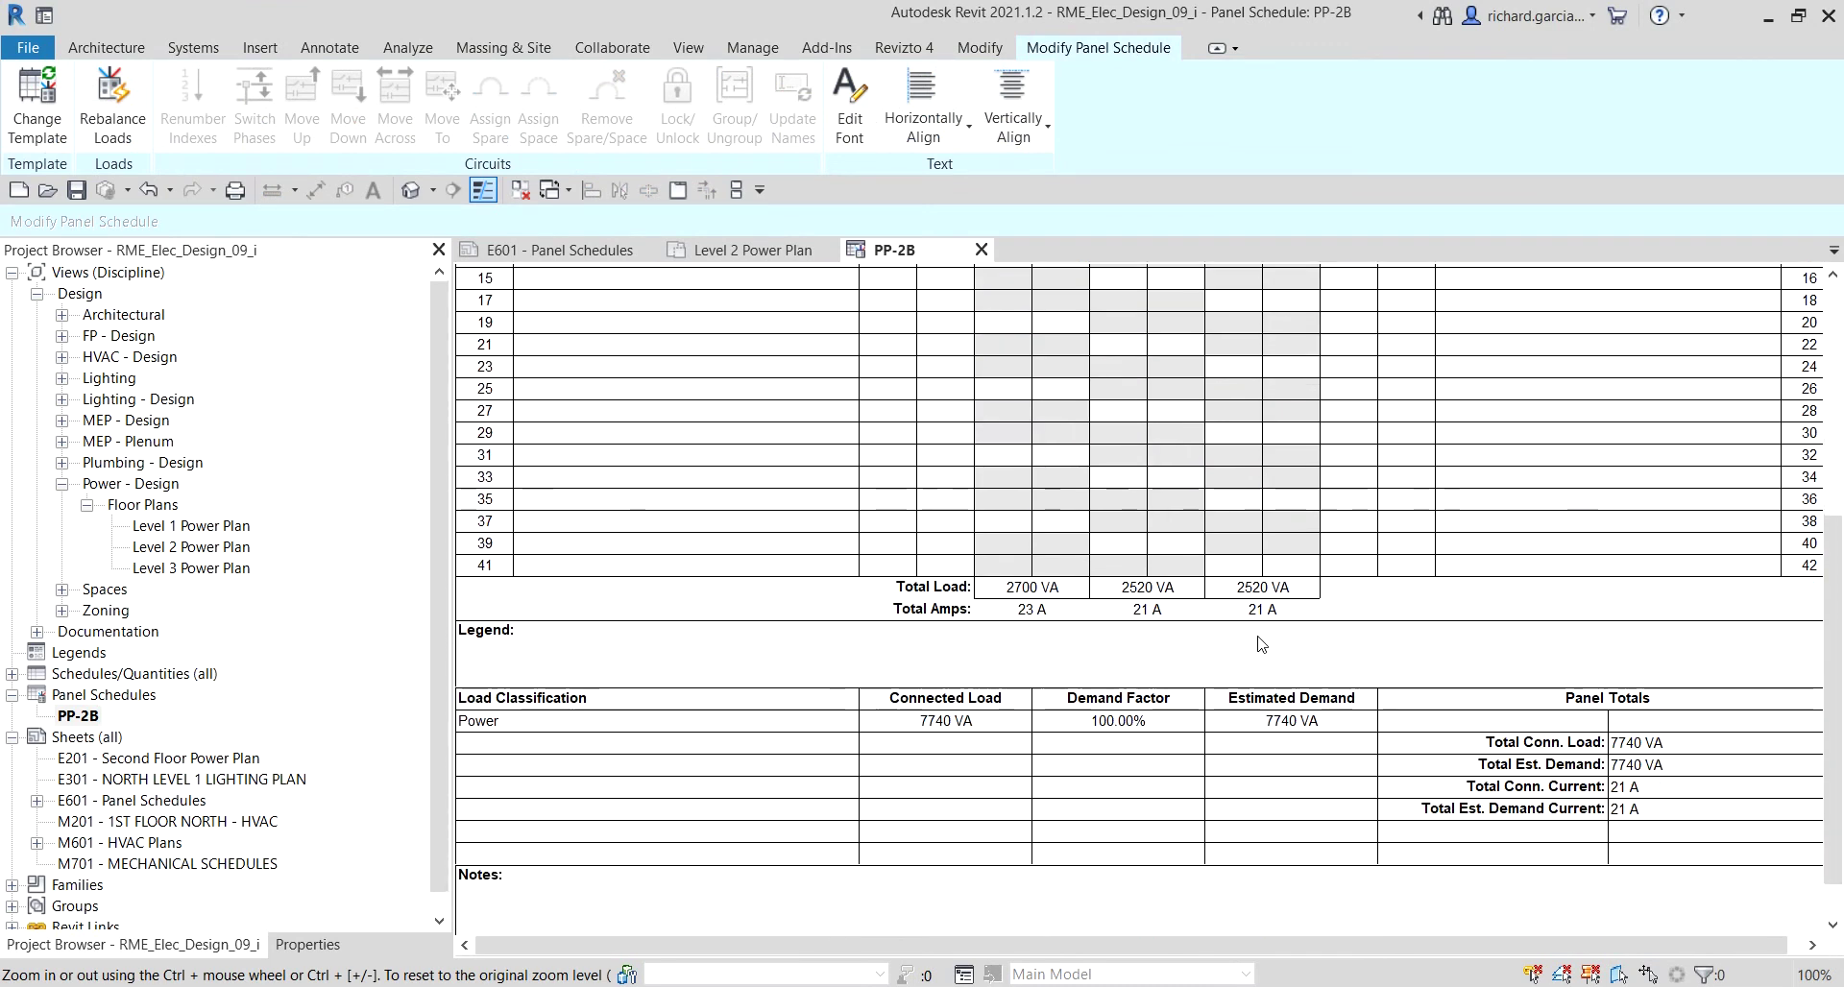
{"action": "scroll", "coordinate": [1261, 646], "scroll_direction": "up", "scroll_amount": 10}
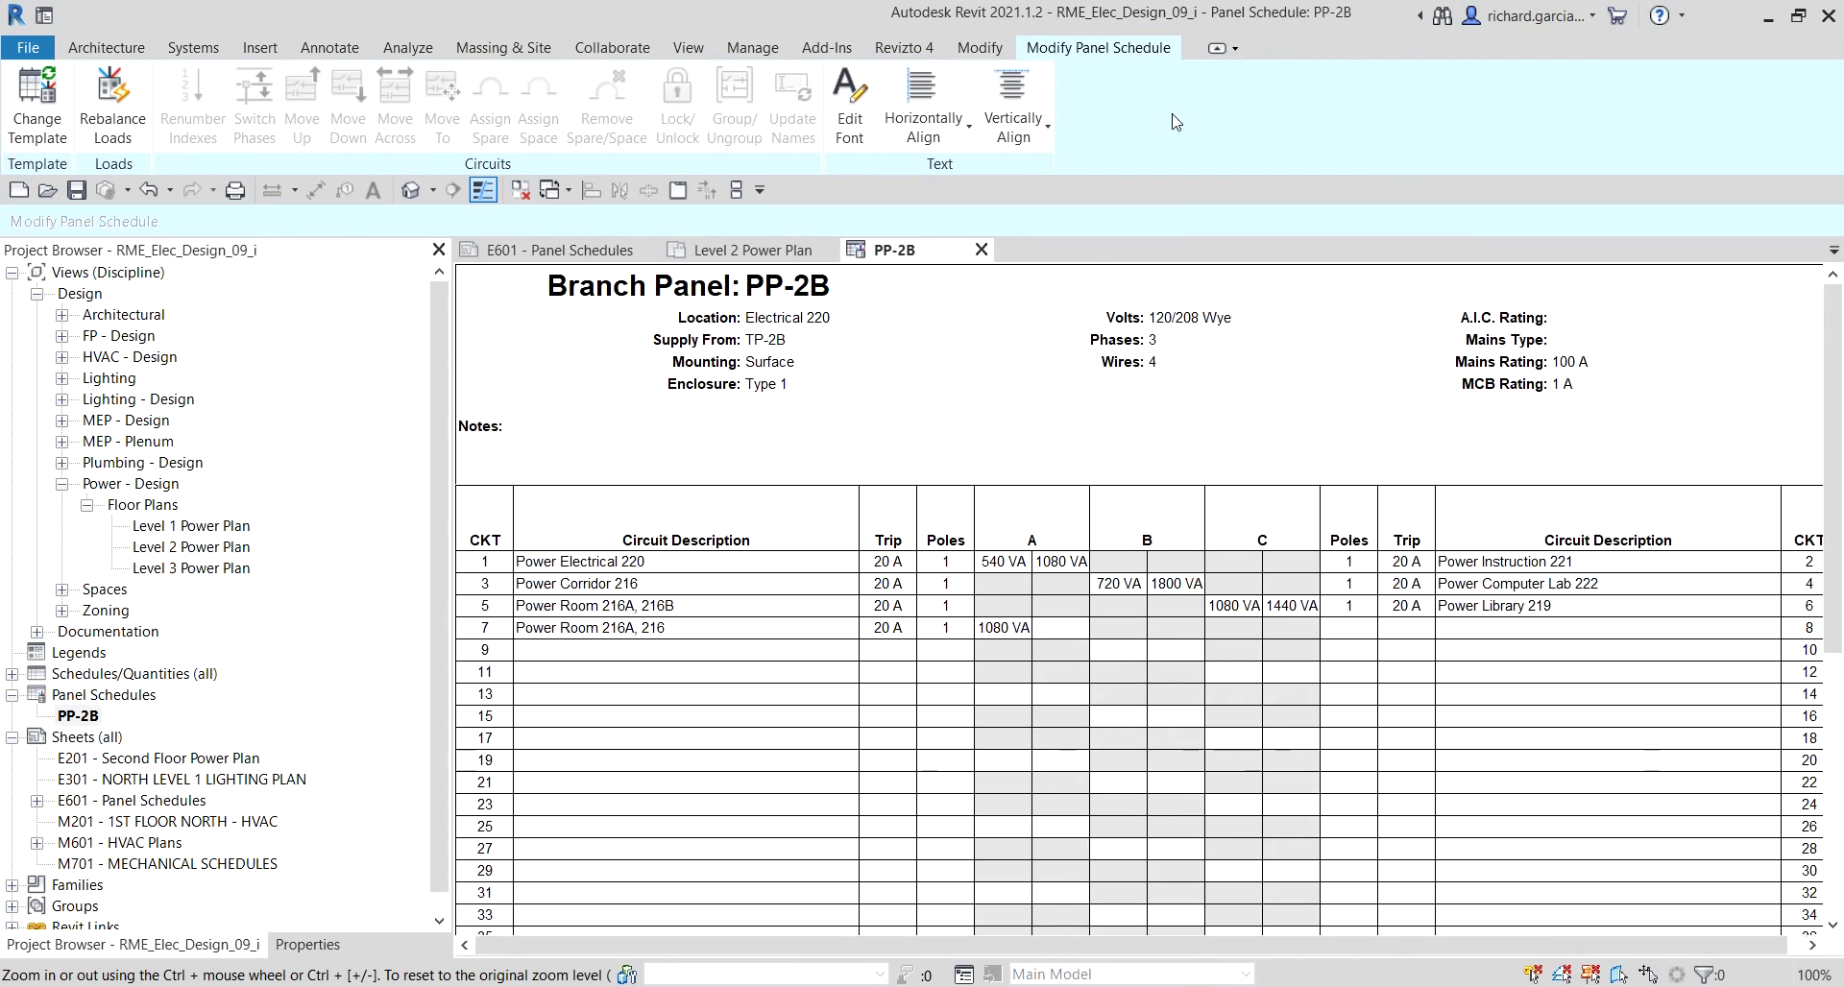
{"action": "left_click", "coordinate": [981, 250]}
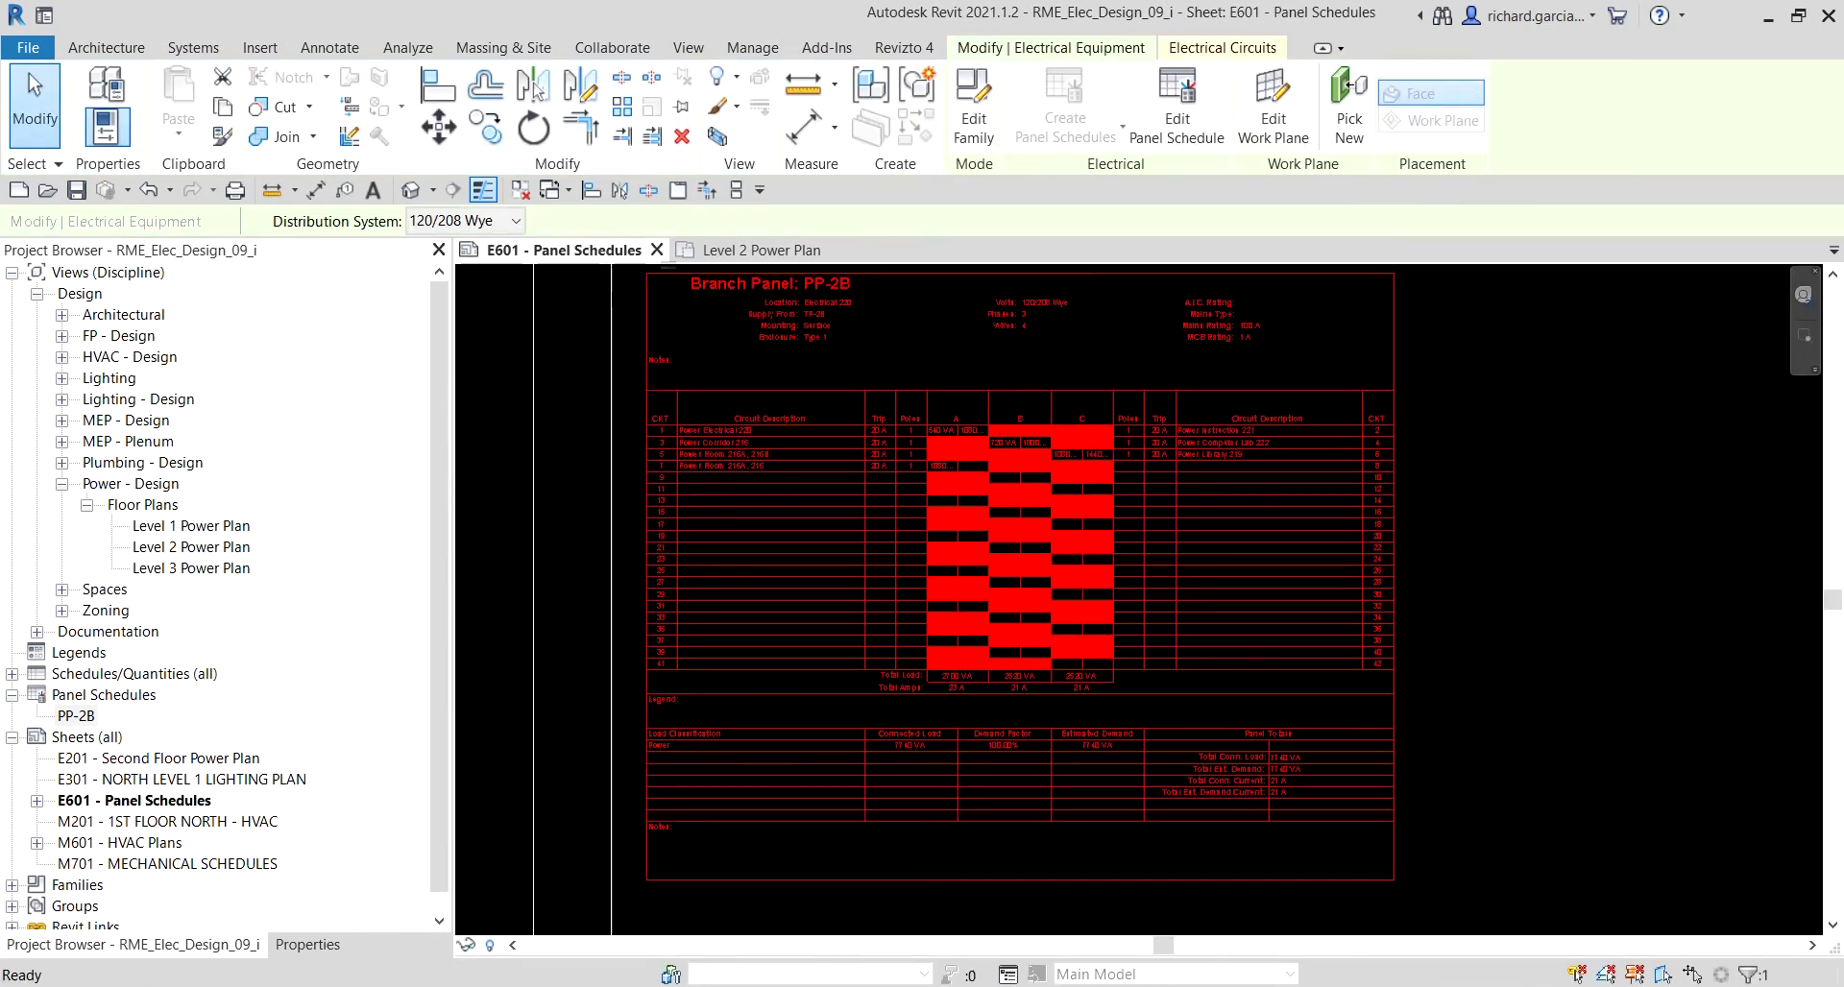
{"action": "left_click", "coordinate": [1577, 548]}
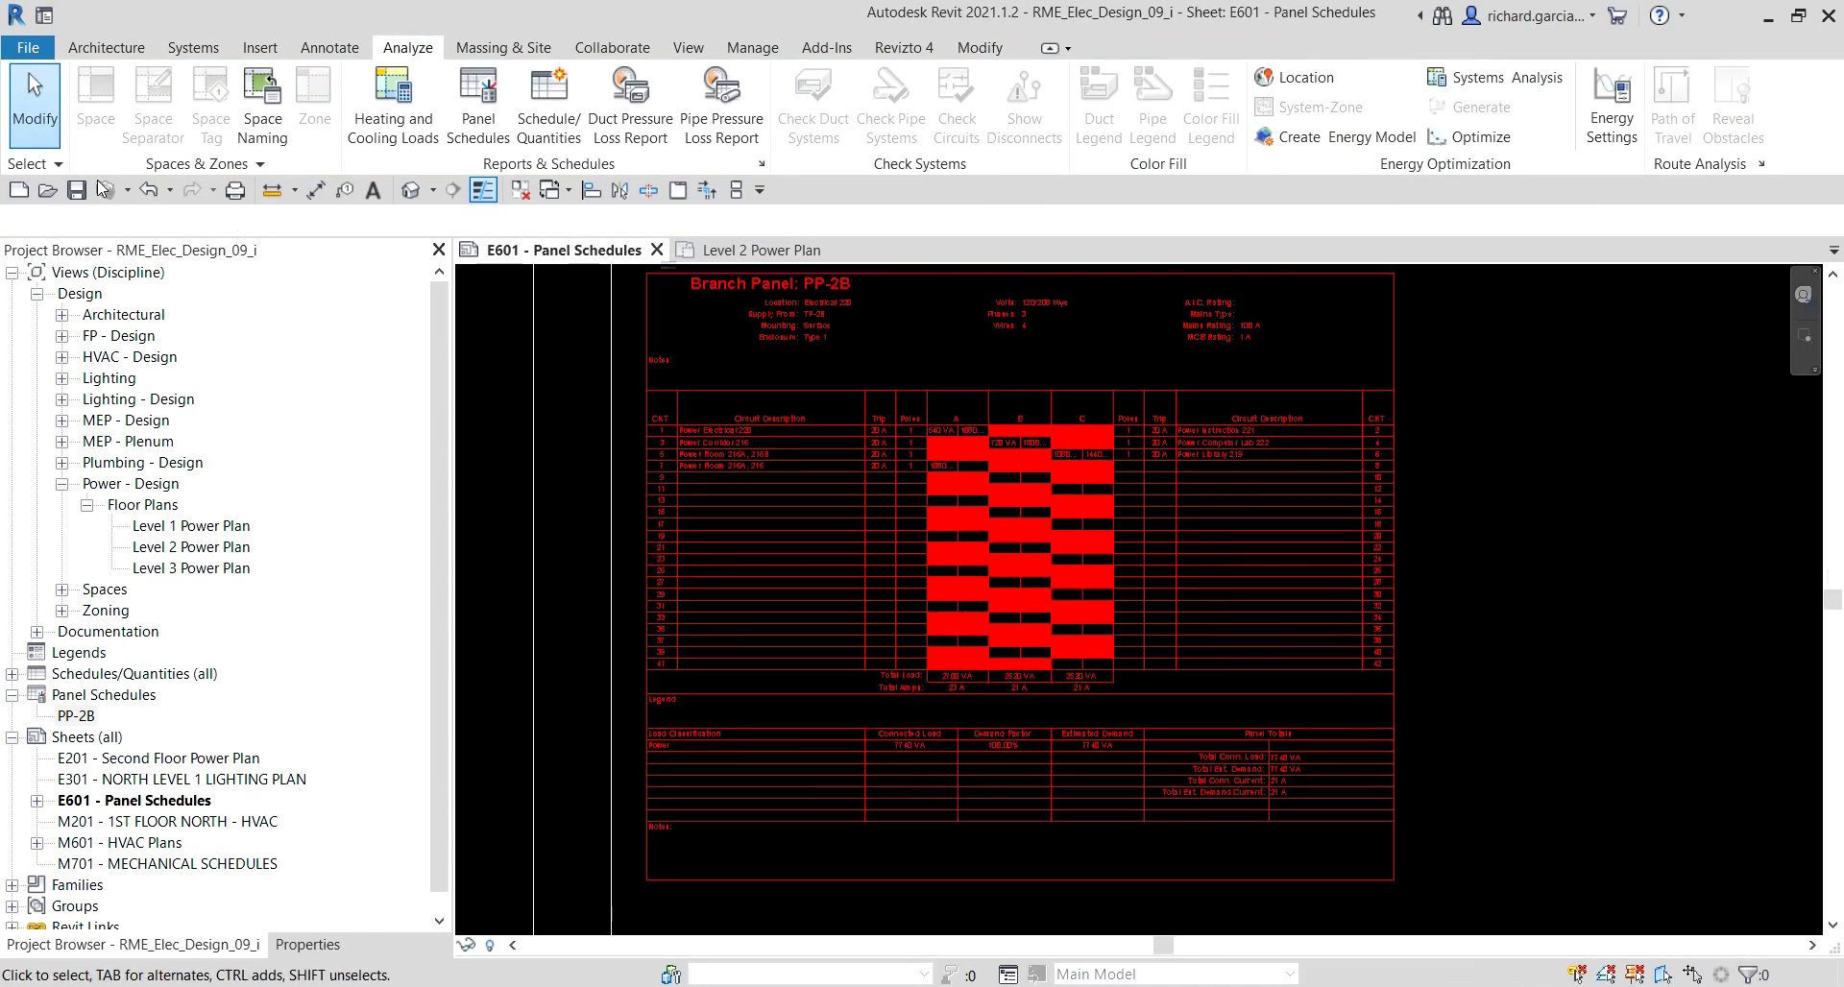
- Close the inactive views and close the RME_Elec_Design_09_i project without saving changes
{"action": "left_click", "coordinate": [520, 189]}
{"action": "scroll", "coordinate": [1257, 552], "scroll_direction": "down", "scroll_amount": 1}
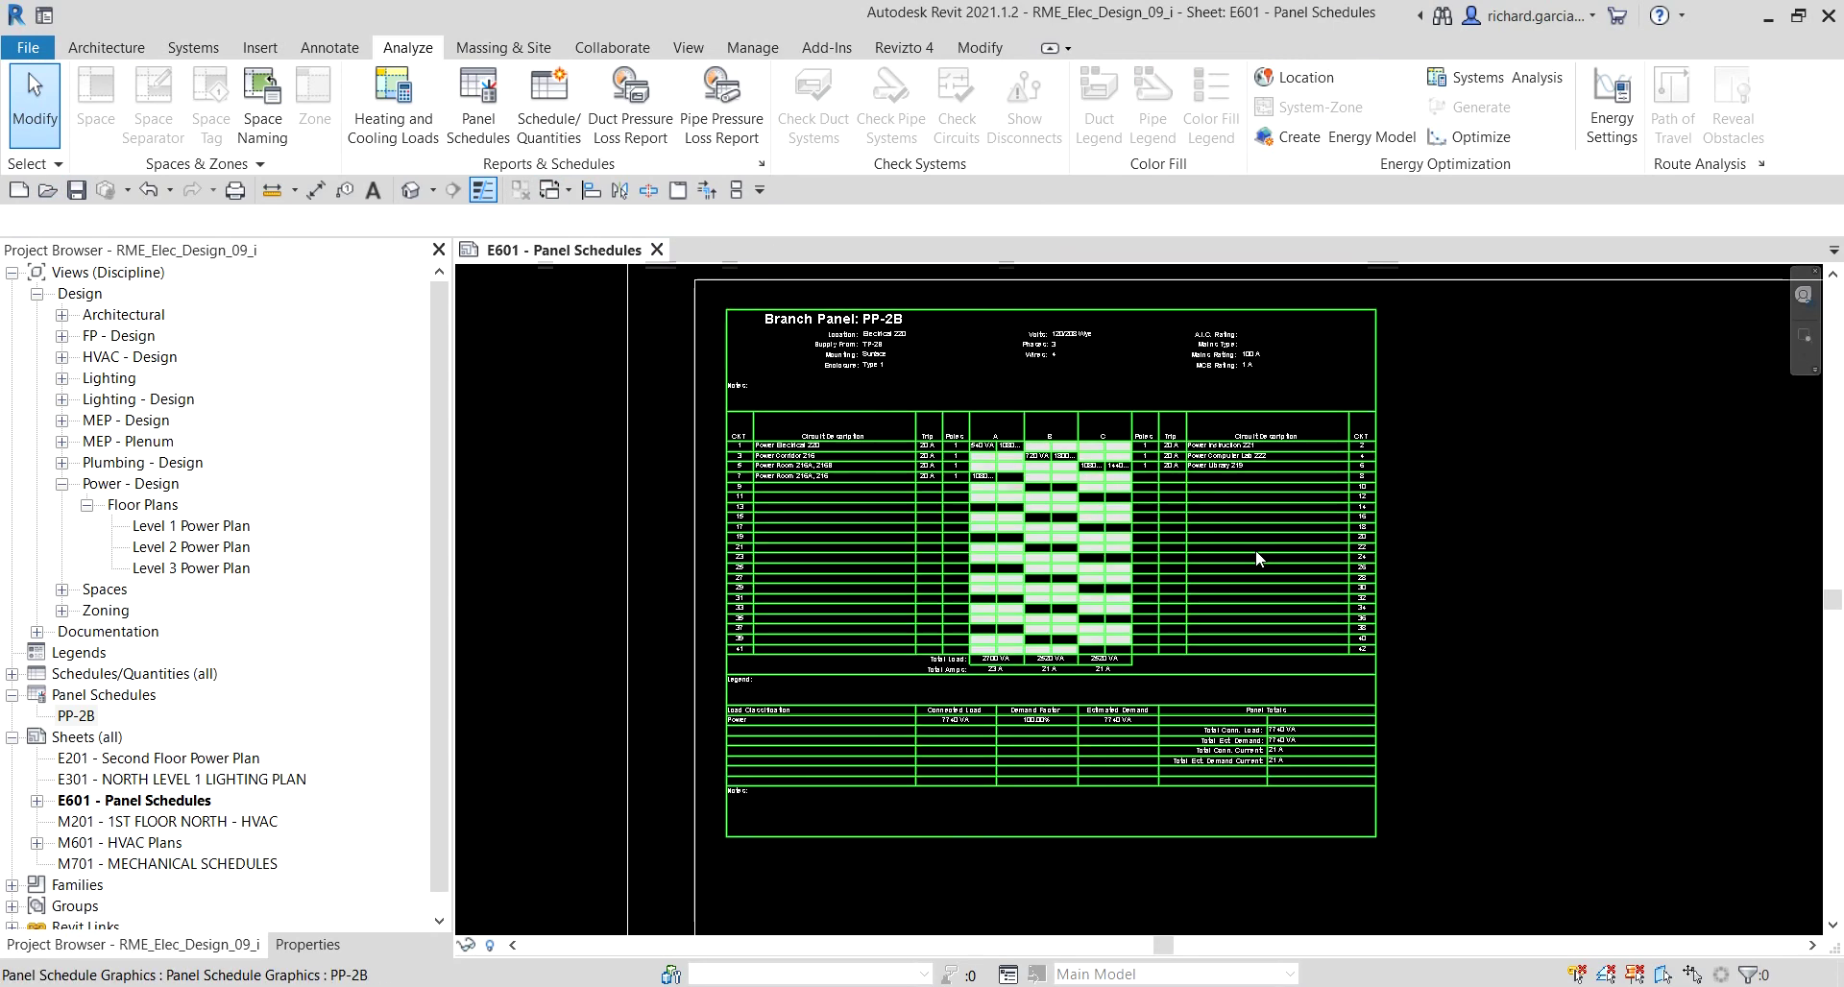
{"action": "left_click", "coordinate": [657, 250]}
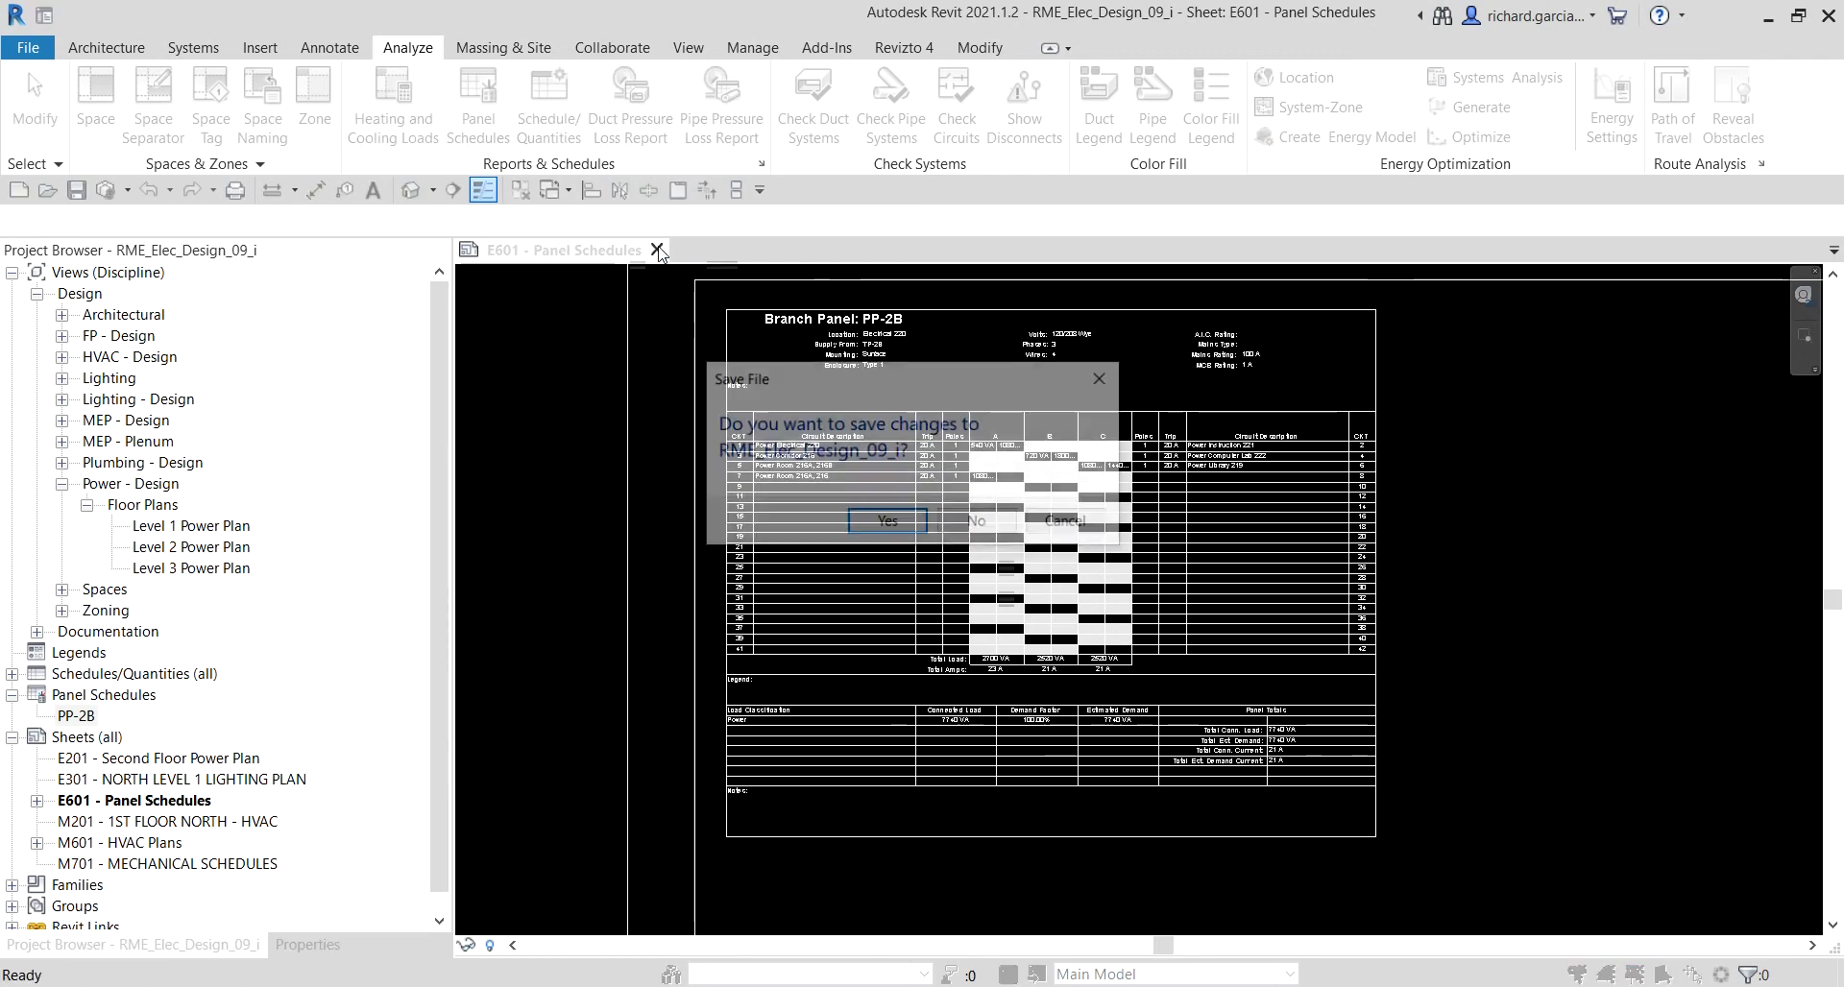
{"action": "left_click", "coordinate": [977, 523]}
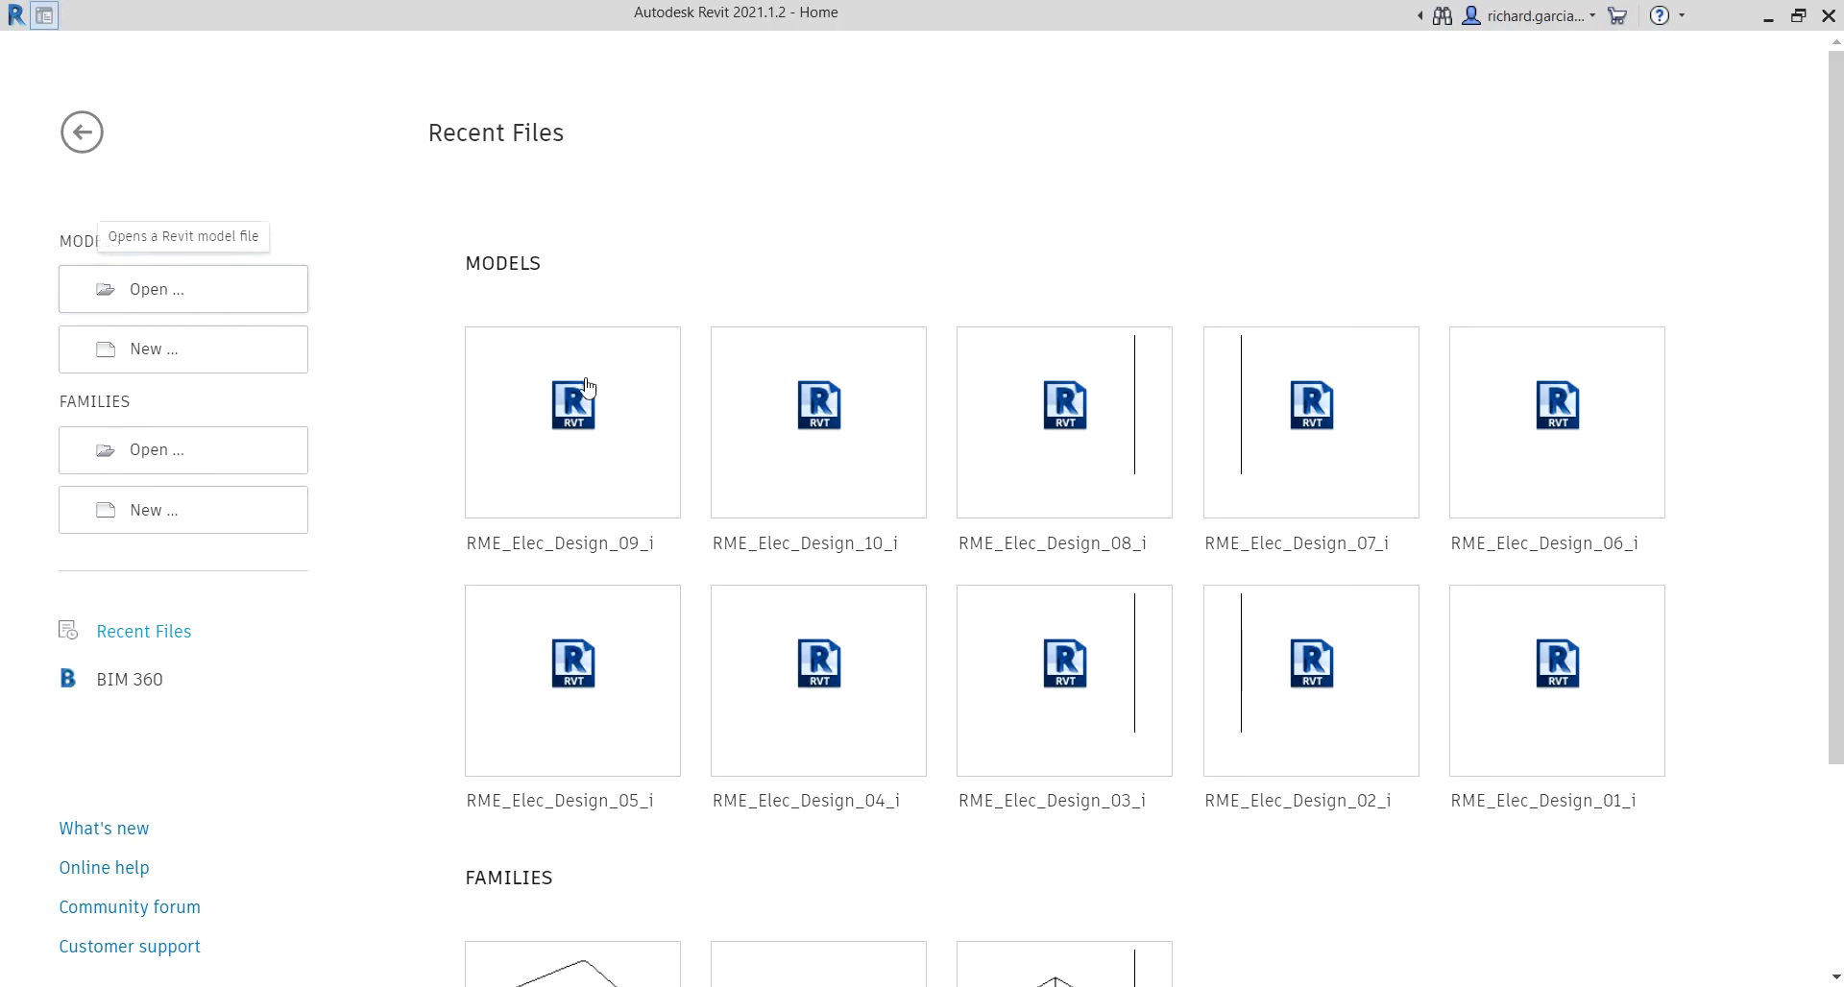
- Open the model file RME_Elec_Design_10_i from the 03_Electrical Systems folder
{"action": "left_click", "coordinate": [160, 290]}
{"action": "scroll", "coordinate": [465, 355], "scroll_direction": "down", "scroll_amount": 3}
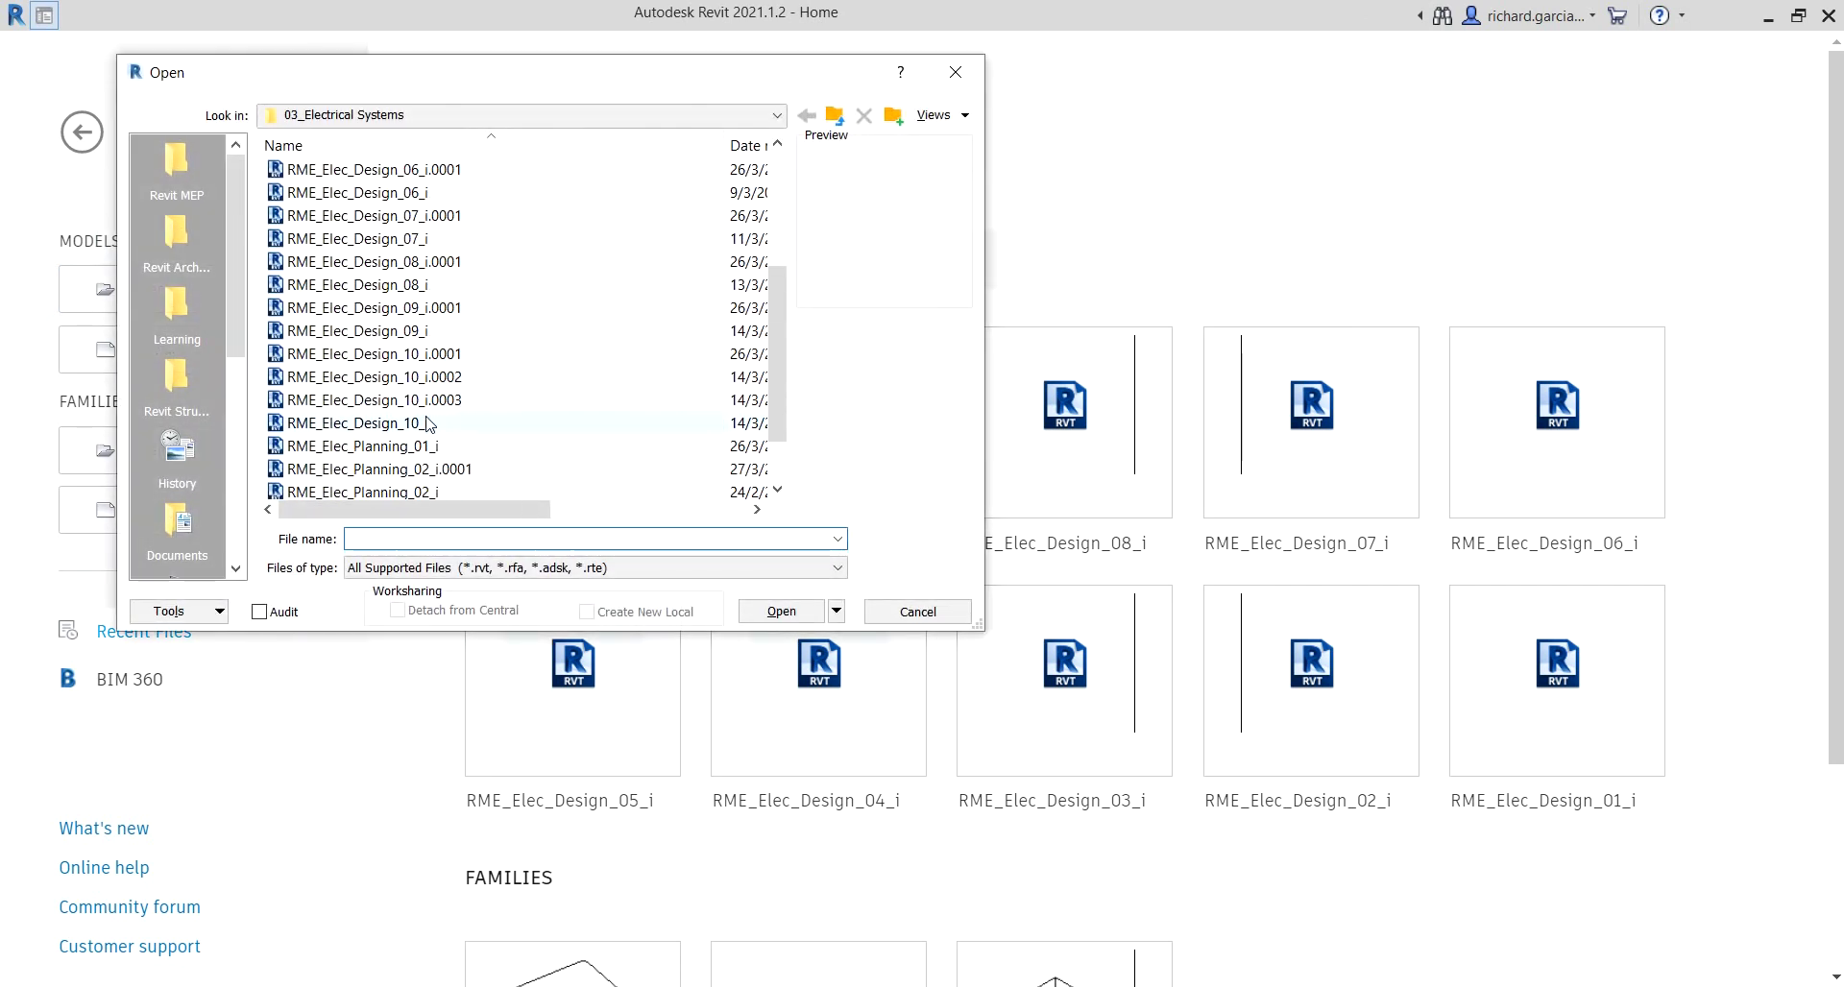
{"action": "left_click", "coordinate": [407, 423]}
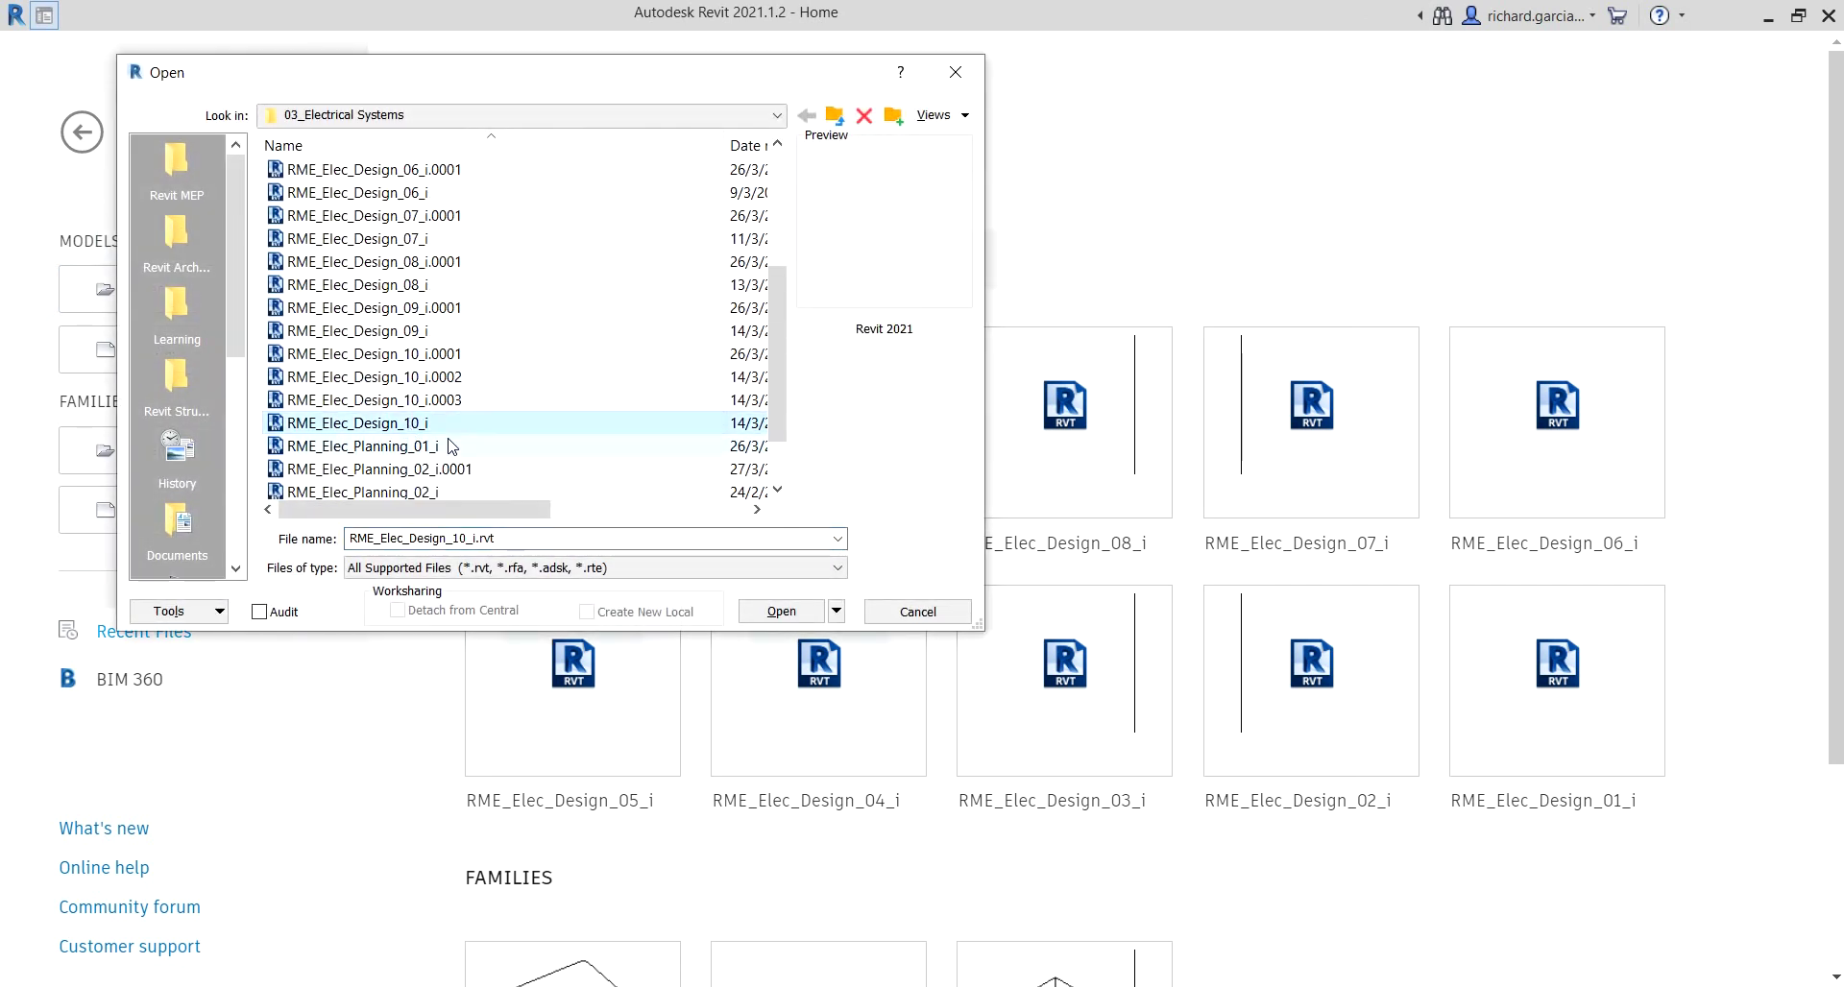
{"action": "left_click", "coordinate": [789, 615]}
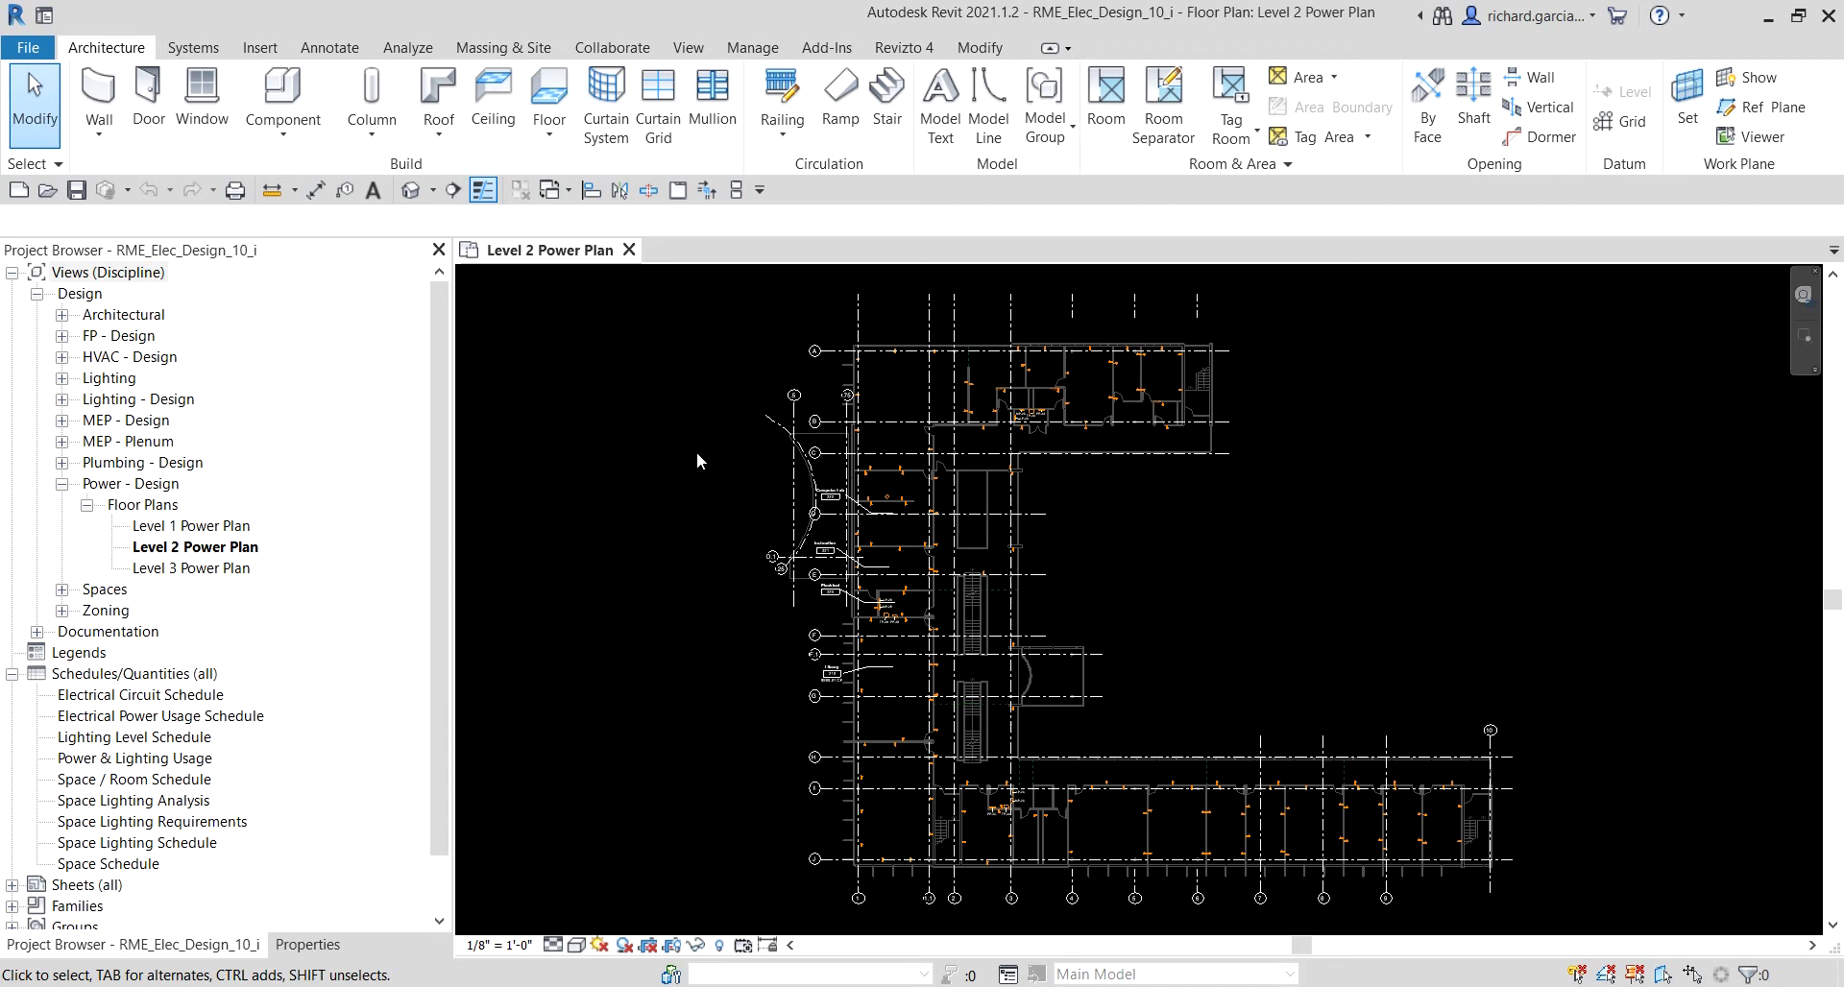
- Show the System Browser, try docking it with the Project Browser, and dock it across the area below the drawing
{"action": "right_click", "coordinate": [588, 440]}
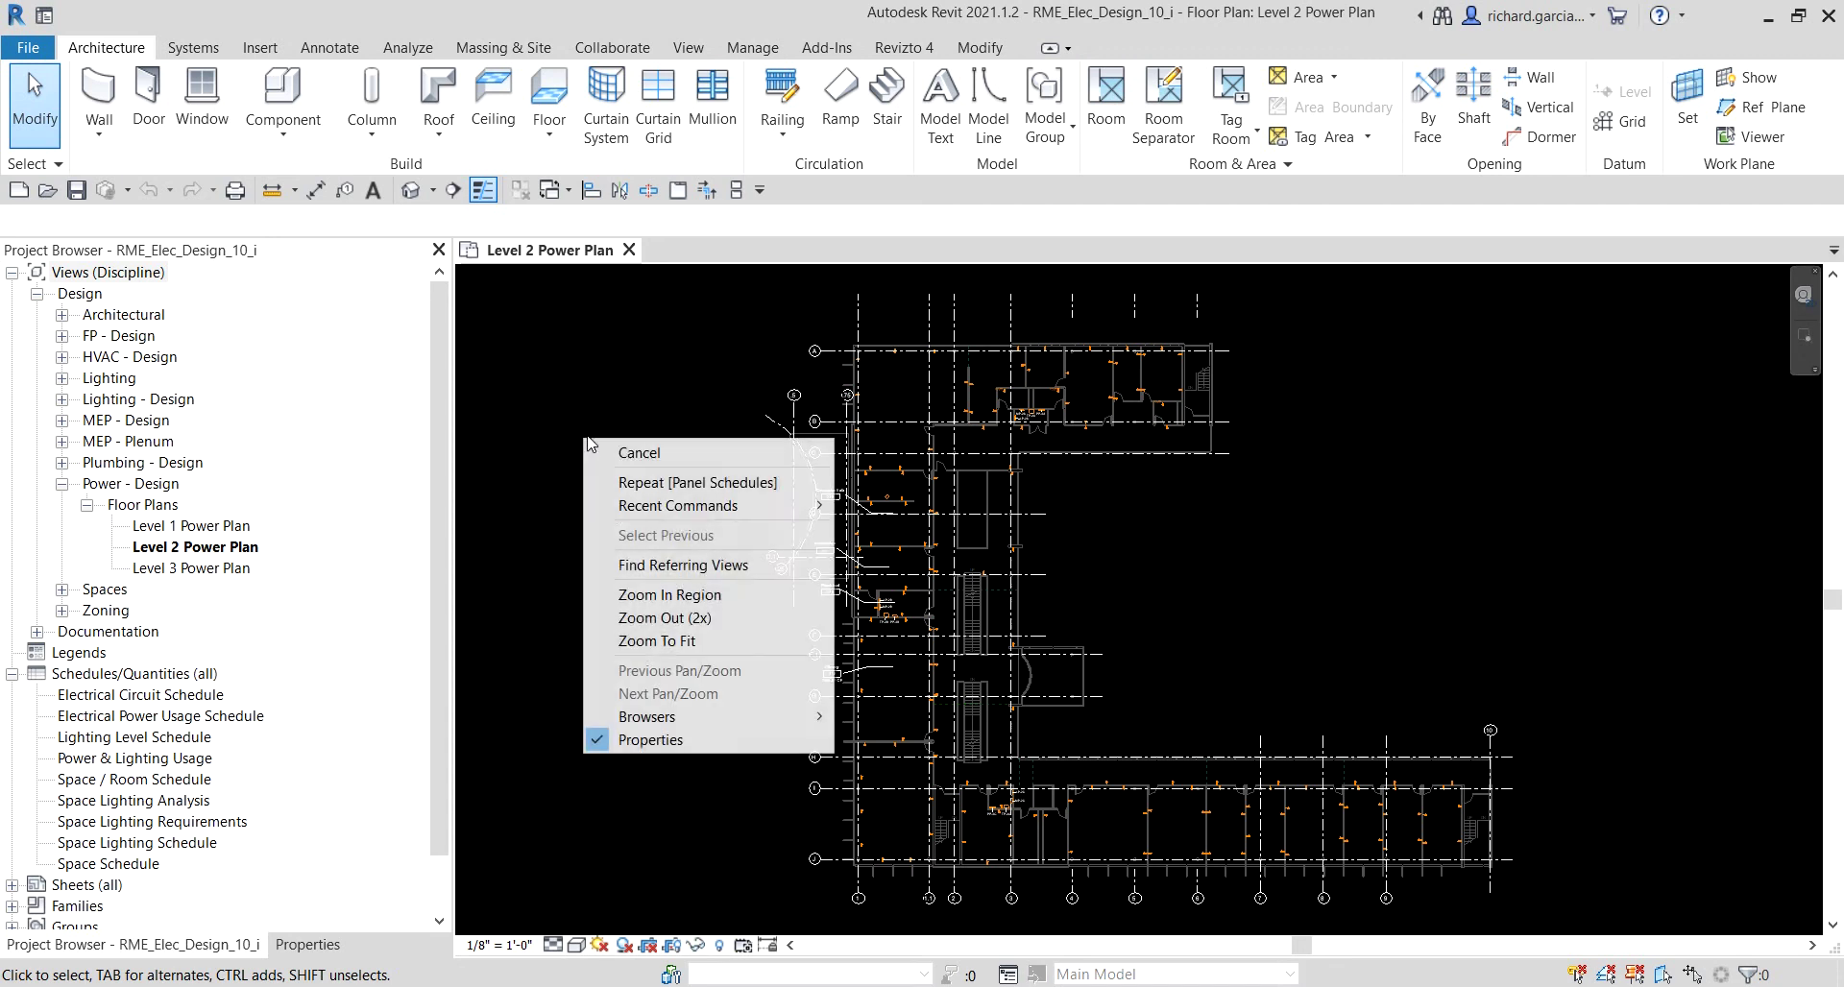
{"action": "left_click", "coordinate": [649, 720]}
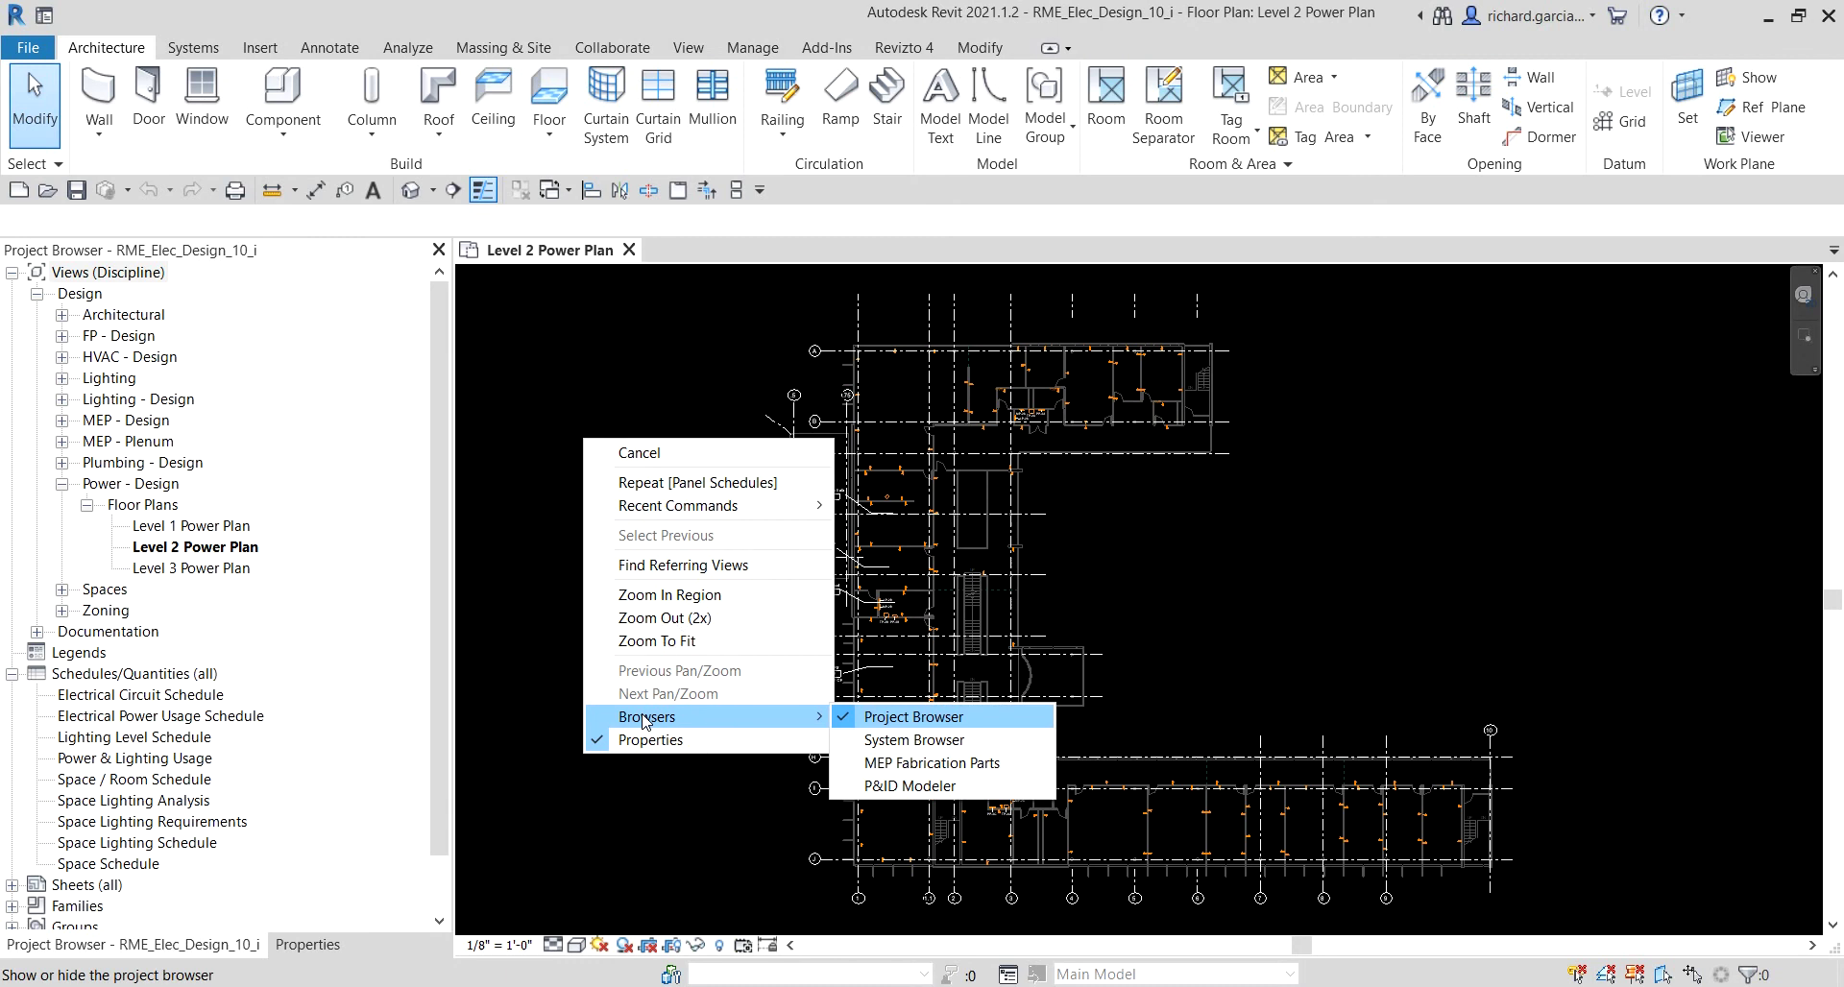
{"action": "left_click", "coordinate": [903, 741]}
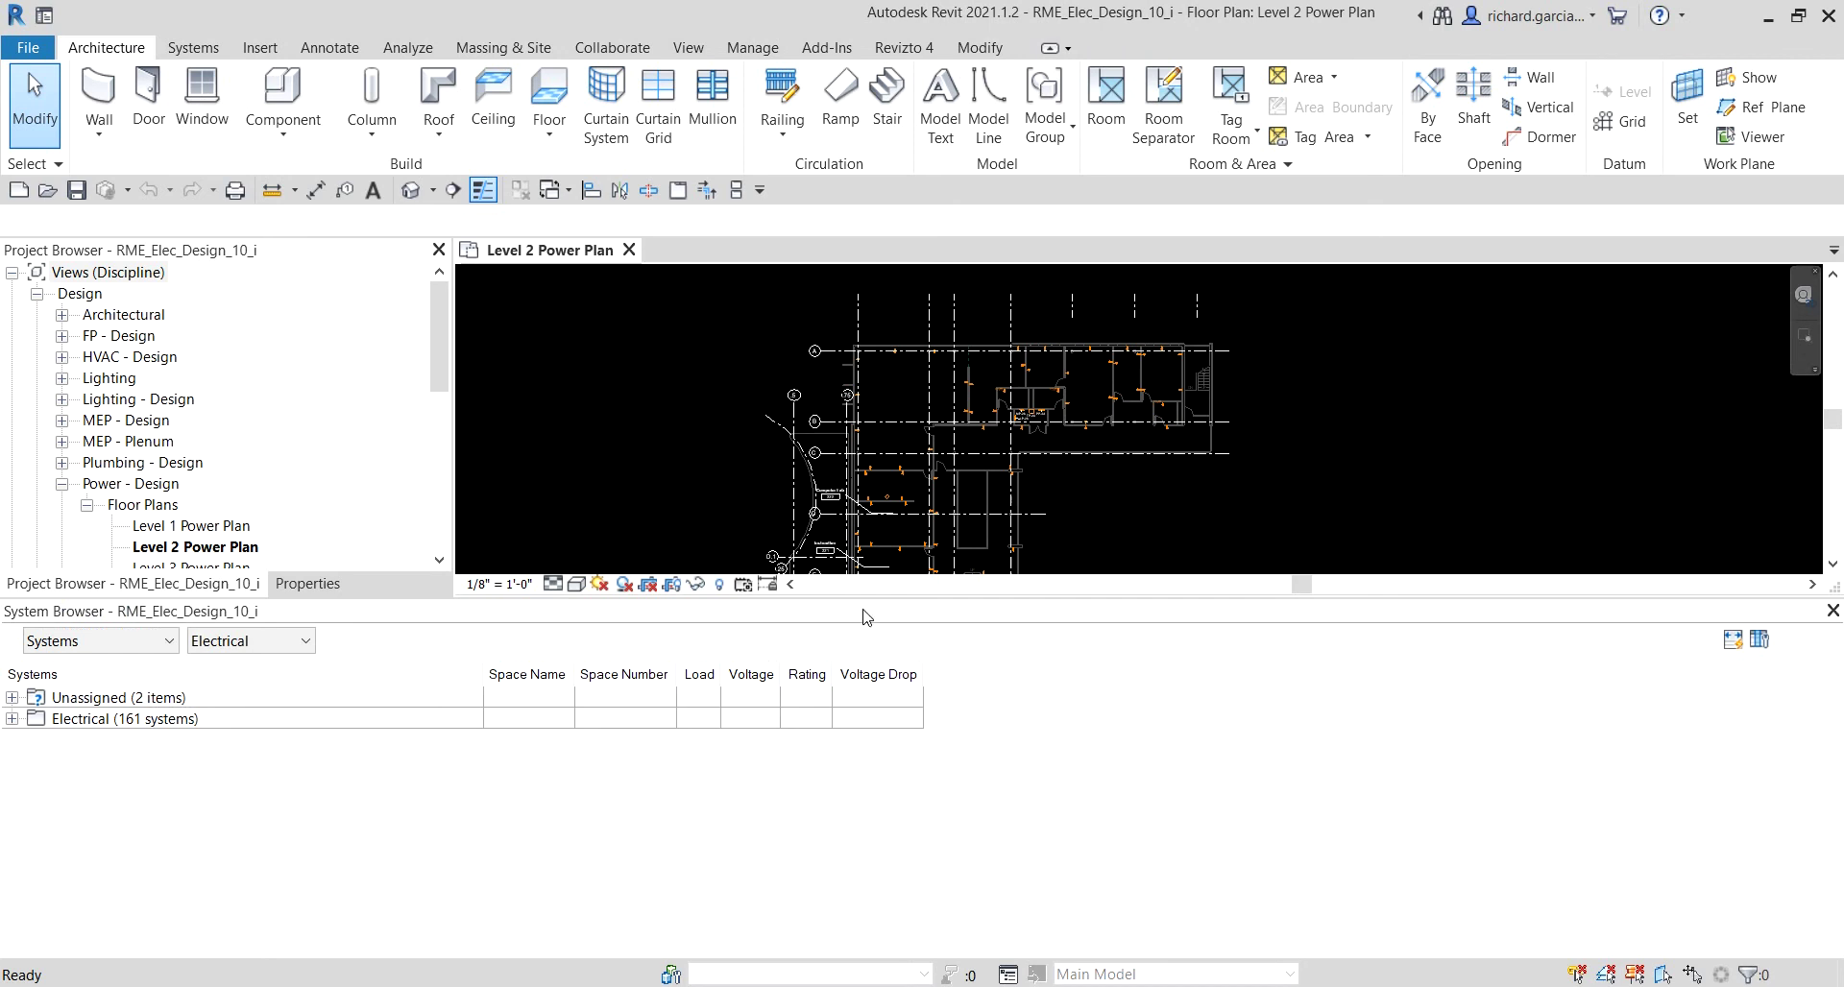
{"action": "left_click_drag", "start_coordinate": [919, 615], "coordinate": [233, 262]}
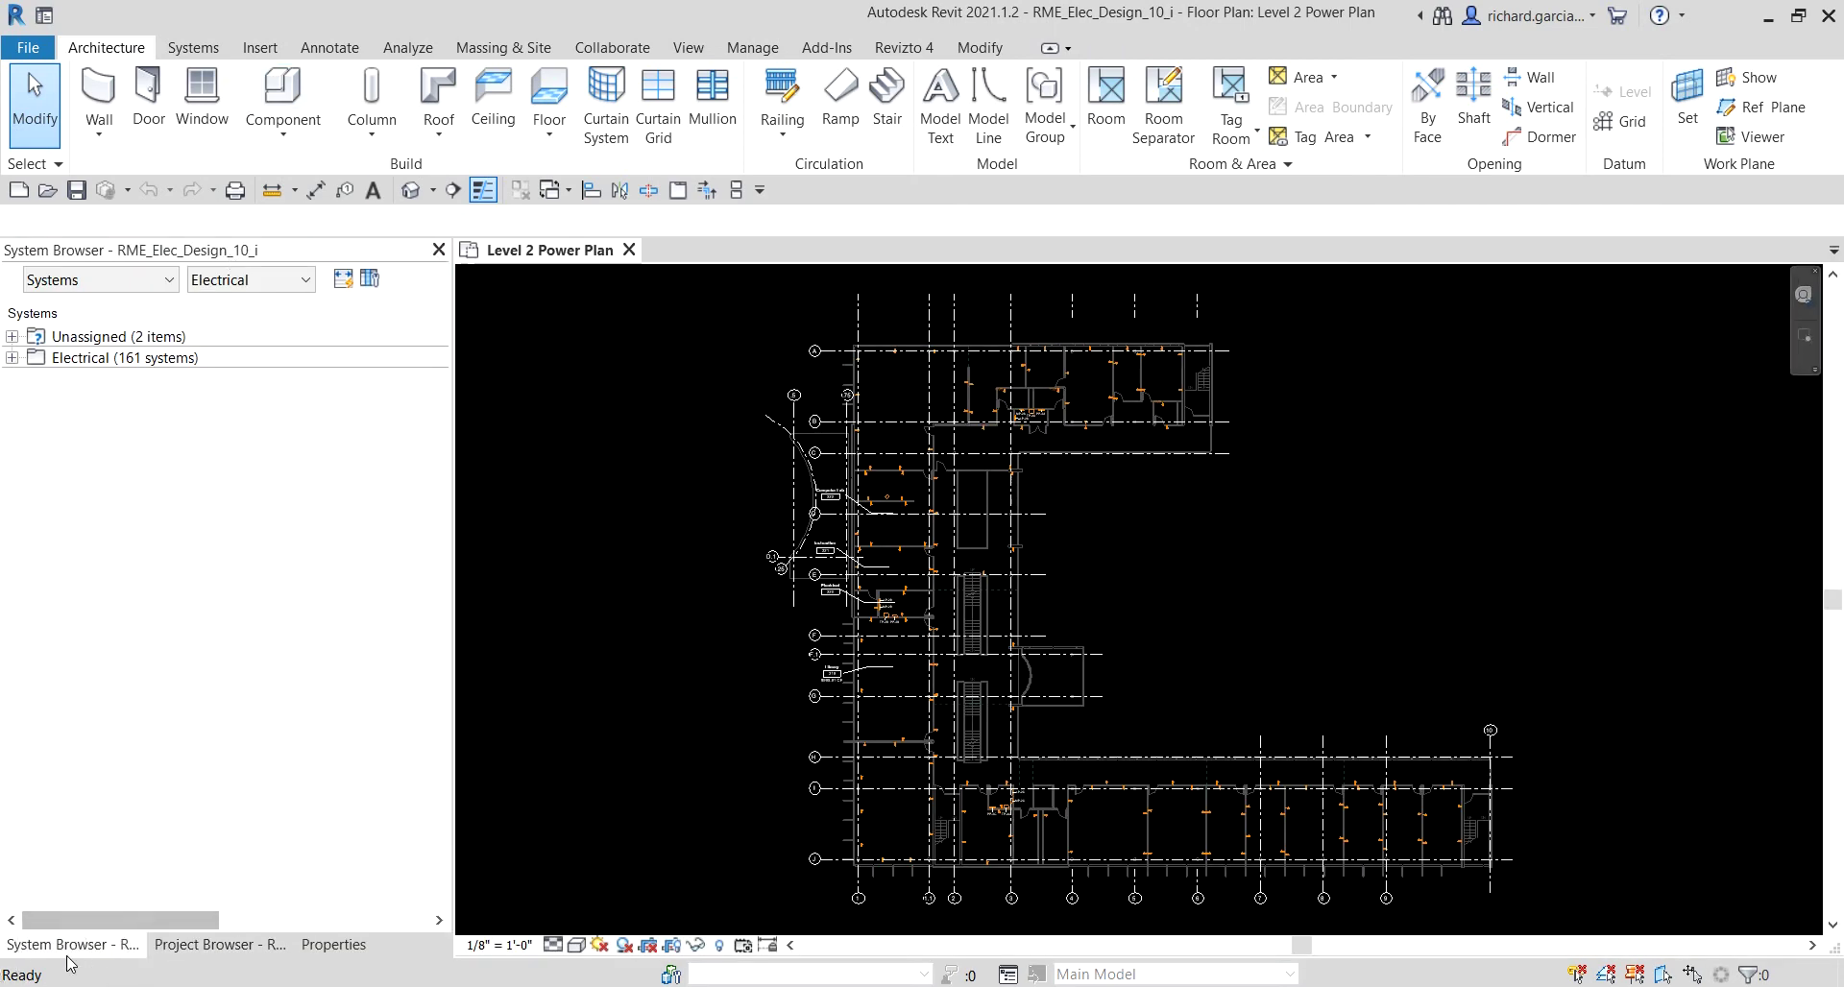
{"action": "left_click_drag", "start_coordinate": [67, 953], "coordinate": [1019, 964]}
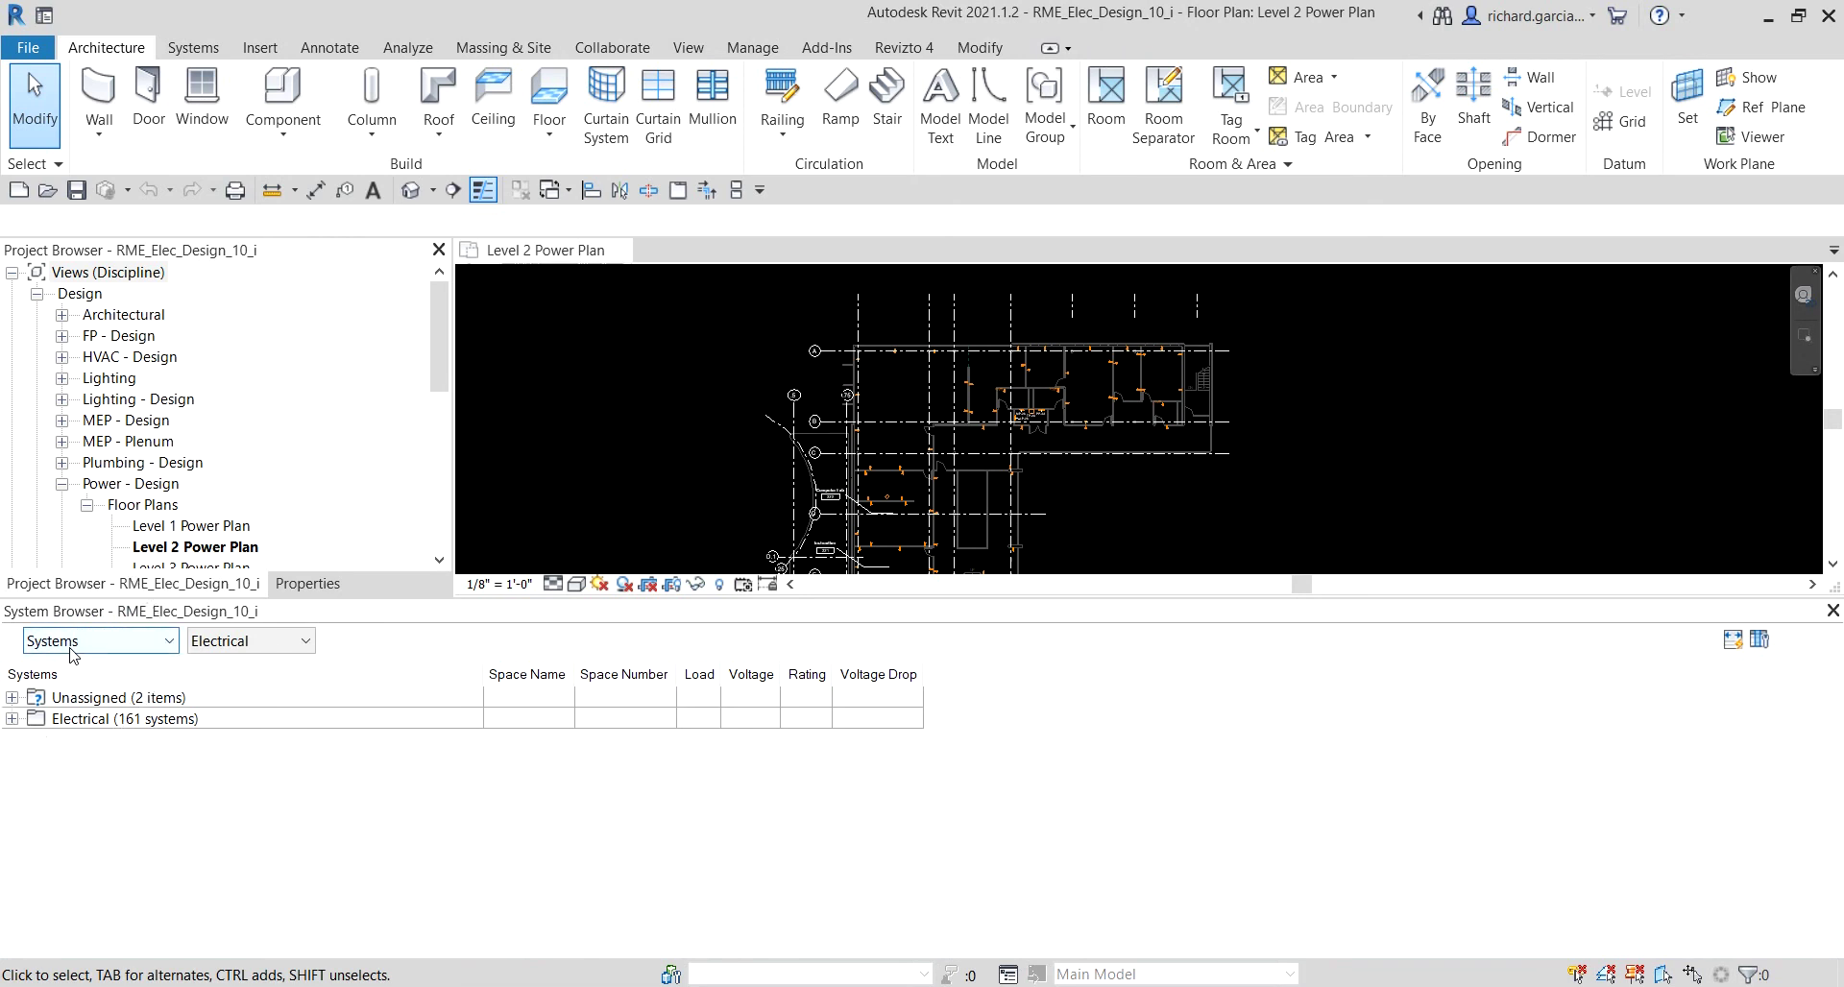
- Expand the unassigned electrical items in the System Browser down to the components under Power
{"action": "left_click", "coordinate": [227, 647]}
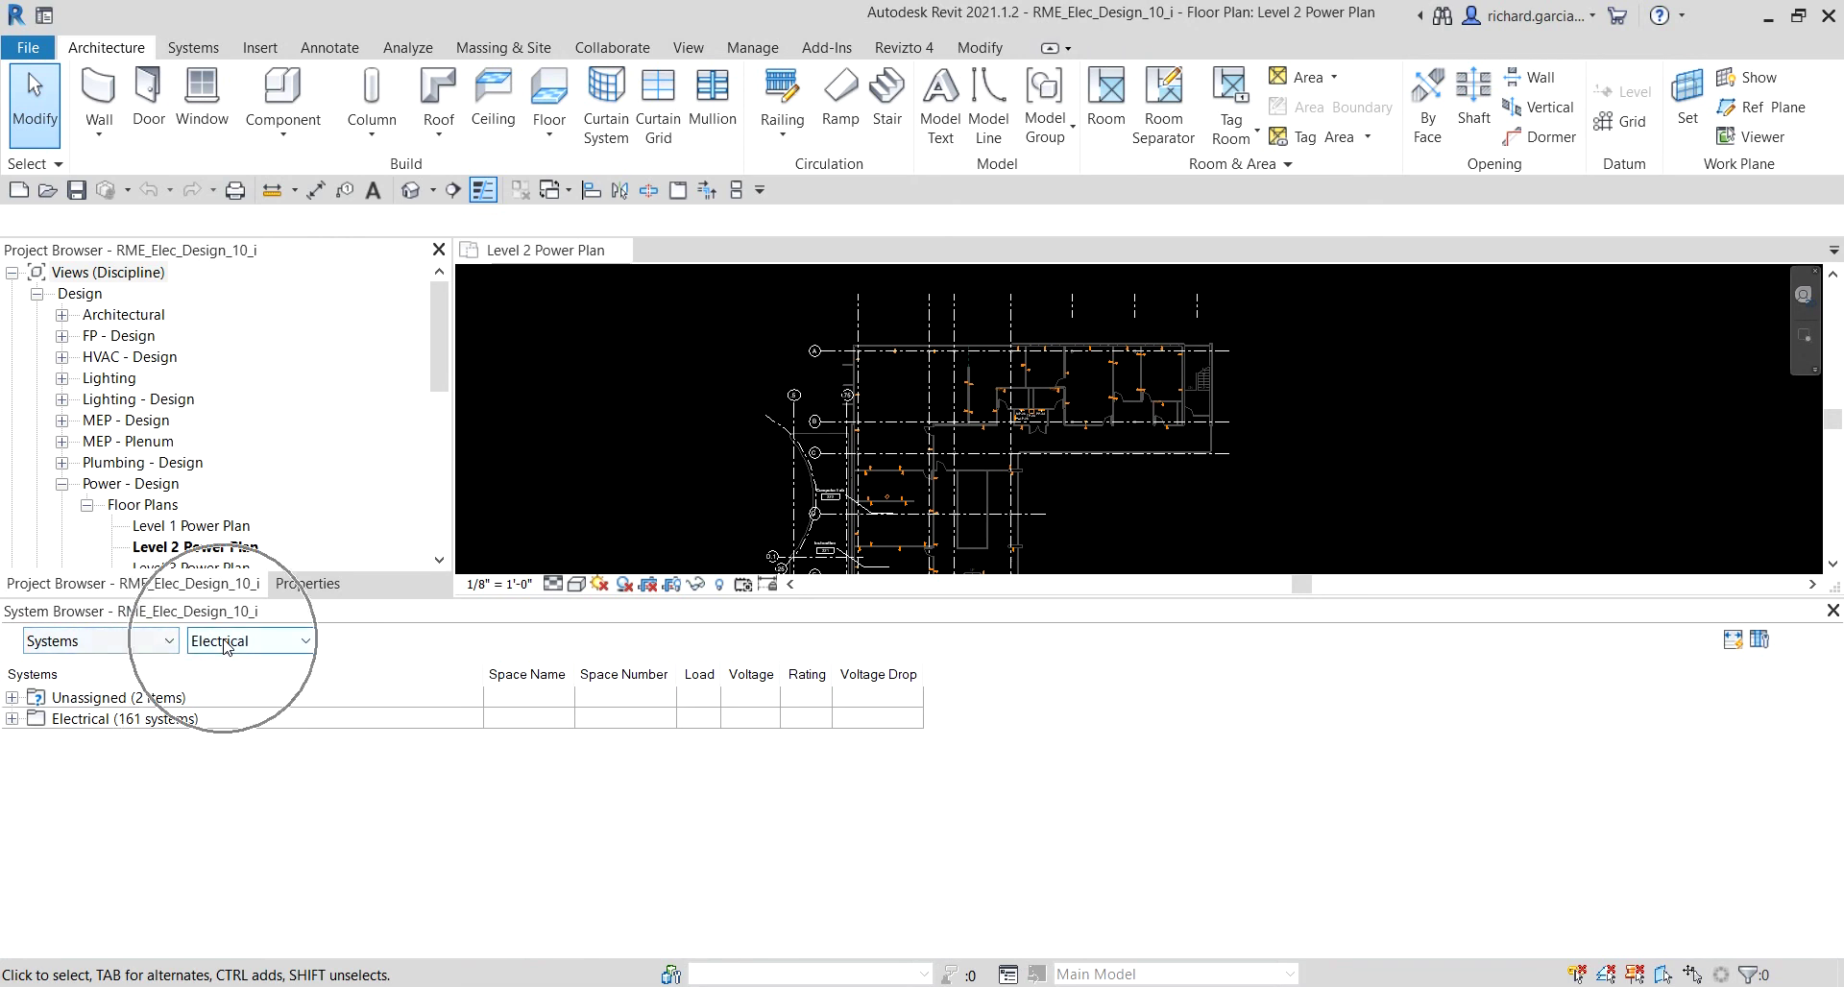
{"action": "left_click", "coordinate": [119, 702]}
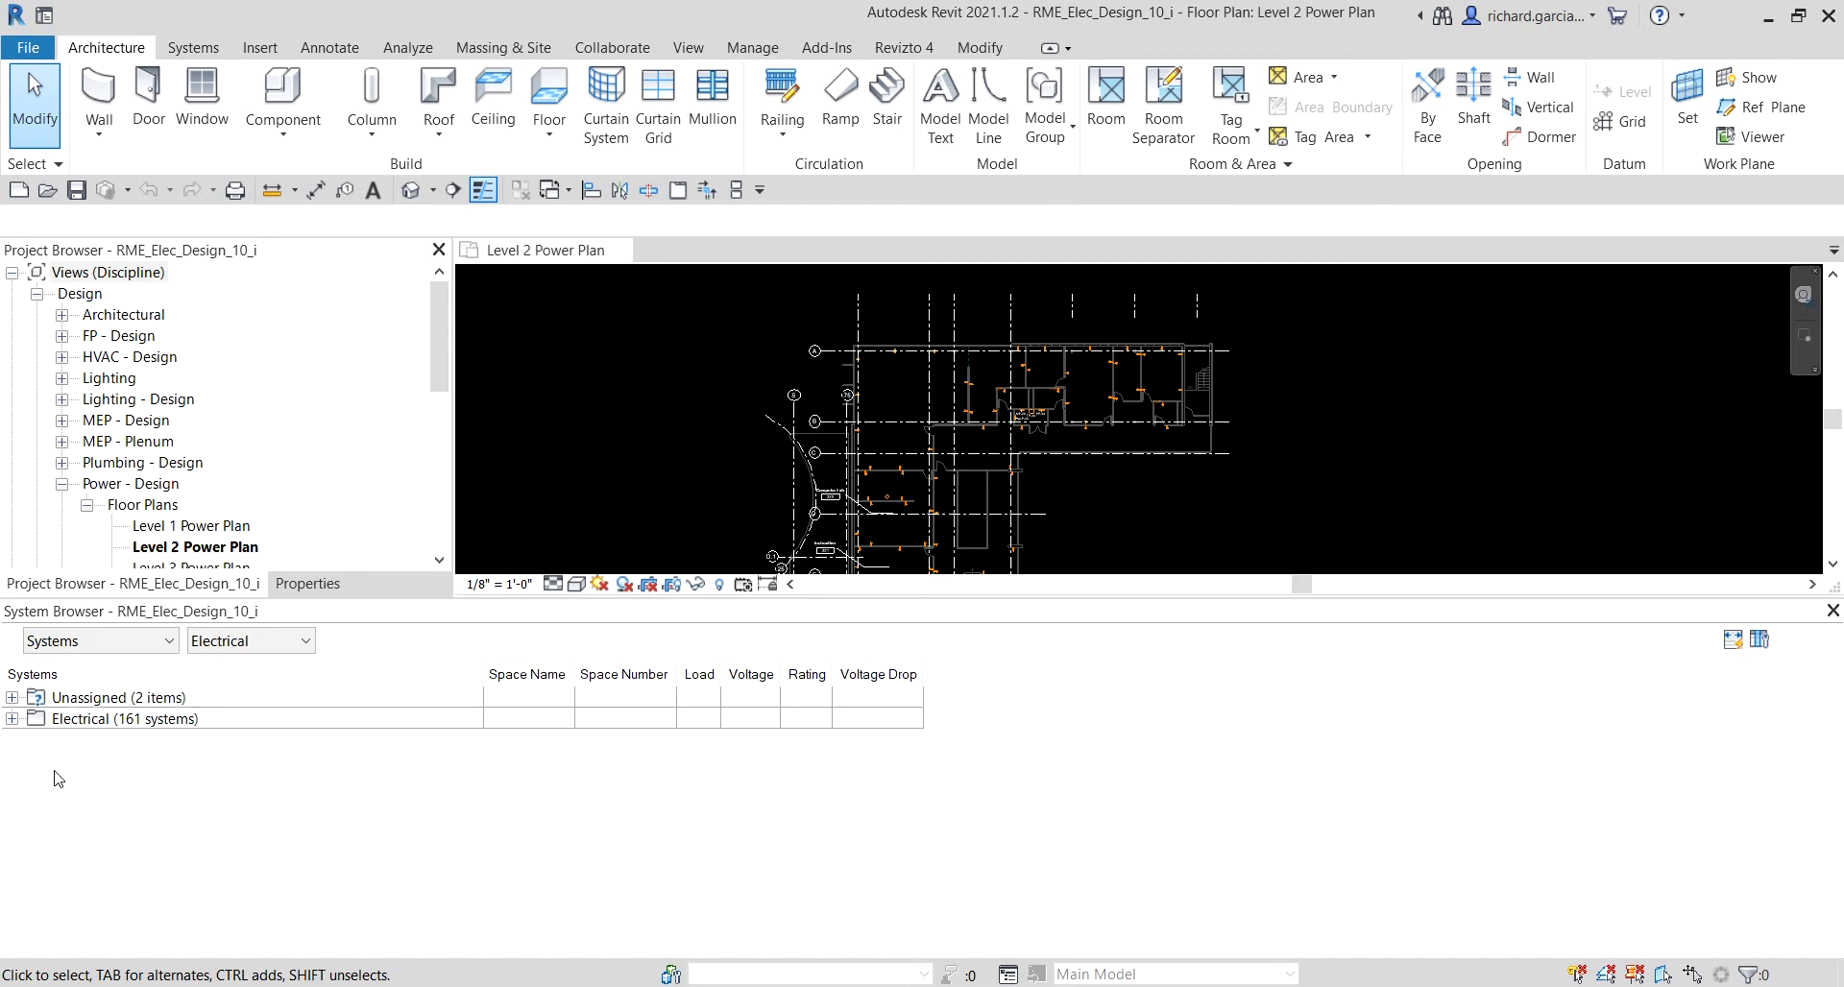
{"action": "left_click", "coordinate": [13, 699]}
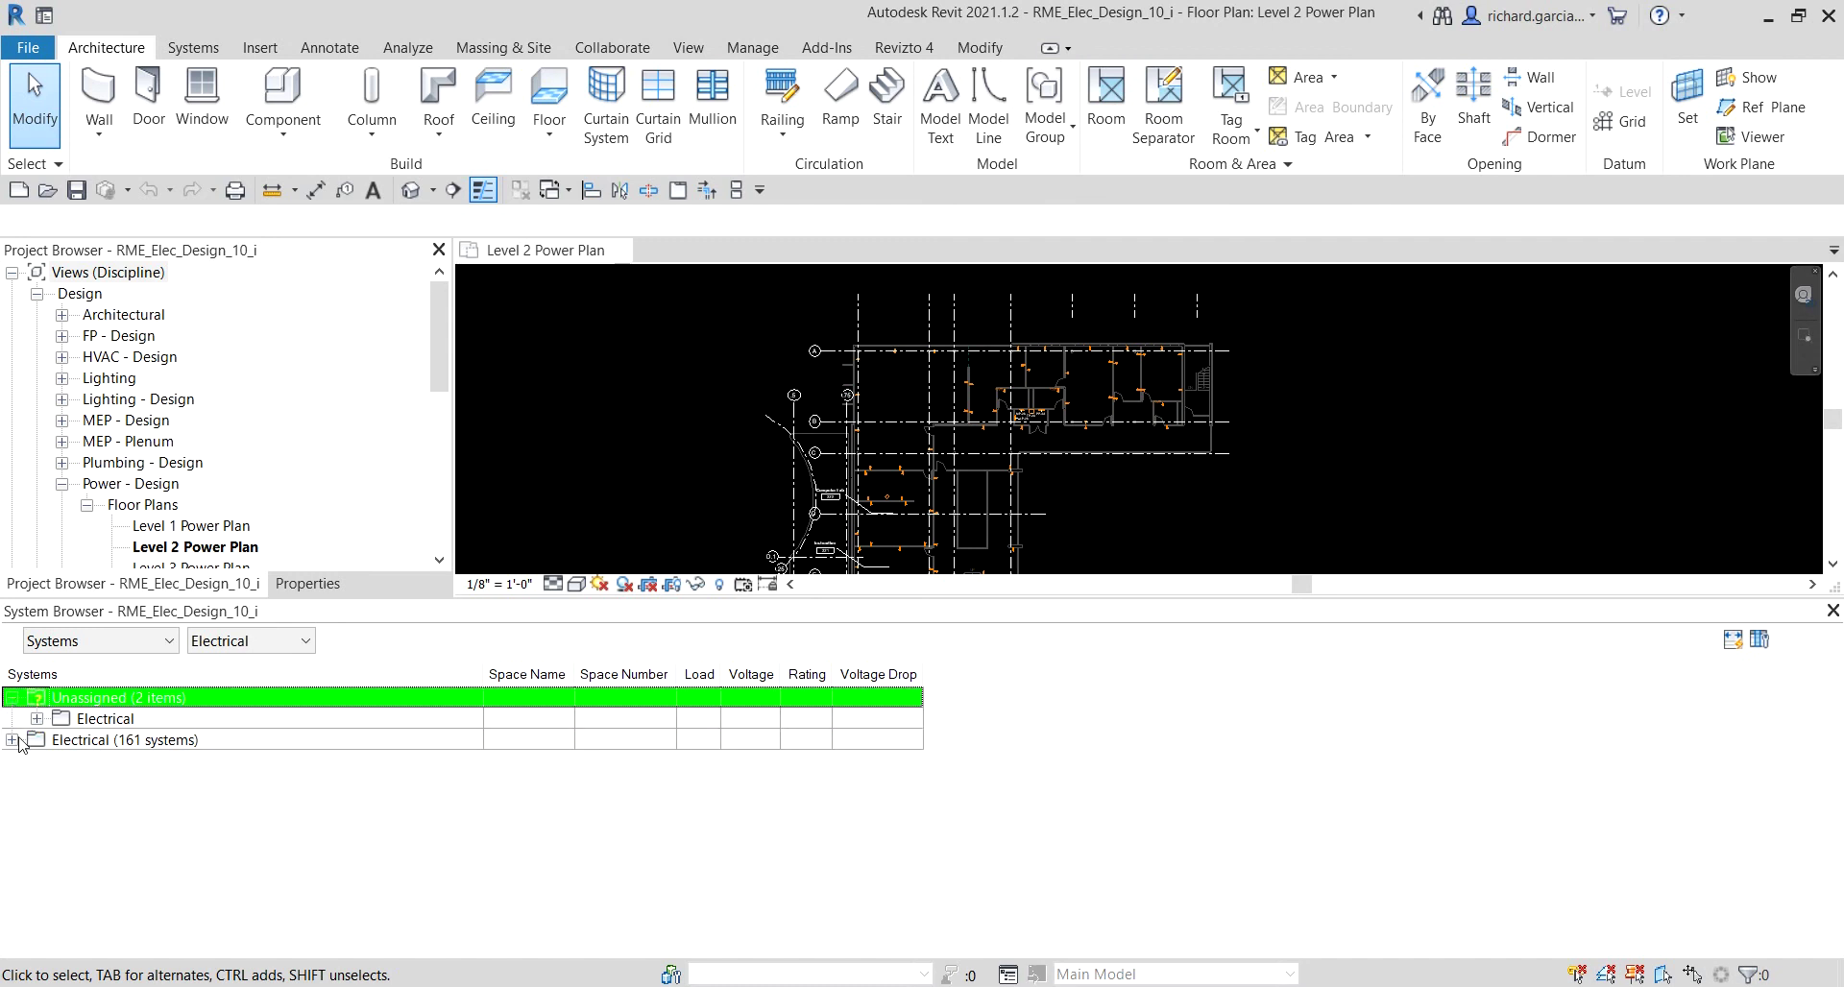
{"action": "left_click", "coordinate": [41, 723]}
{"action": "left_click", "coordinate": [36, 719]}
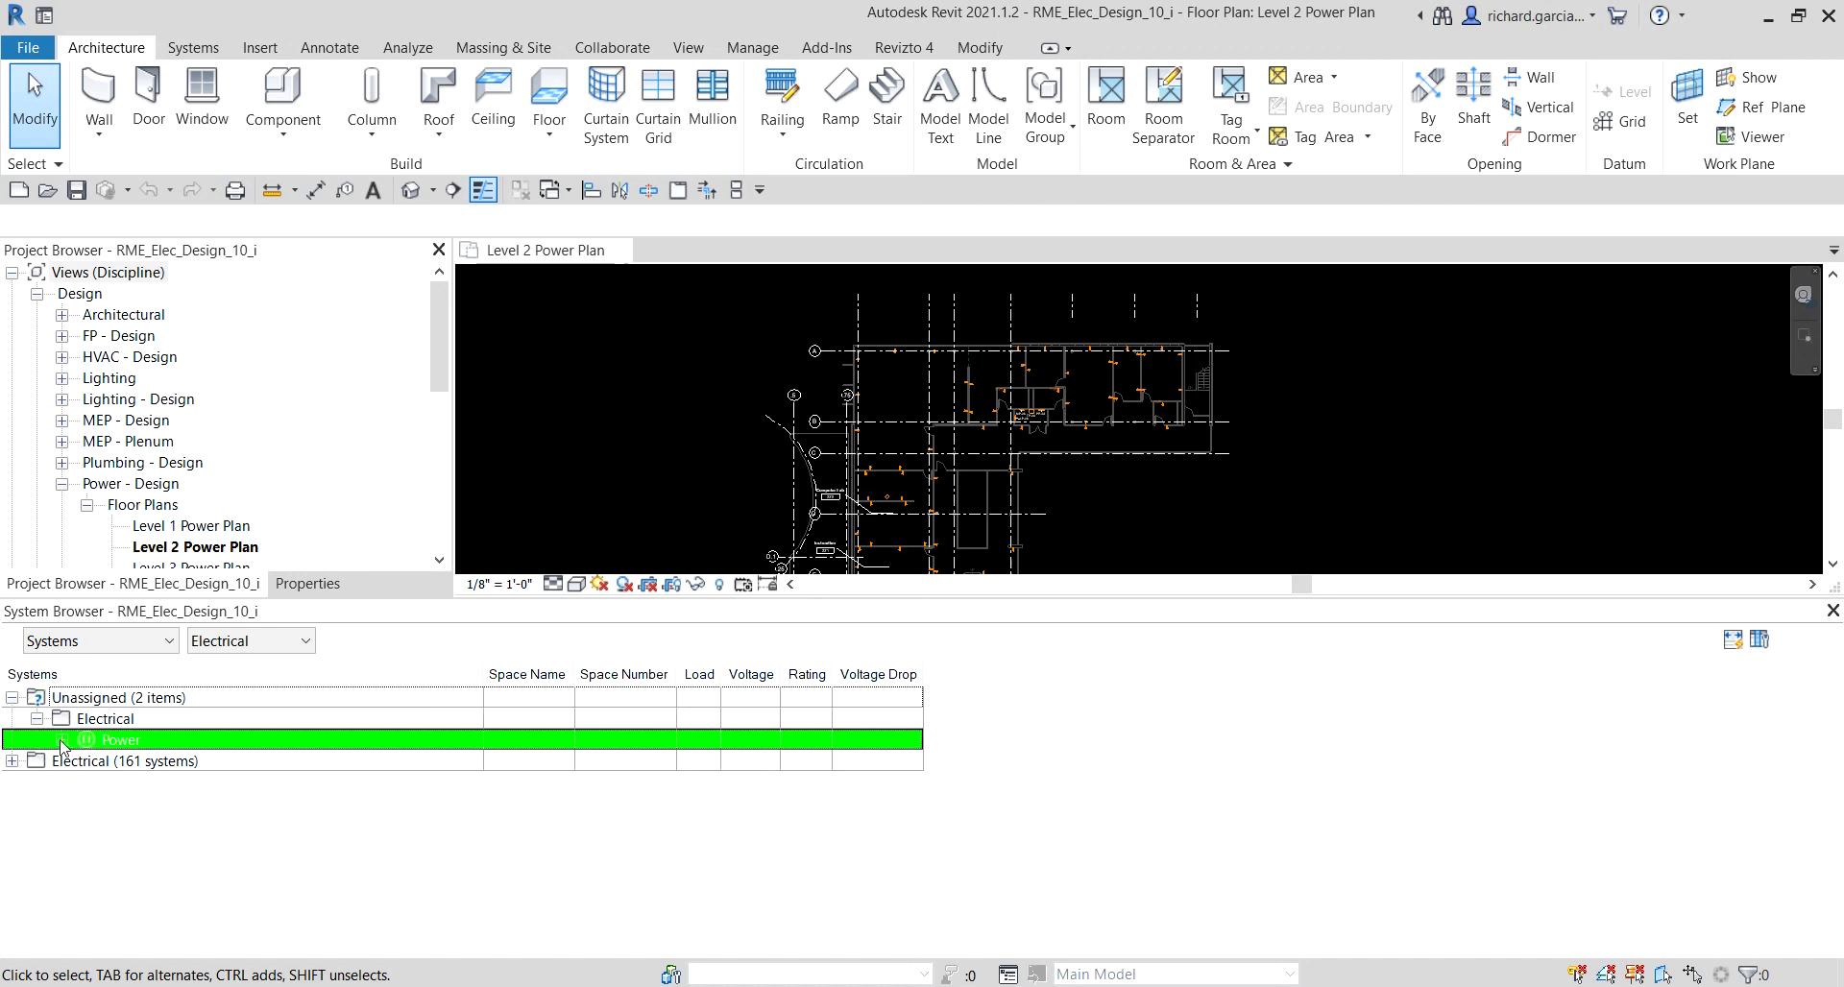
{"action": "left_click", "coordinate": [61, 741]}
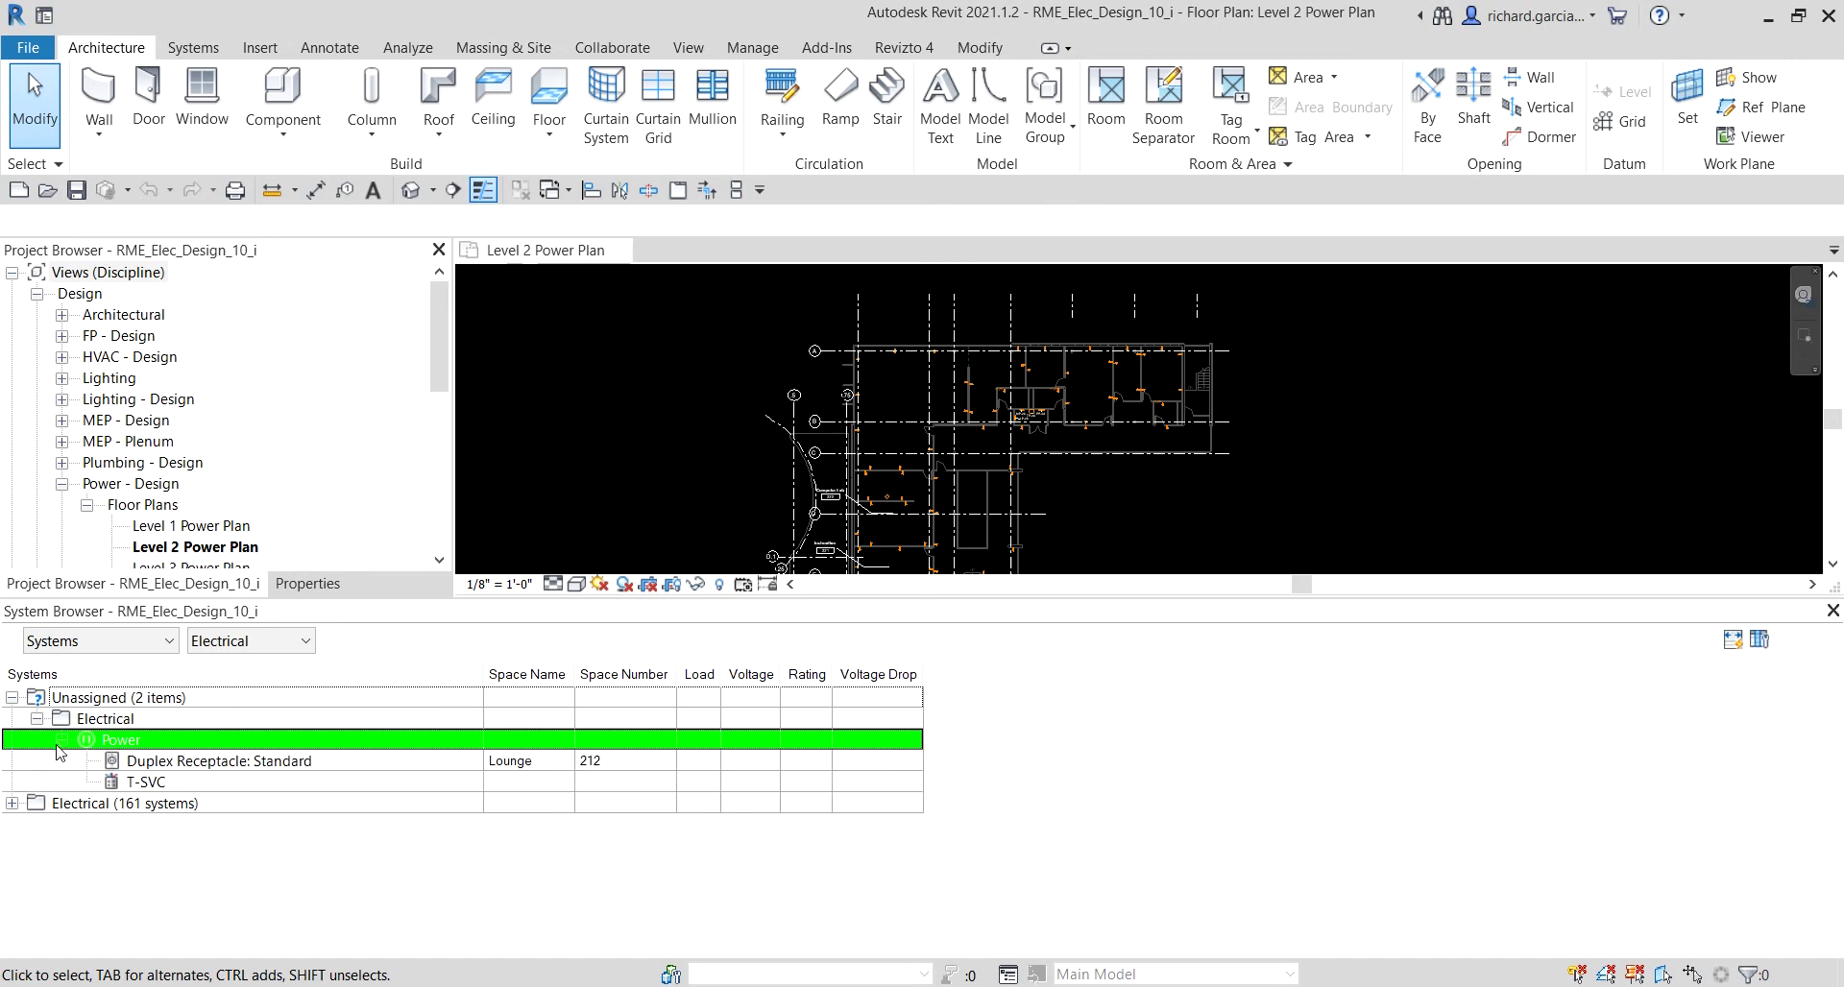
- Check the unassigned T-SVC equipment and select the unassigned duplex receptacle in Lounge 212 through the System Browser
{"action": "left_click", "coordinate": [203, 762]}
{"action": "left_click", "coordinate": [202, 766]}
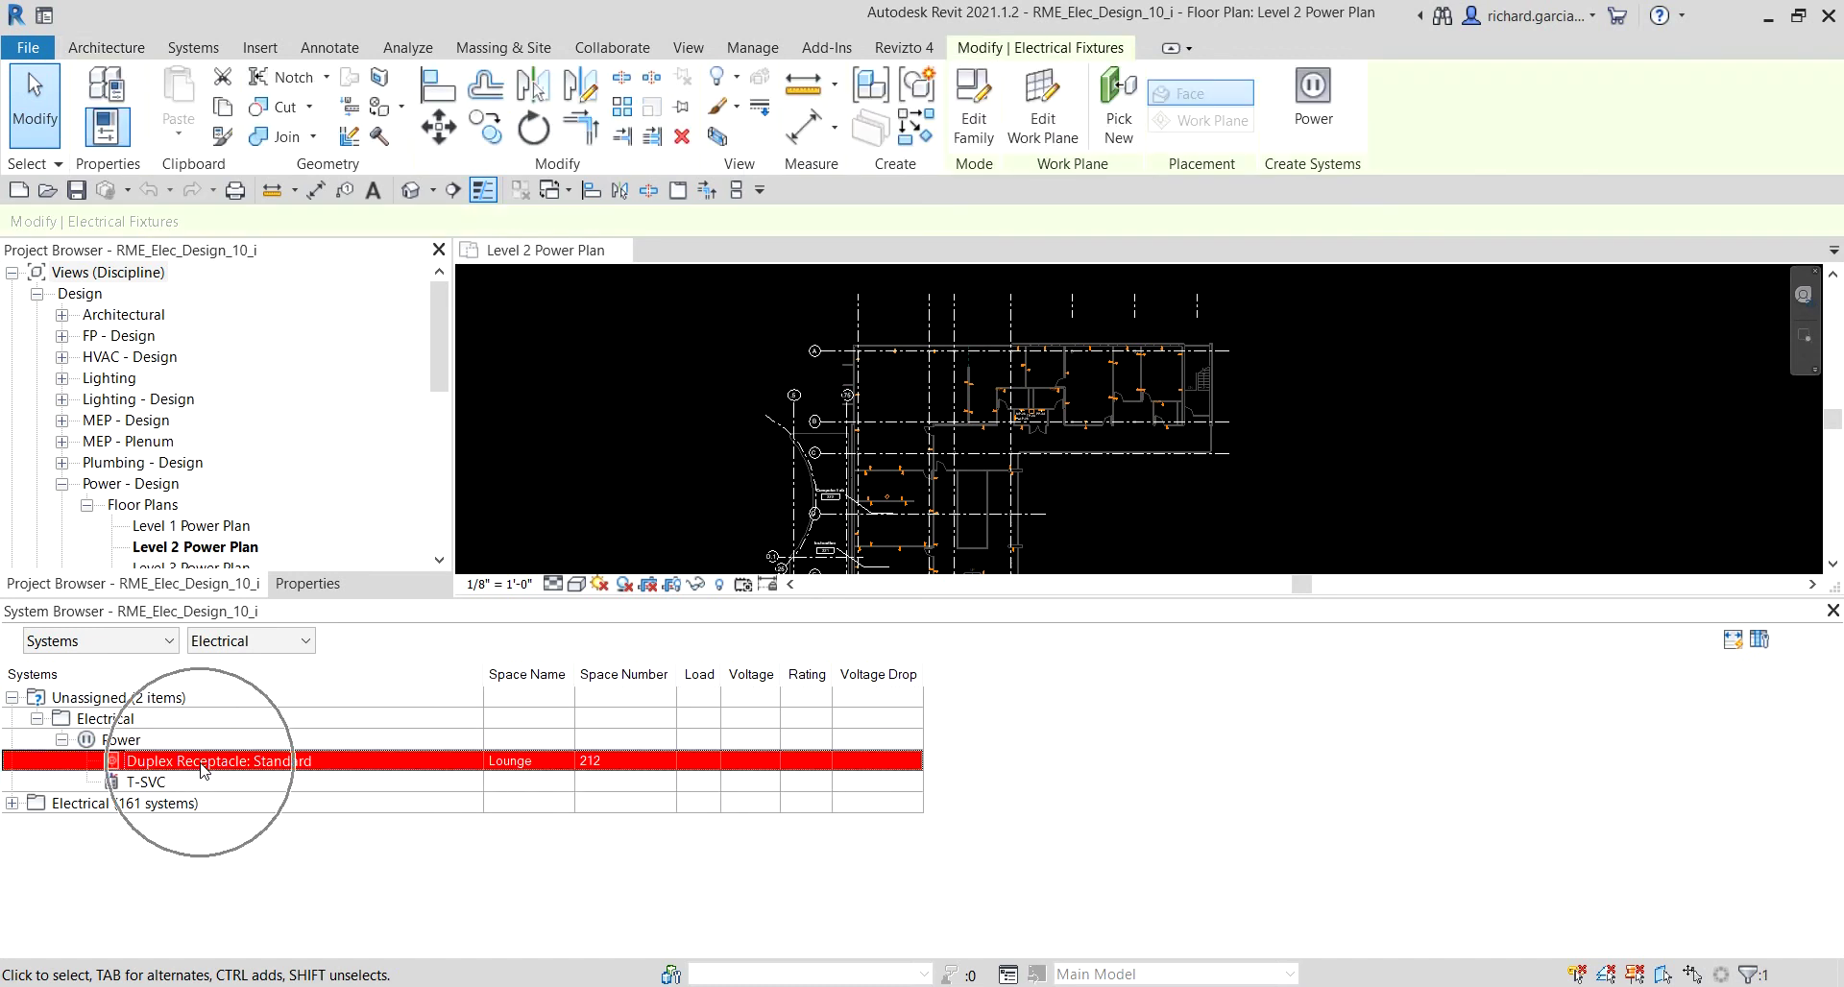
{"action": "left_click", "coordinate": [152, 784]}
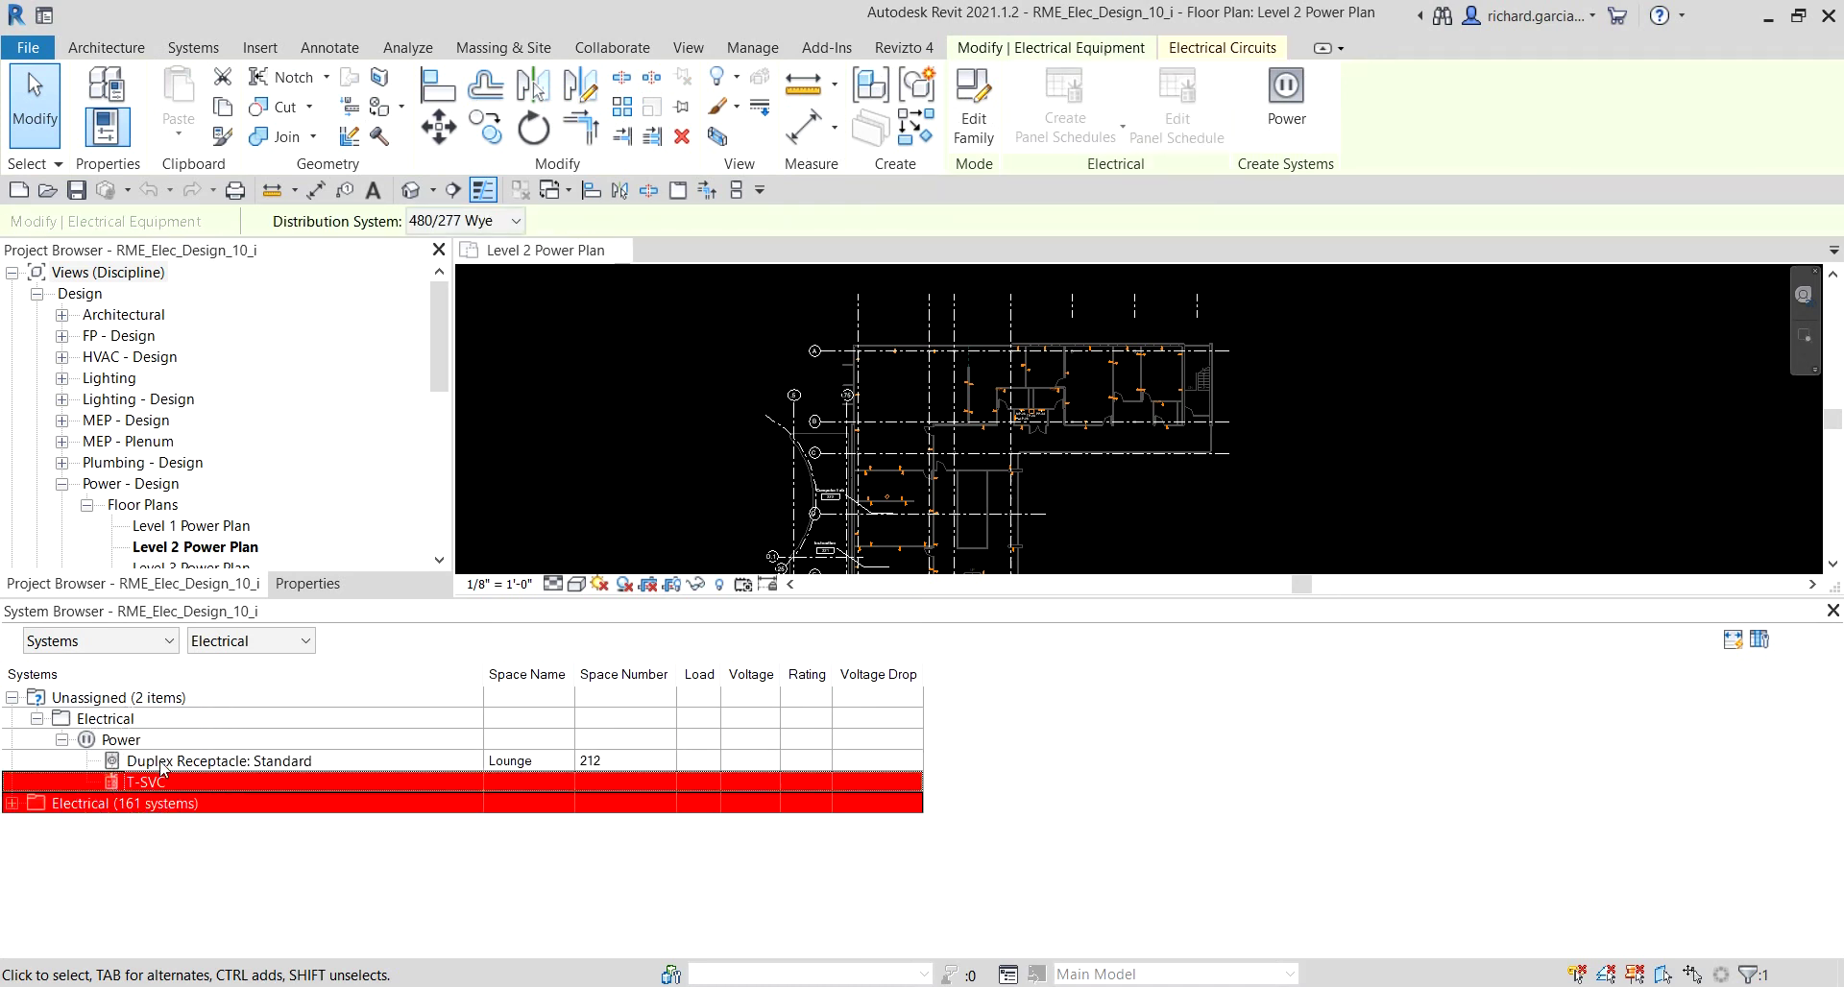
{"action": "left_click", "coordinate": [162, 766]}
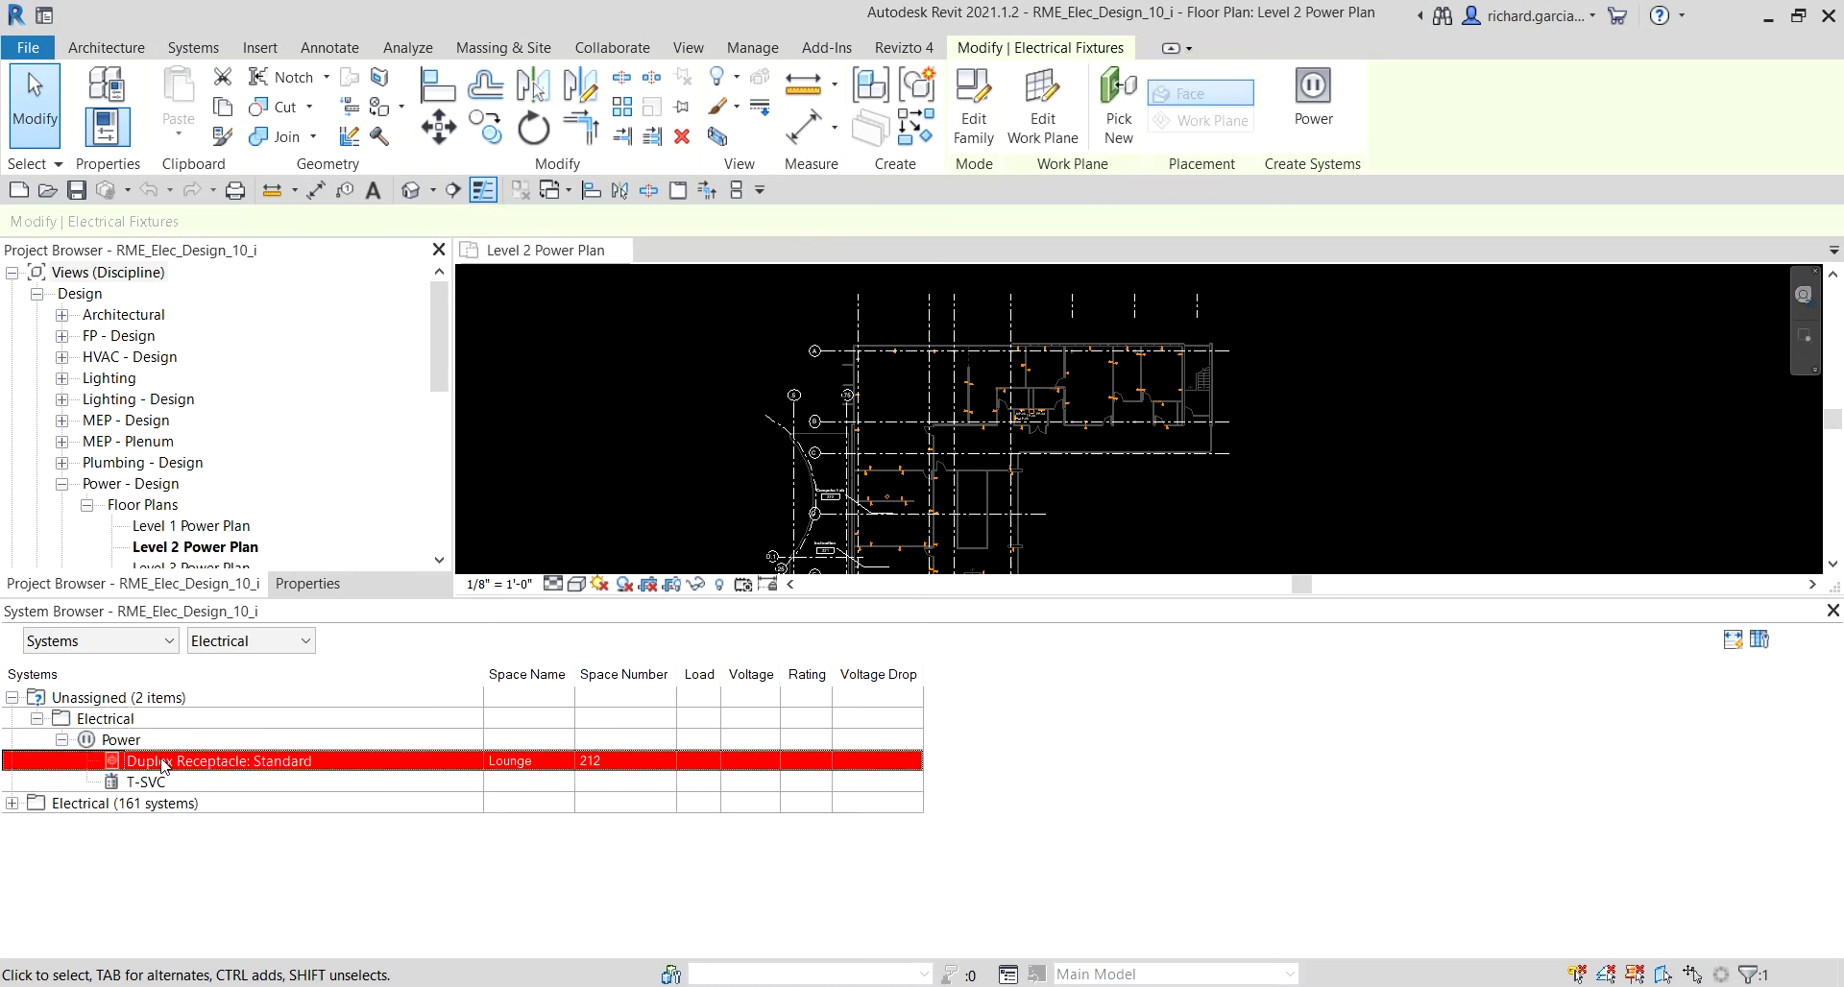
{"action": "left_click", "coordinate": [615, 771]}
- Locate the unassigned Lounge receptacle in the Level 2 Power Plan near panel PP-2C and clear the selection
{"action": "scroll", "coordinate": [707, 449], "scroll_direction": "down", "scroll_amount": 3}
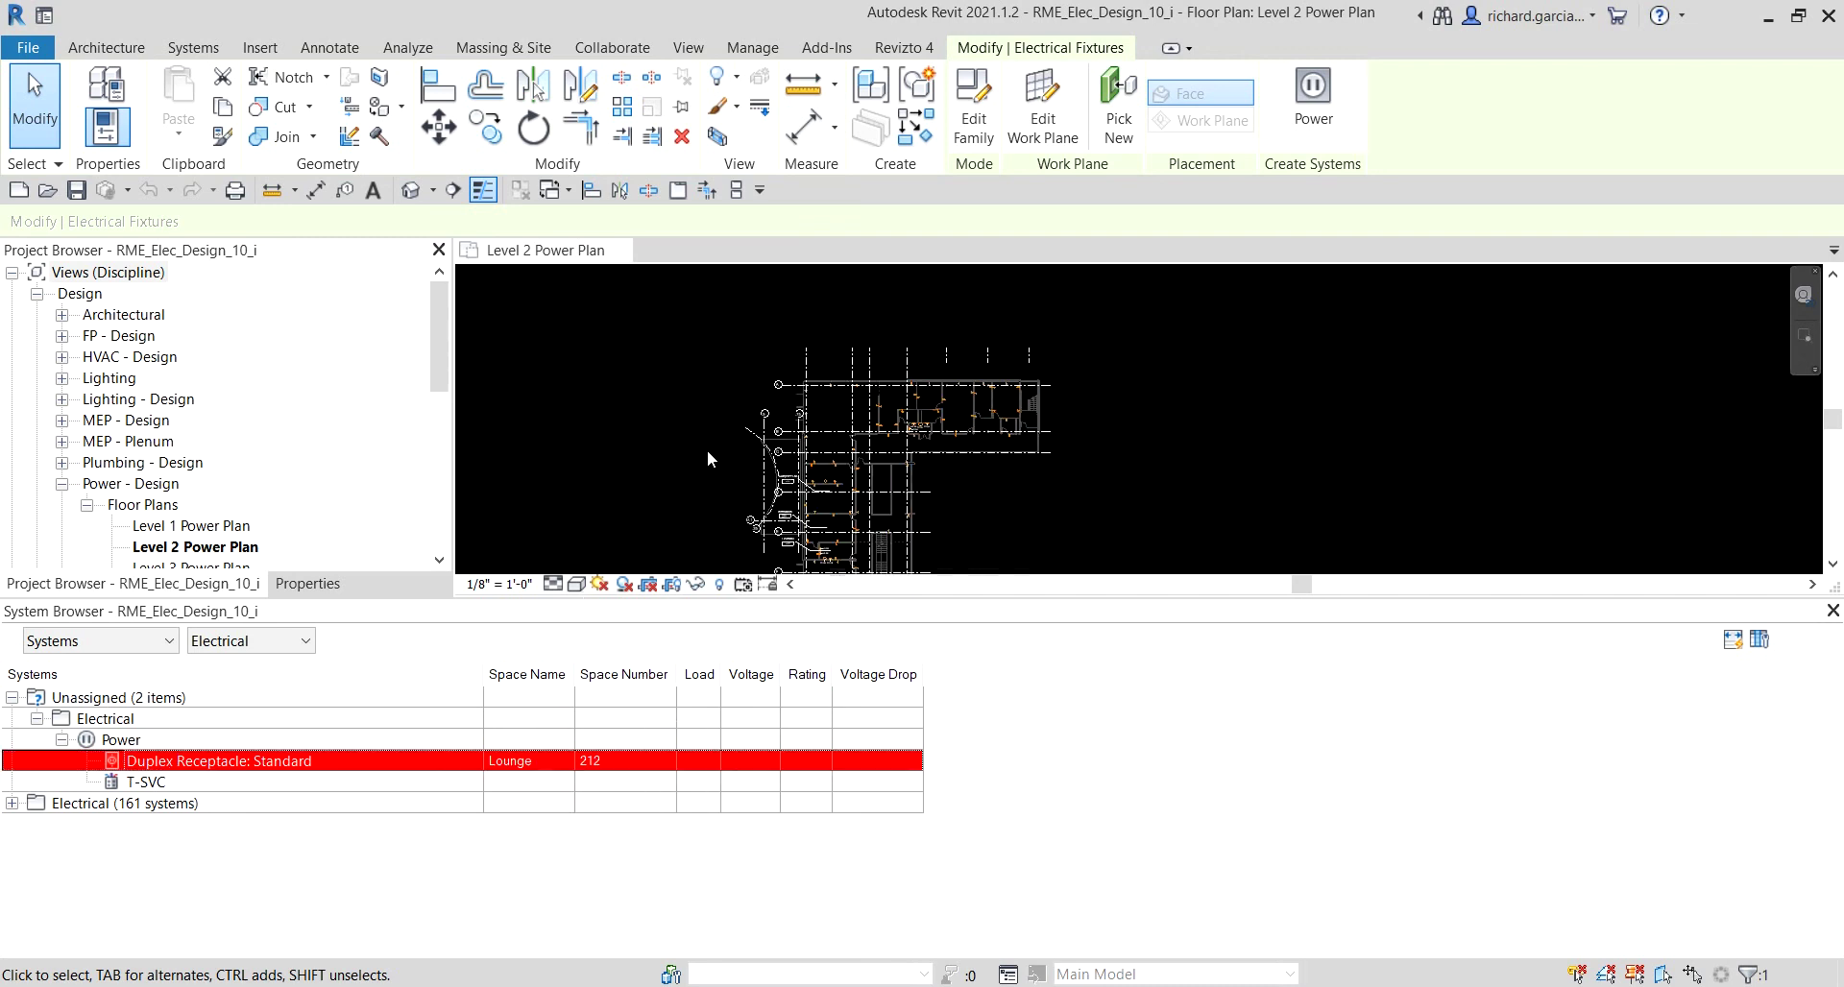
{"action": "scroll", "coordinate": [983, 499], "scroll_direction": "up", "scroll_amount": 6}
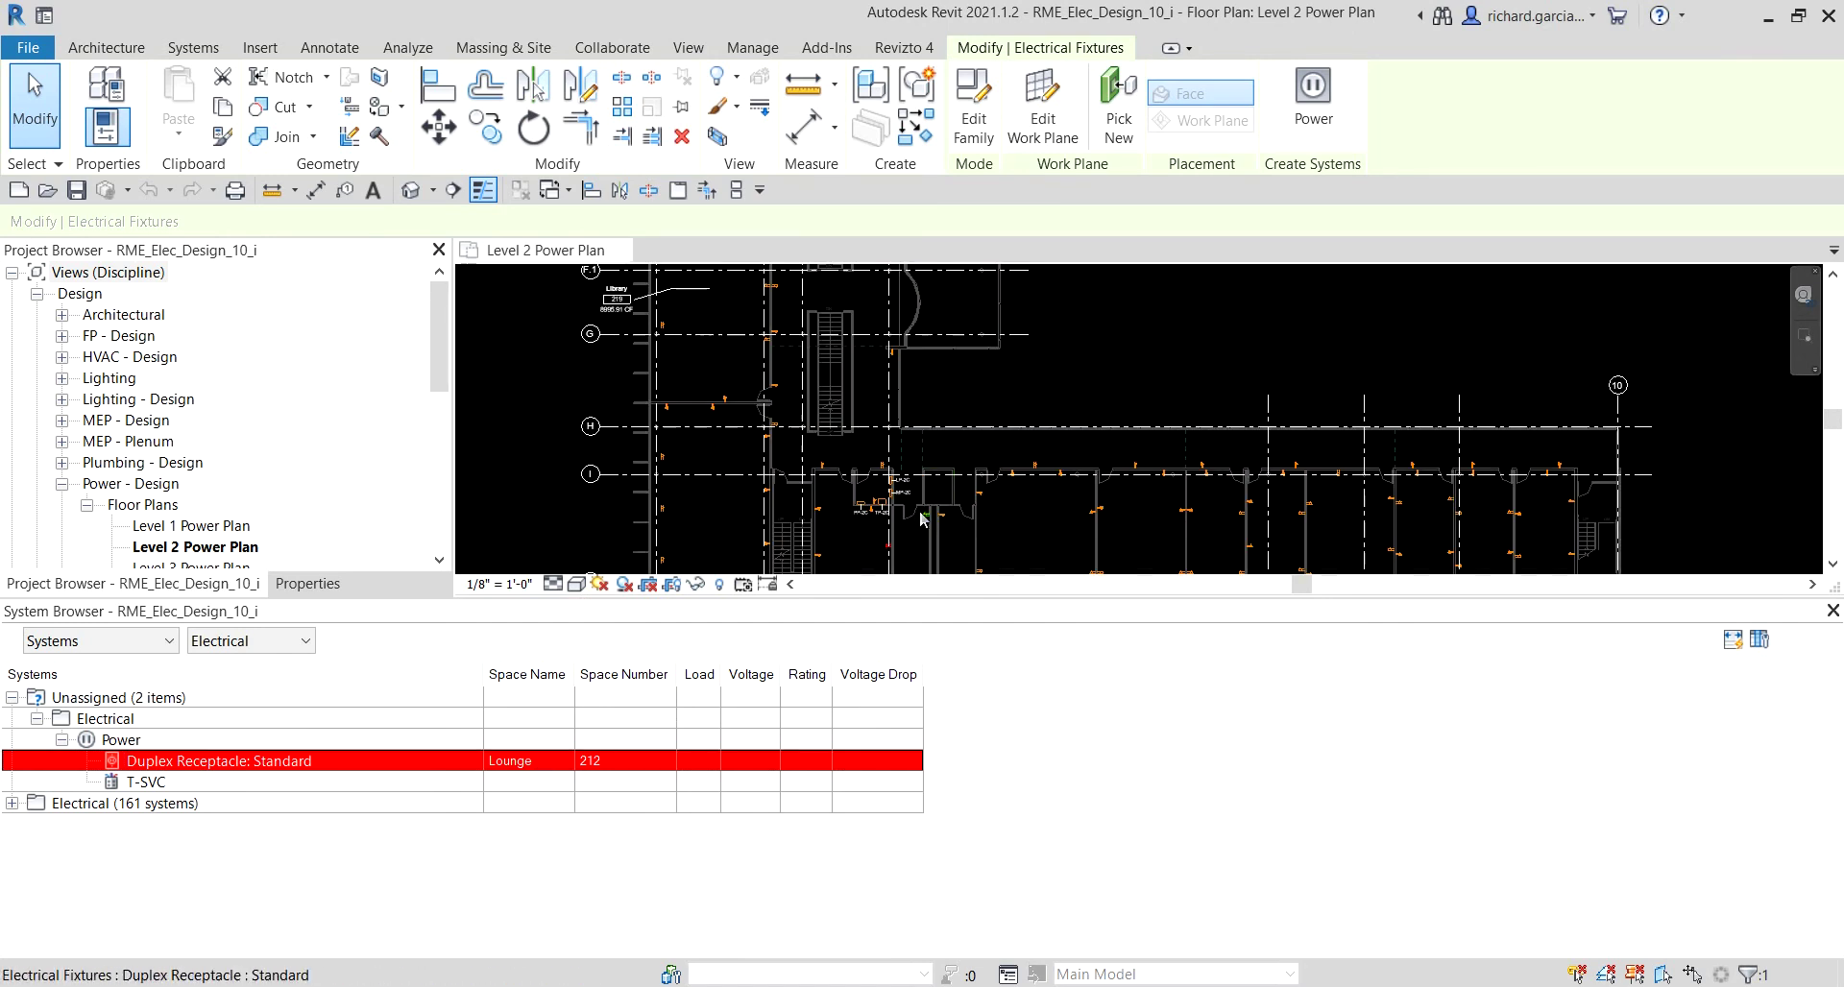
{"action": "middle_click_drag", "start_coordinate": [907, 522], "coordinate": [896, 351]}
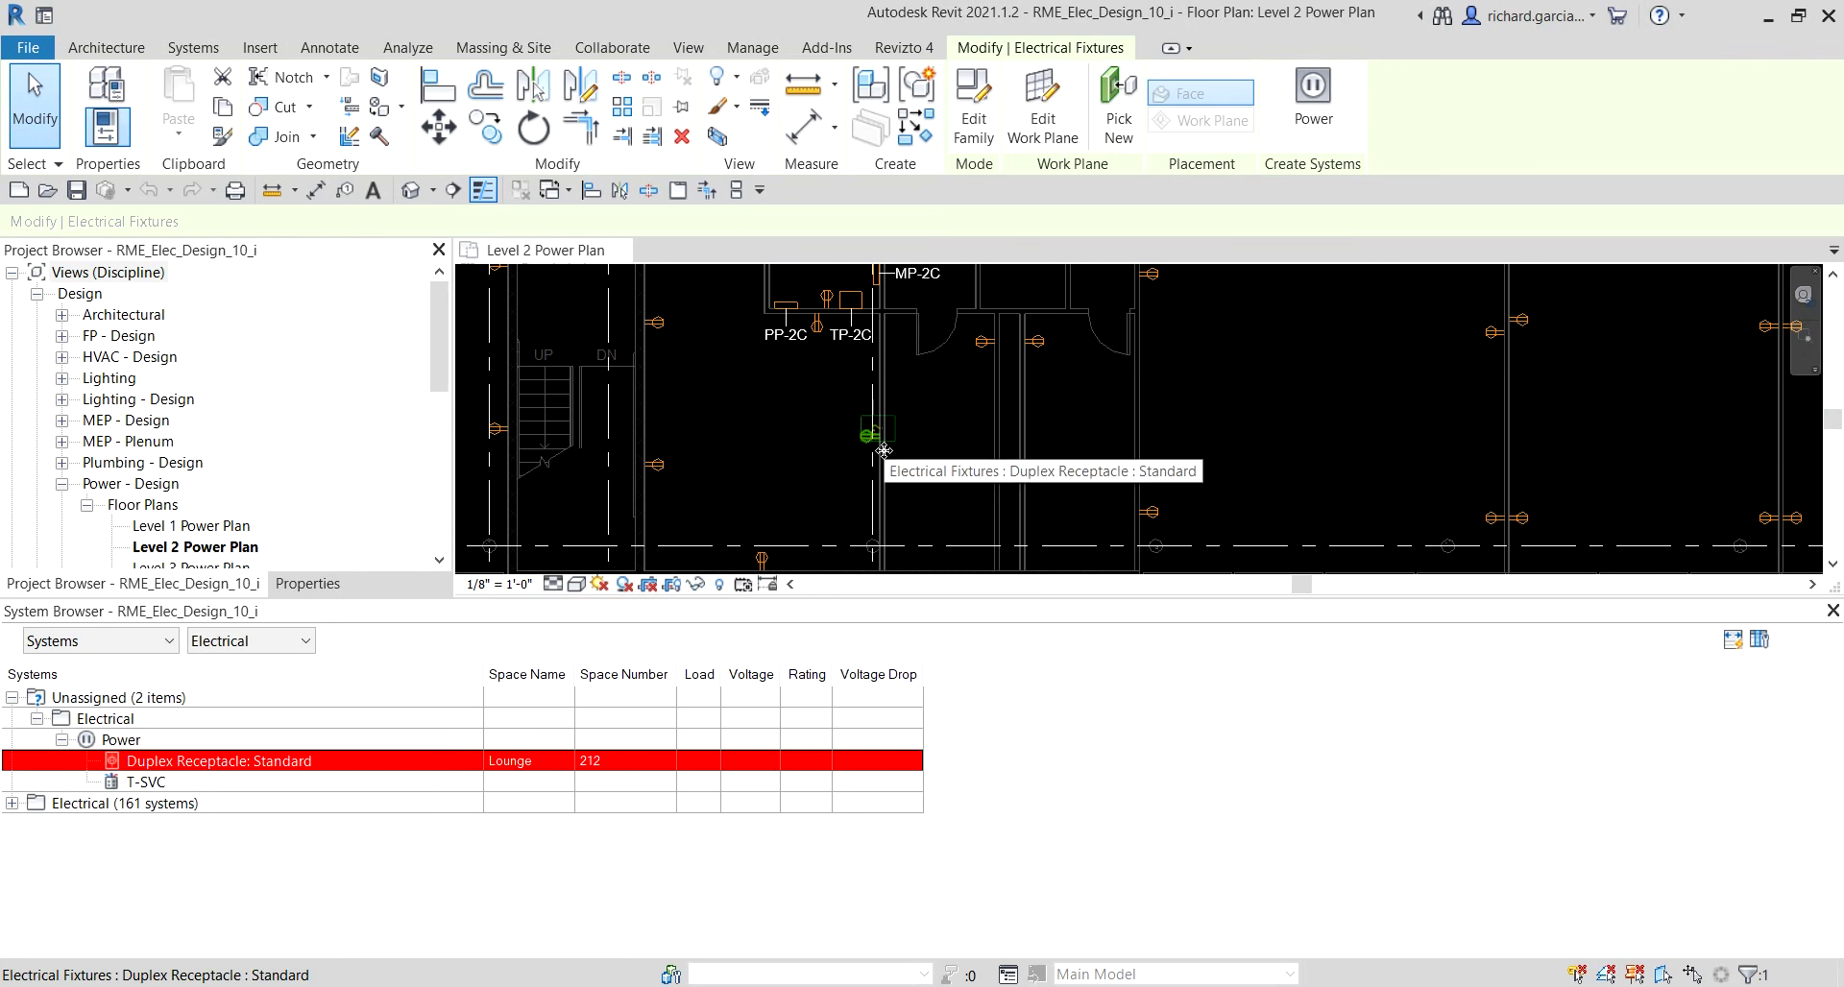
{"action": "scroll", "coordinate": [883, 451], "scroll_direction": "down", "scroll_amount": 2}
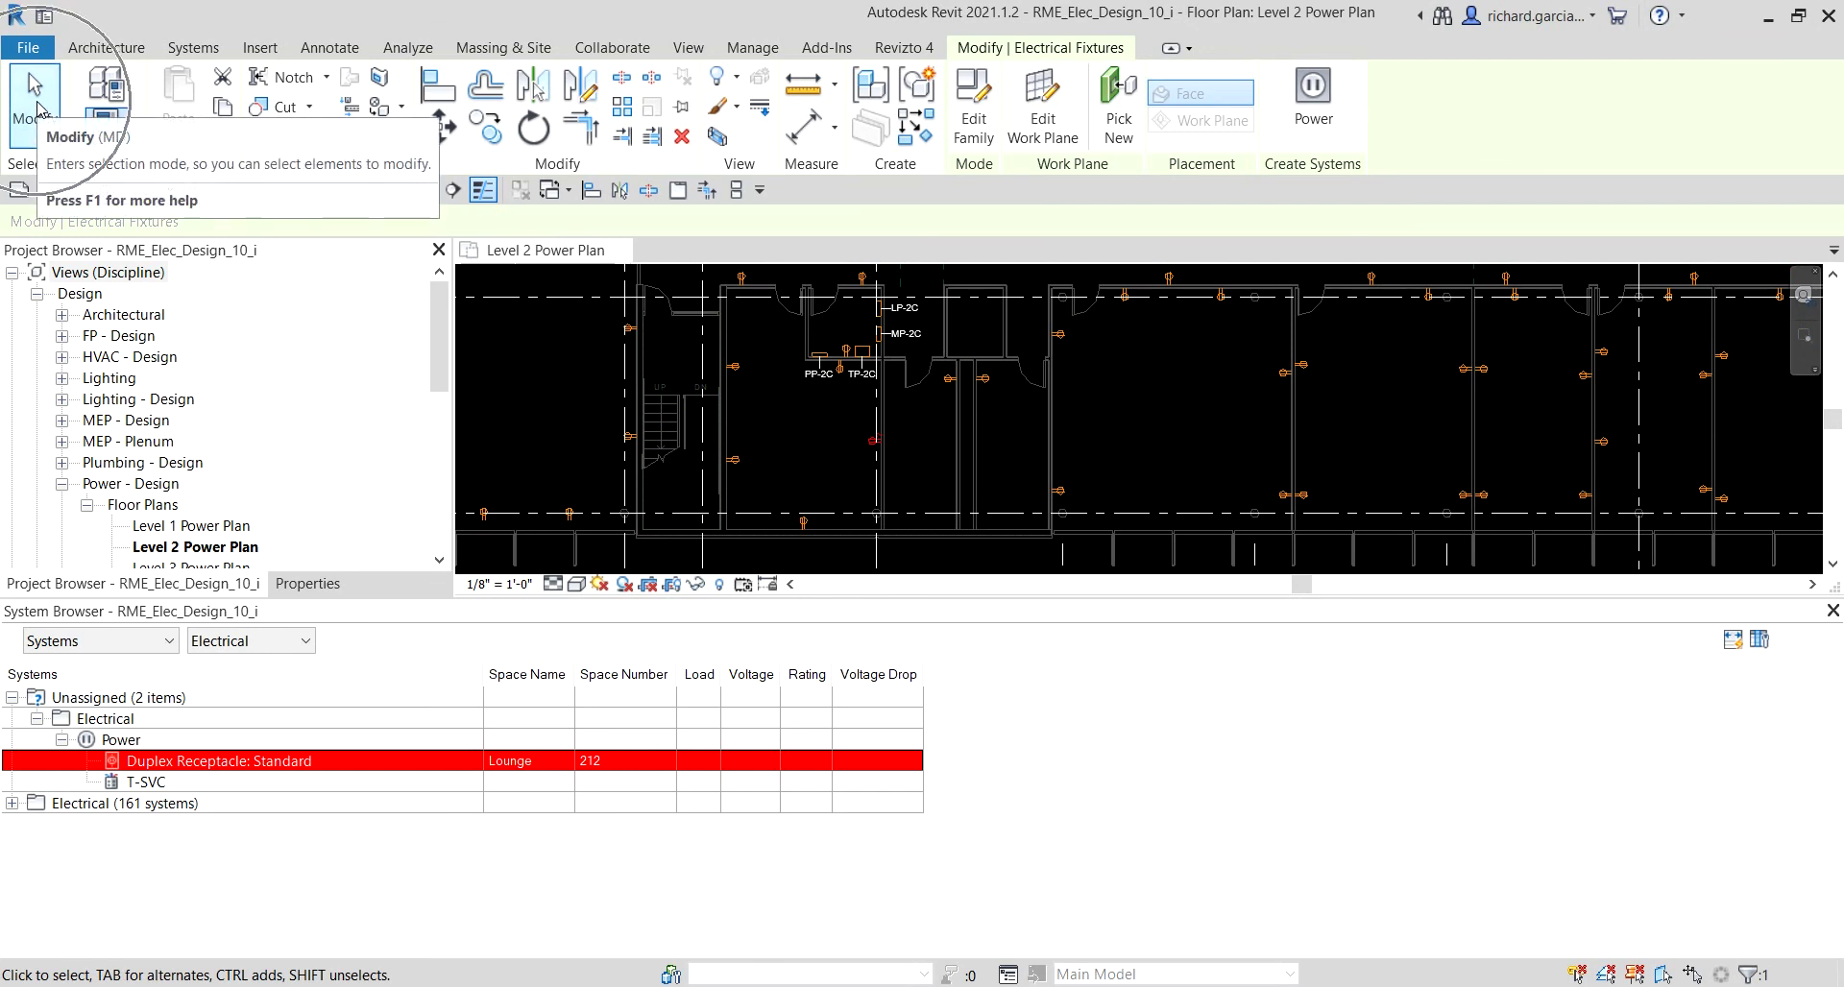
{"action": "left_click", "coordinate": [37, 108]}
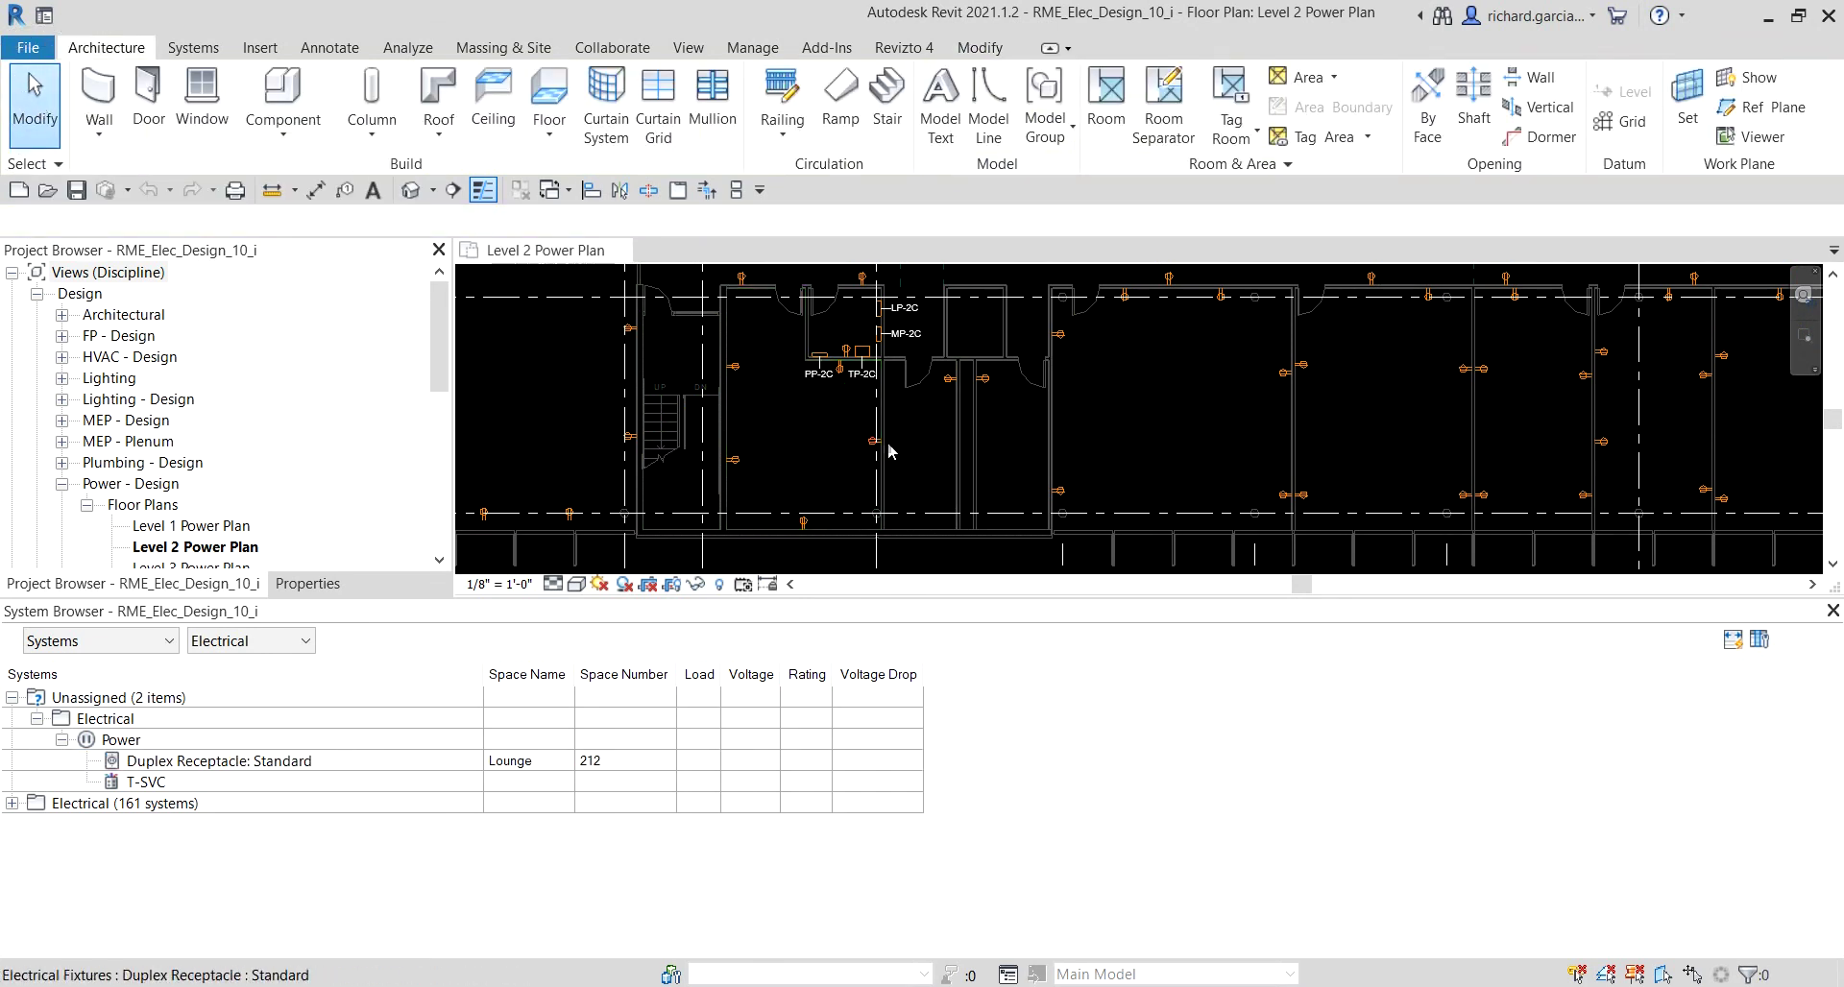
- Select the PP-2C electrical circuit that serves the other duplex receptacles in the Lounge
{"action": "scroll", "coordinate": [790, 442], "scroll_direction": "up", "scroll_amount": 2}
{"action": "mouse_move", "coordinate": [774, 400]}
{"action": "middle_mouse_down"}
{"action": "mouse_move", "coordinate": [721, 436]}
{"action": "mouse_move", "coordinate": [752, 375]}
{"action": "middle_mouse_up"}
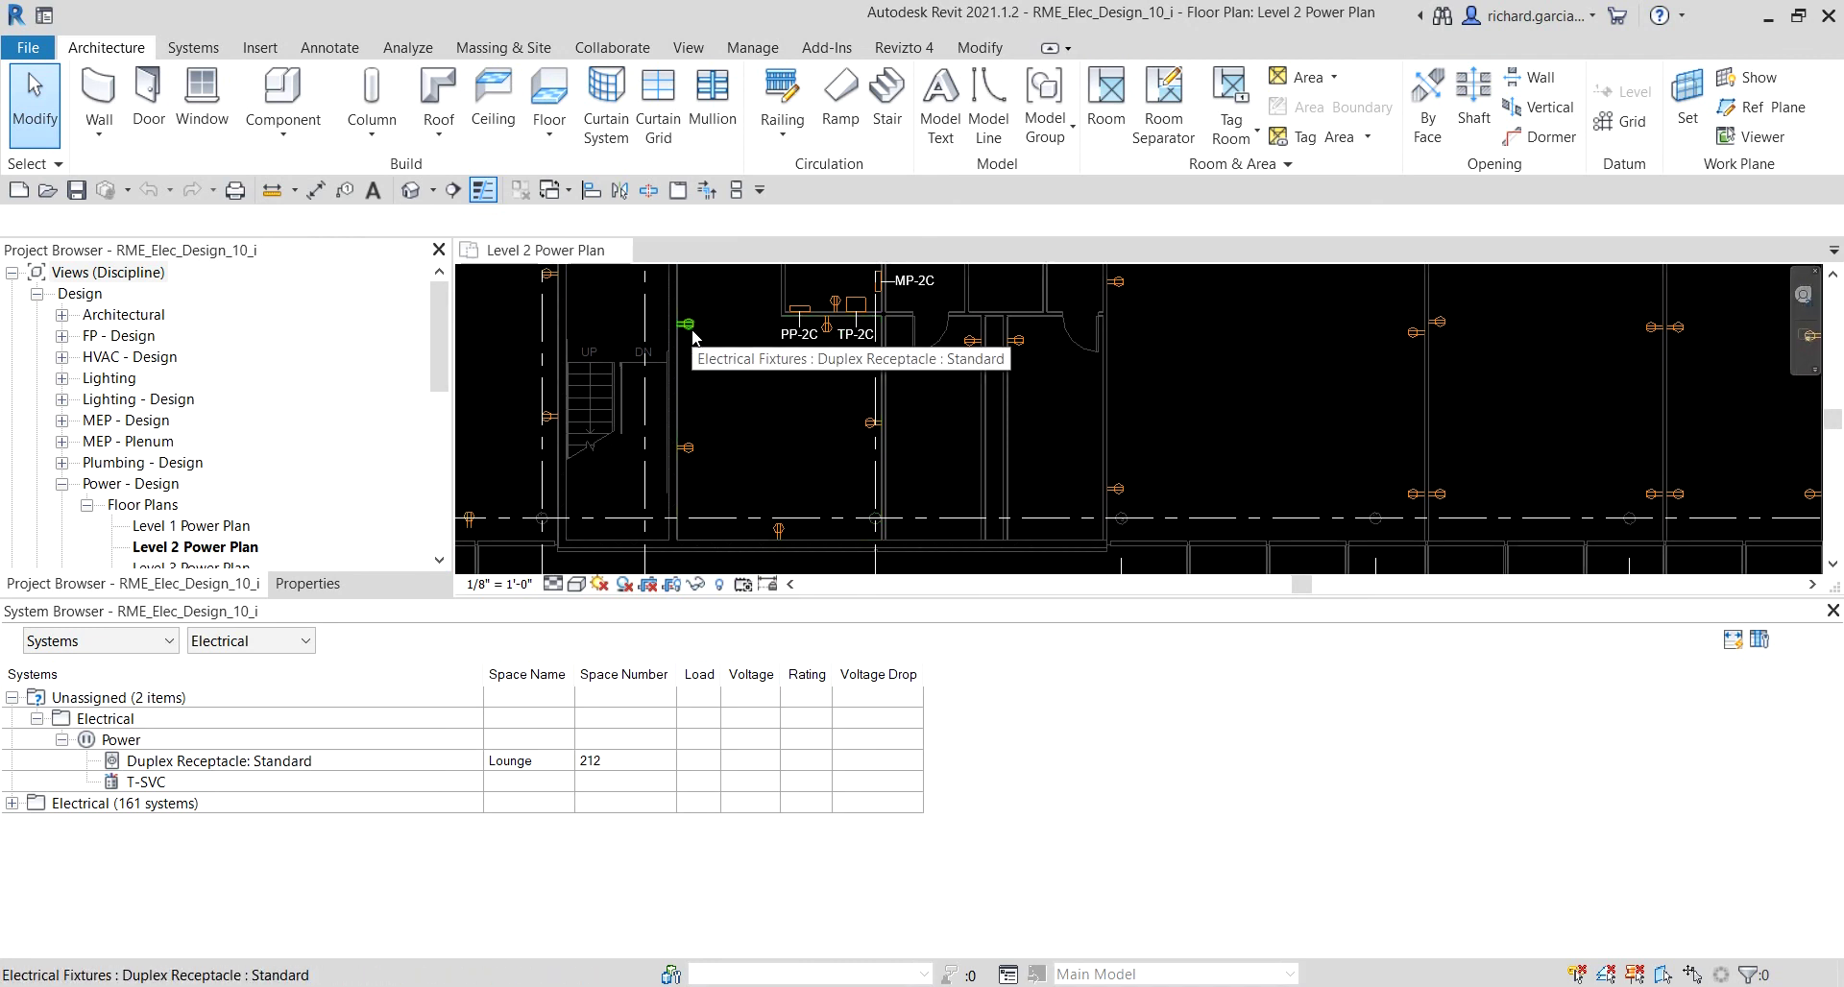
{"action": "key", "text": "Tab"}
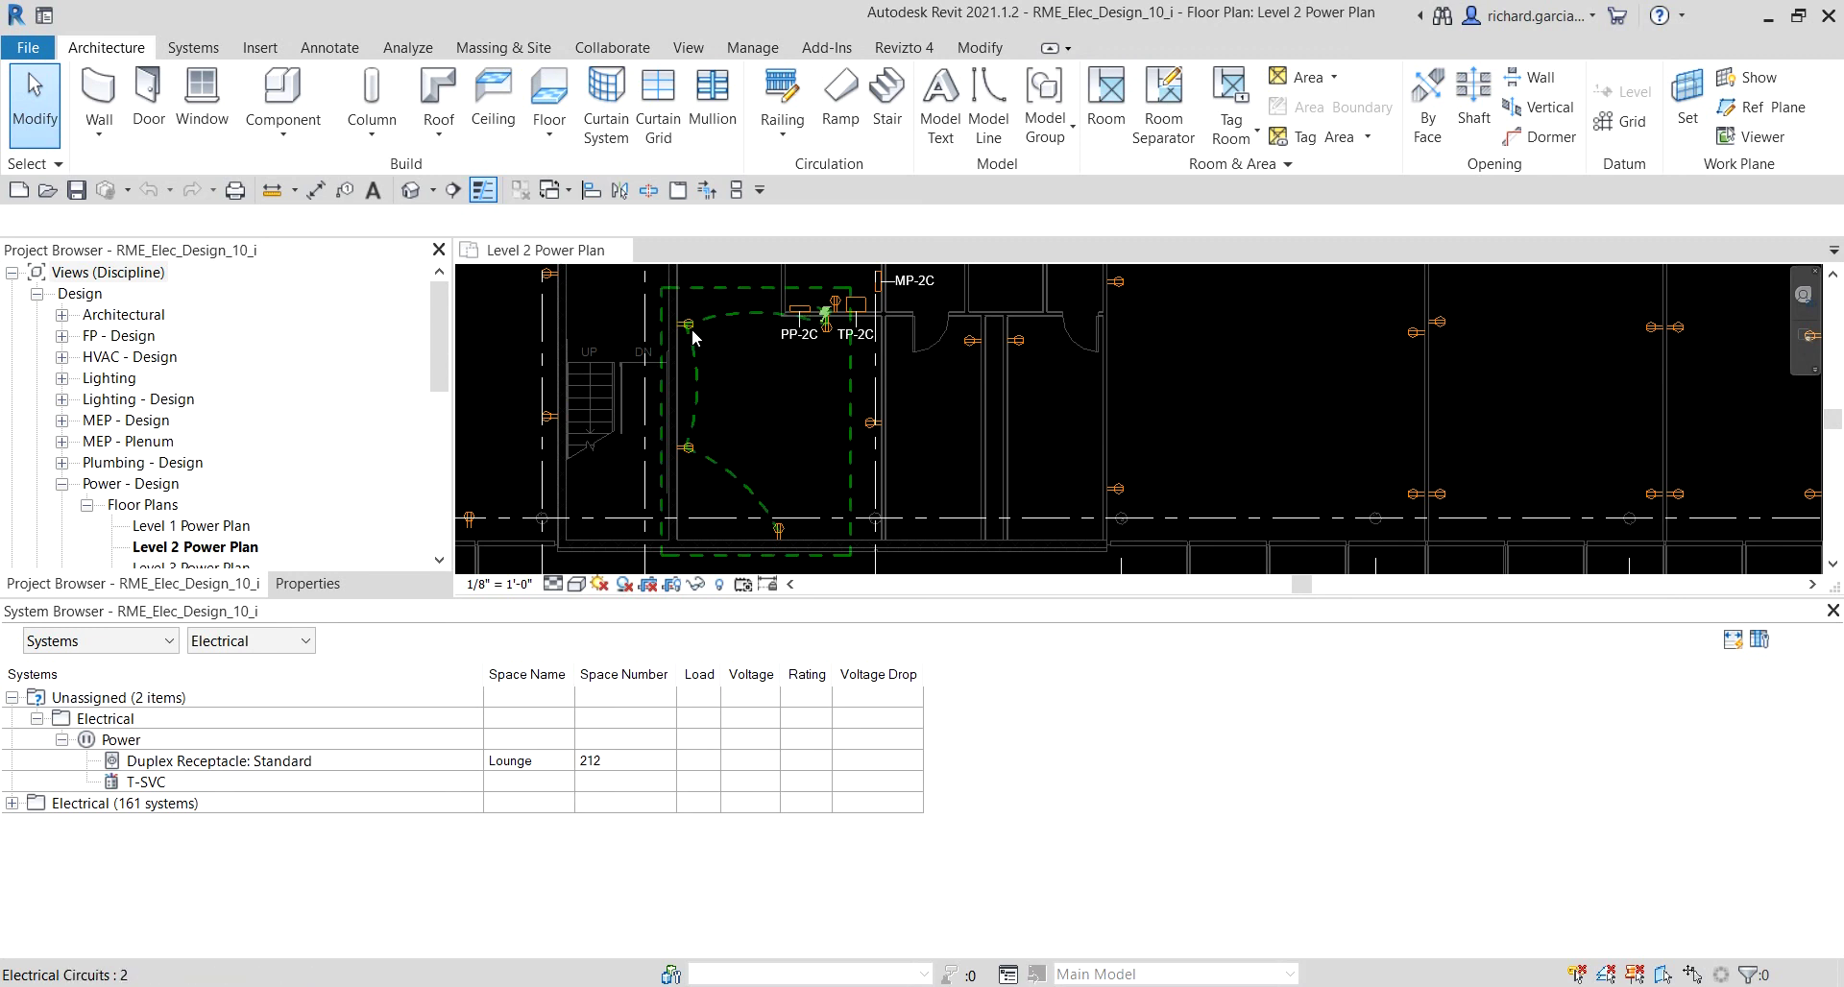
{"action": "left_click", "coordinate": [693, 336]}
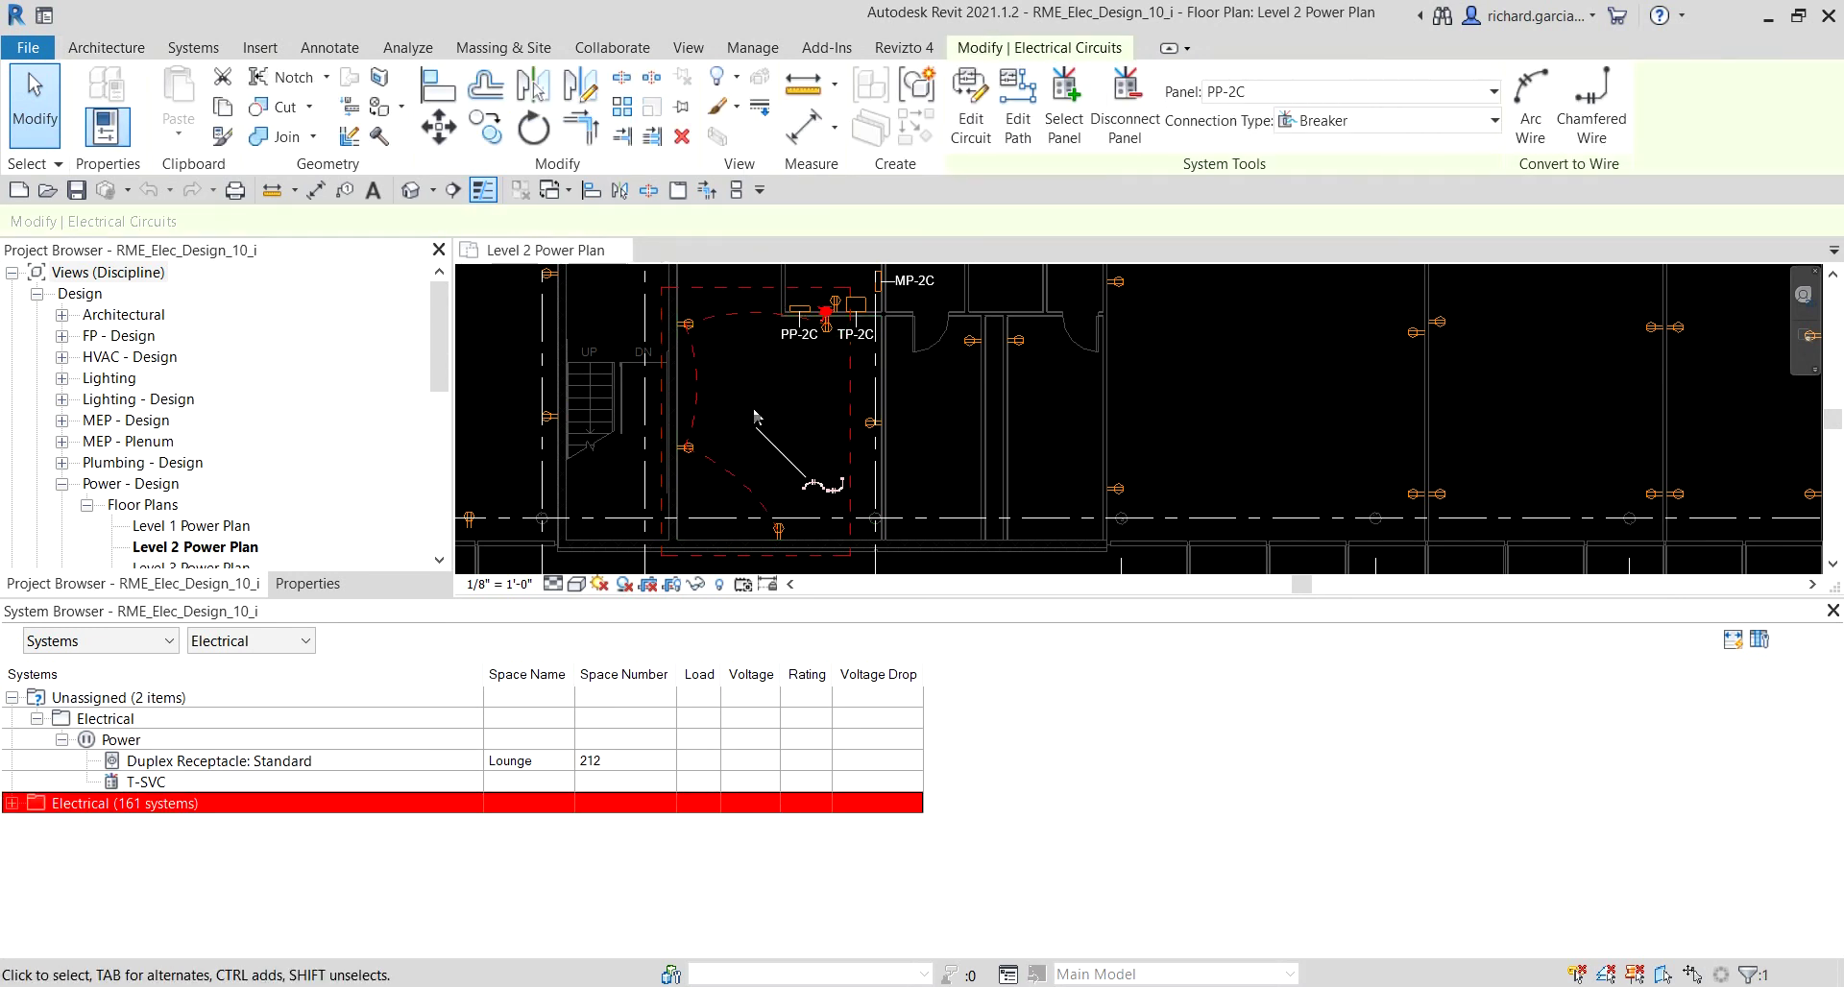
- Examine the selected circuit's path around the Lounge receptacles and its home run at panel PP-2C in the Level 2 Power Plan
{"action": "scroll", "coordinate": [716, 308], "scroll_direction": "up", "scroll_amount": 4}
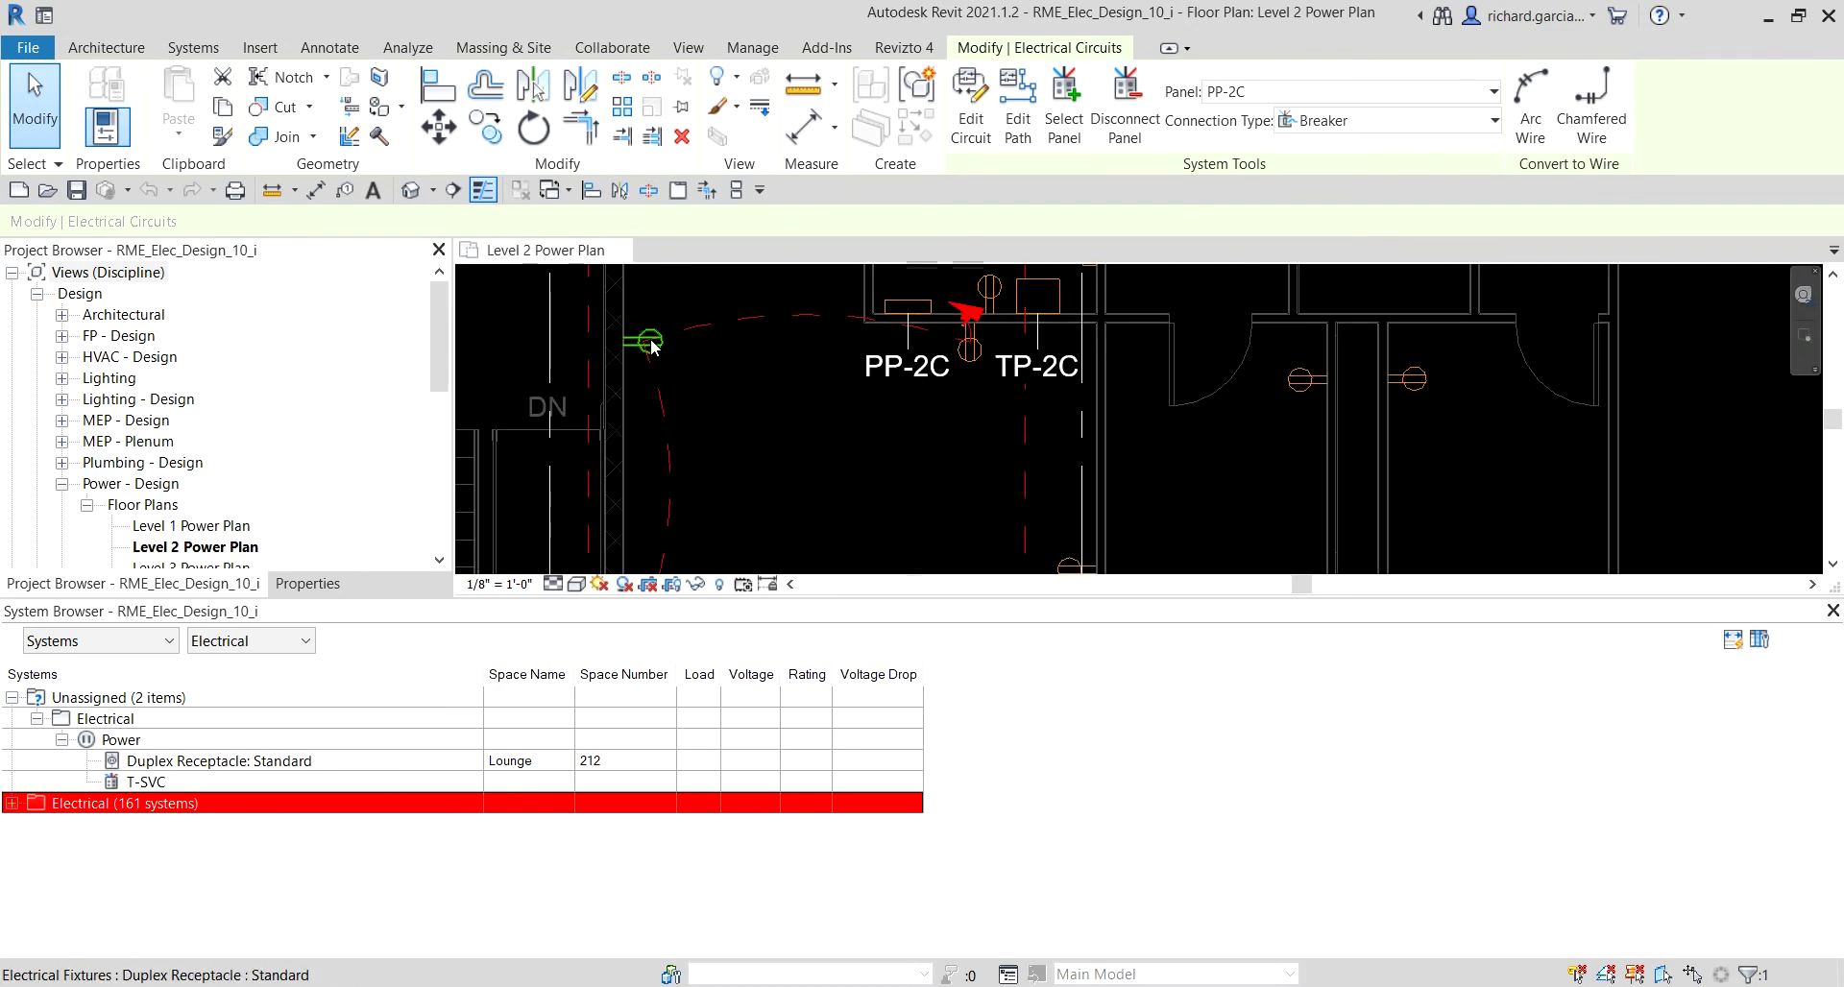
{"action": "scroll", "coordinate": [649, 344], "scroll_direction": "down", "scroll_amount": 4}
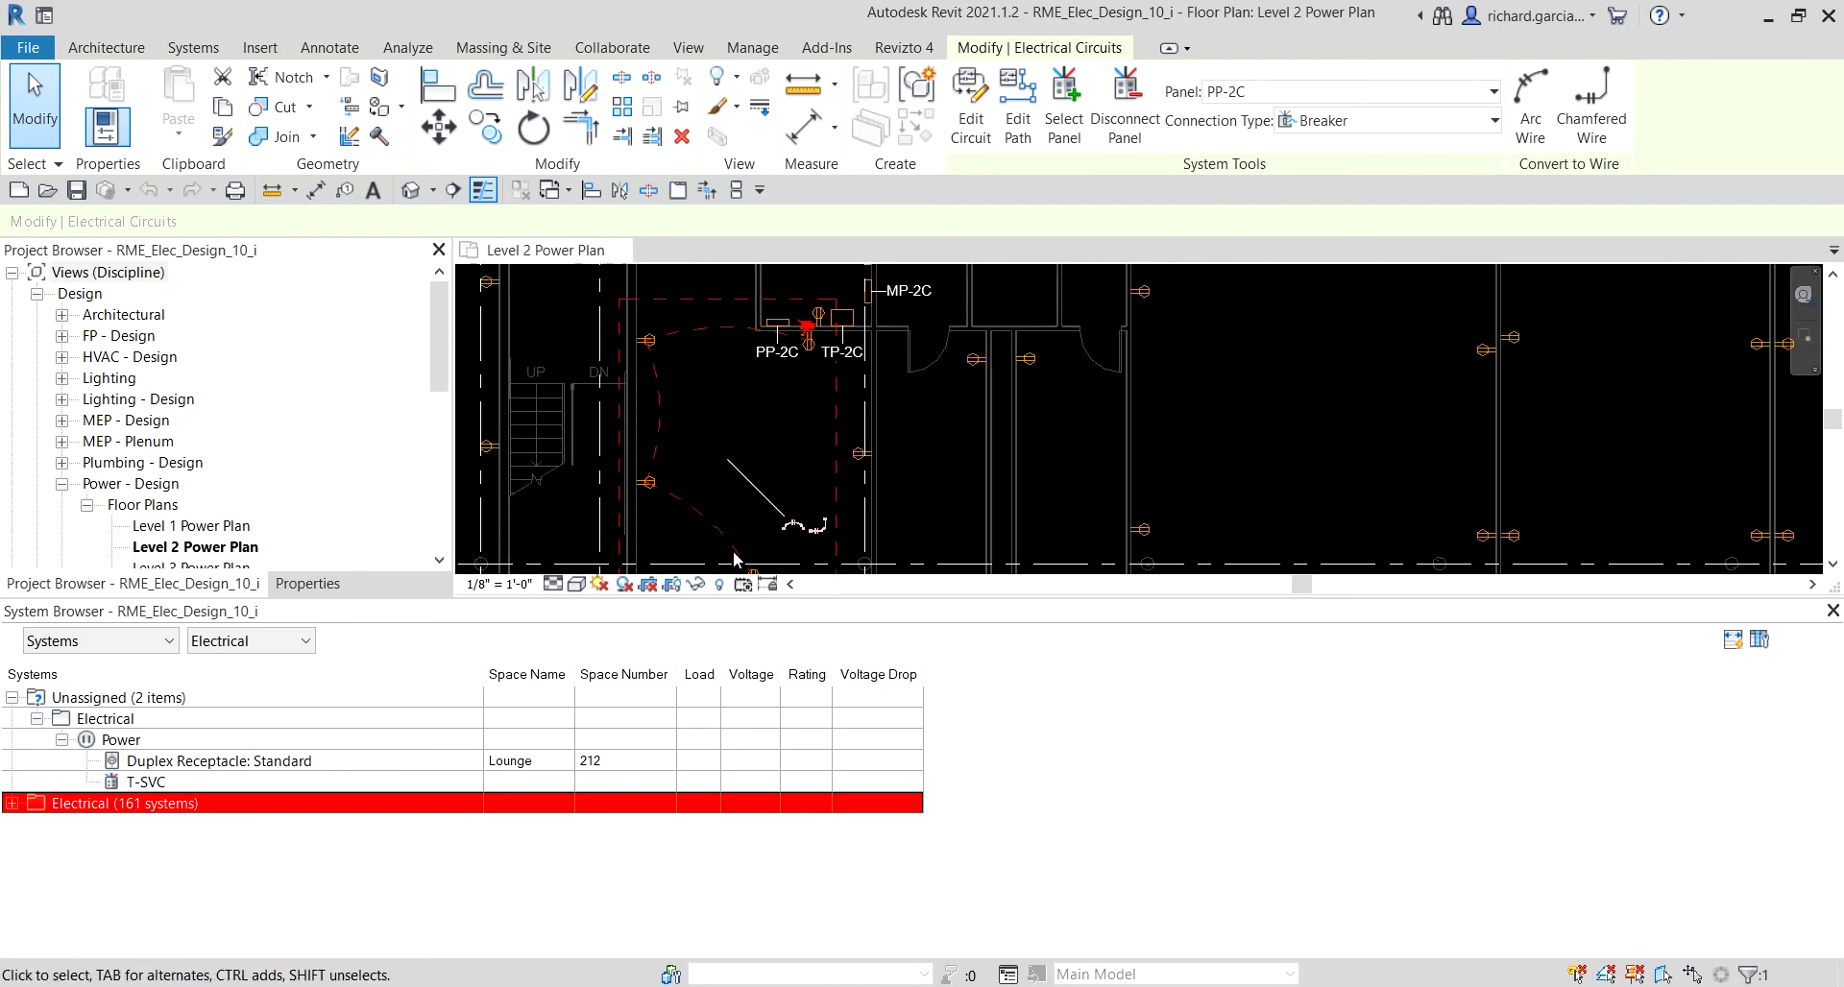
{"action": "scroll", "coordinate": [770, 401], "scroll_direction": "up", "scroll_amount": 8}
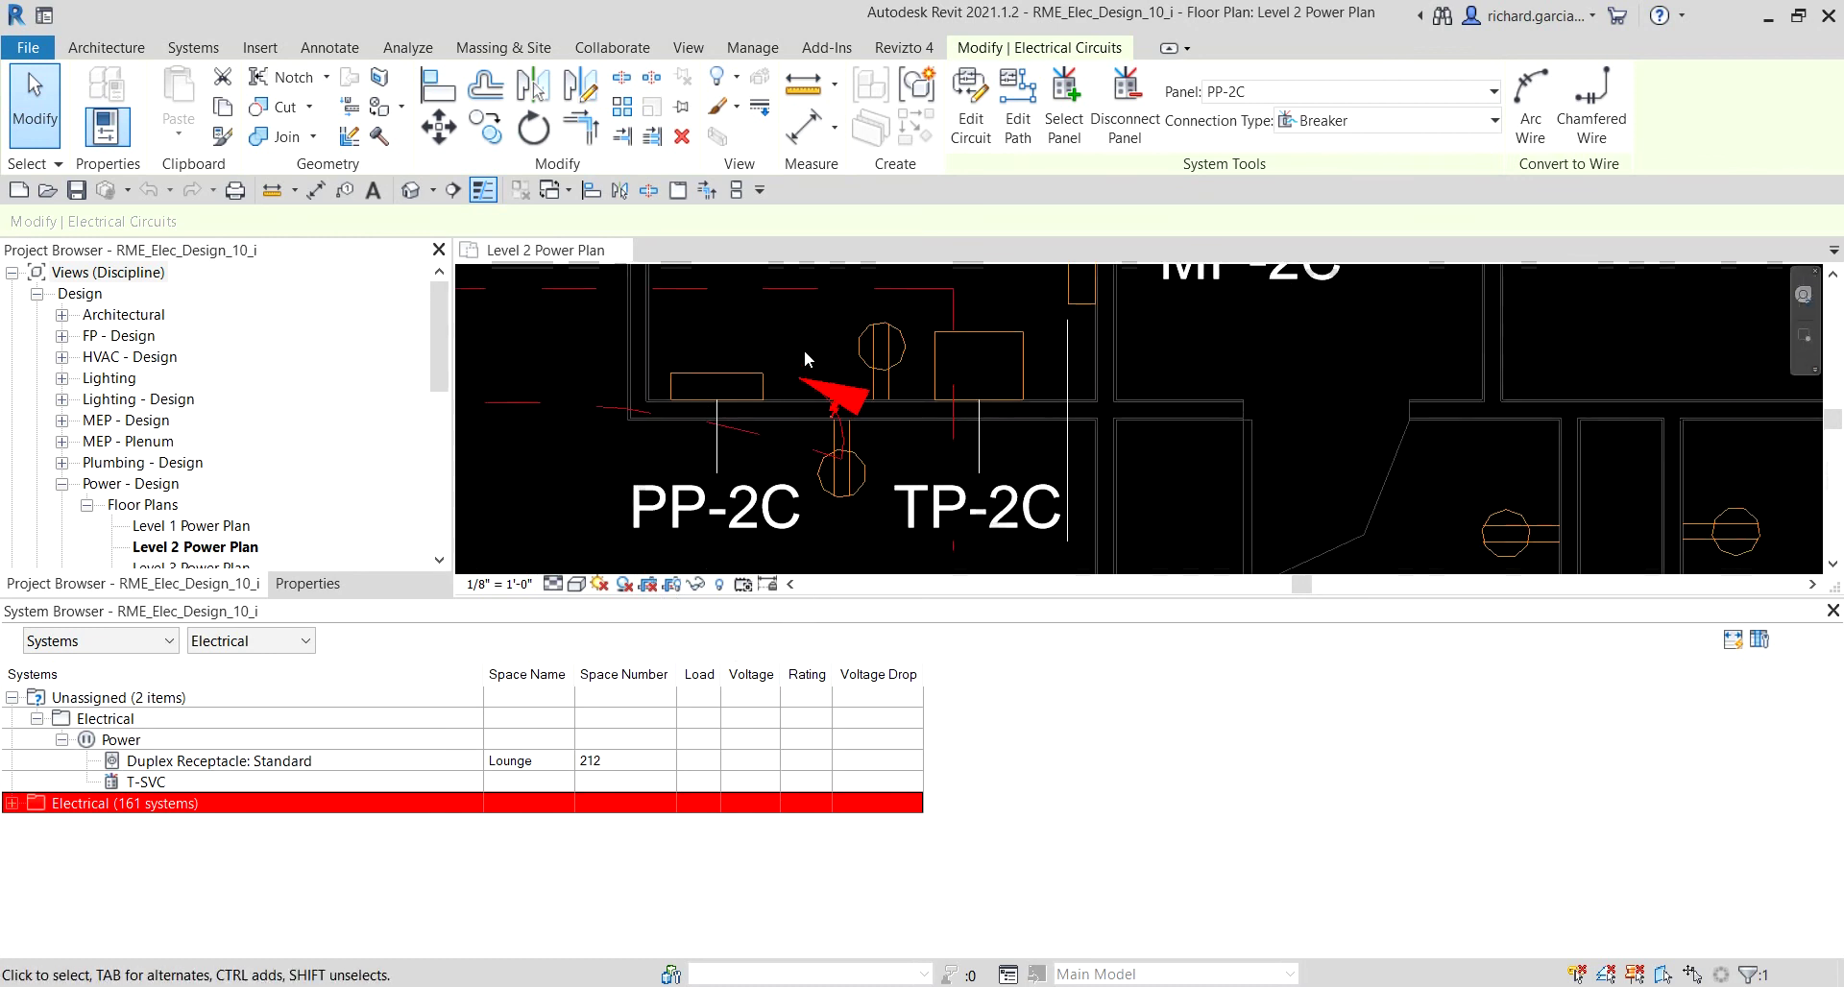
{"action": "scroll", "coordinate": [713, 423], "scroll_direction": "down", "scroll_amount": 3}
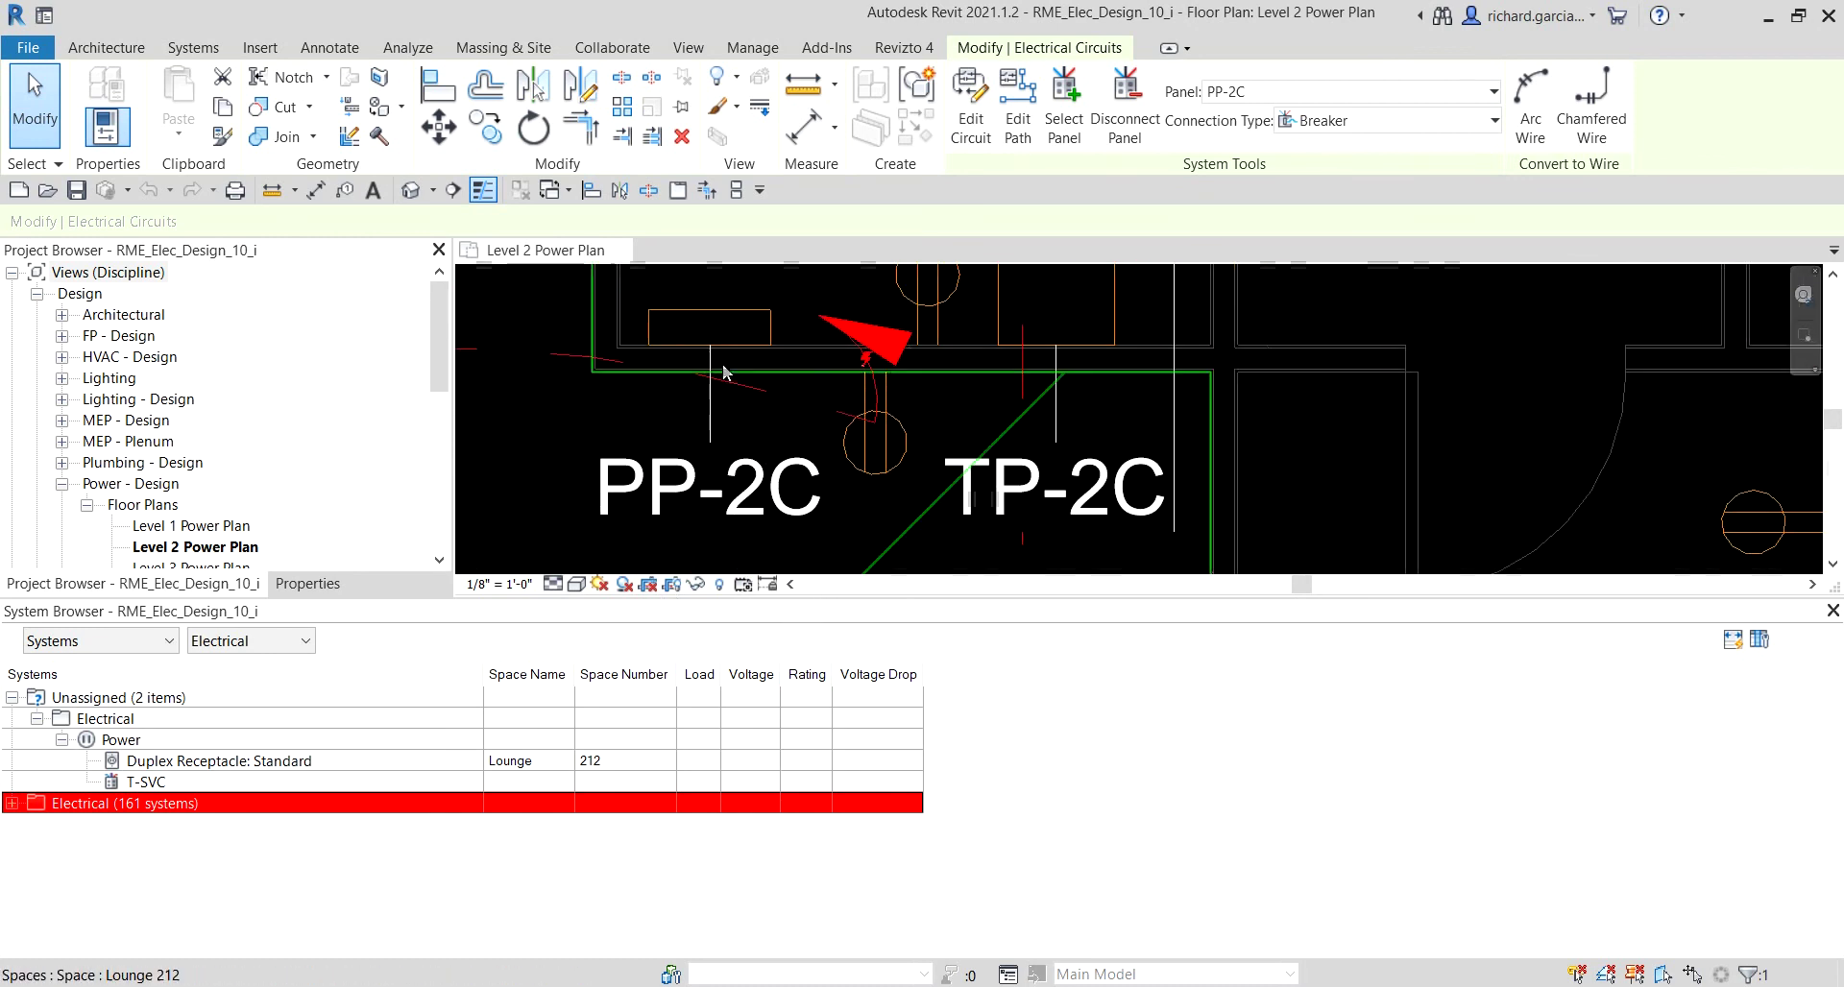
{"action": "left_click", "coordinate": [722, 368]}
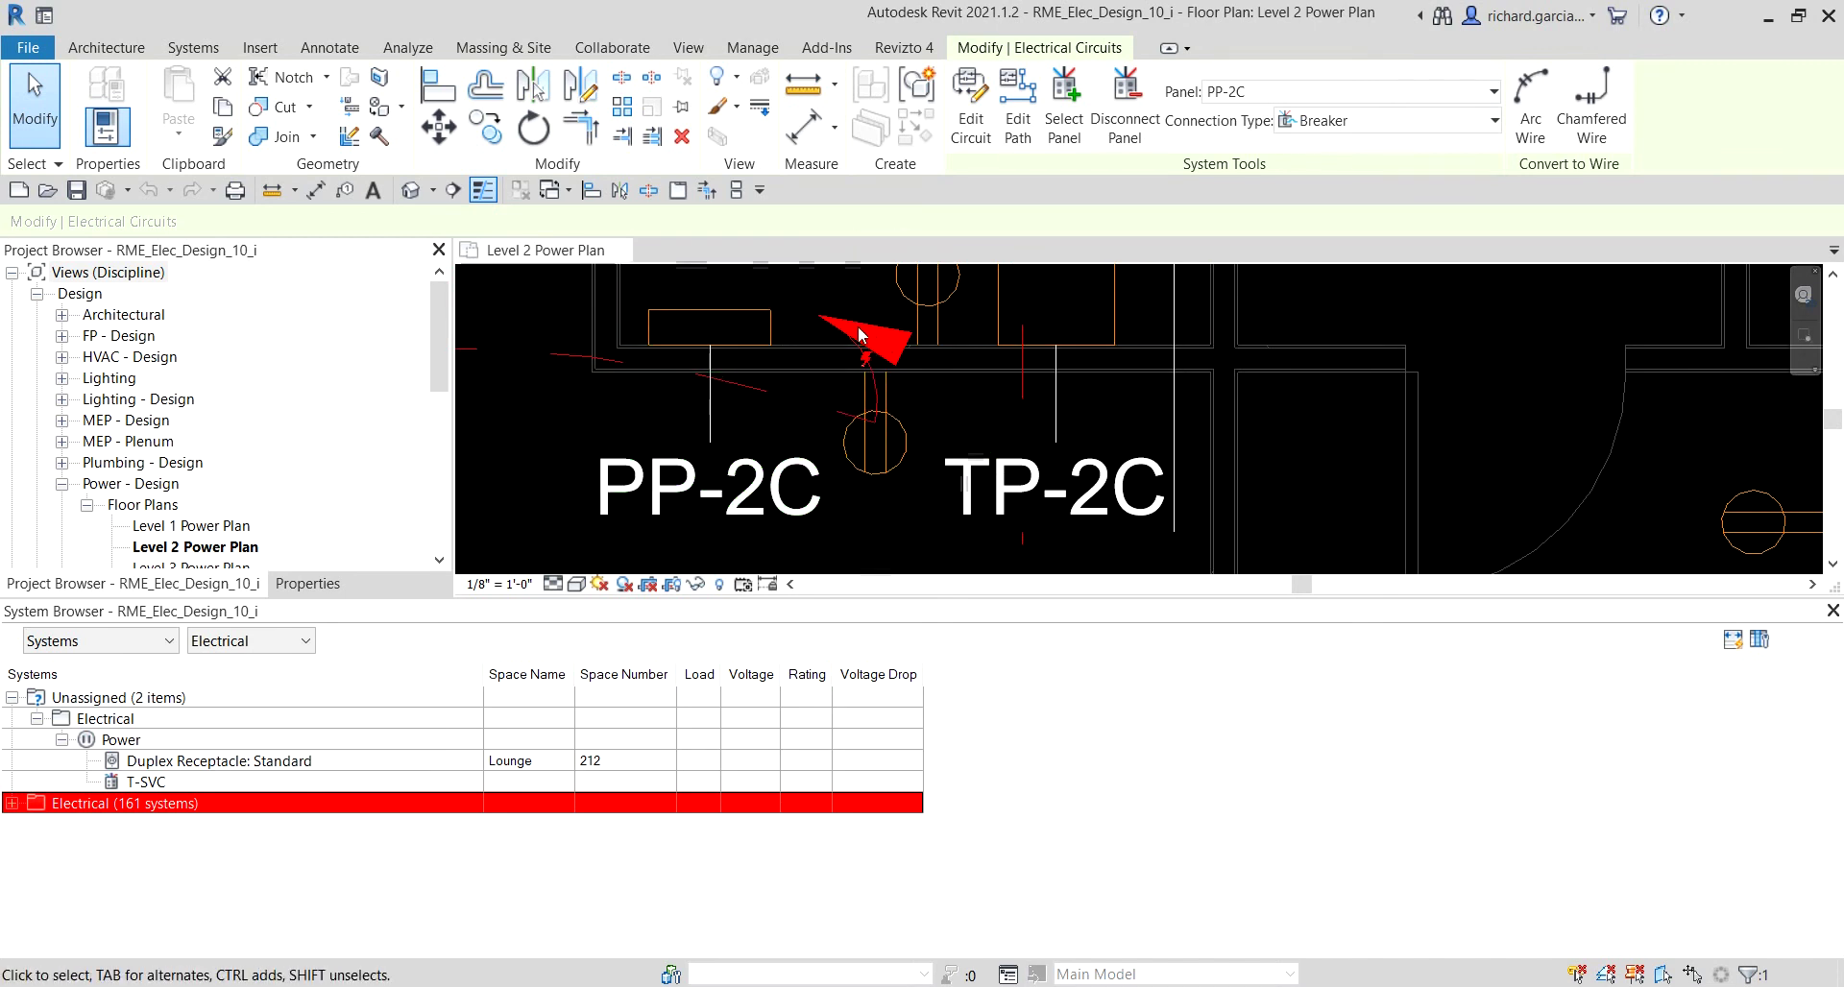
{"action": "left_click", "coordinate": [701, 321]}
{"action": "scroll", "coordinate": [703, 325], "scroll_direction": "down", "scroll_amount": 3}
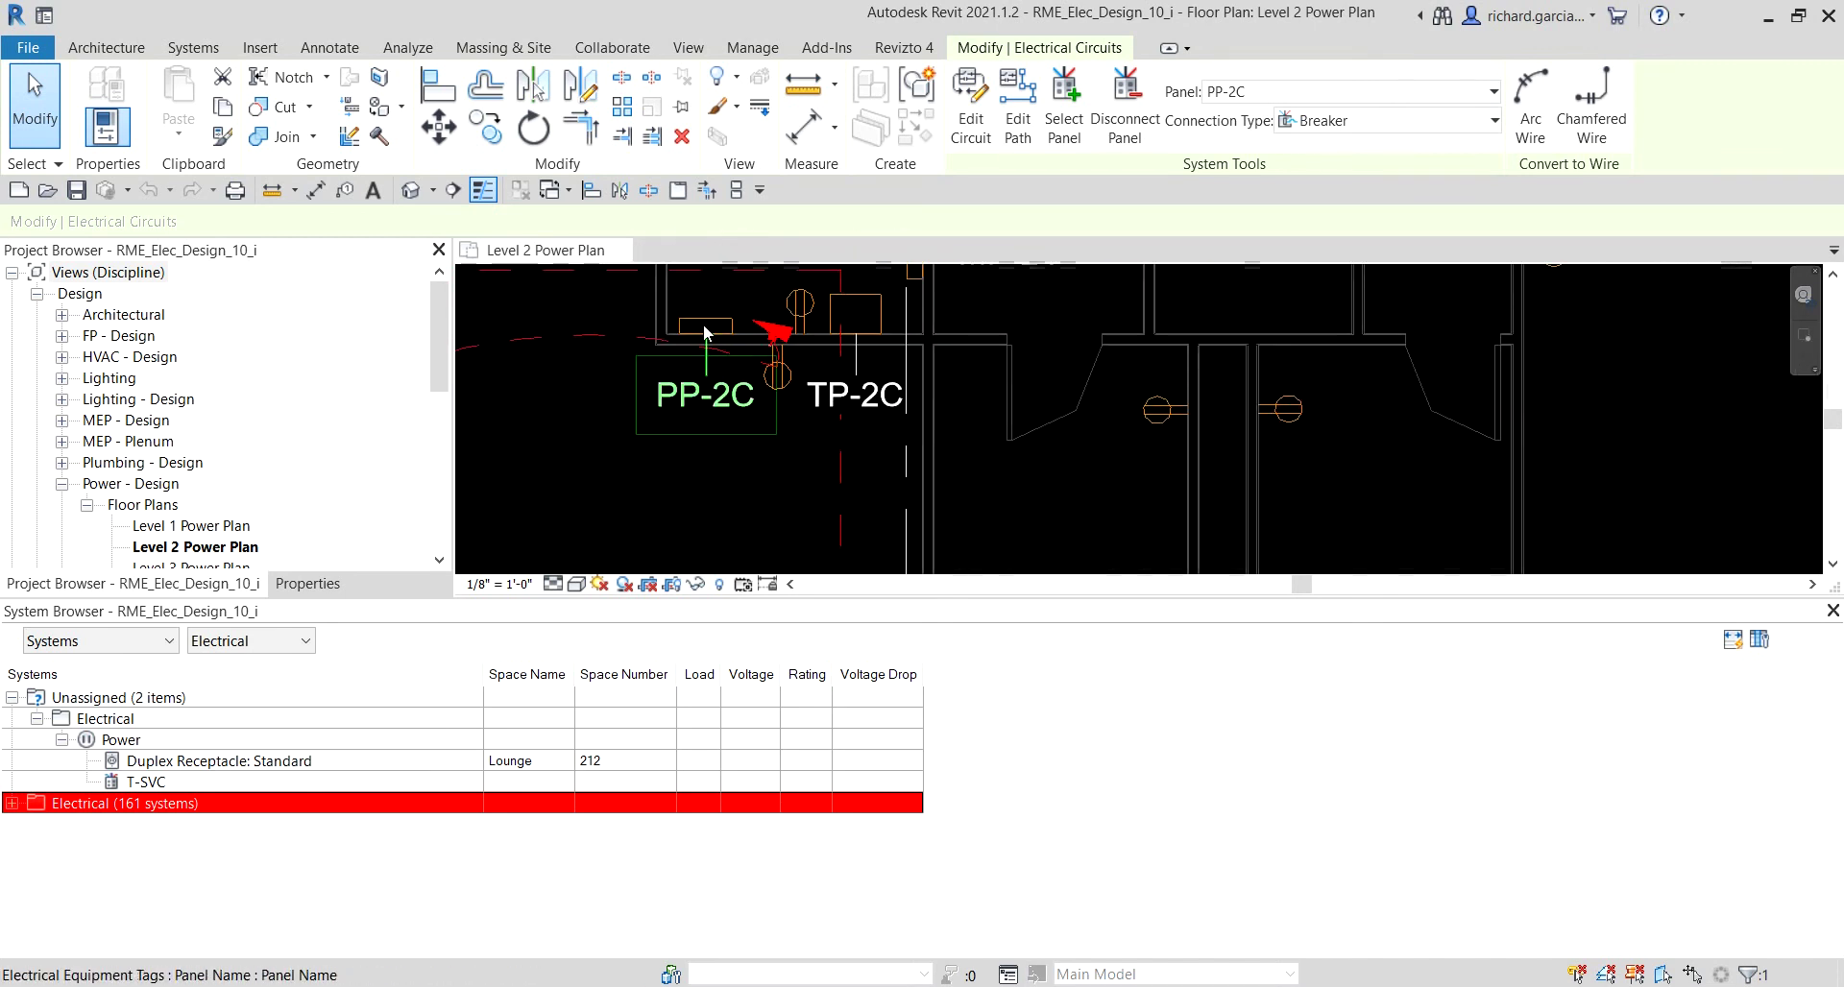
{"action": "scroll", "coordinate": [704, 326], "scroll_direction": "down", "scroll_amount": 3}
{"action": "middle_click_drag", "start_coordinate": [766, 391], "coordinate": [895, 325]}
{"action": "key", "text": "ctrl"}
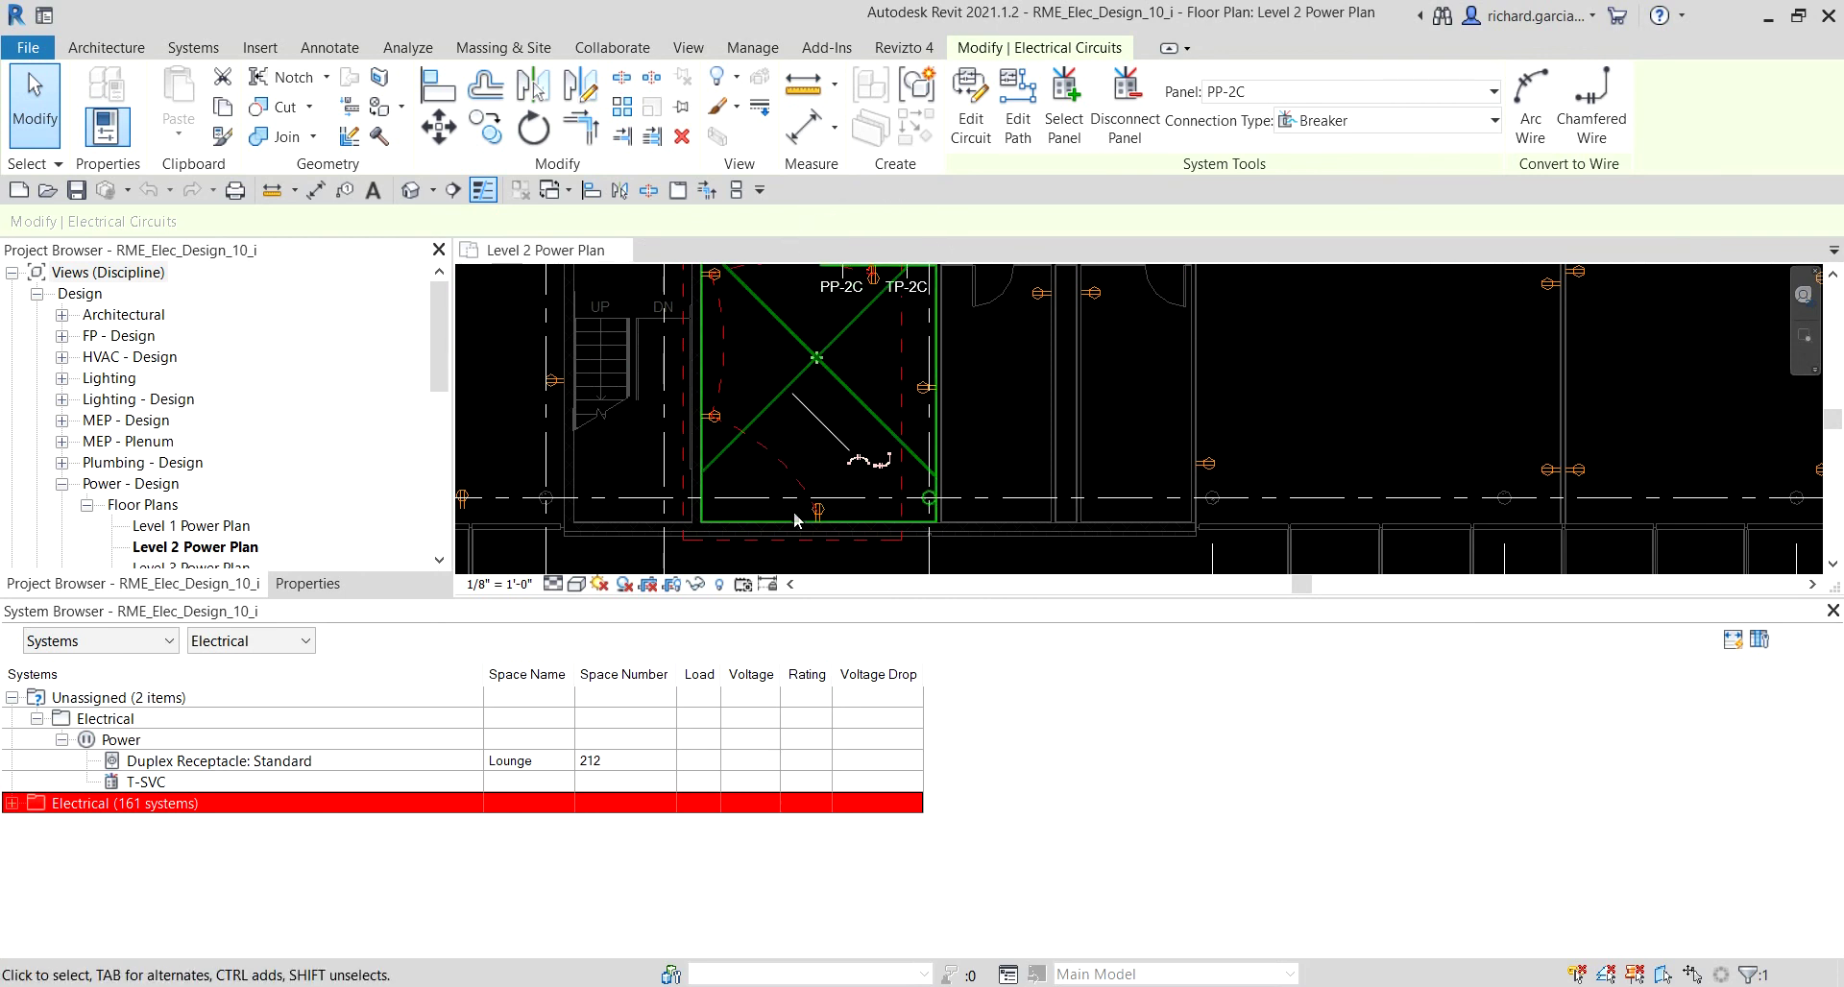
{"action": "scroll", "coordinate": [799, 325], "scroll_direction": "up", "scroll_amount": 6}
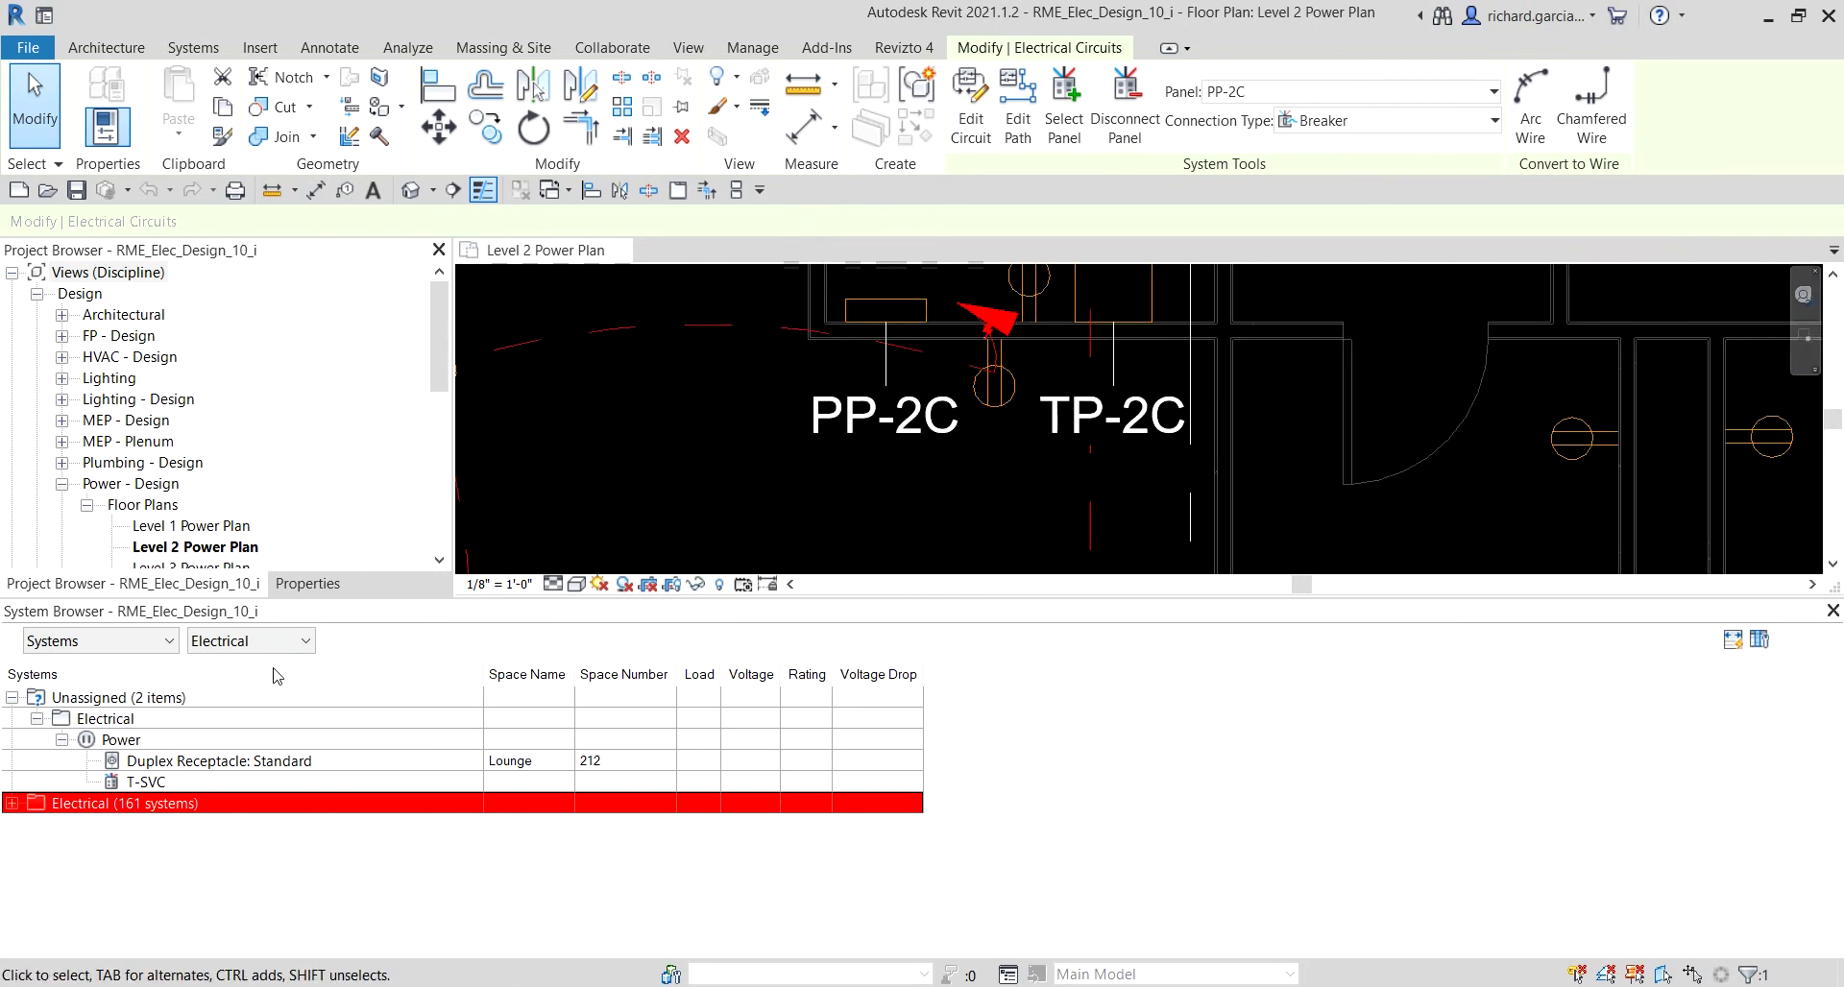
{"action": "key", "text": "ctrl"}
- Expand the assigned Electrical systems in the System Browser through Power, T-SVC and circuit 1 down to the MDP-1 circuits, and review them
{"action": "left_click", "coordinate": [13, 804]}
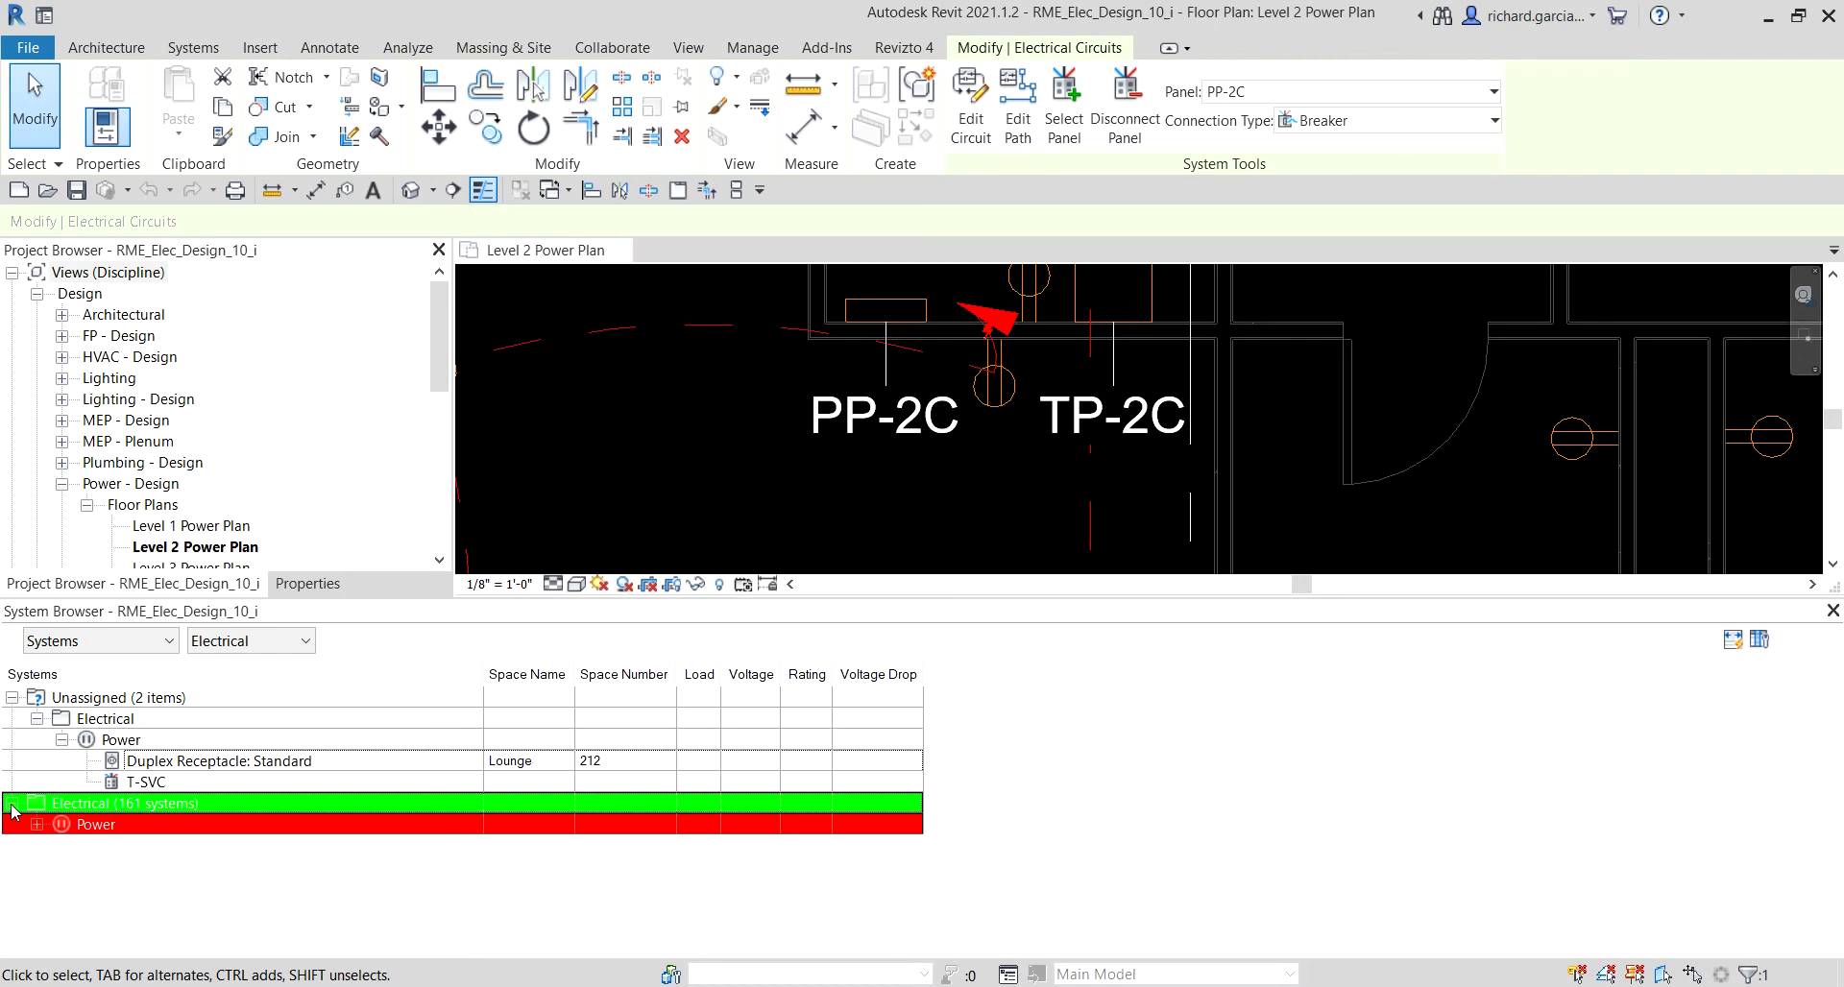
{"action": "left_click", "coordinate": [37, 826]}
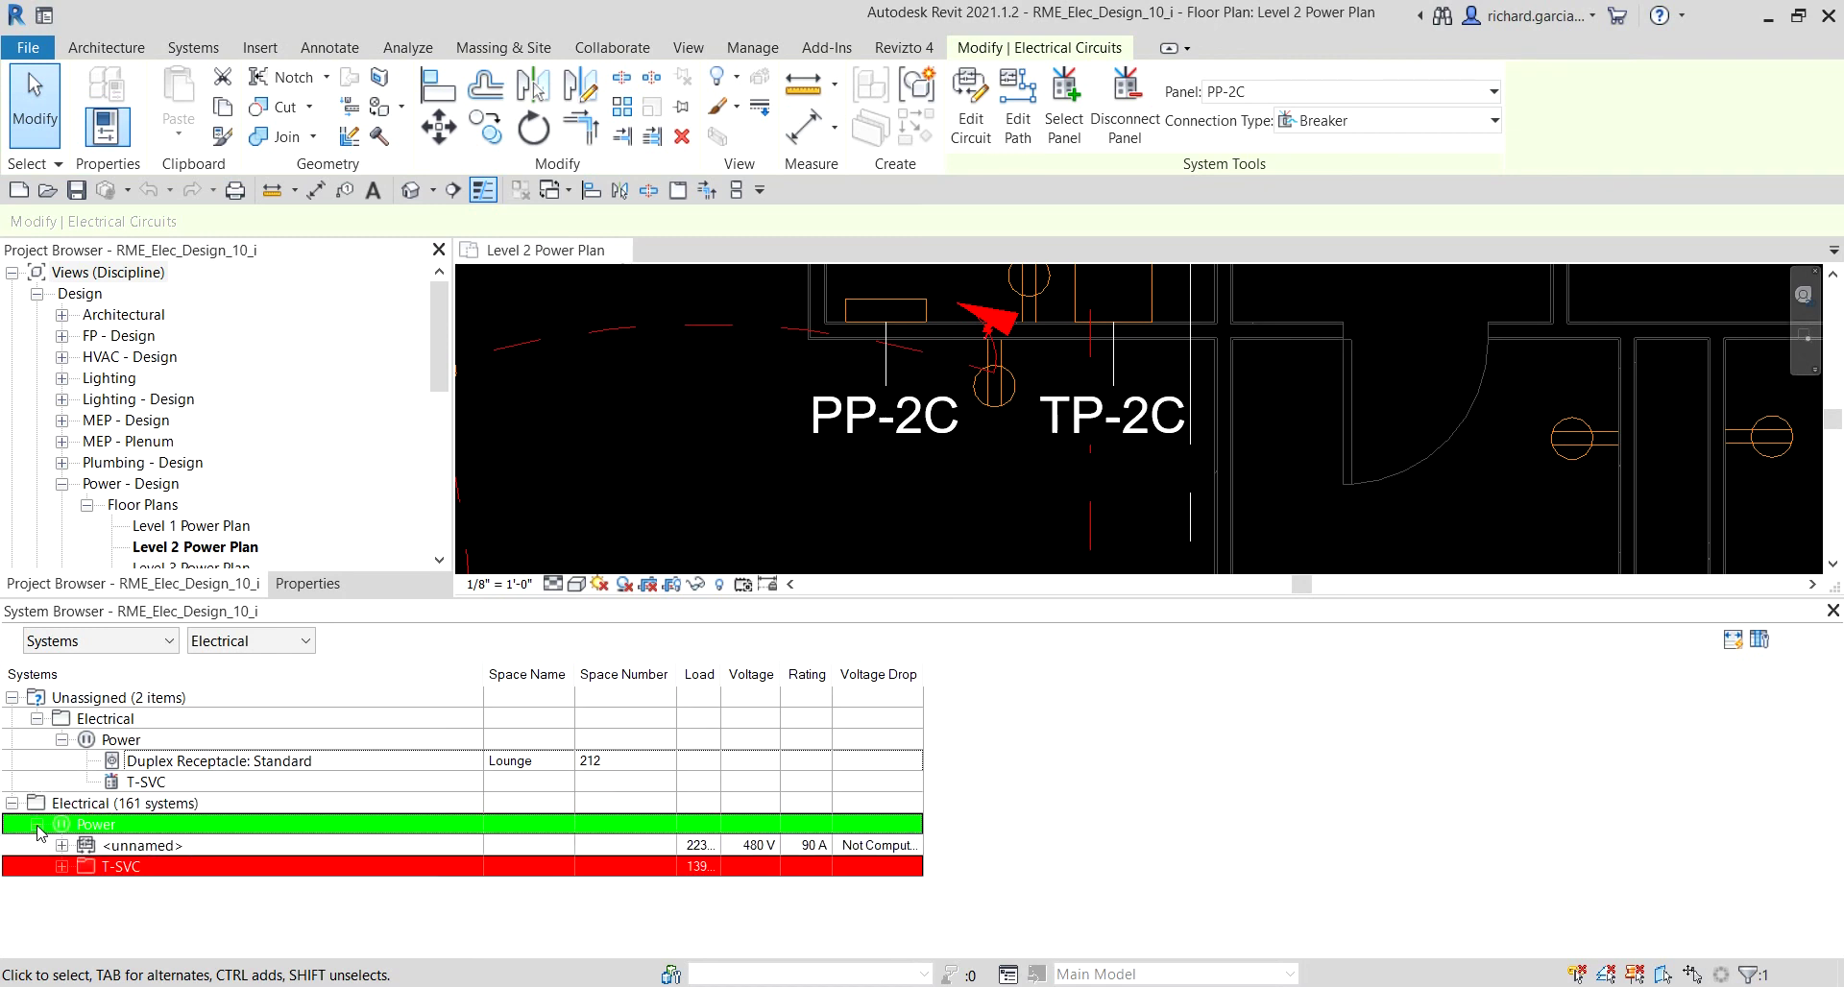
{"action": "left_click", "coordinate": [61, 867]}
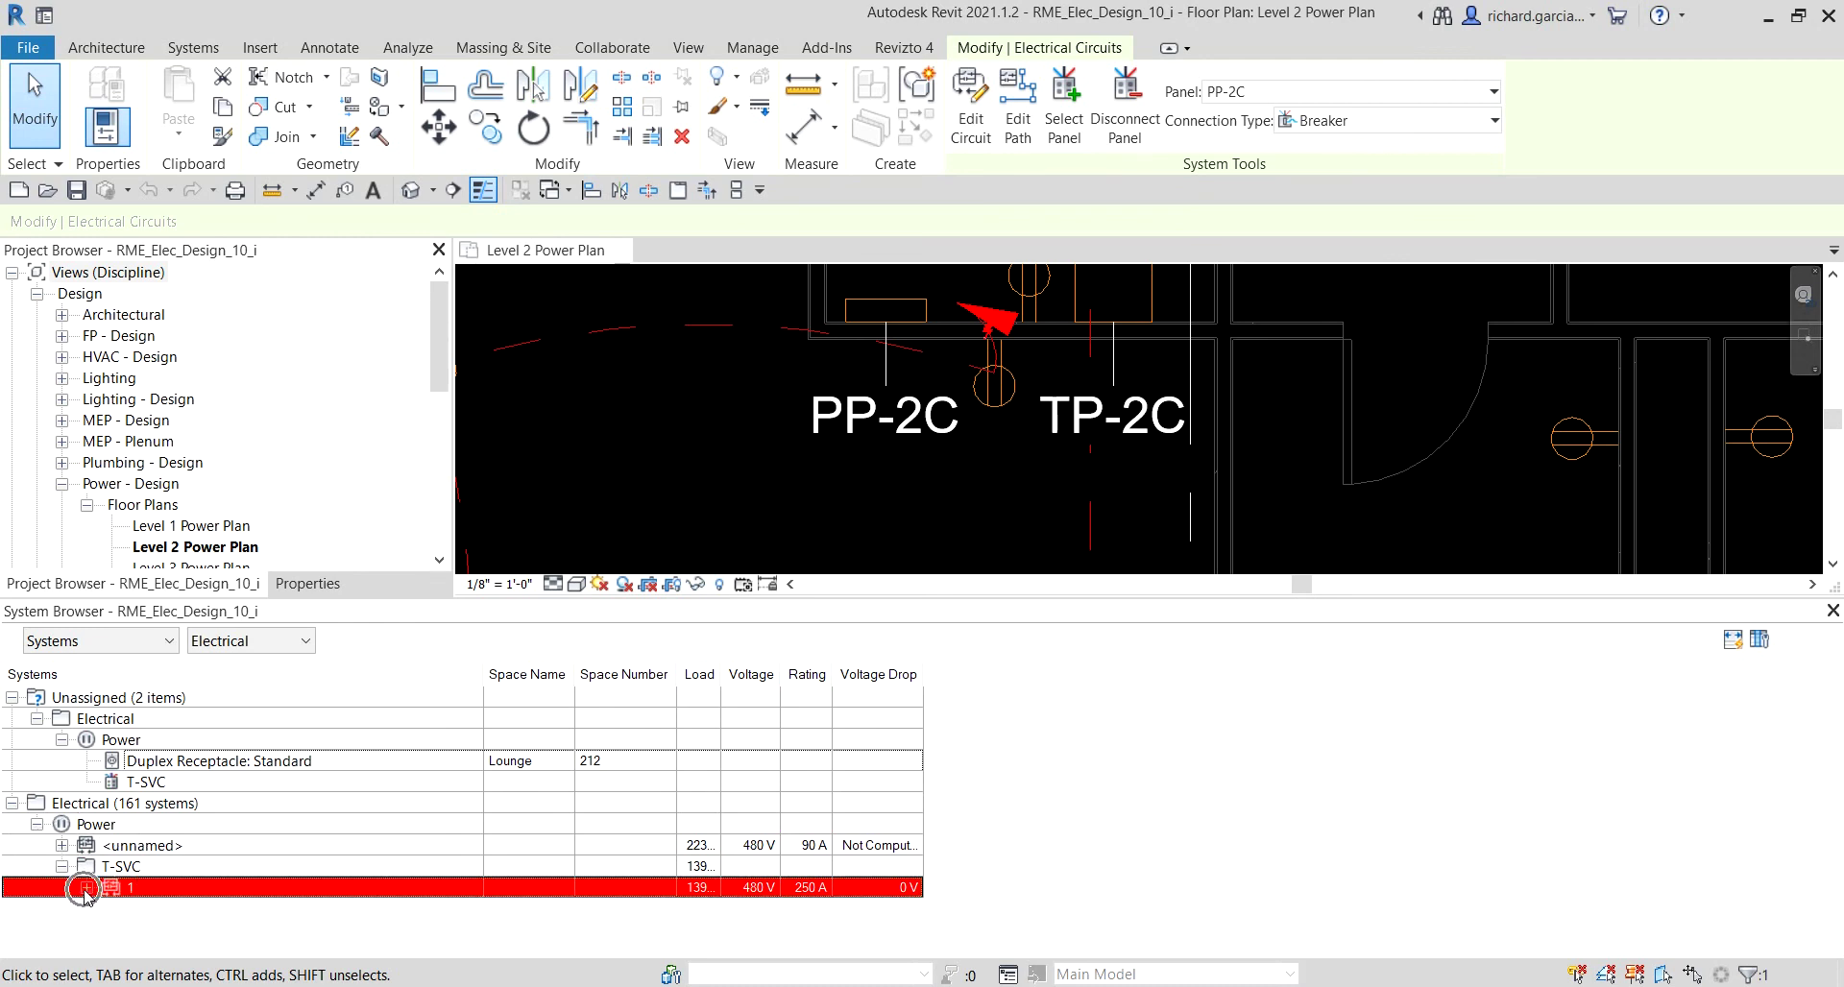
{"action": "left_click", "coordinate": [86, 889]}
{"action": "left_click", "coordinate": [112, 909]}
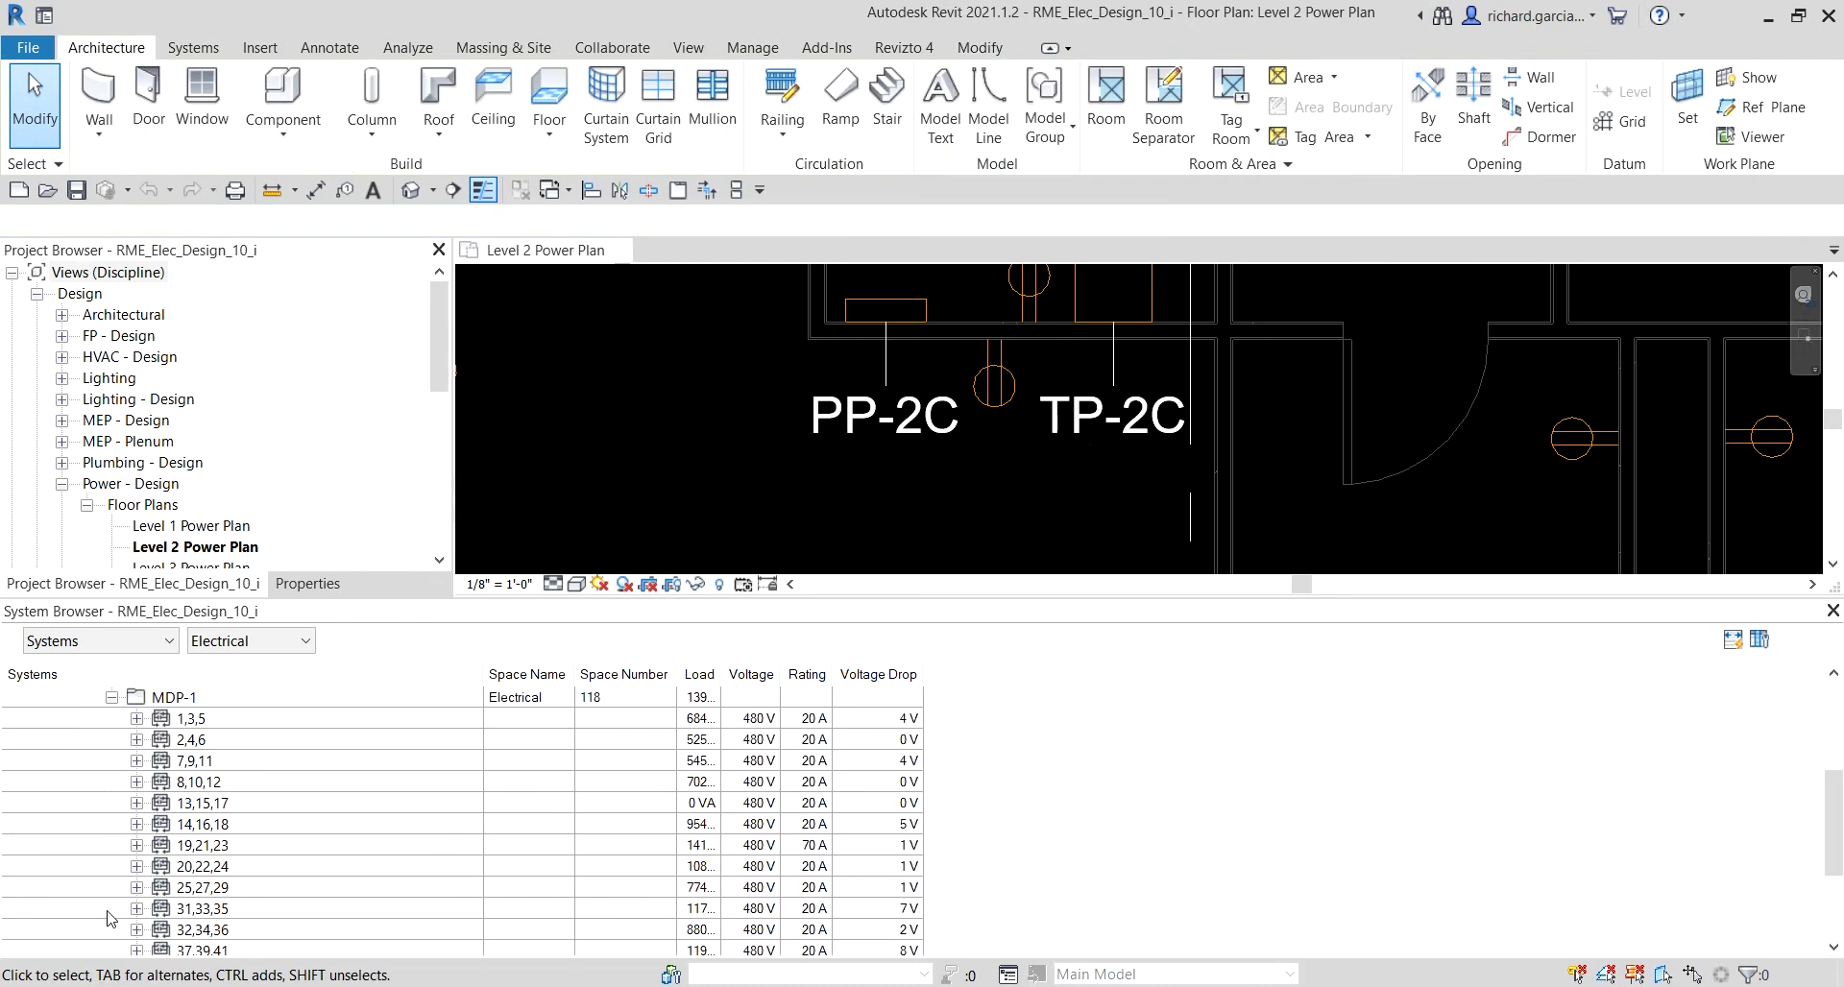
{"action": "scroll", "coordinate": [125, 774], "scroll_direction": "down", "scroll_amount": 3}
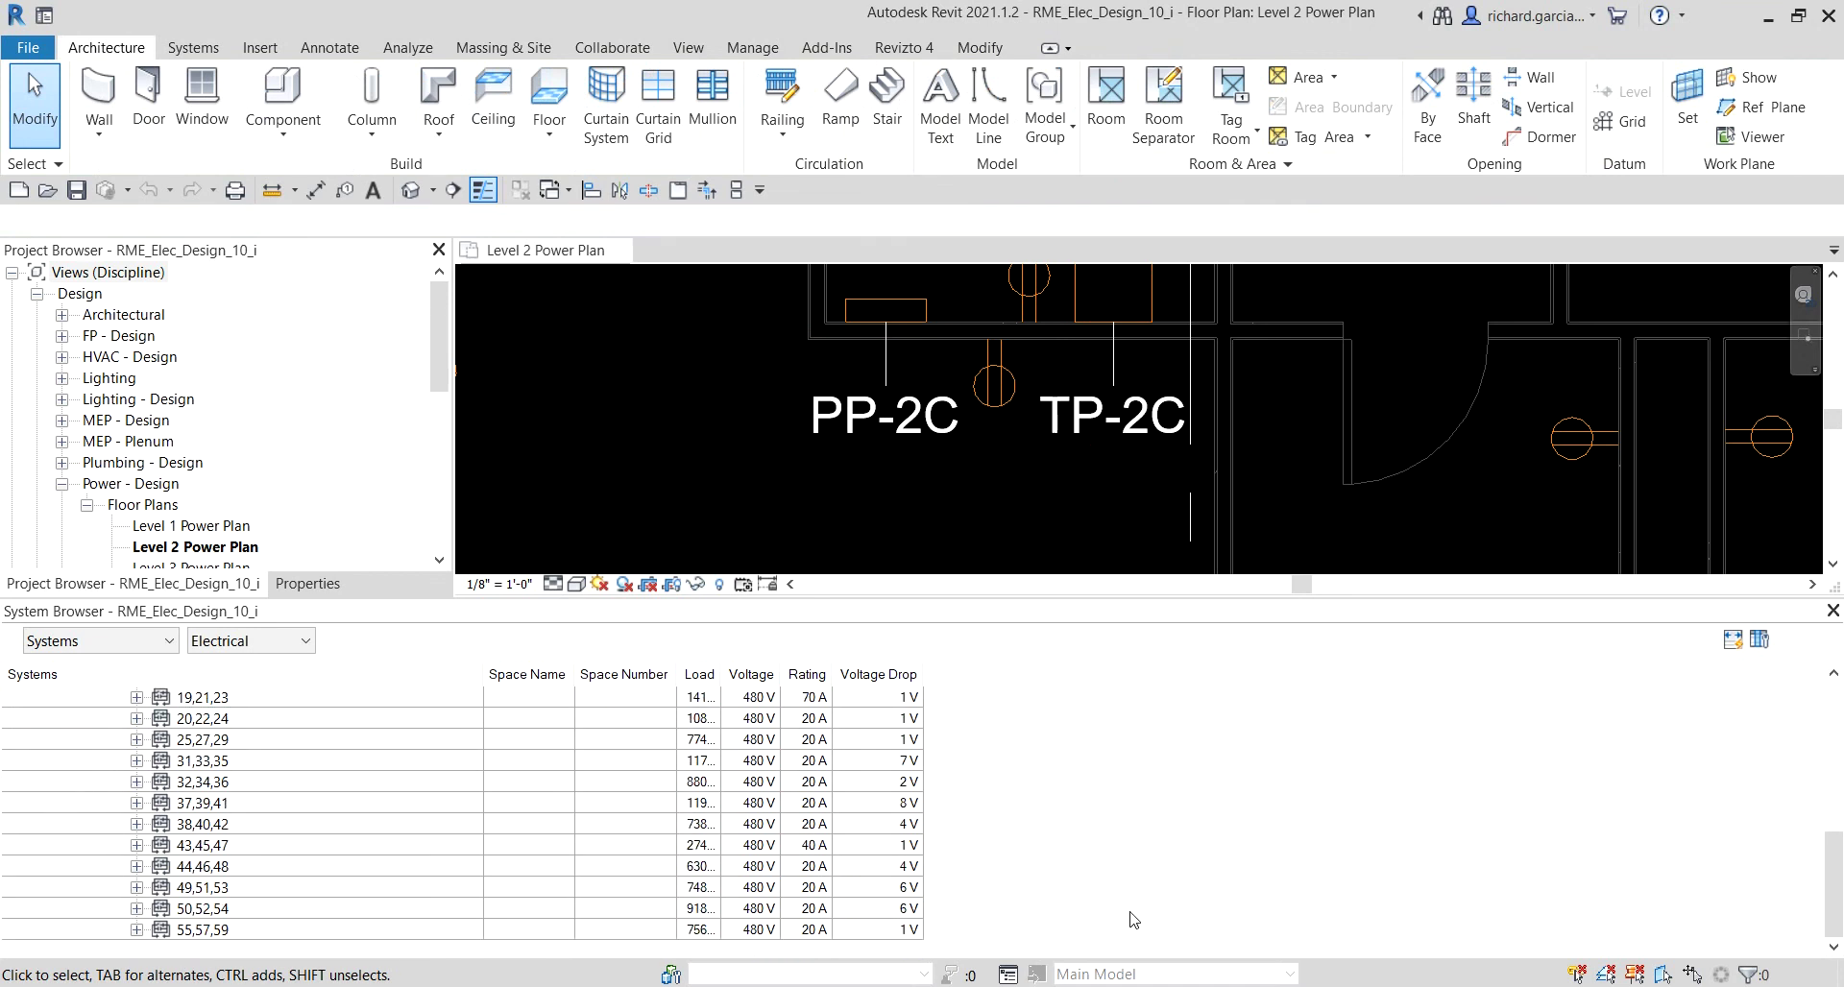
{"action": "scroll", "coordinate": [1172, 840], "scroll_direction": "up", "scroll_amount": 3}
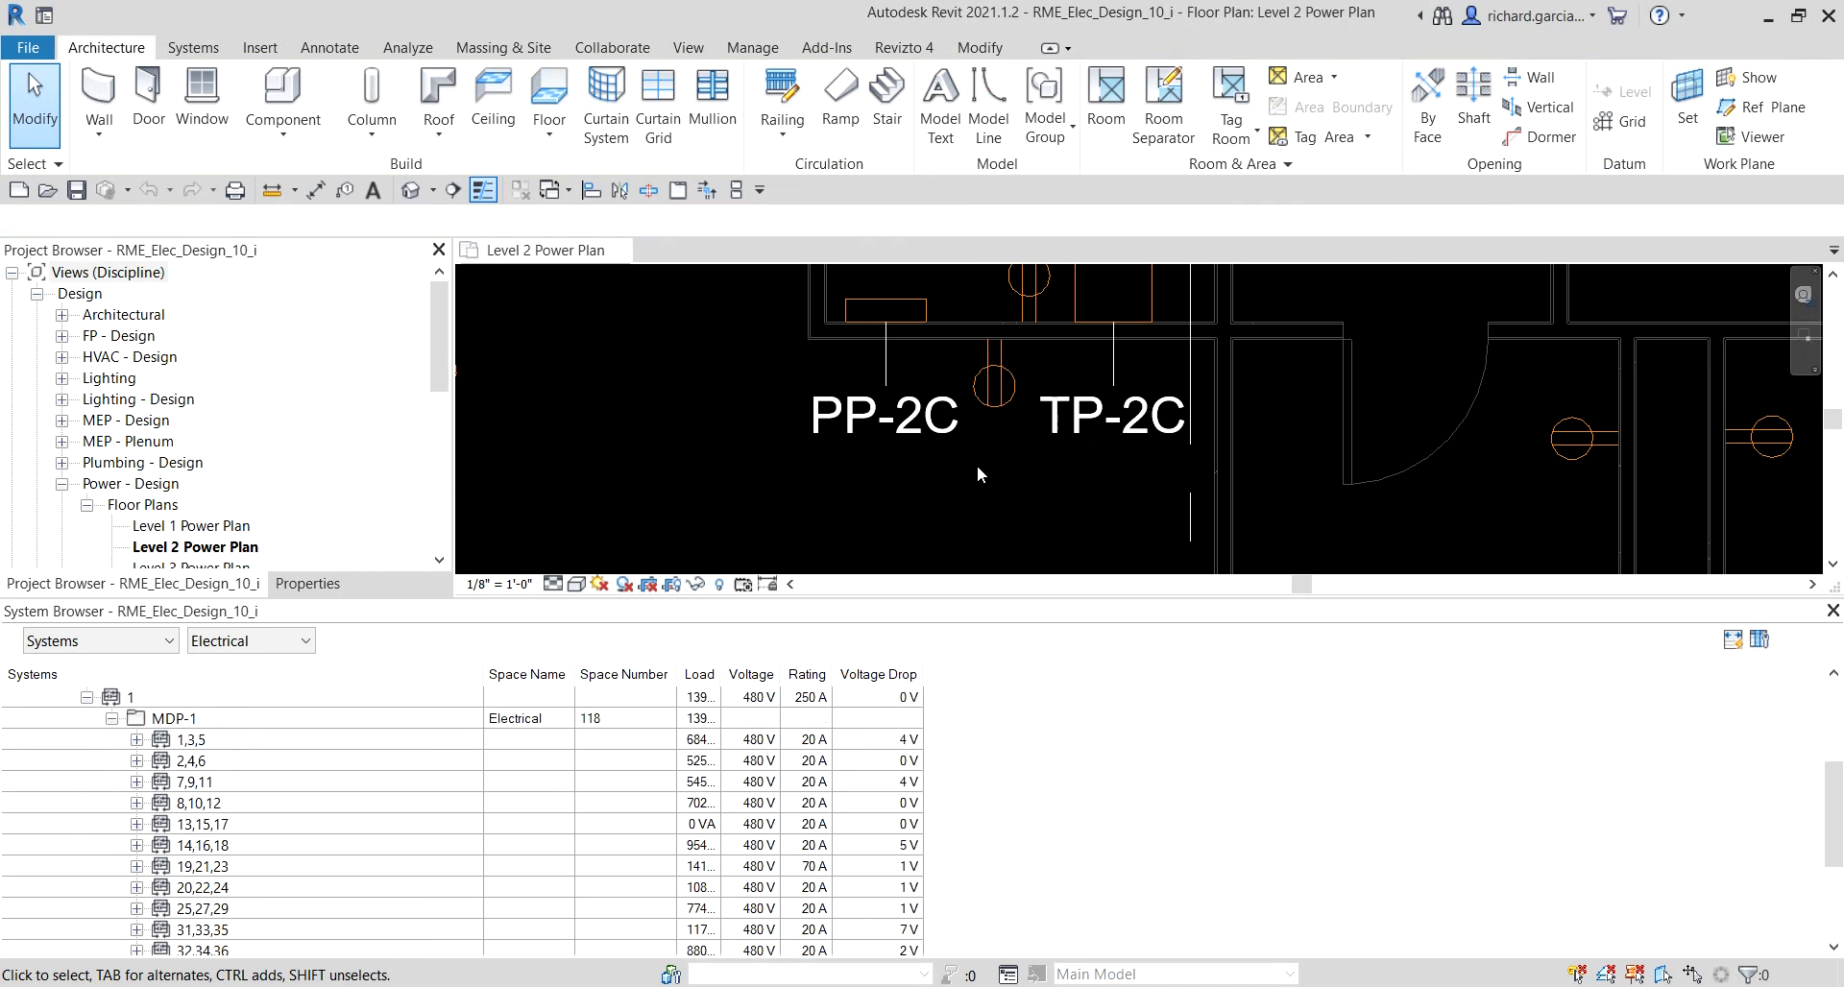
- Select panel PP-2C in the floor plan to locate its feeding circuit under MDP-1 in the System Browser
{"action": "middle_click_drag", "start_coordinate": [976, 459], "coordinate": [976, 447]}
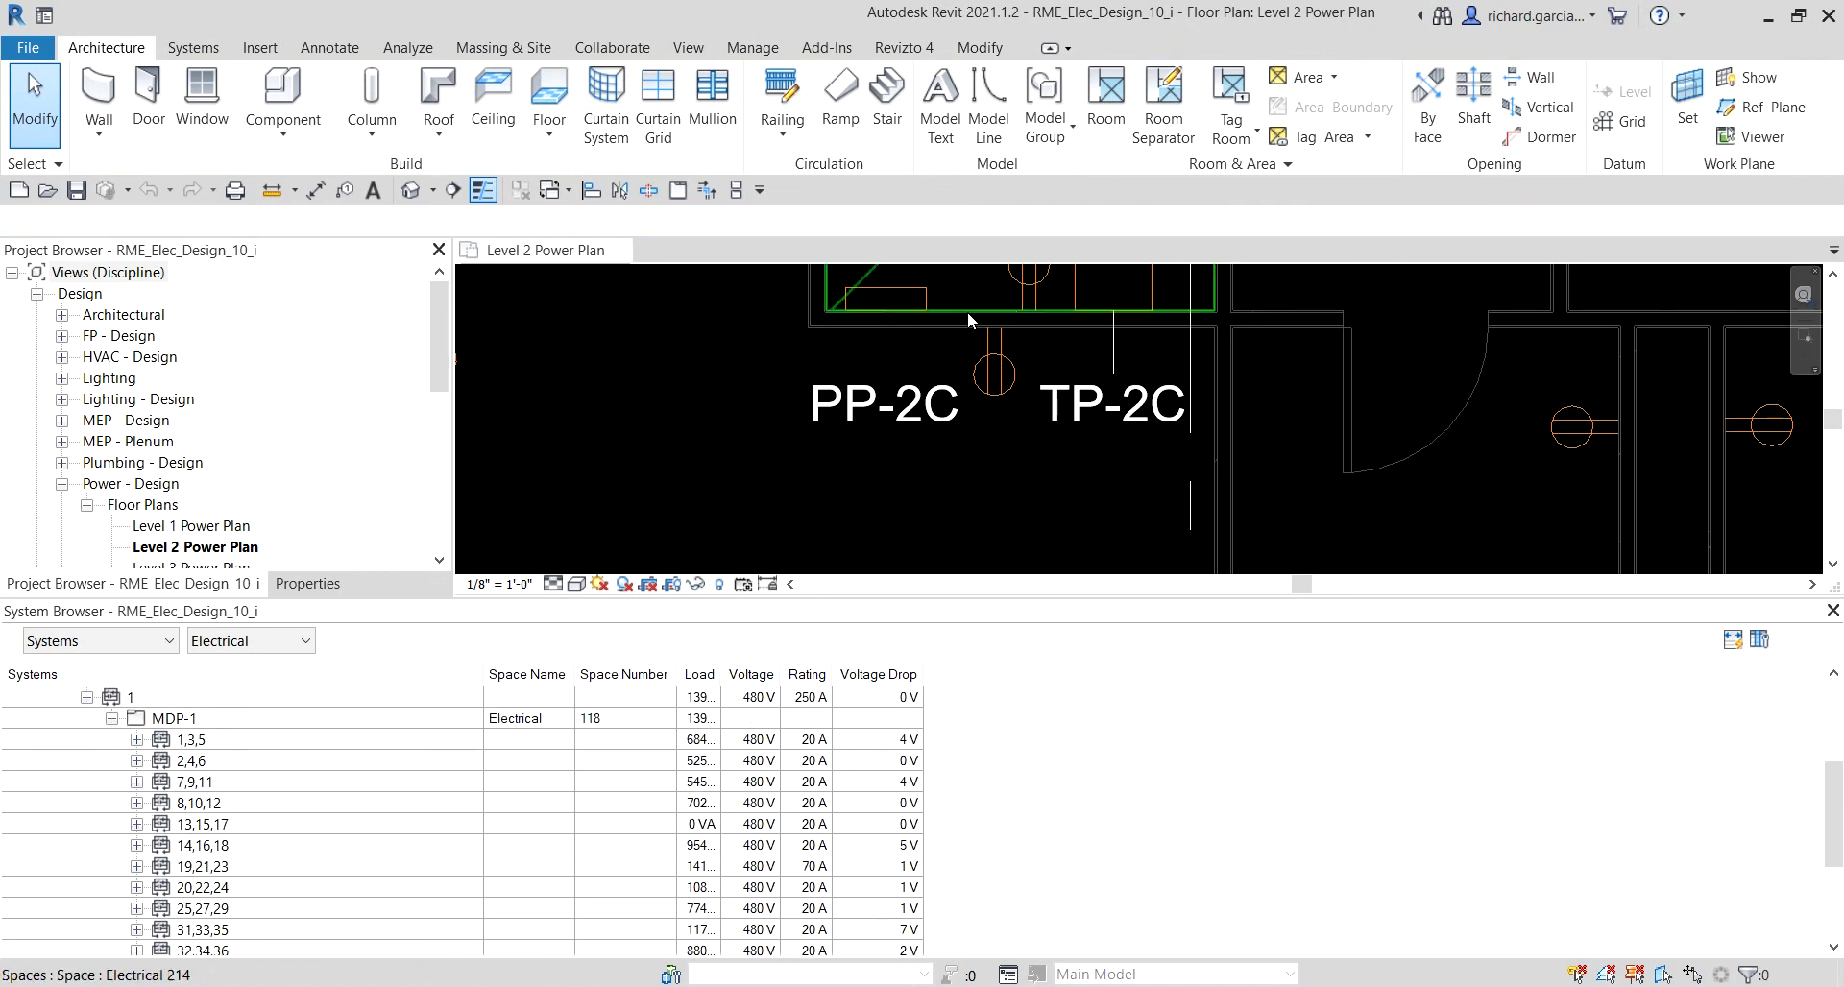
{"action": "left_click", "coordinate": [901, 299]}
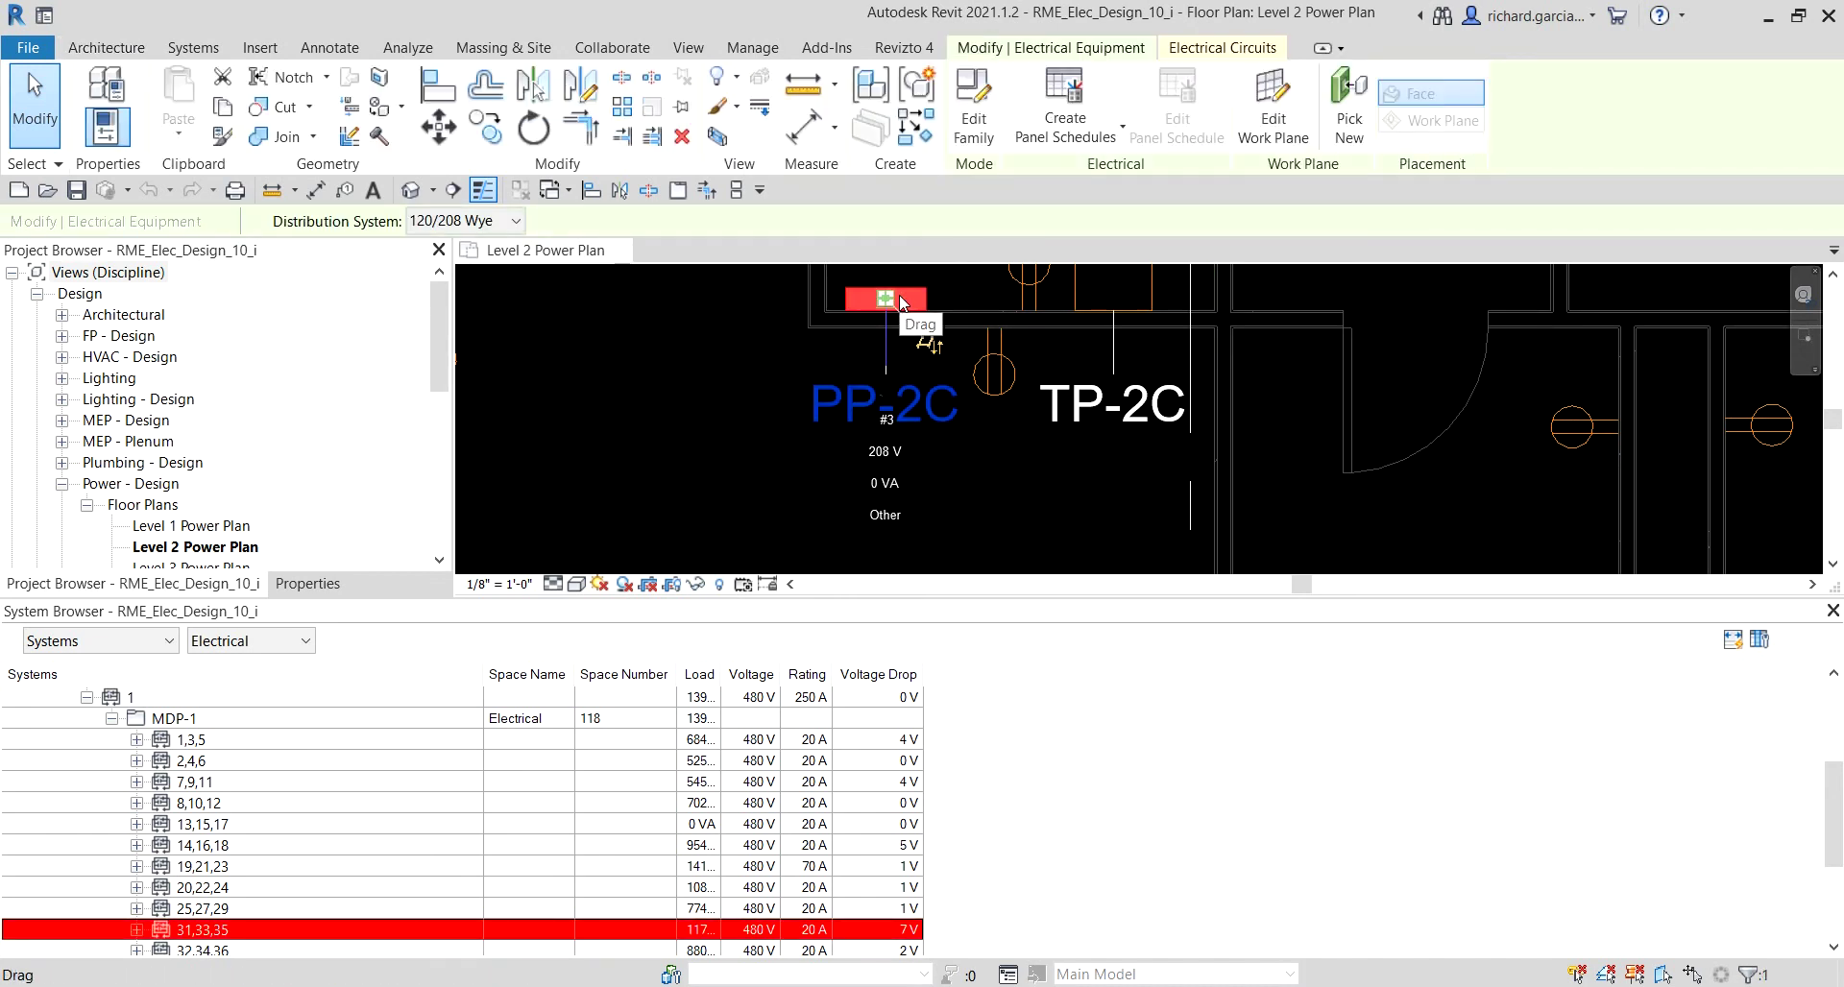
{"action": "key", "text": "ctrl"}
{"action": "key", "text": "ctrl"}
{"action": "scroll", "coordinate": [273, 897], "scroll_direction": "down", "scroll_amount": 2}
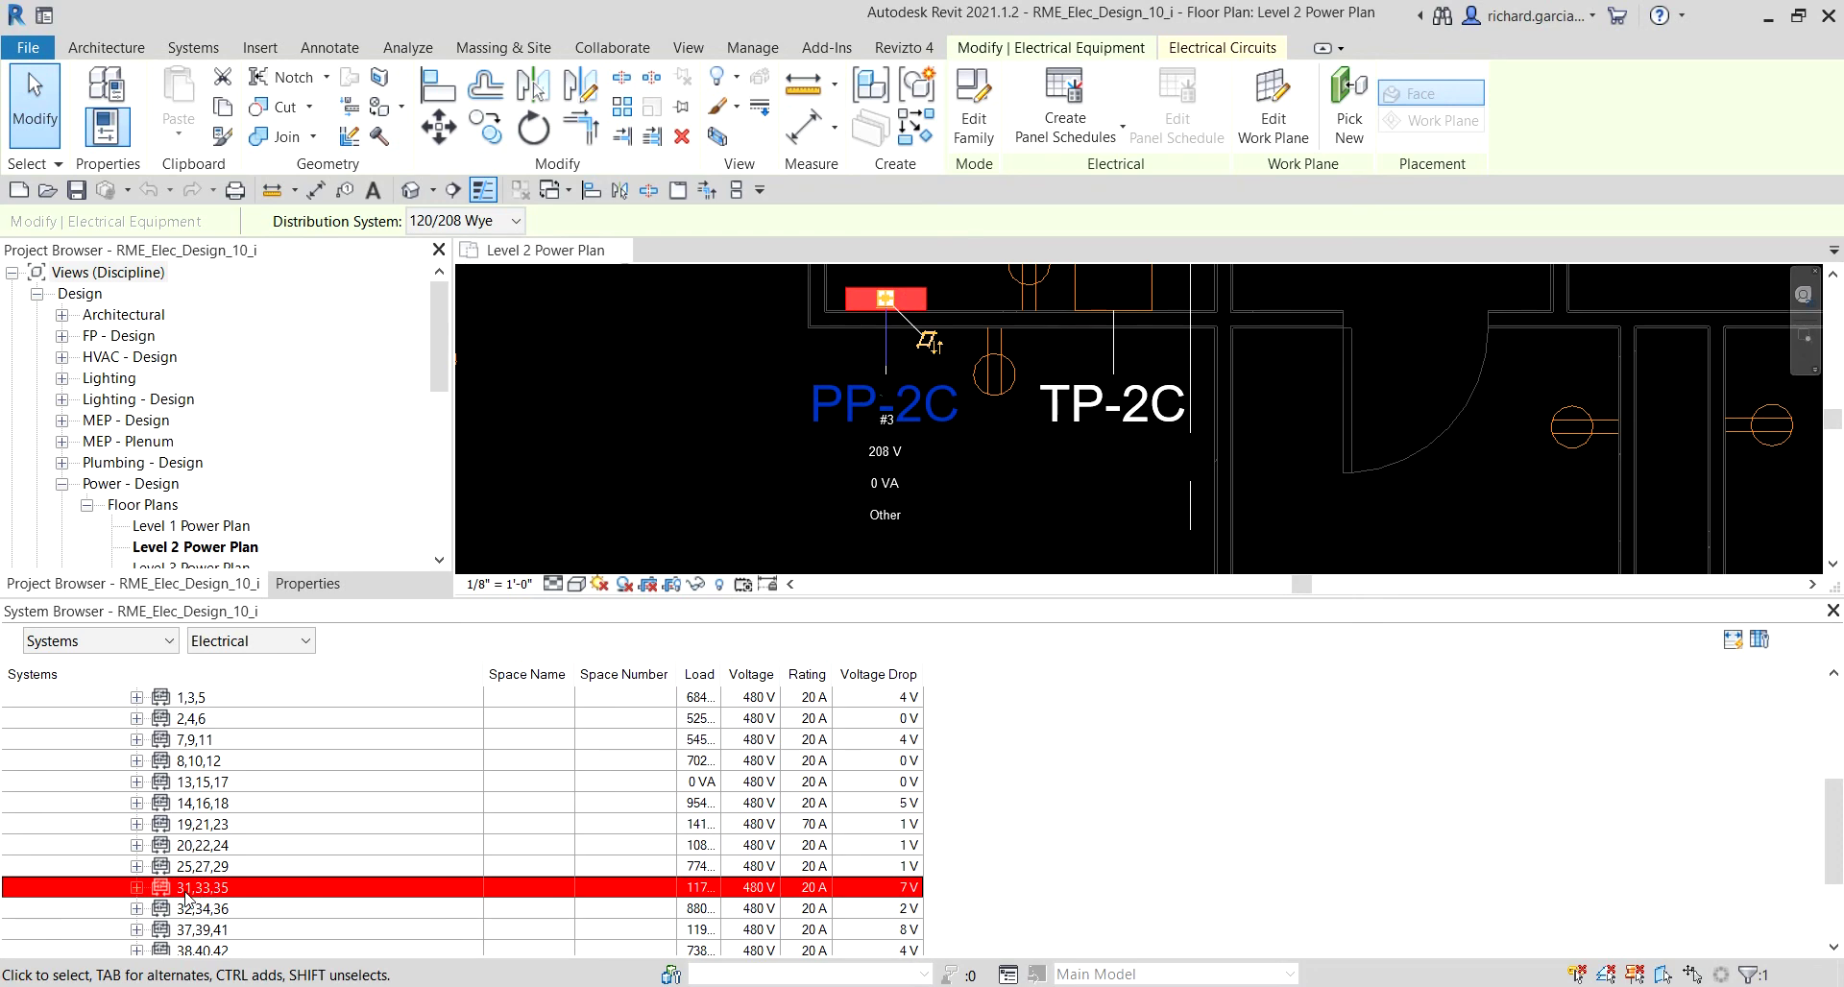
- Expand MDP-1 circuit 31,33,35 through MP-2C and TP-2C down to the branch circuits of panel PP-2C
{"action": "left_click", "coordinate": [137, 888]}
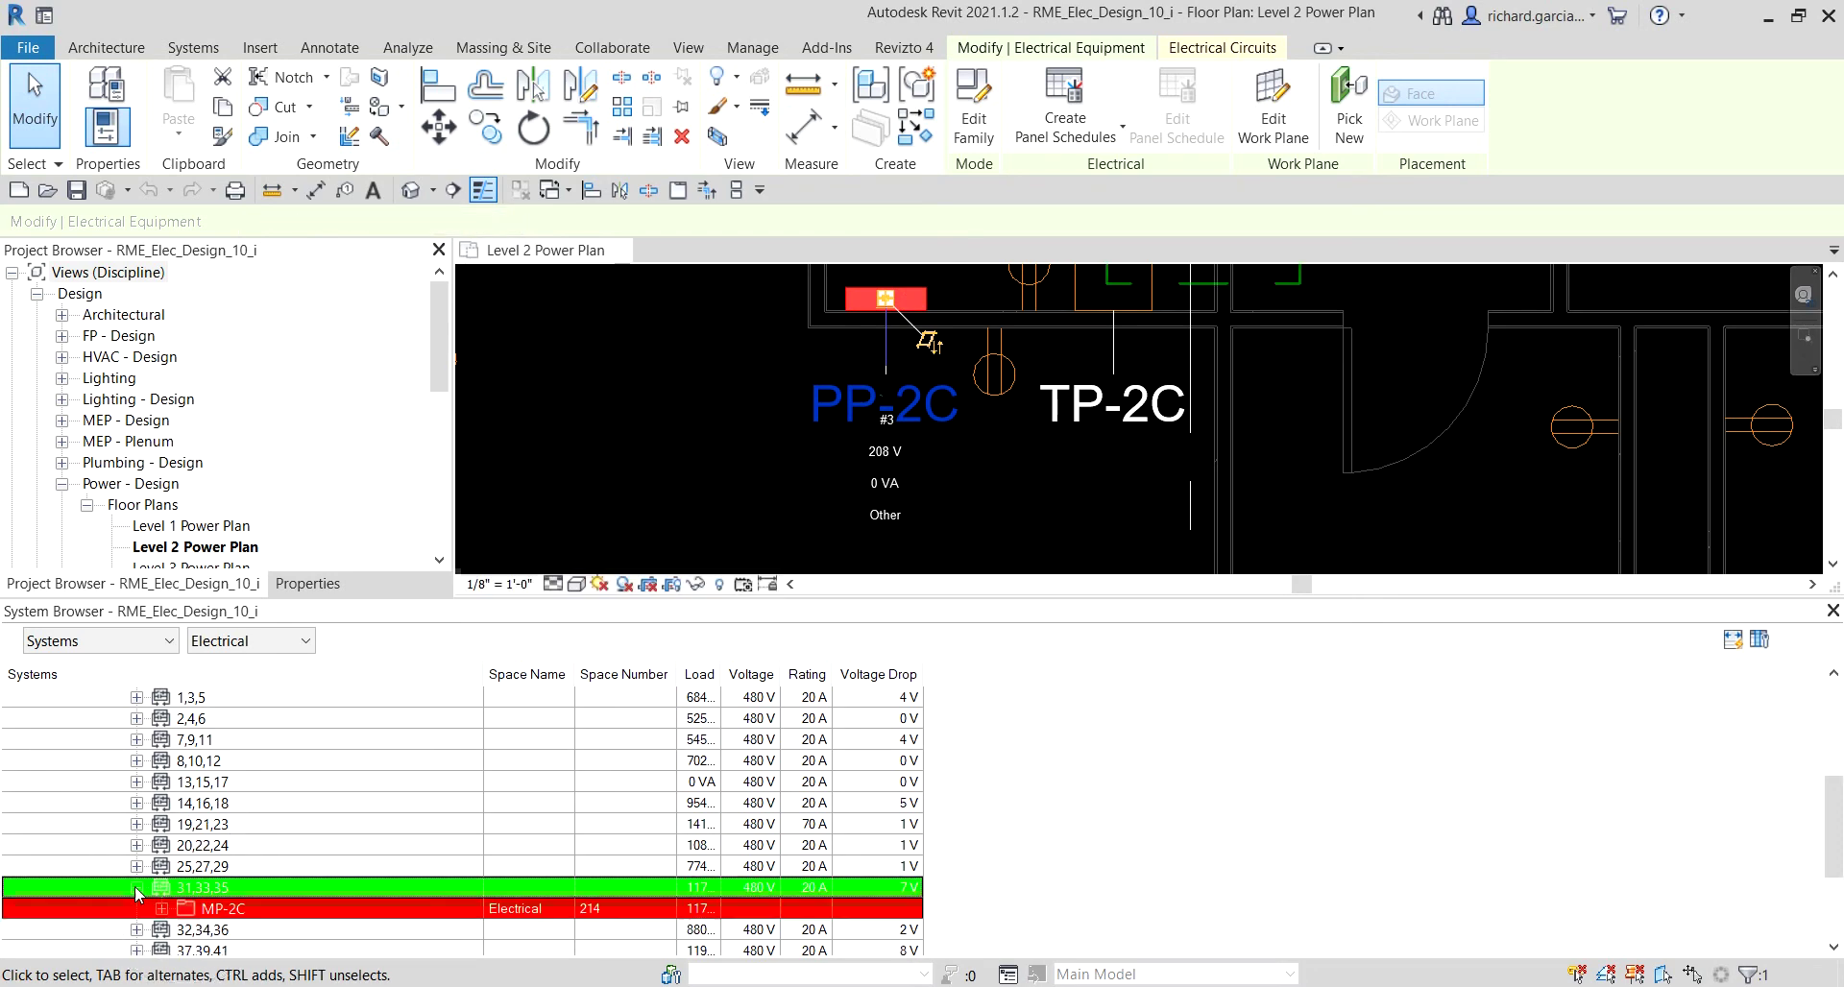
{"action": "left_click", "coordinate": [161, 908]}
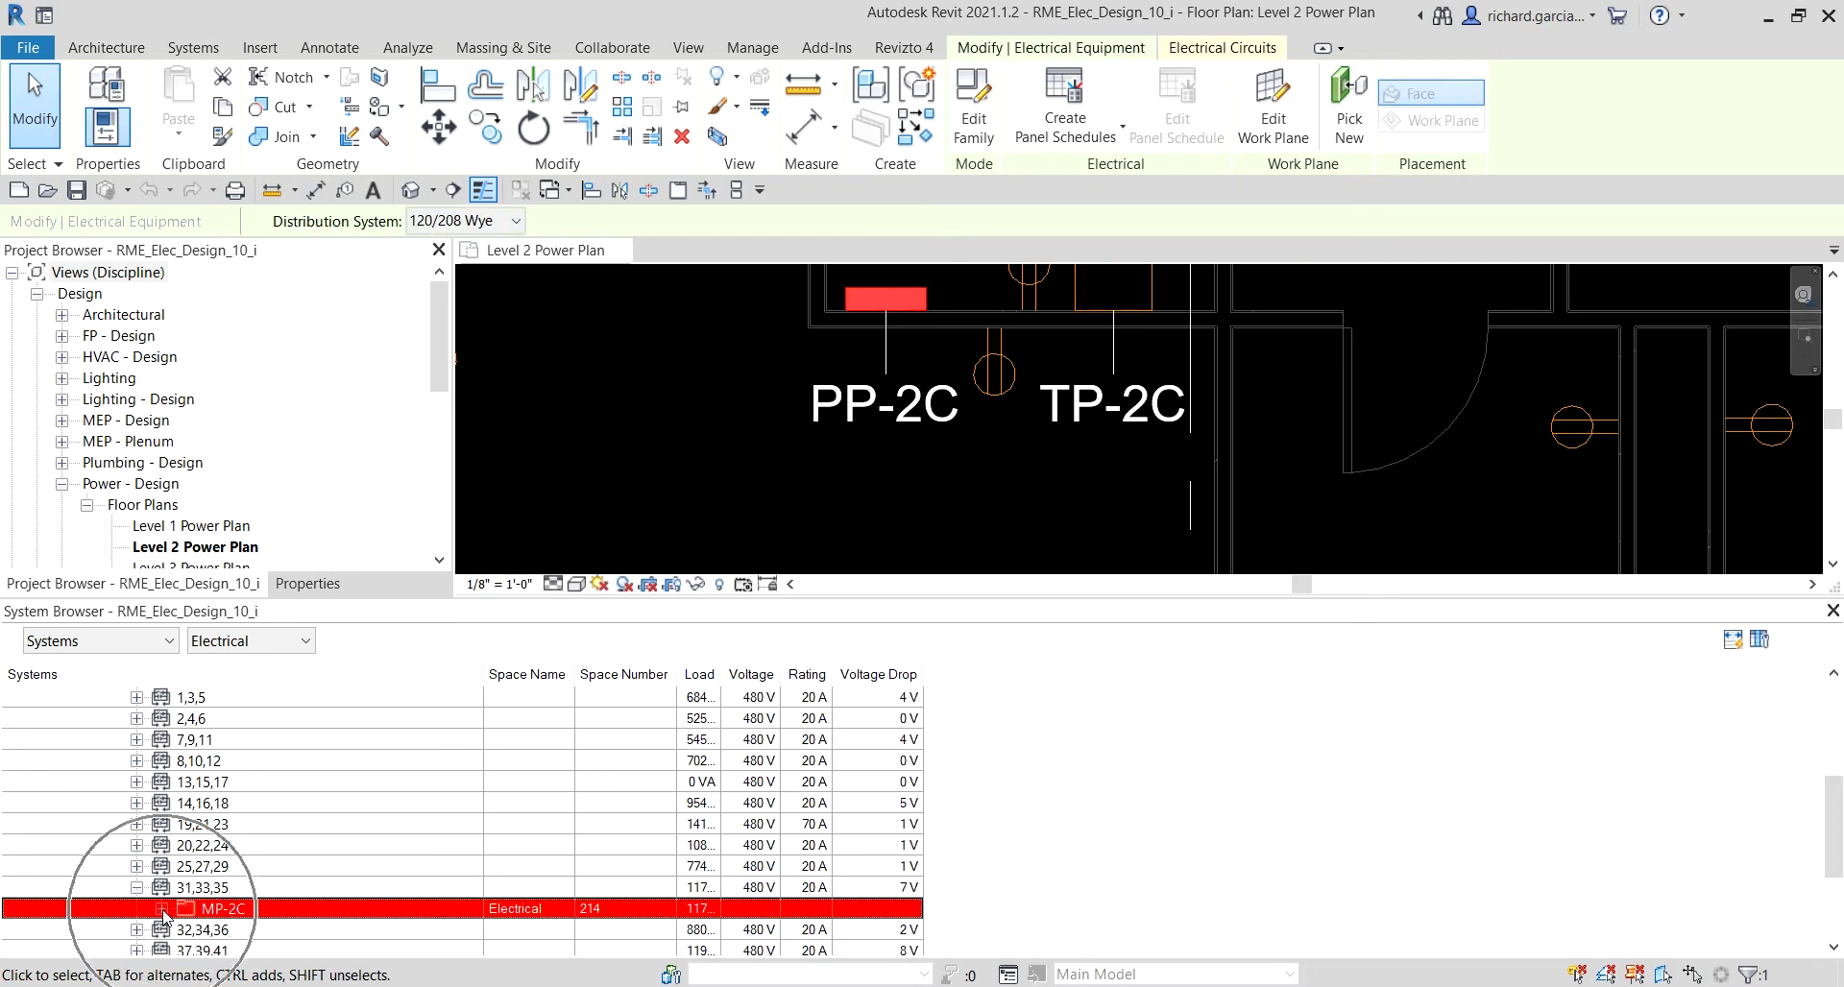
{"action": "scroll", "coordinate": [176, 908], "scroll_direction": "down", "scroll_amount": 1}
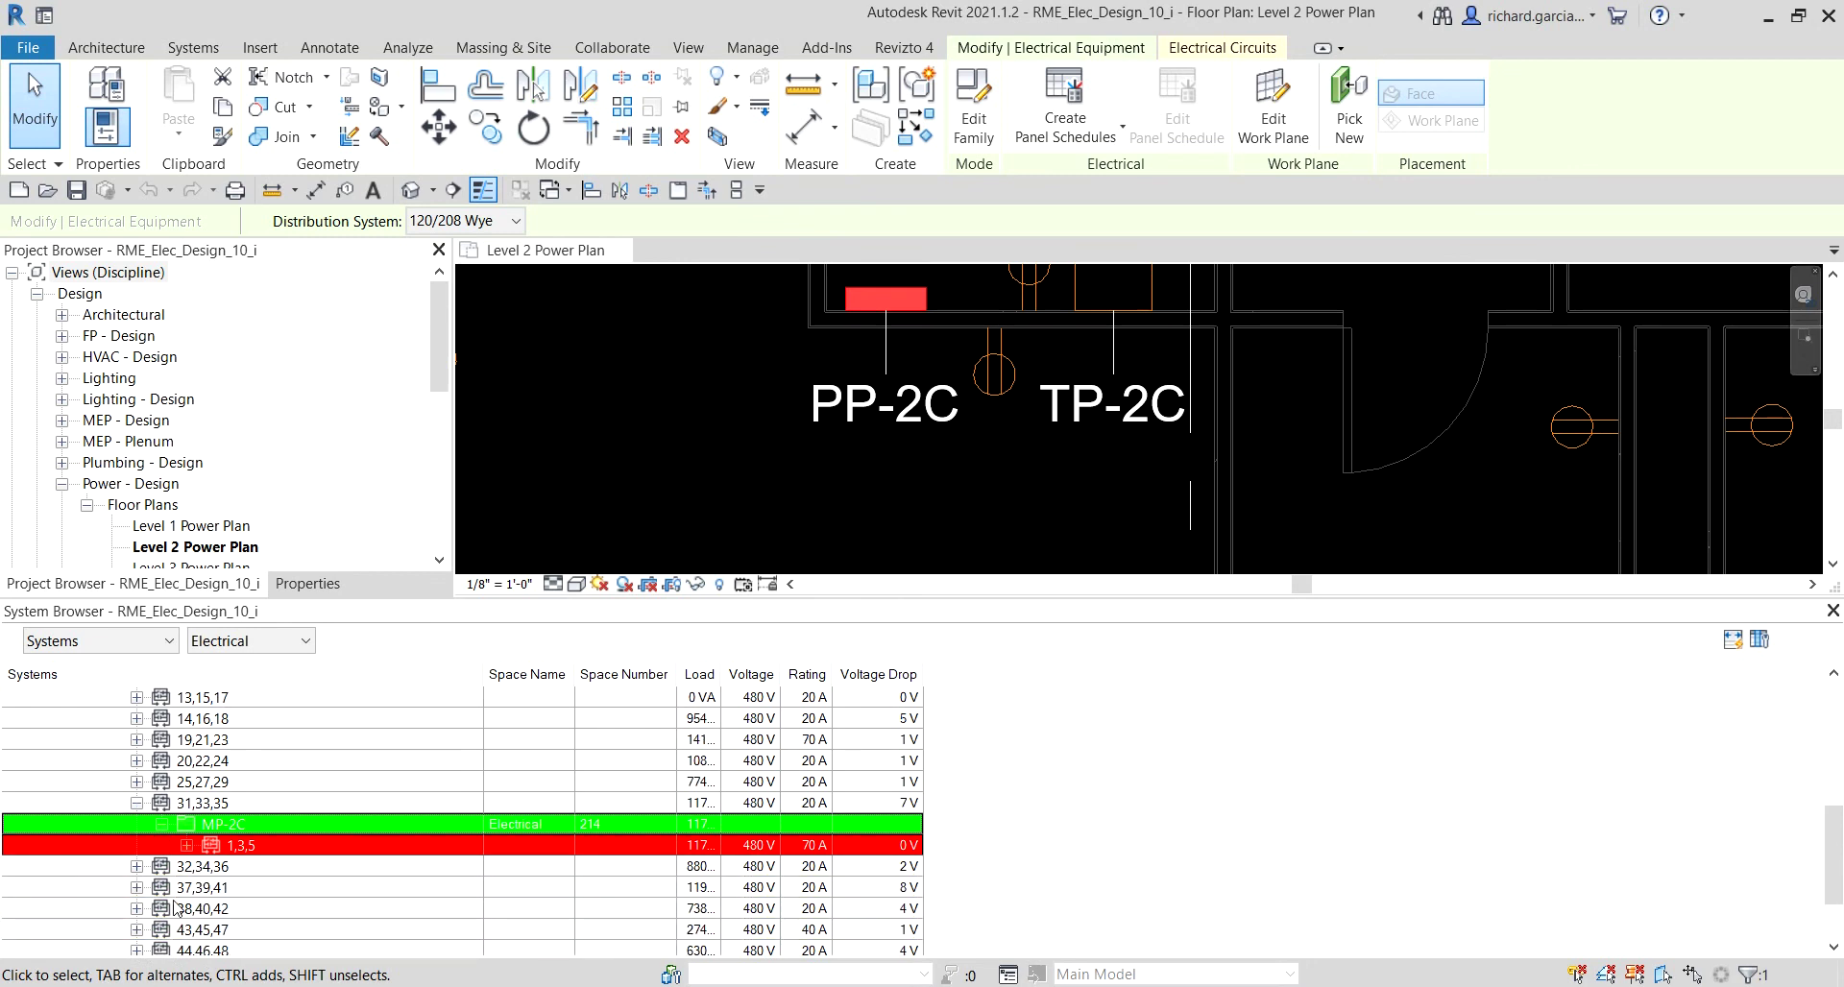
{"action": "left_click", "coordinate": [186, 845]}
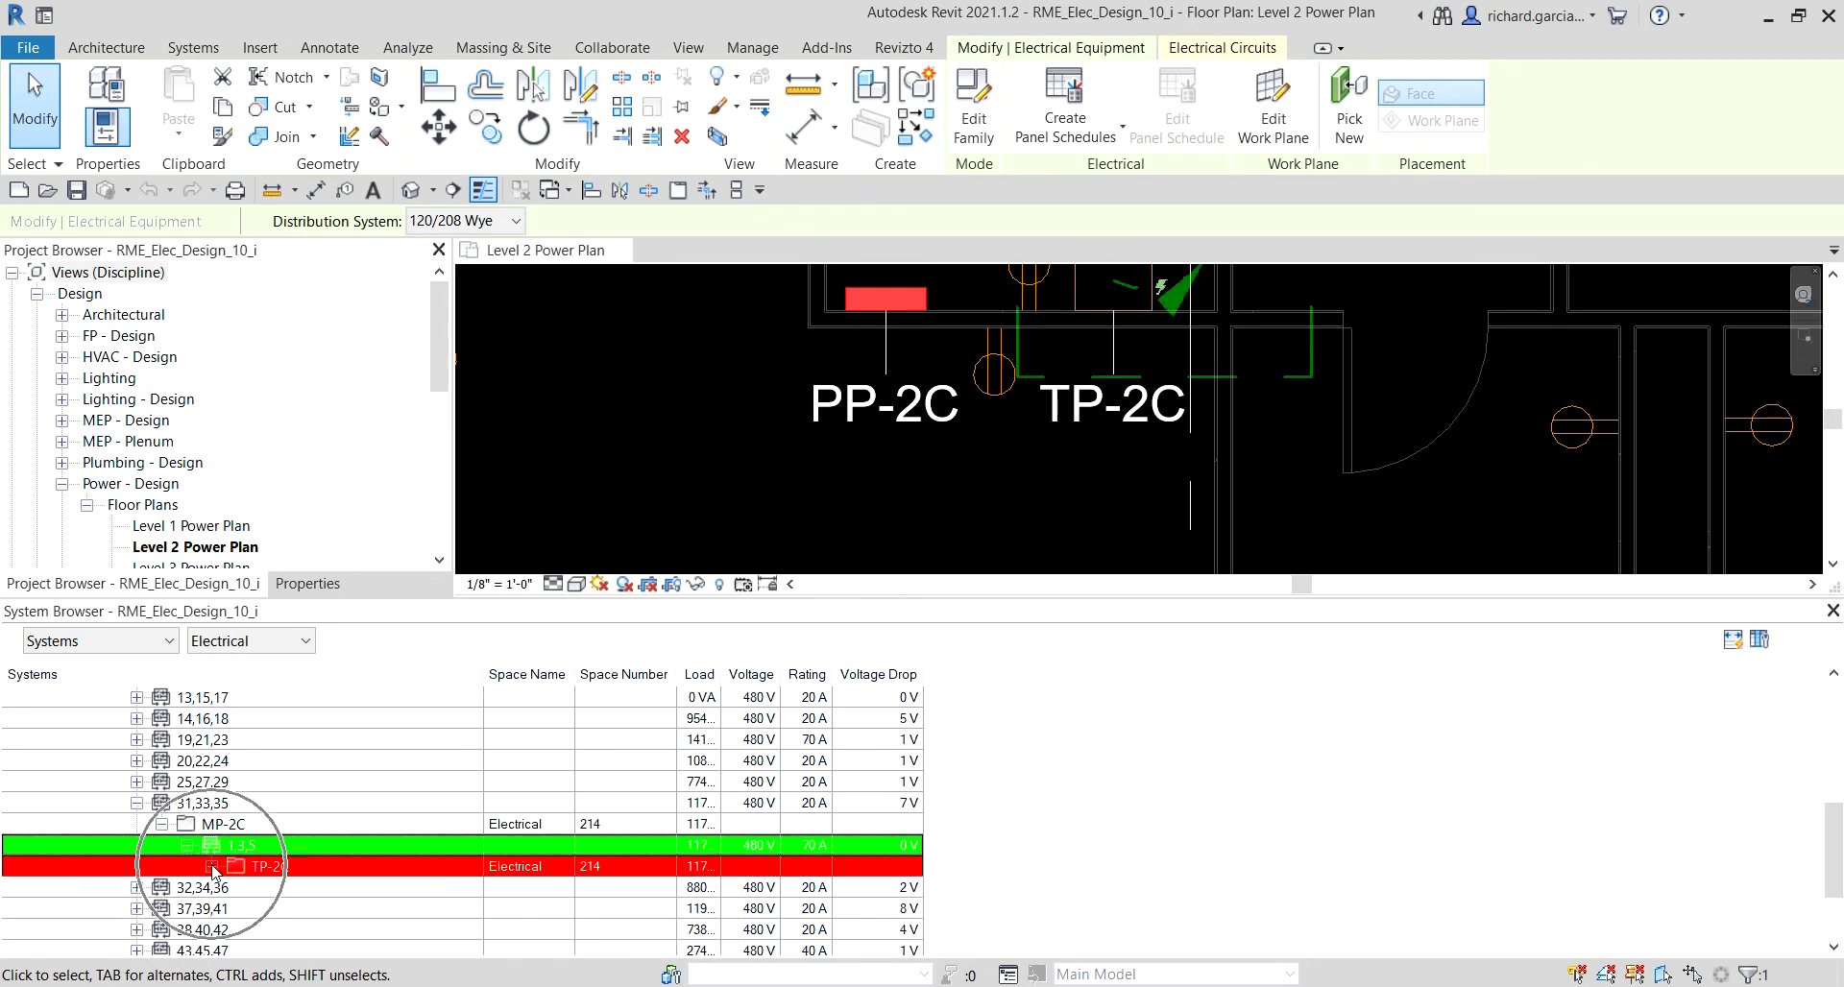
{"action": "left_click", "coordinate": [211, 867]}
{"action": "left_click", "coordinate": [236, 888]}
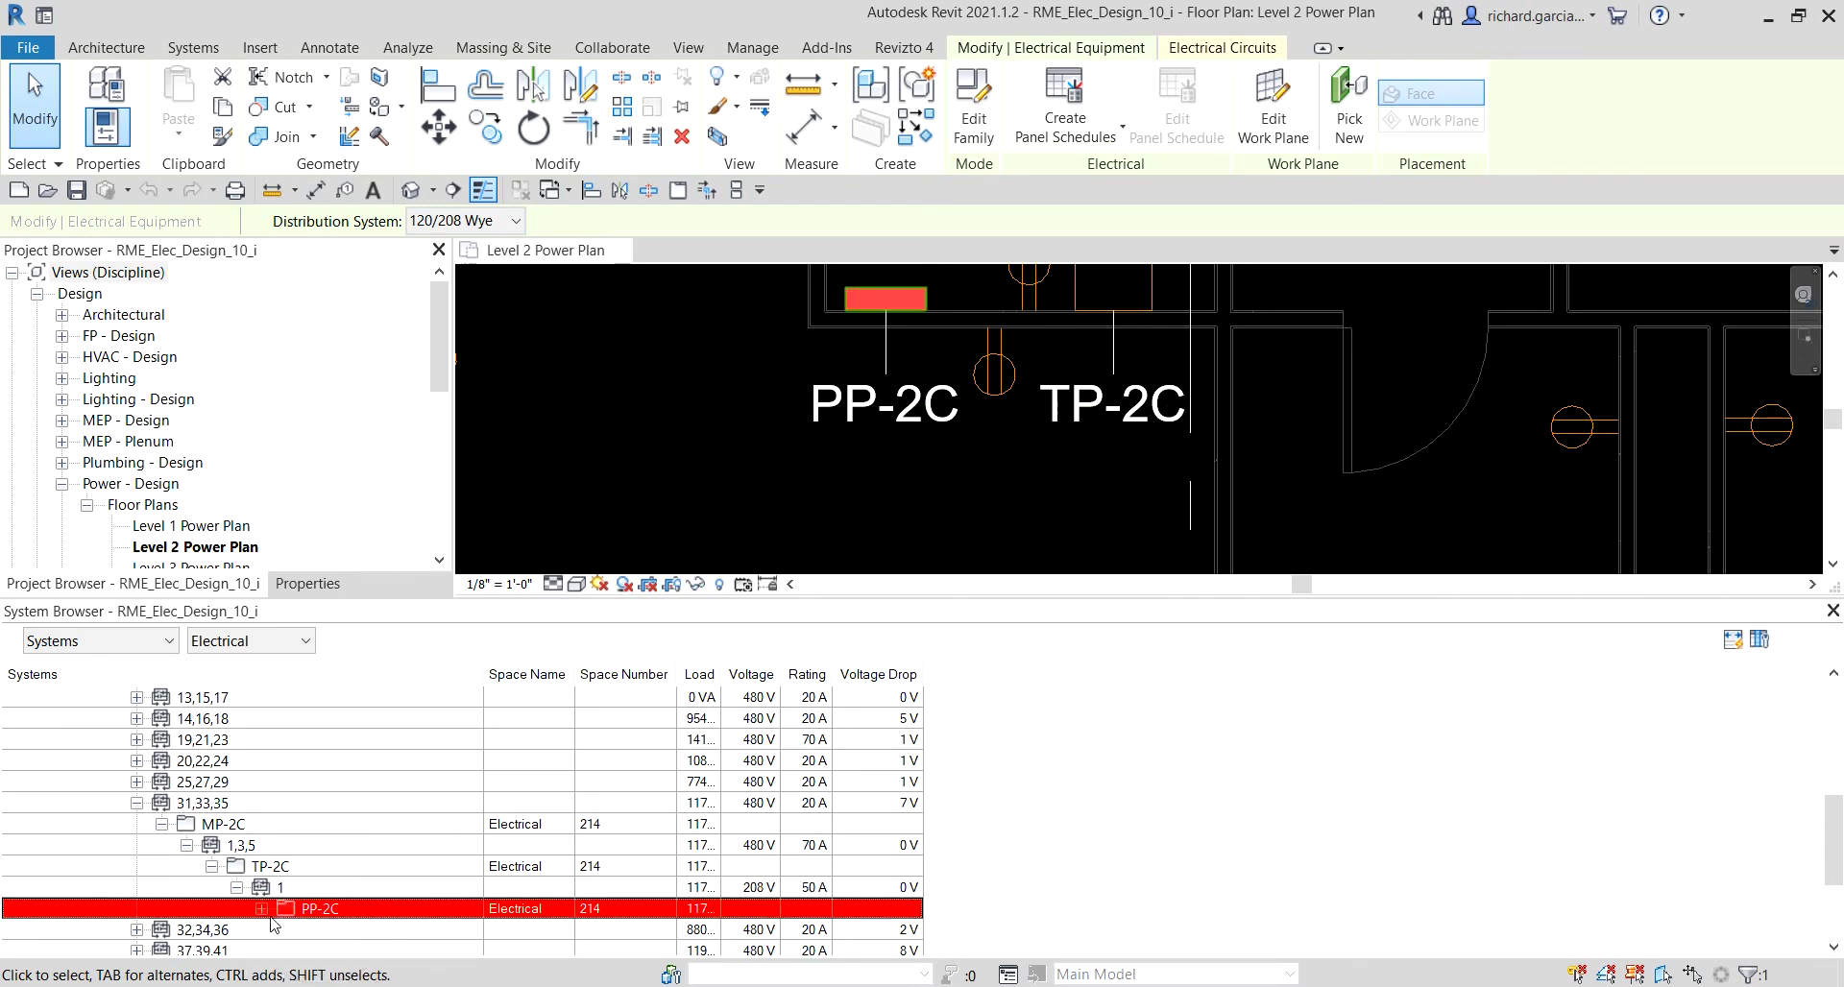
{"action": "left_click", "coordinate": [260, 910]}
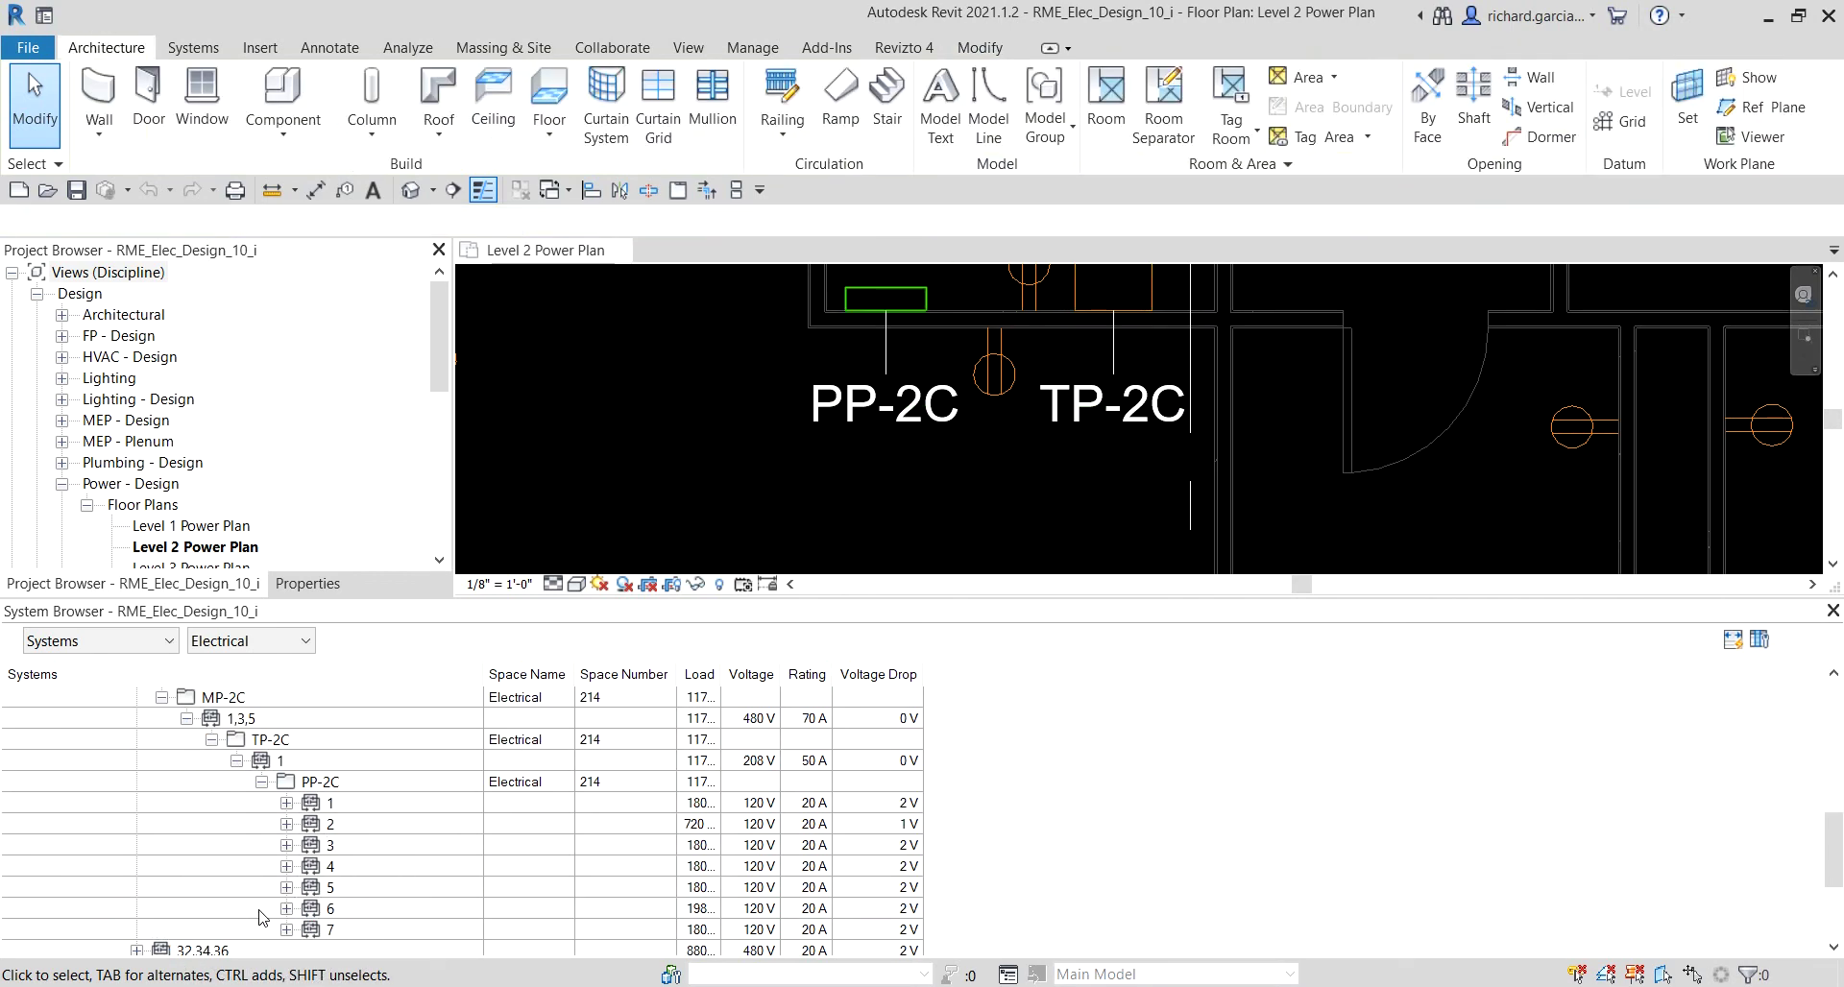
{"action": "scroll", "coordinate": [591, 836], "scroll_direction": "down", "scroll_amount": 1}
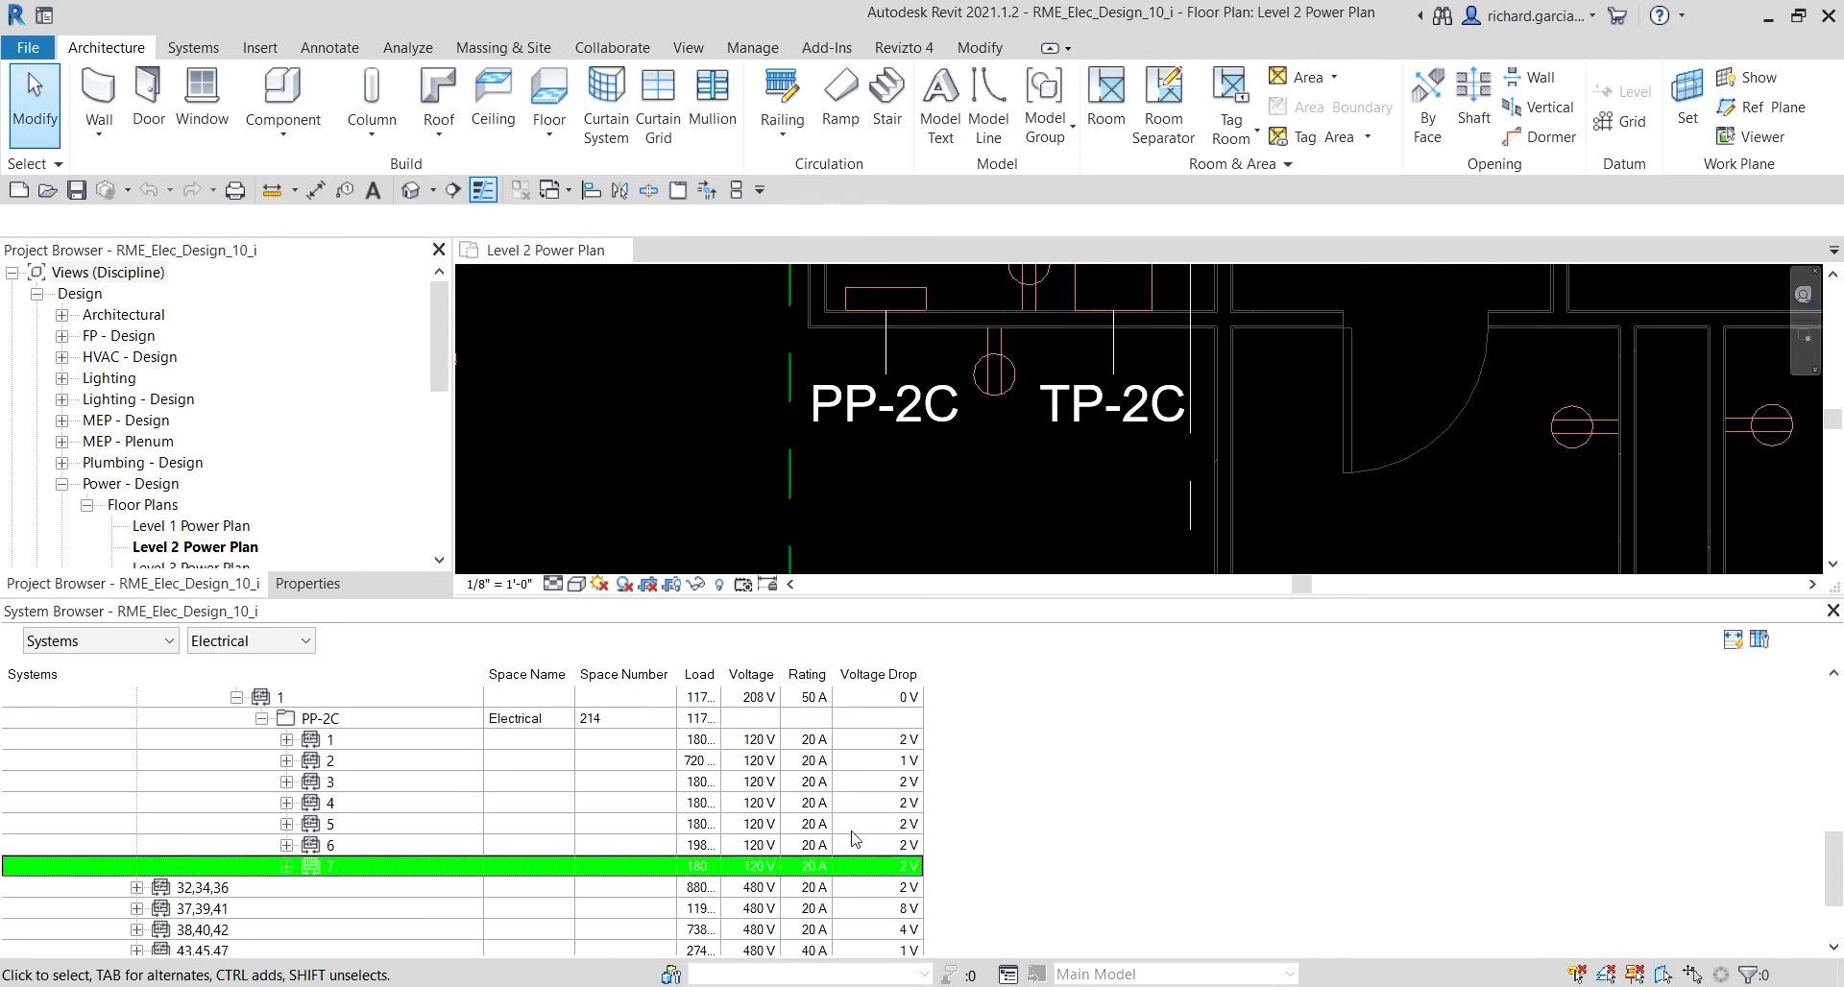
- Select the upper duplex receptacle on the Lounge wall beside the stairs to identify its circuit under PP-2C
{"action": "scroll", "coordinate": [849, 452], "scroll_direction": "down", "scroll_amount": 3}
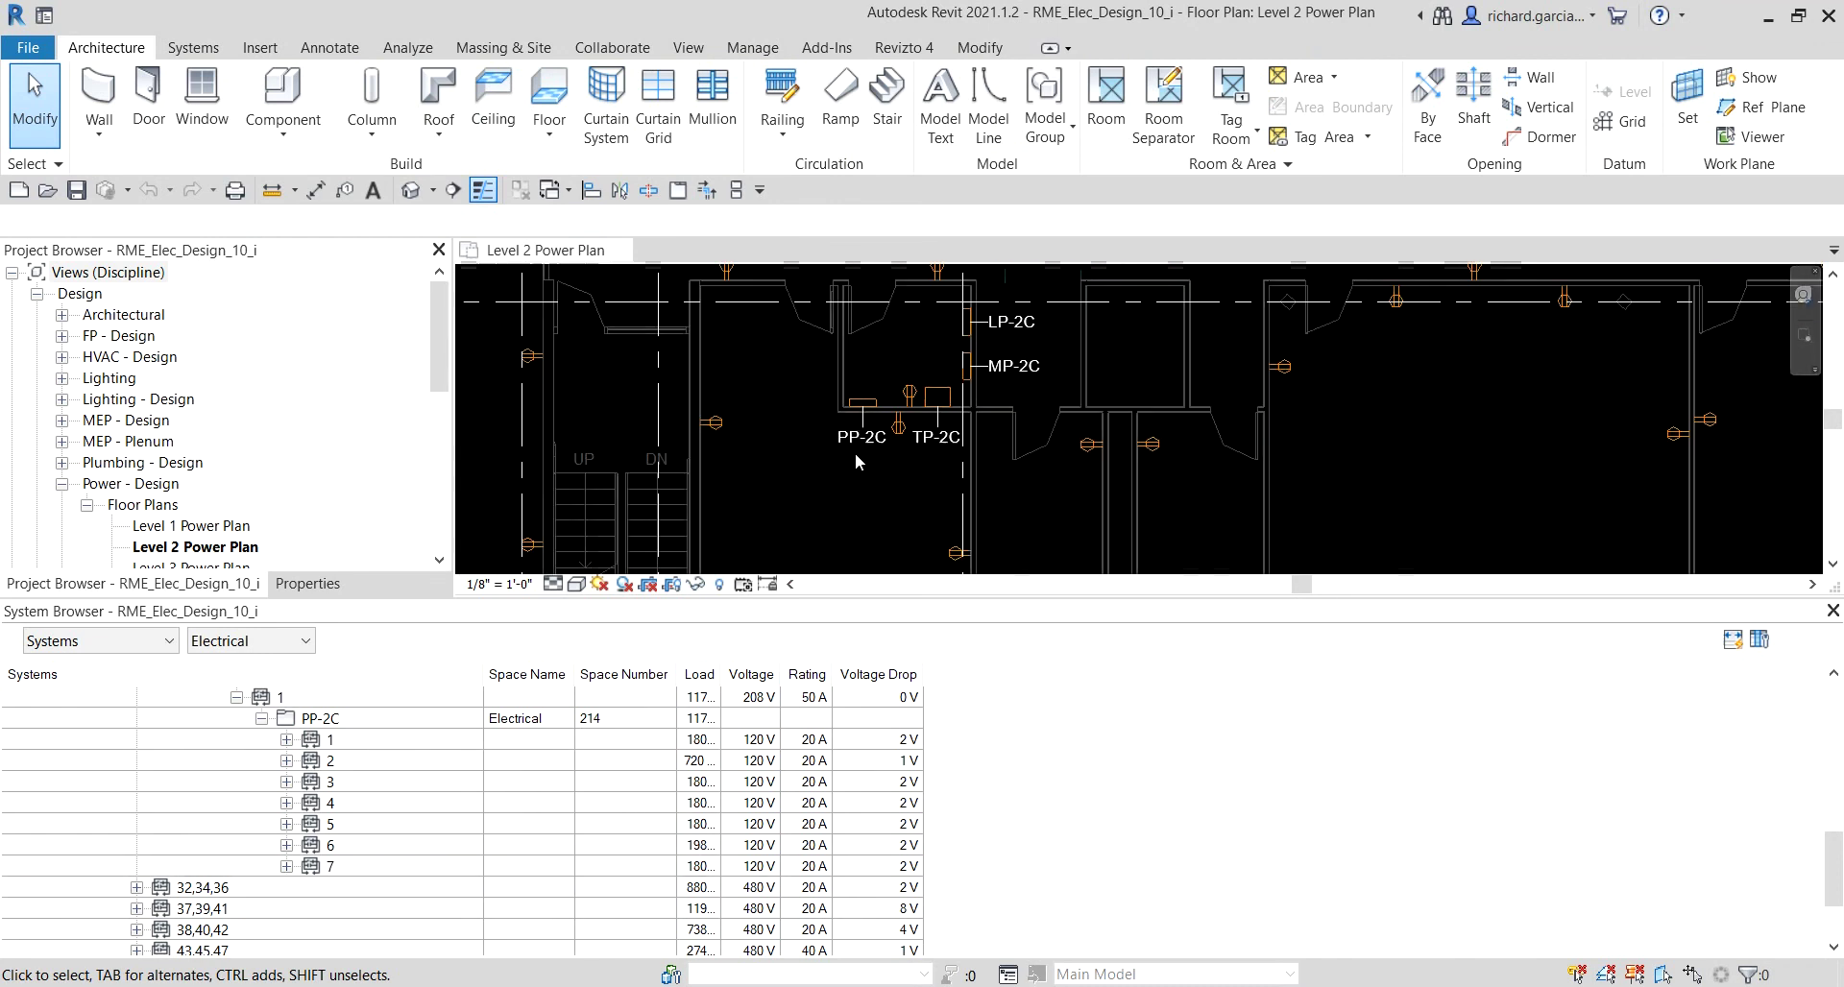
{"action": "middle_click_drag", "start_coordinate": [855, 453], "coordinate": [953, 397]}
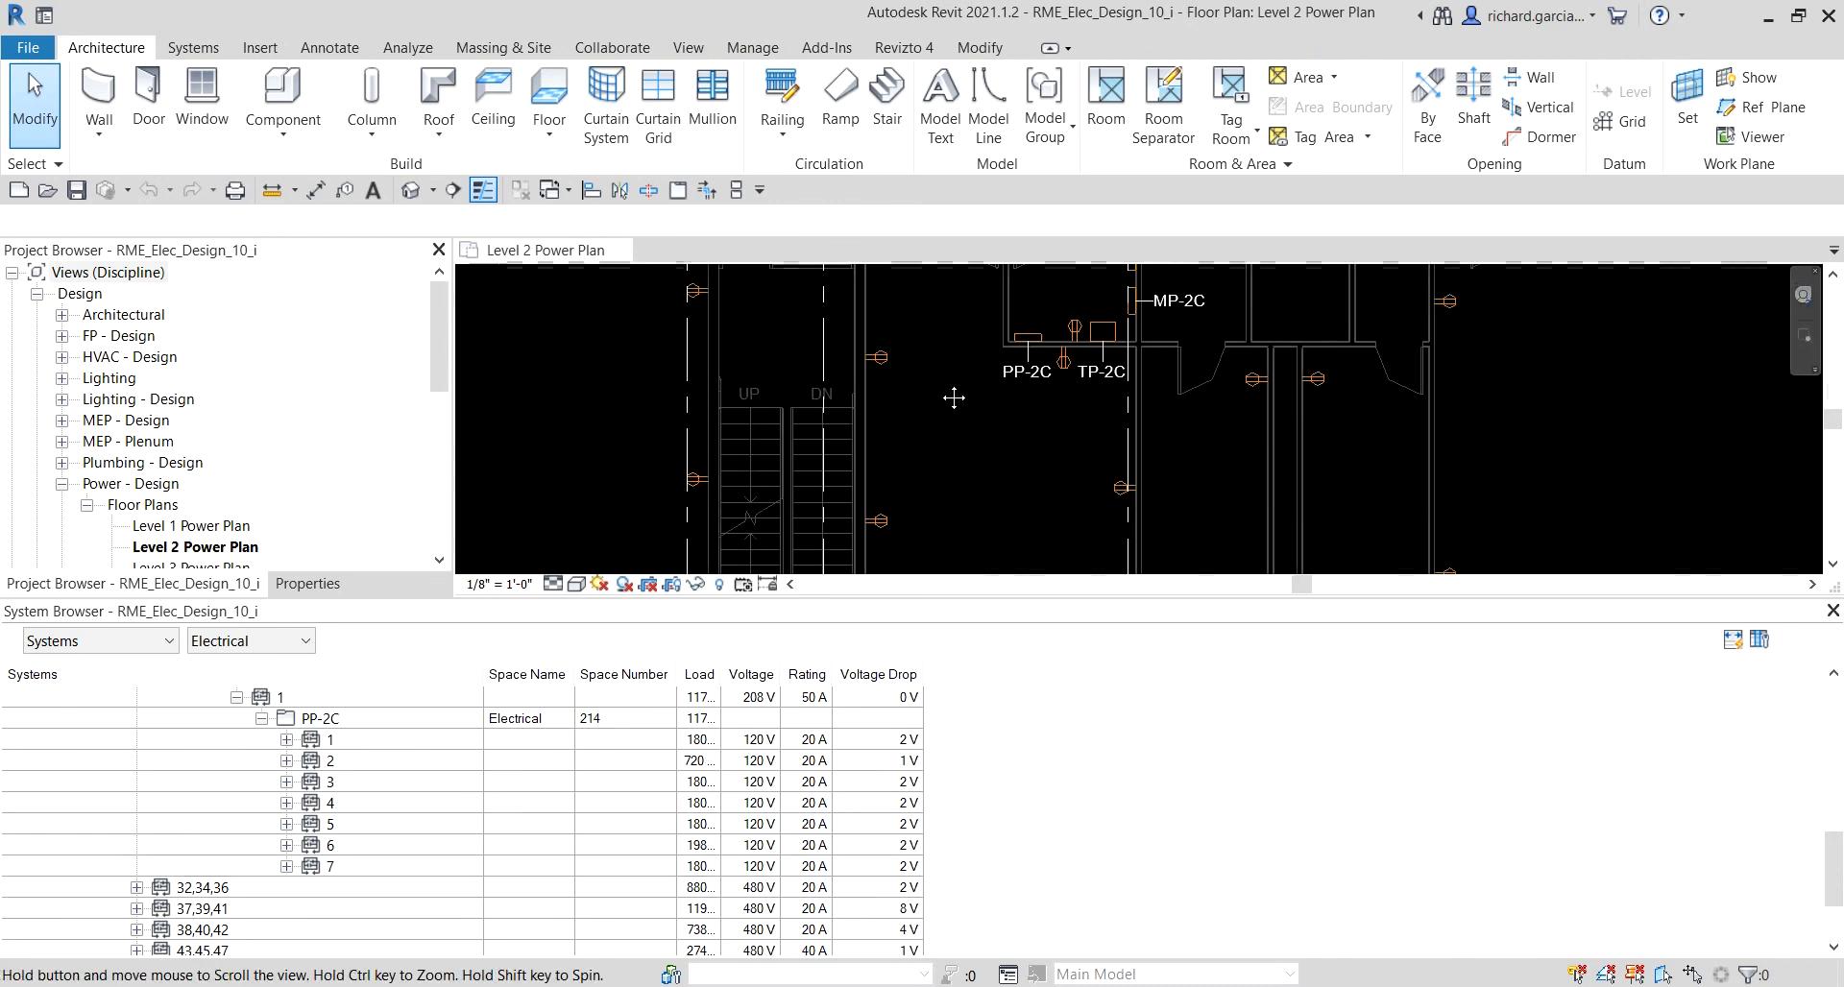
{"action": "left_click", "coordinate": [885, 359]}
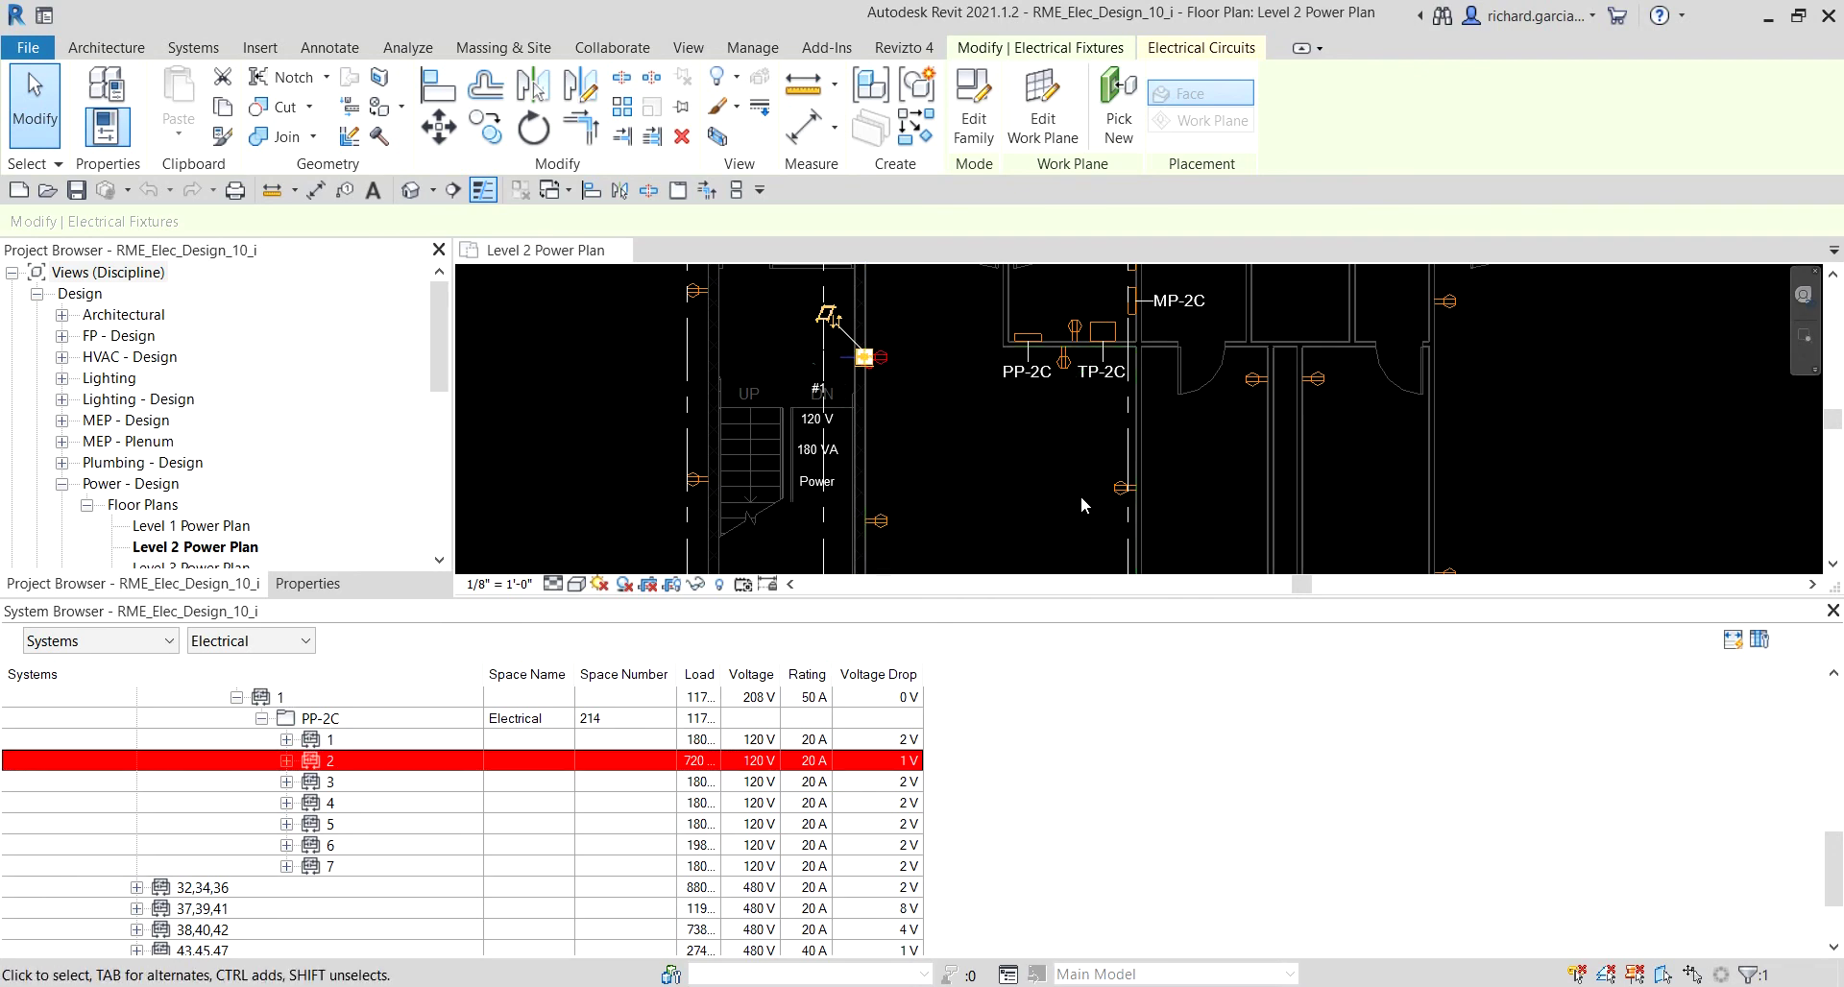
{"action": "scroll", "coordinate": [1081, 496], "scroll_direction": "down", "scroll_amount": 4}
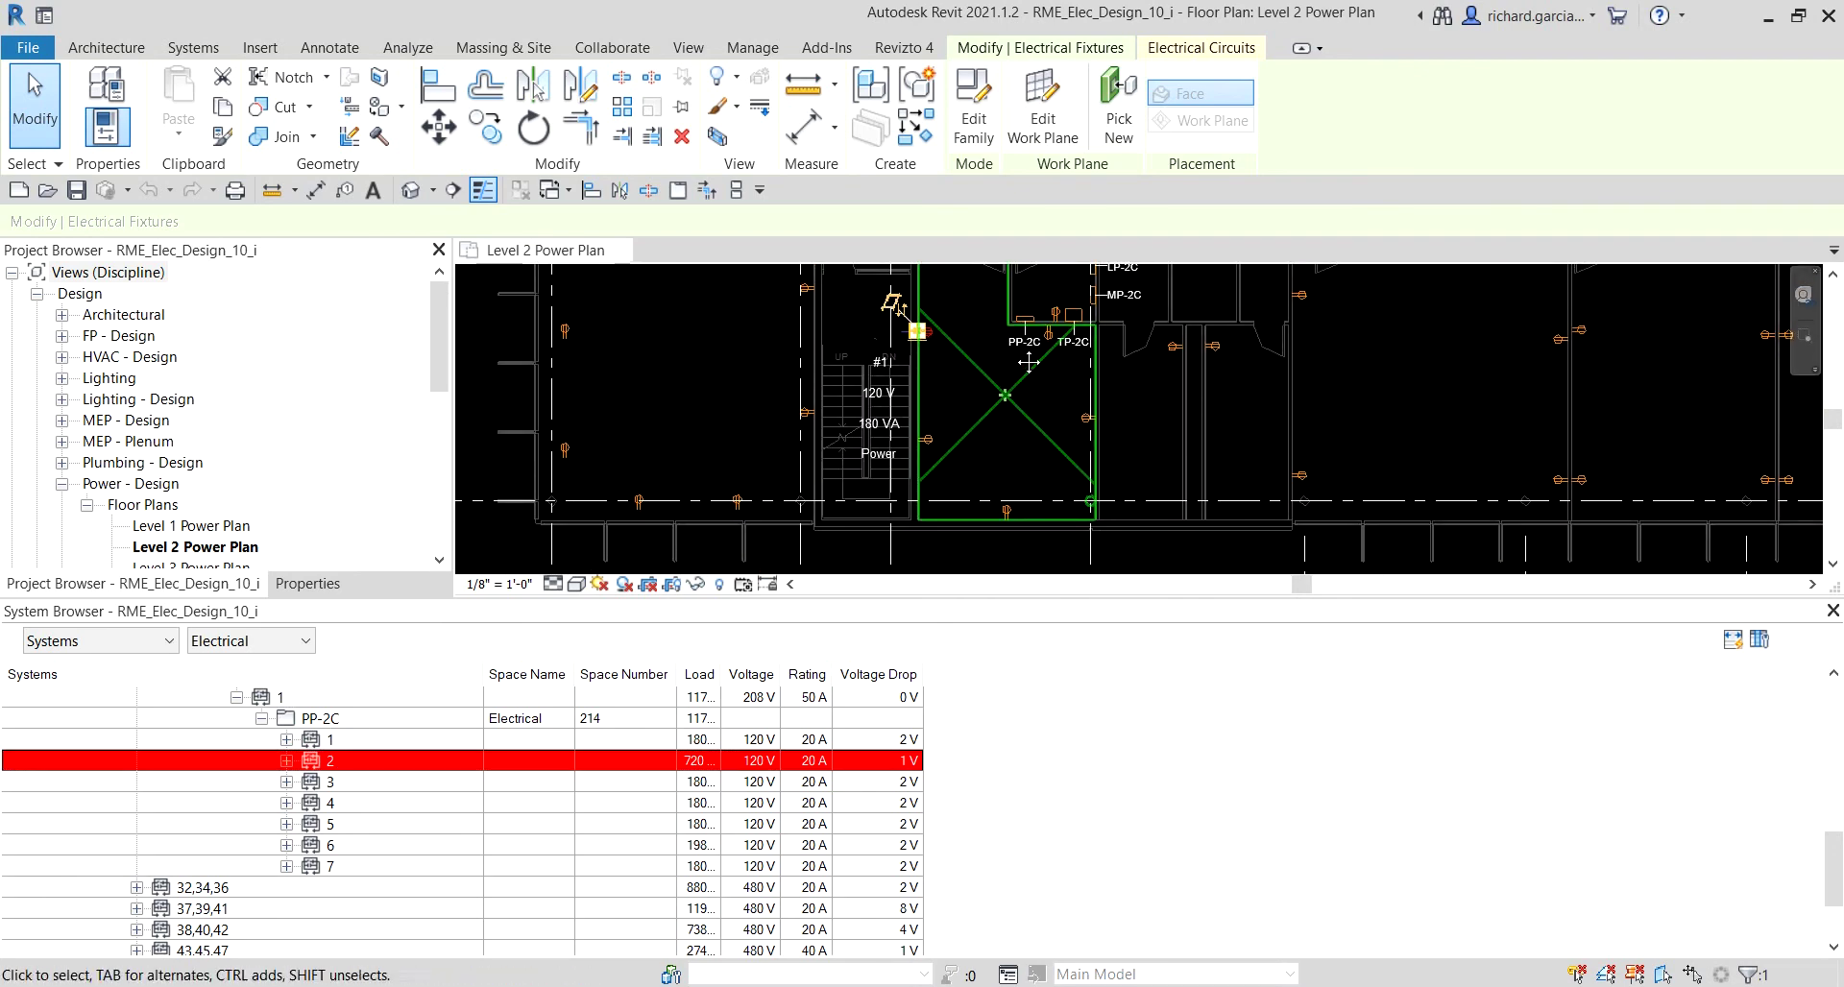
{"action": "scroll", "coordinate": [1028, 362], "scroll_direction": "up", "scroll_amount": 3}
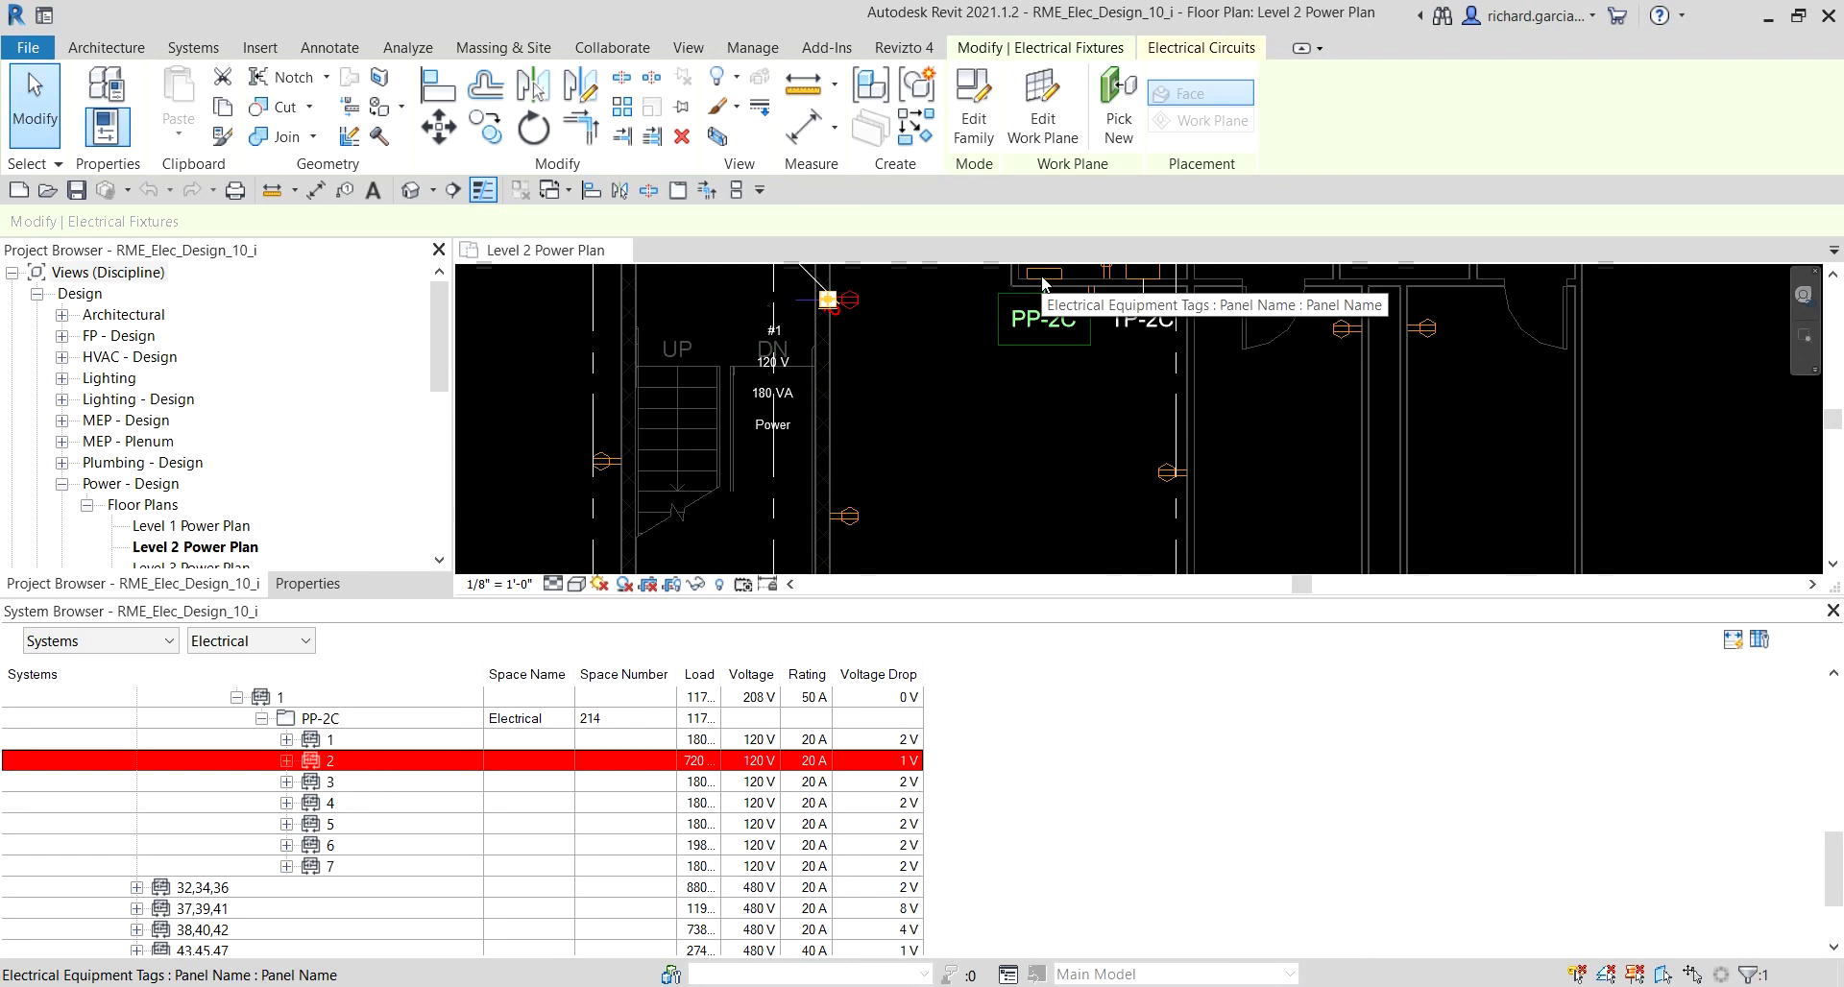
- Select circuit 2 under PP-2C, expand it to its Lounge receptacles, and widen the Systems column to fit their full names
{"action": "left_click", "coordinate": [323, 768]}
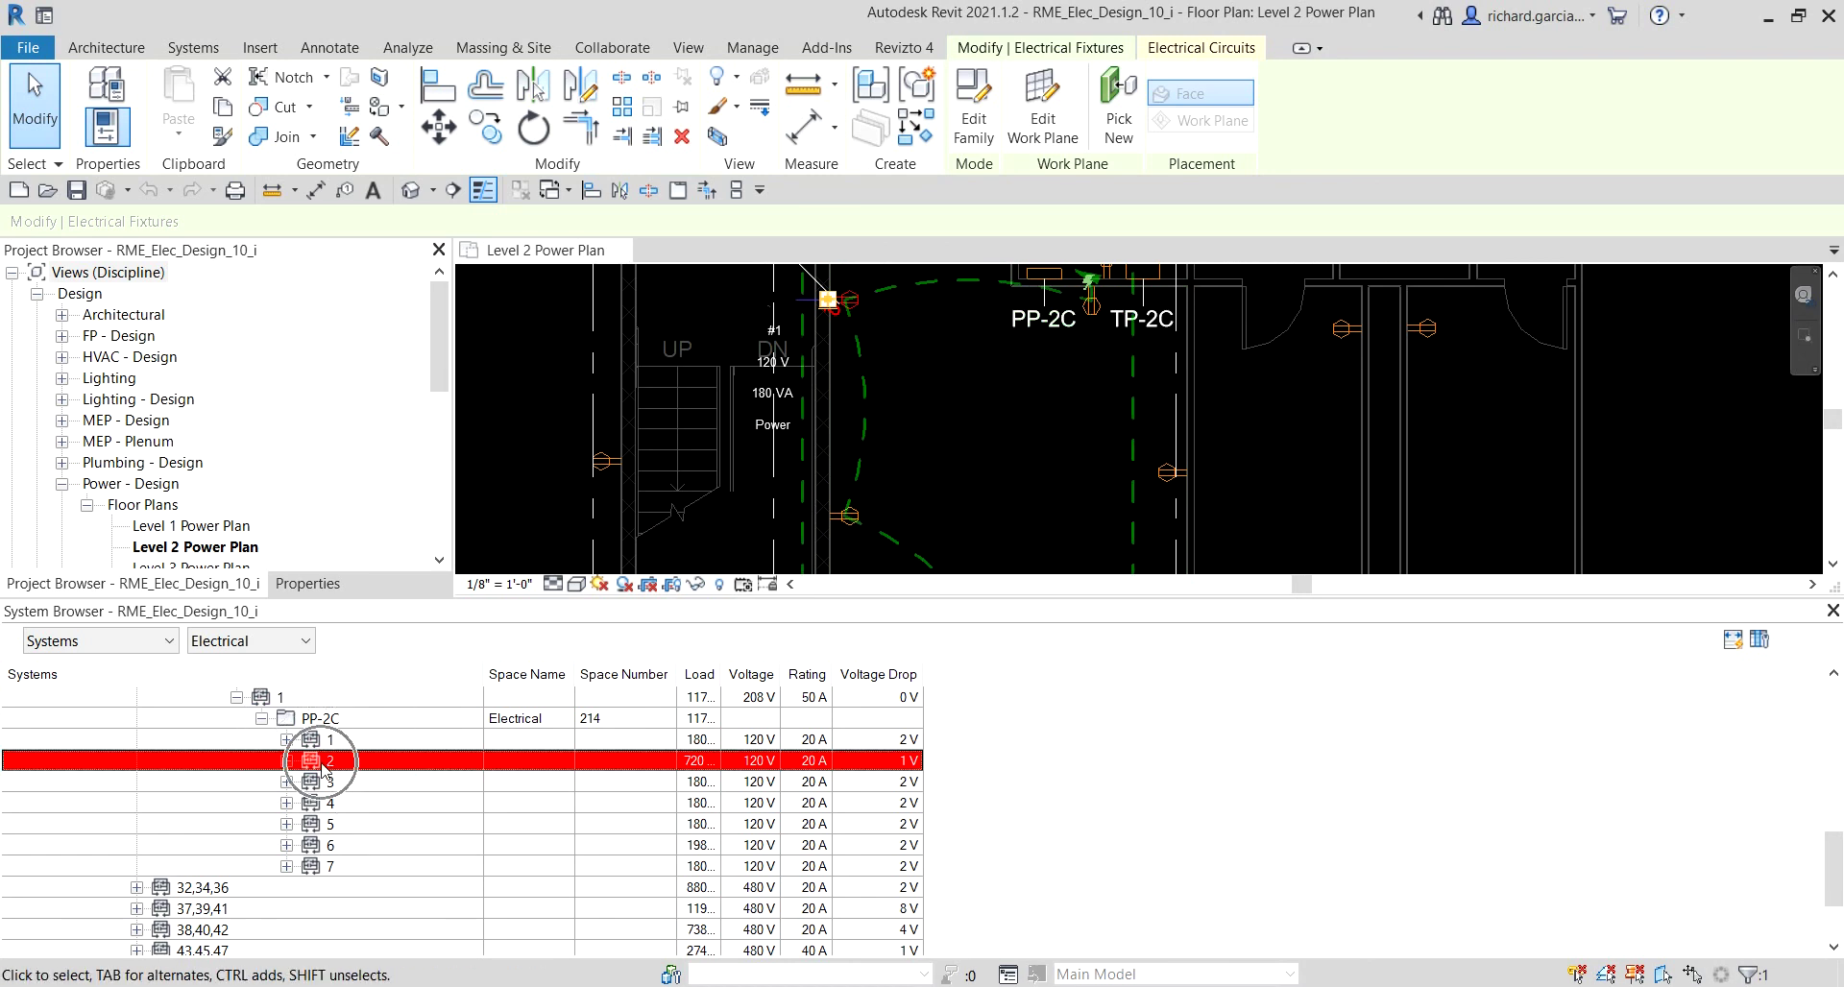
{"action": "left_click", "coordinate": [332, 768]}
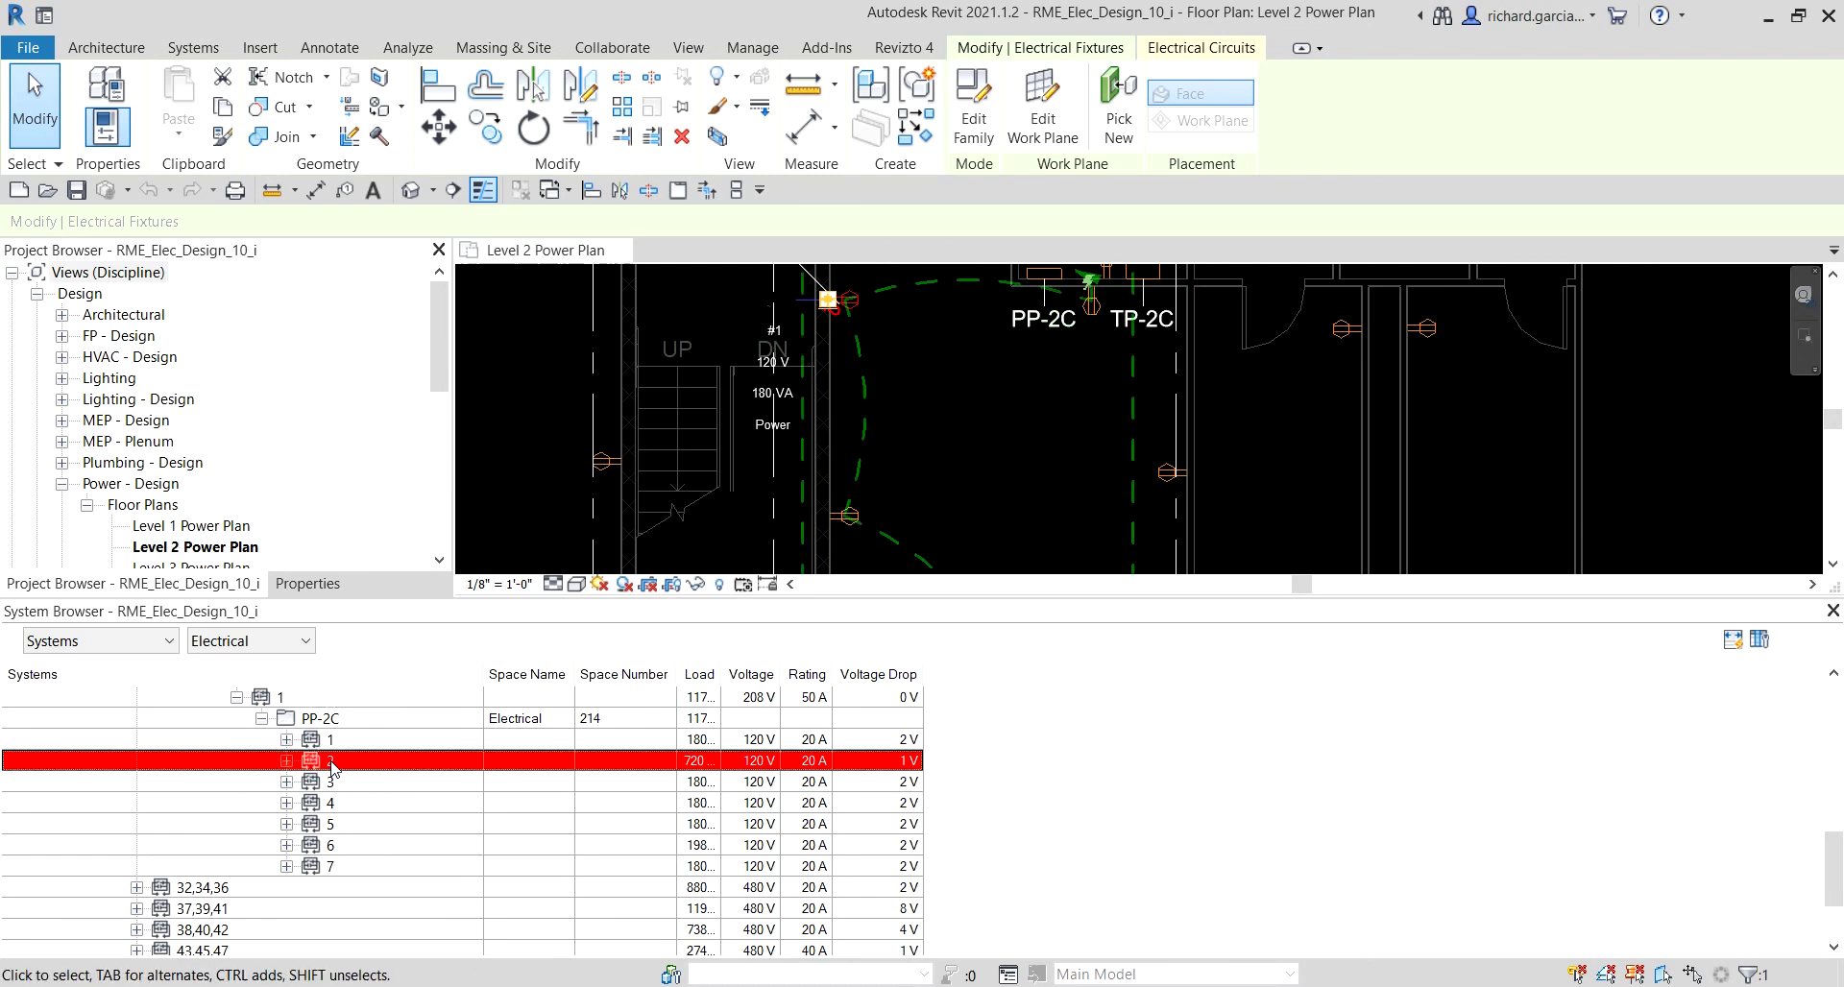
{"action": "scroll", "coordinate": [332, 769], "scroll_direction": "down", "scroll_amount": 1}
{"action": "scroll", "coordinate": [1101, 463], "scroll_direction": "down", "scroll_amount": 3}
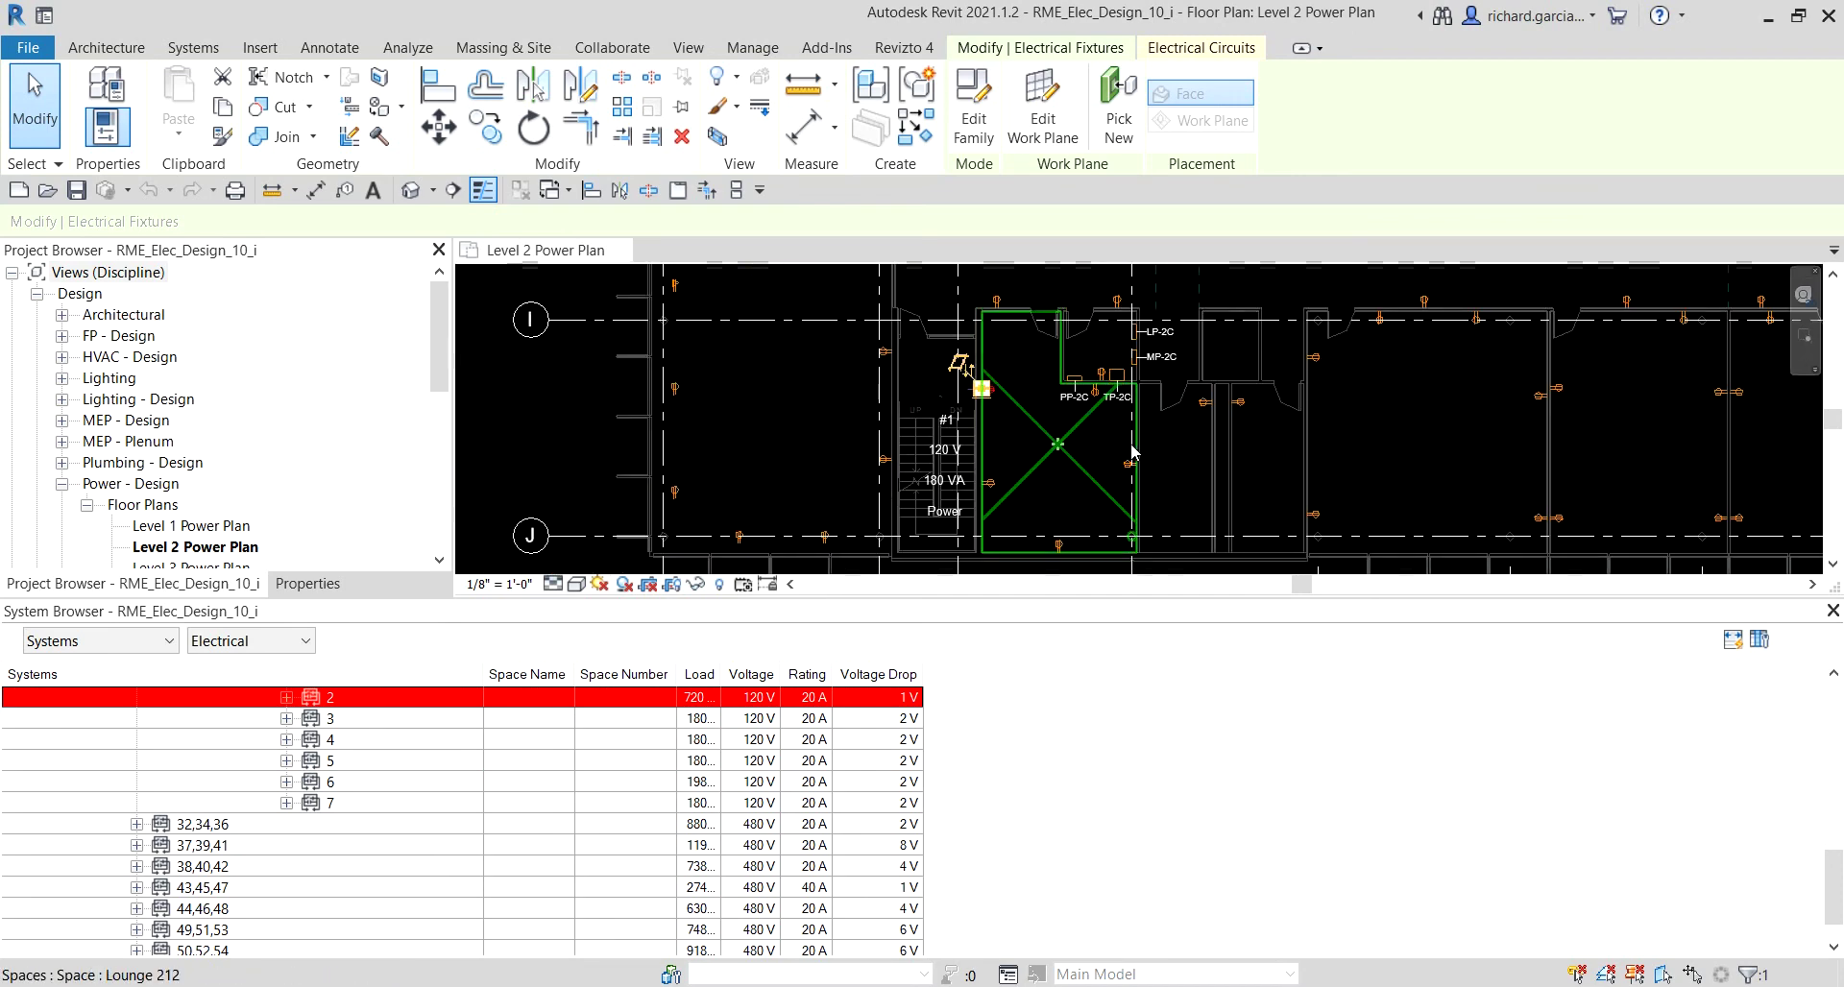
{"action": "left_click", "coordinate": [346, 699]}
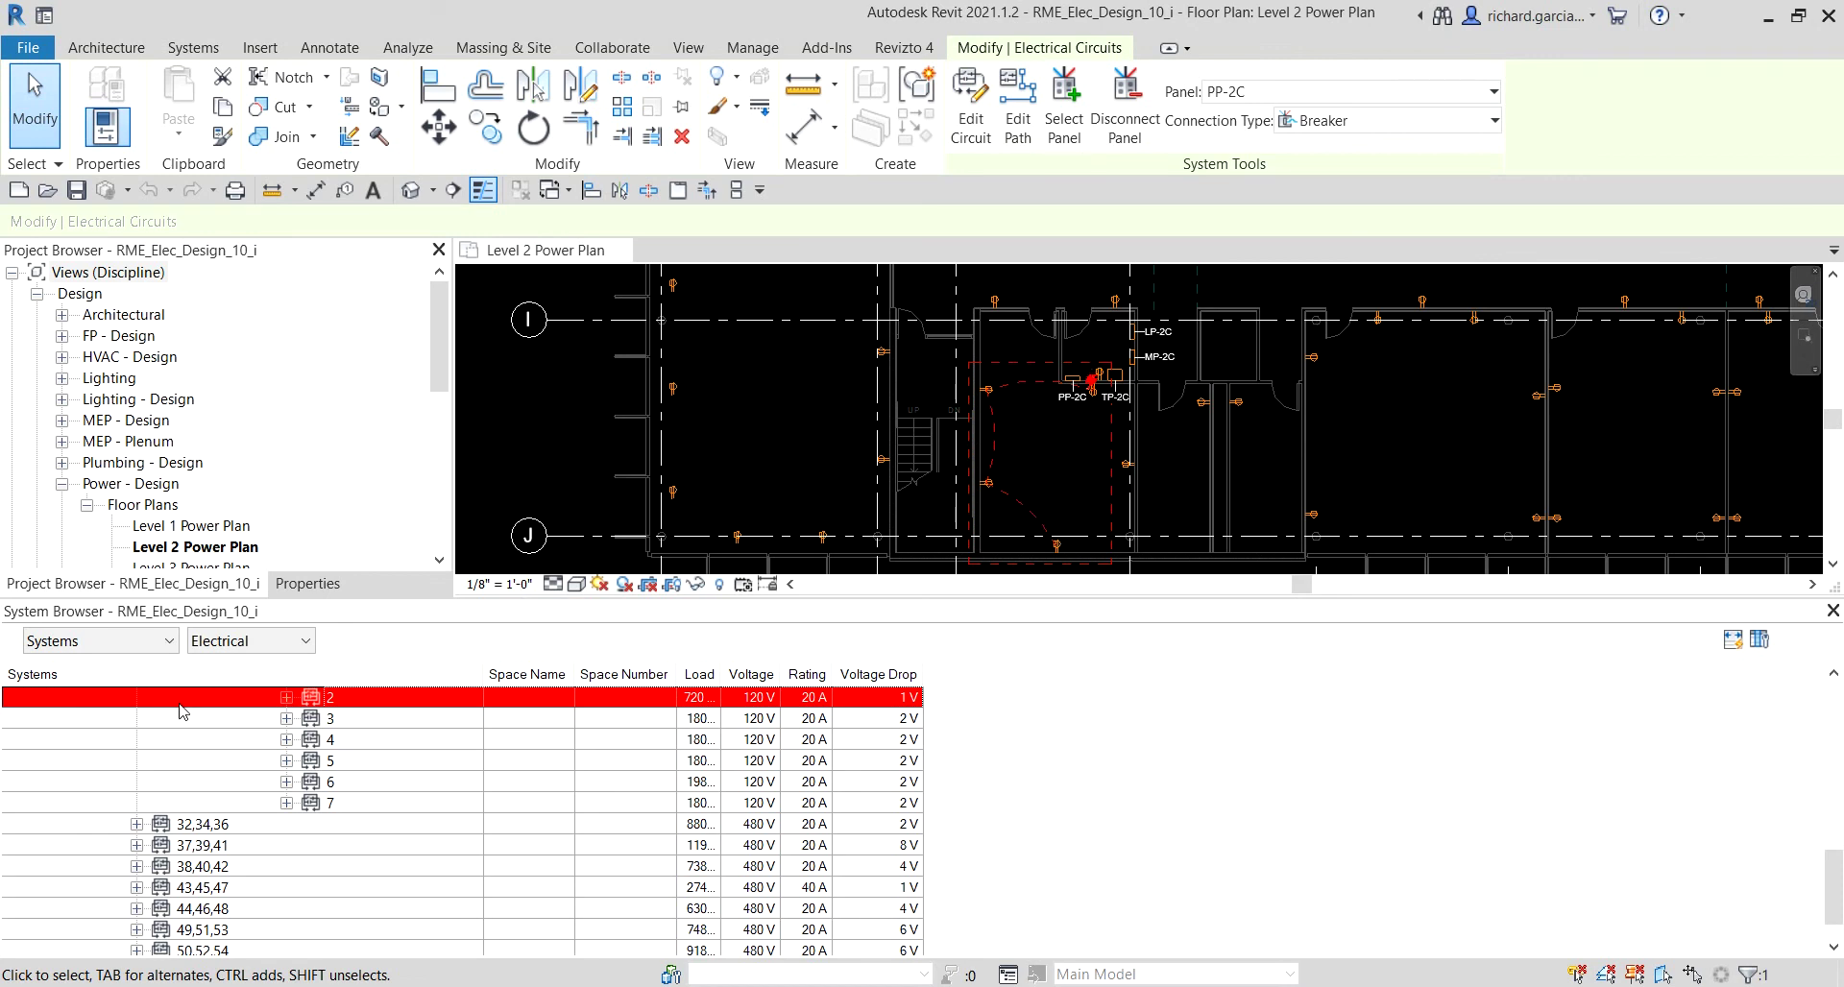
{"action": "left_click", "coordinate": [287, 698]}
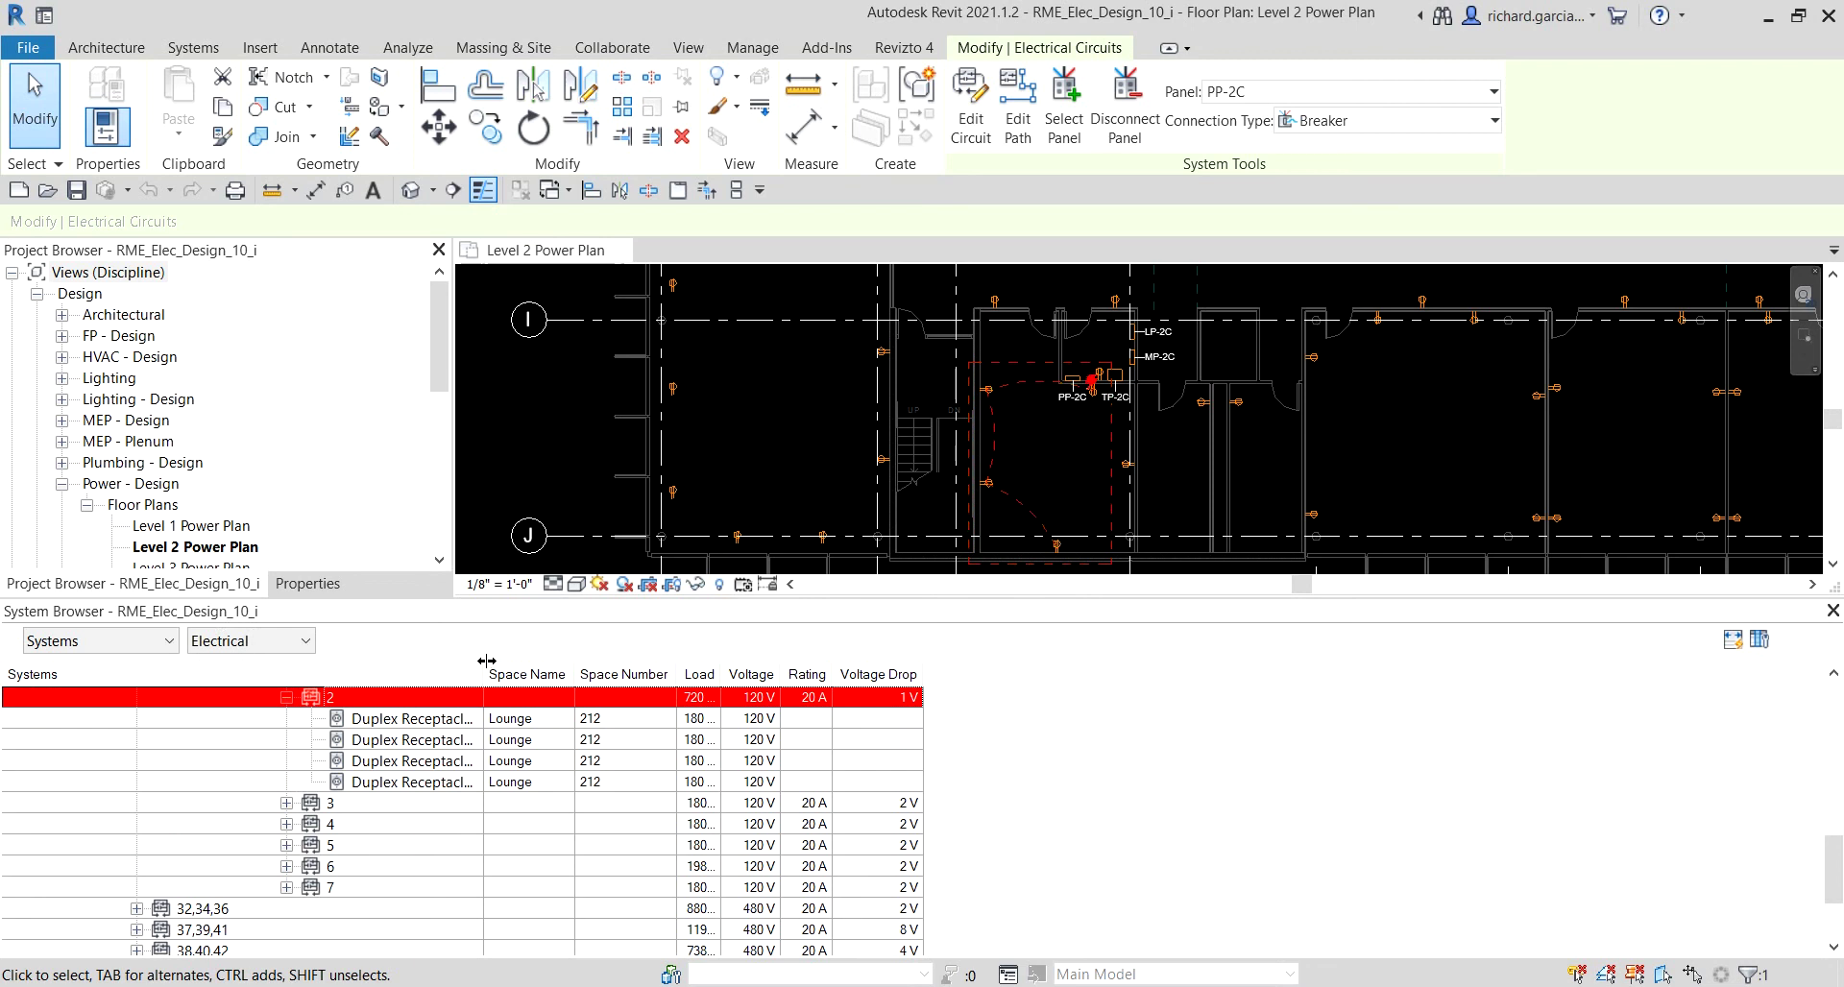
{"action": "left_click_drag", "start_coordinate": [485, 674], "coordinate": [593, 678]}
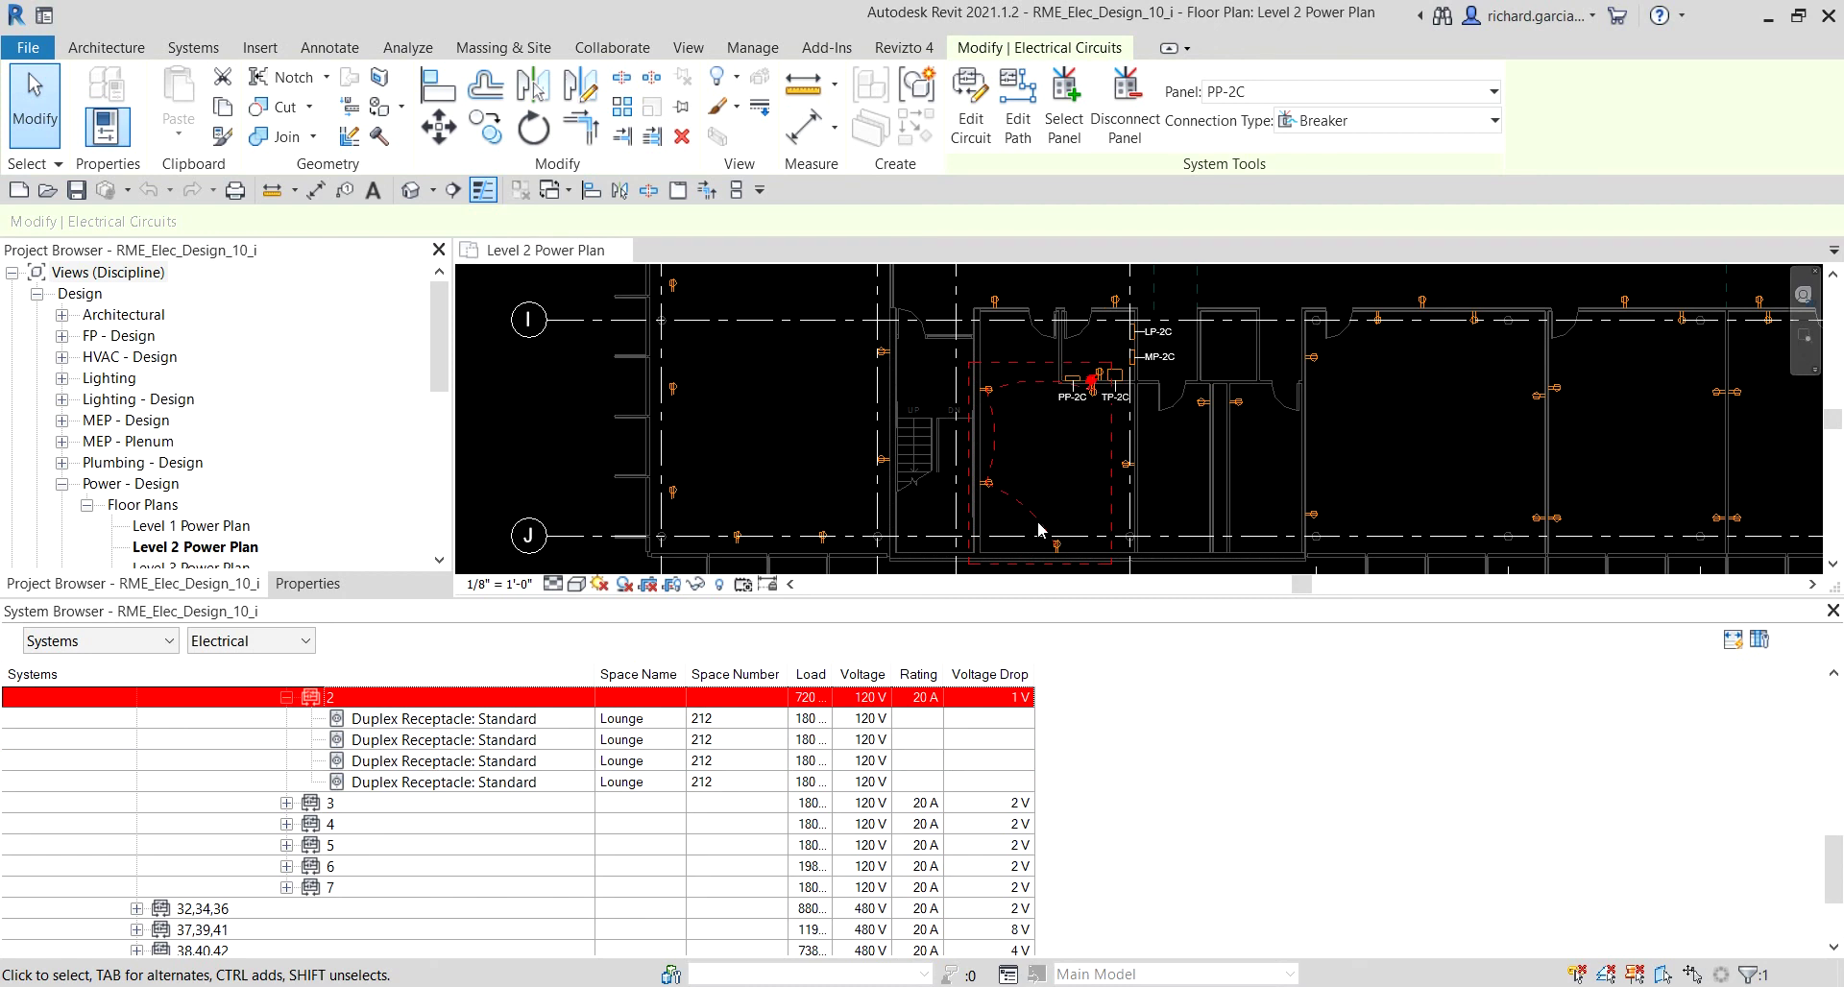
- Edit circuit 2 of panel PP-2C to add the duplex receptacle on the Lounge wall opposite the stairs, and finish editing the circuit
{"action": "left_click", "coordinate": [1071, 393]}
{"action": "scroll", "coordinate": [1076, 442], "scroll_direction": "up", "scroll_amount": 2}
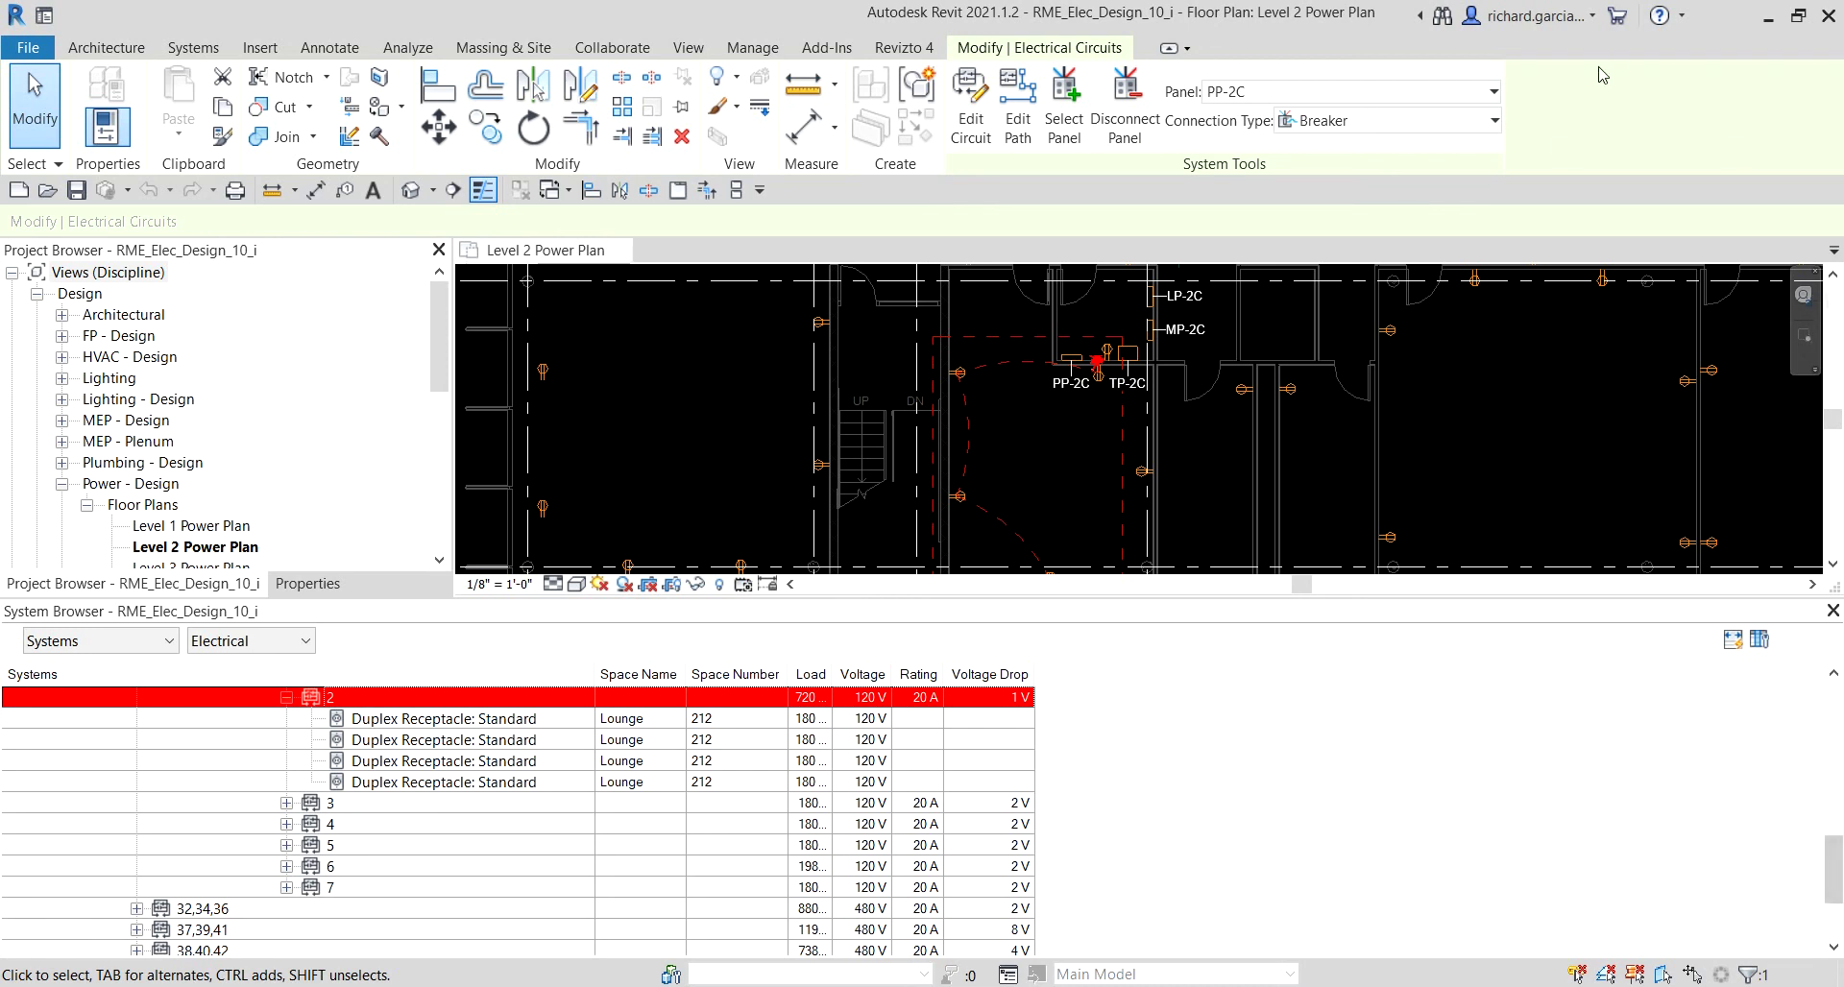
{"action": "left_click", "coordinate": [339, 702]}
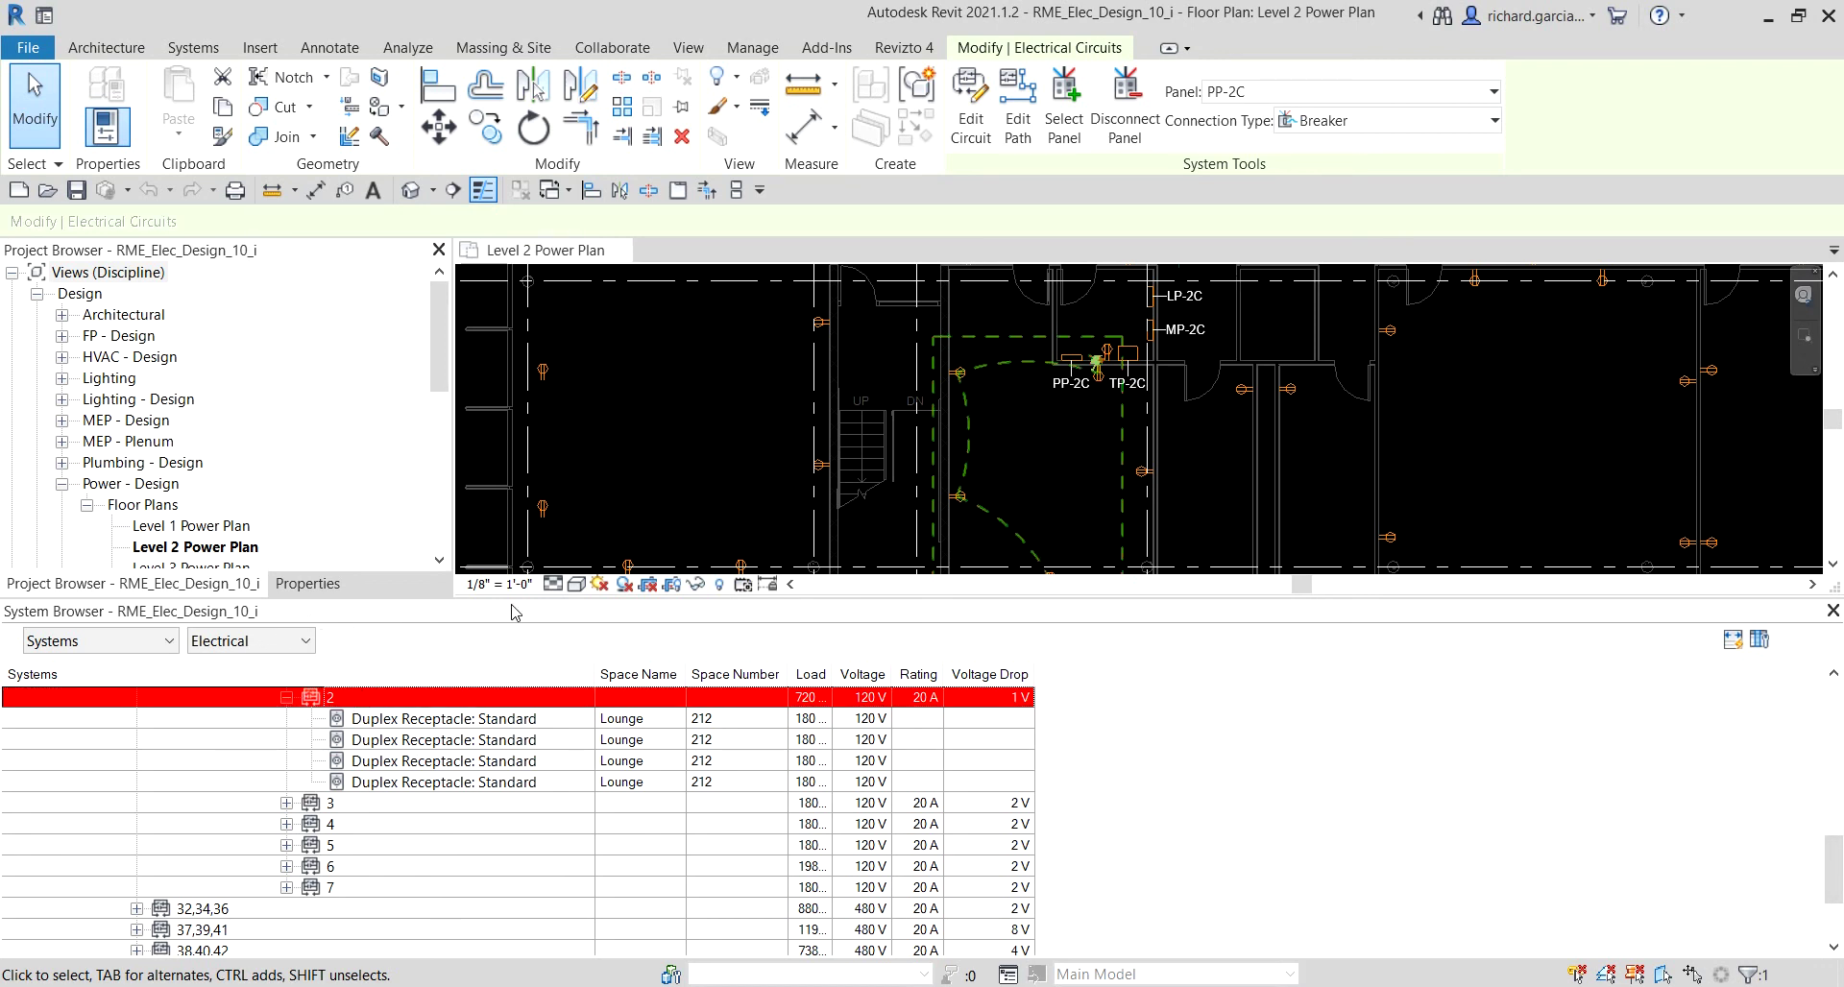
{"action": "left_click", "coordinate": [972, 113]}
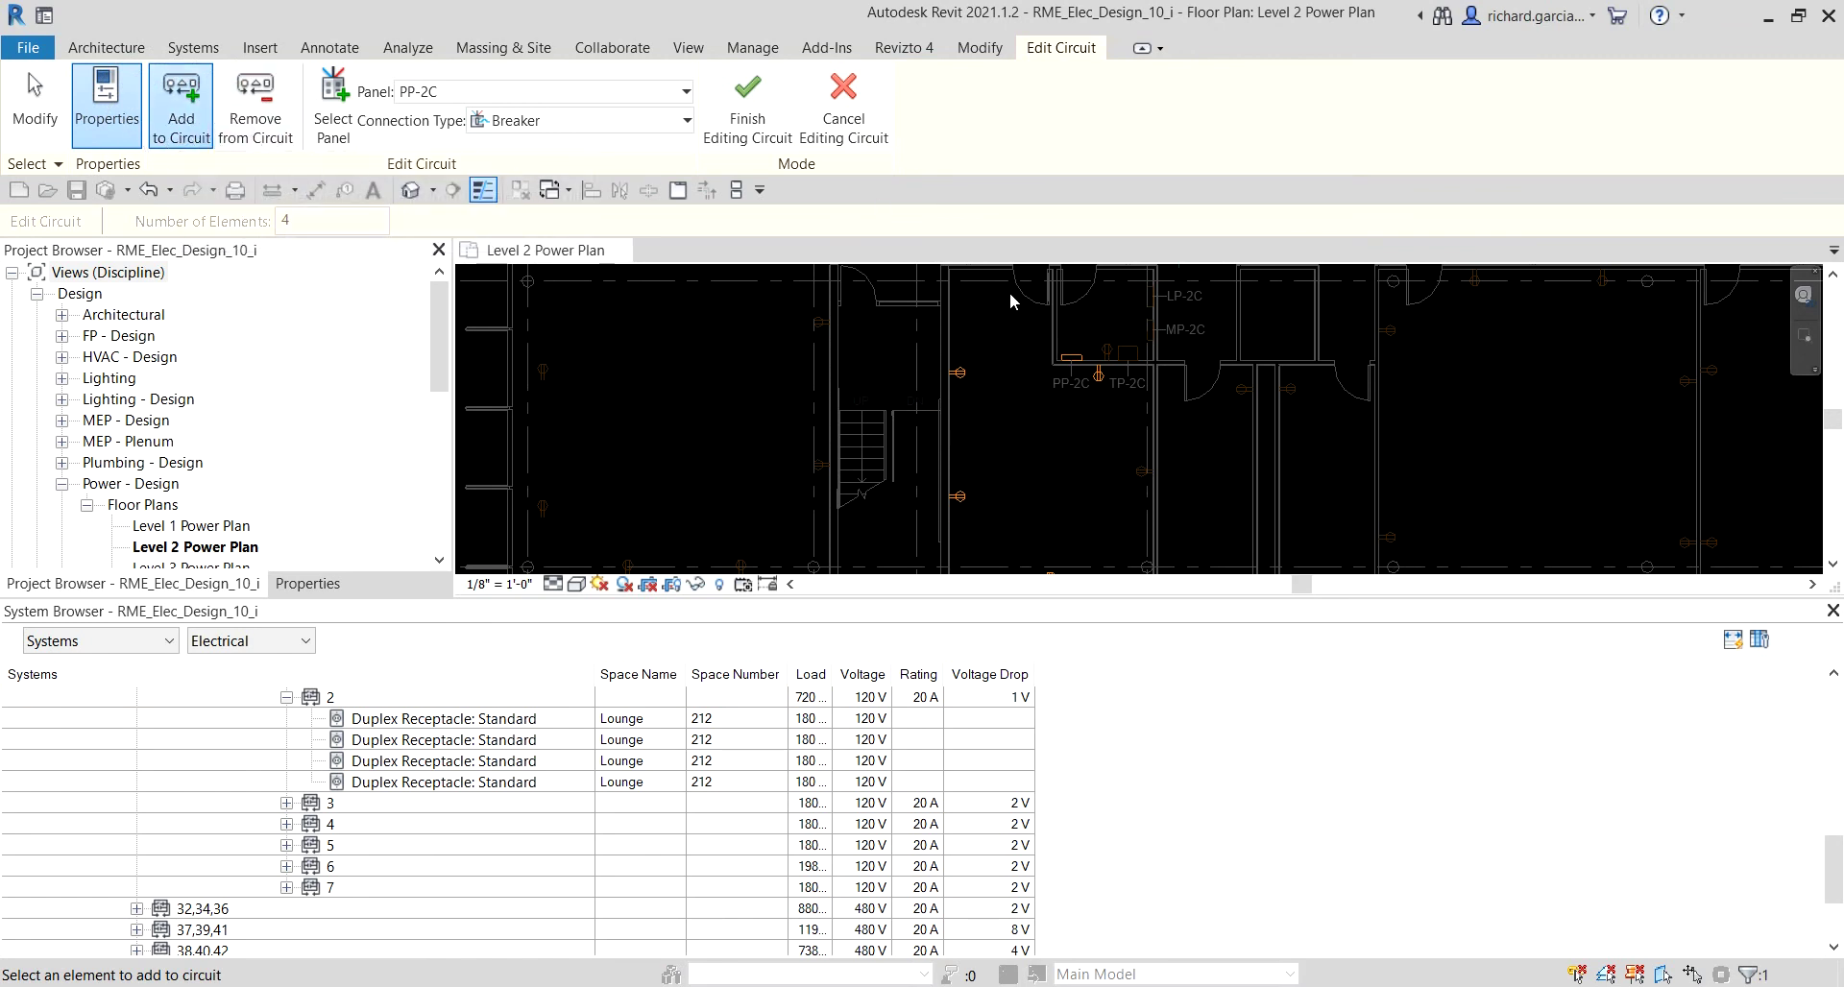
{"action": "scroll", "coordinate": [1143, 475], "scroll_direction": "up", "scroll_amount": 4}
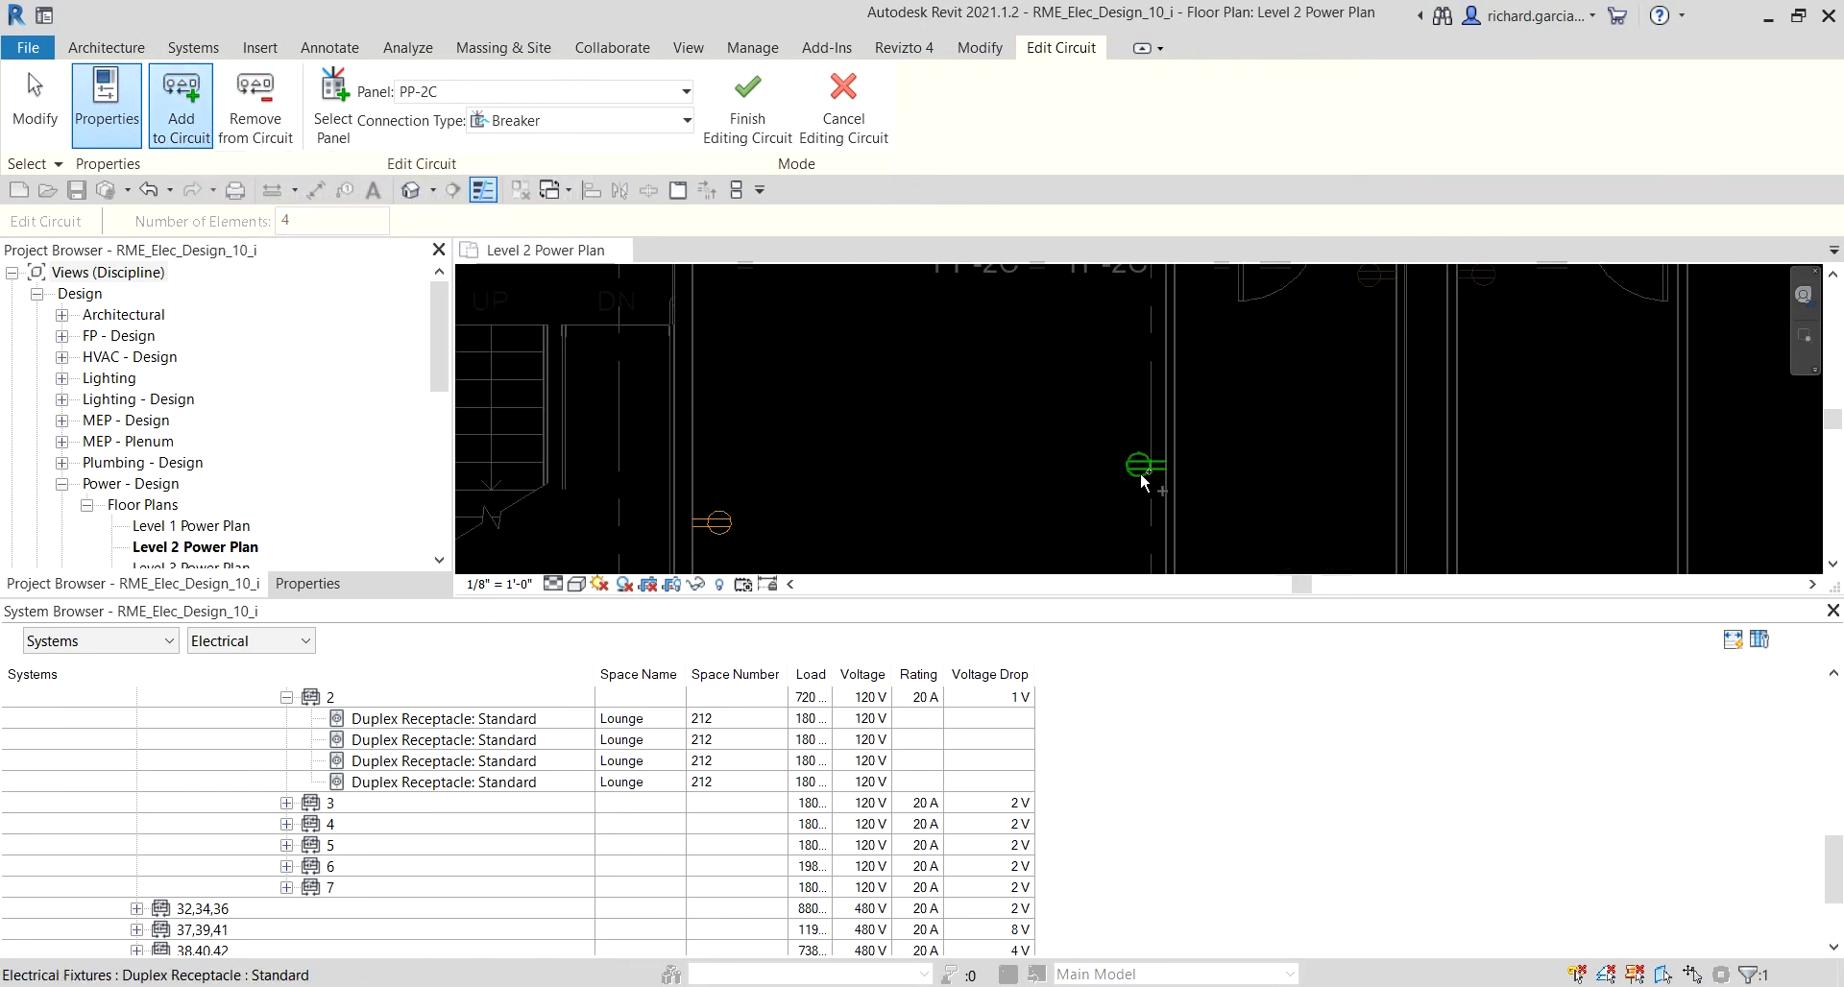
{"action": "key", "text": "ctrl"}
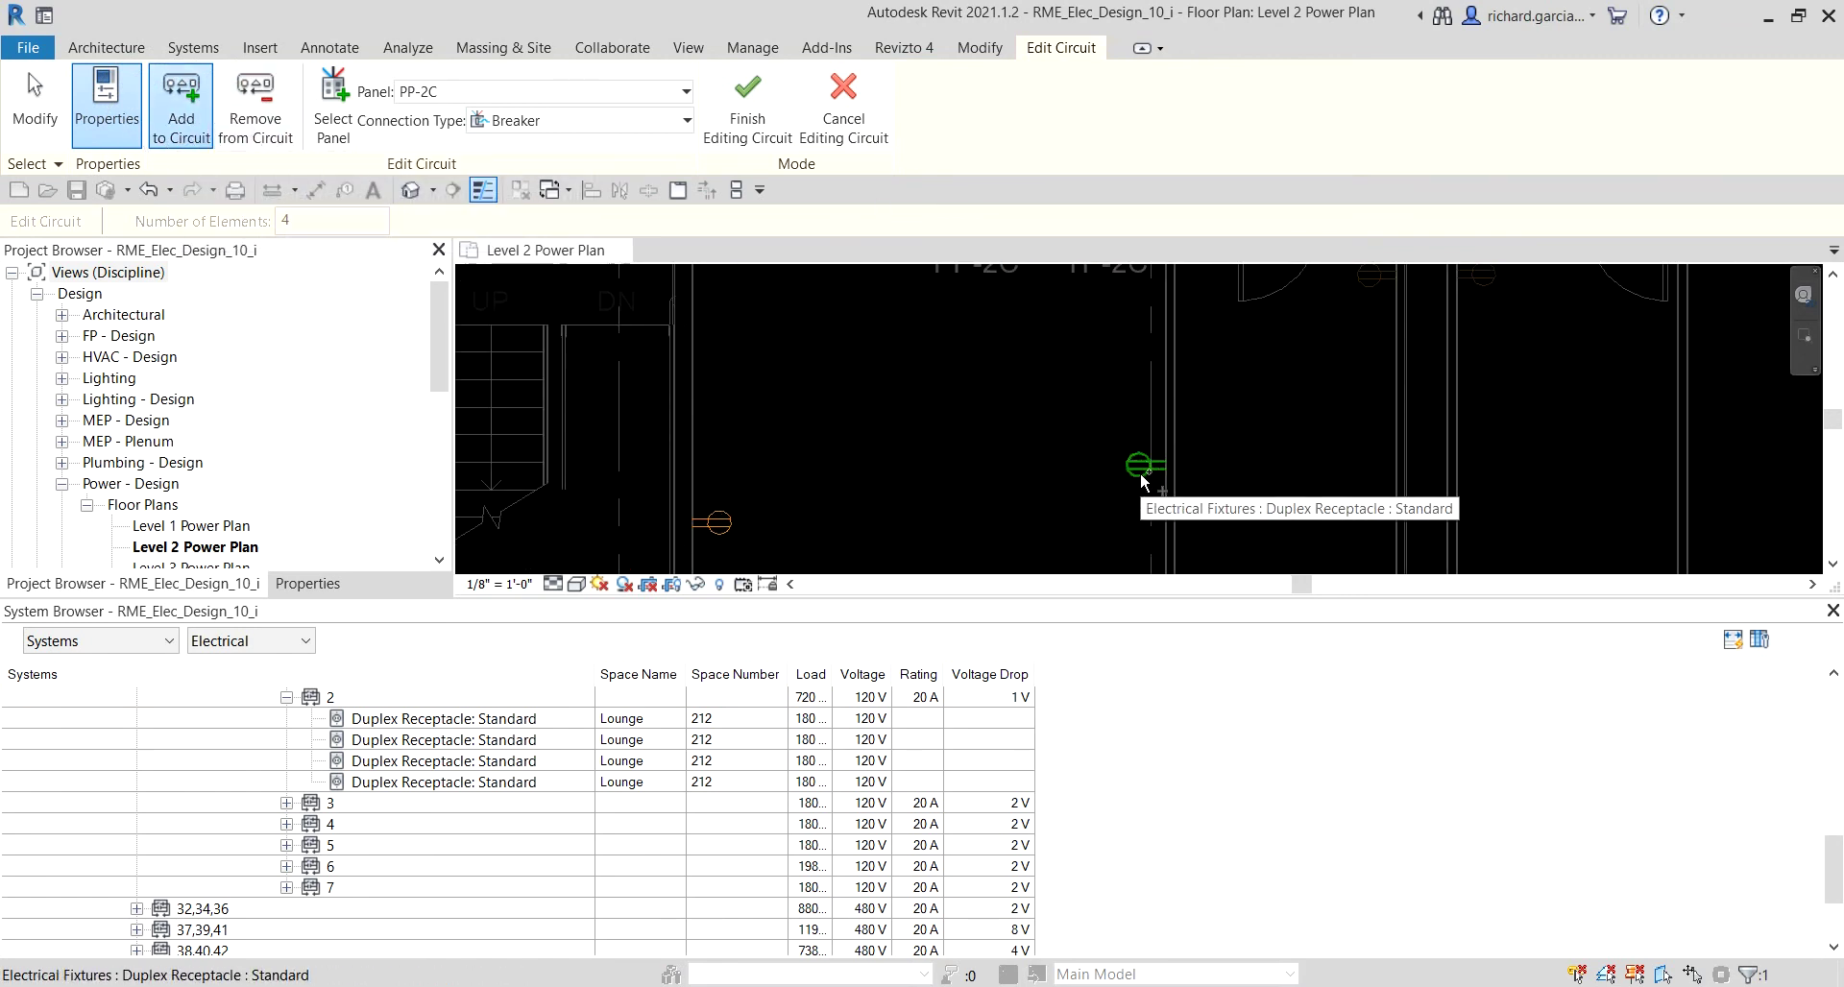
{"action": "key", "text": "ctrl"}
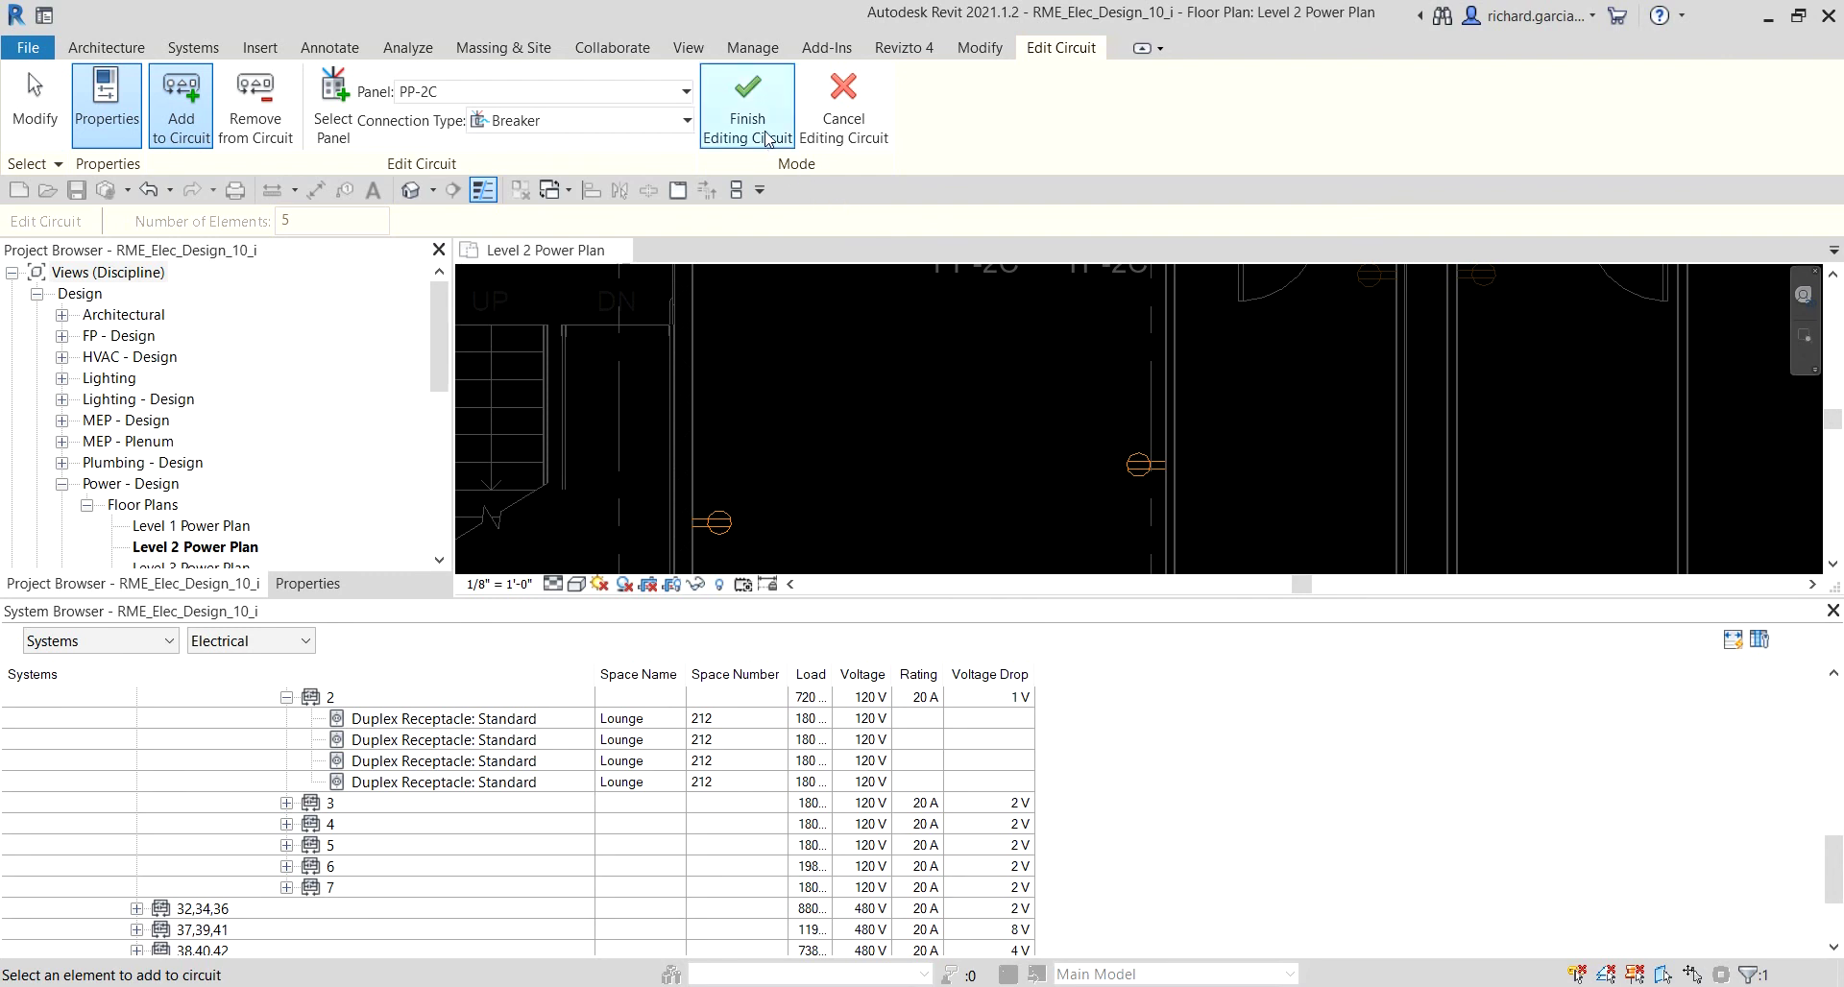
{"action": "key", "text": "ctrl"}
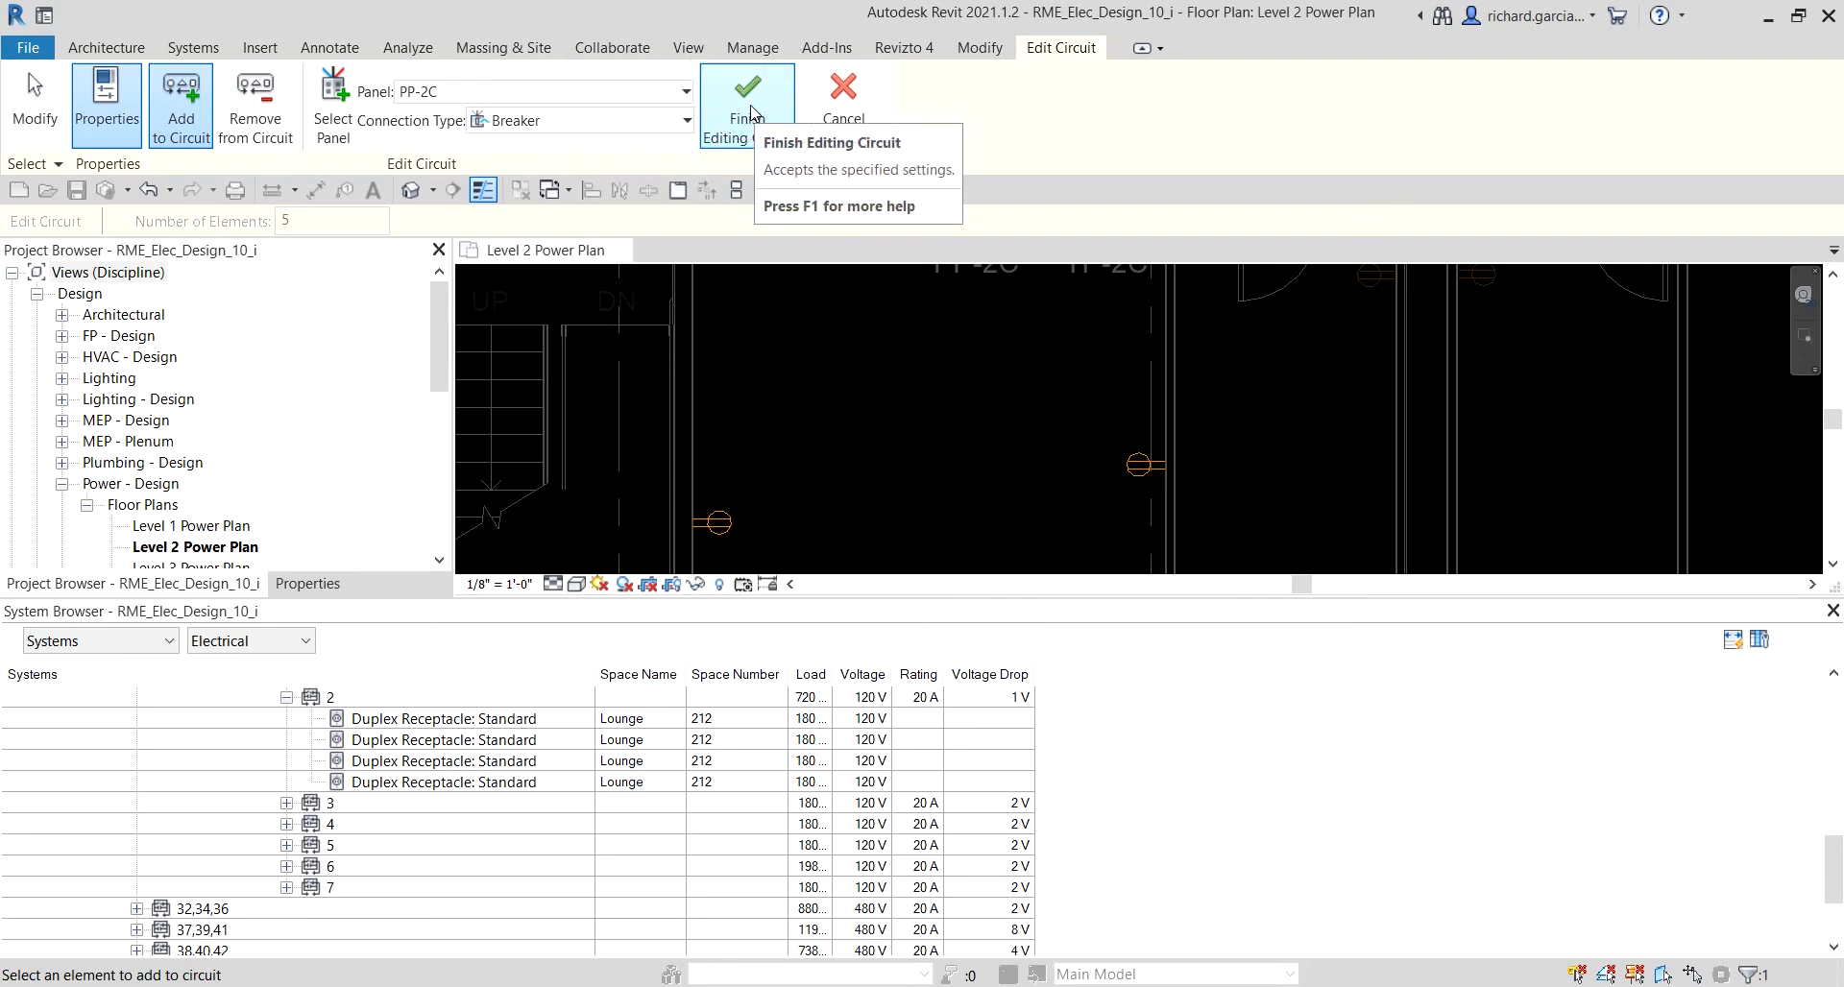
{"action": "left_click", "coordinate": [750, 113]}
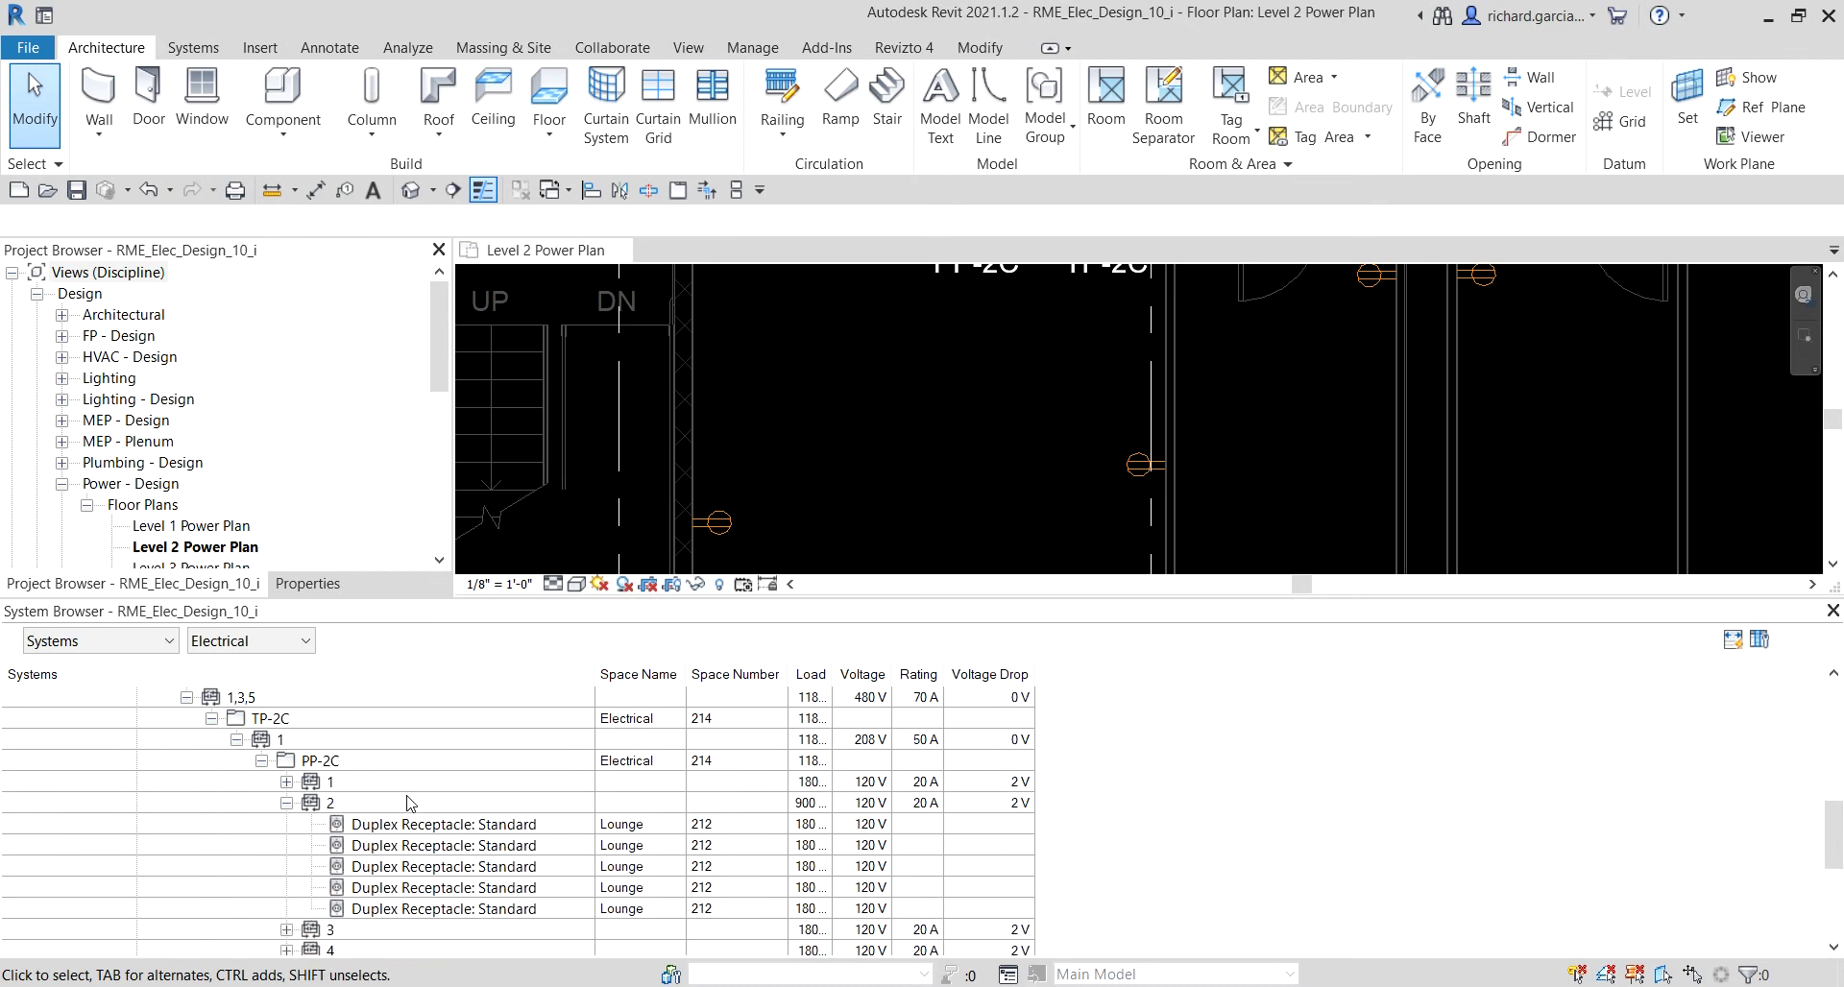
- Select circuit 2 under PP-2C, check its first and last Lounge receptacles against the floor plan, and clear the selection
{"action": "left_click", "coordinate": [331, 804]}
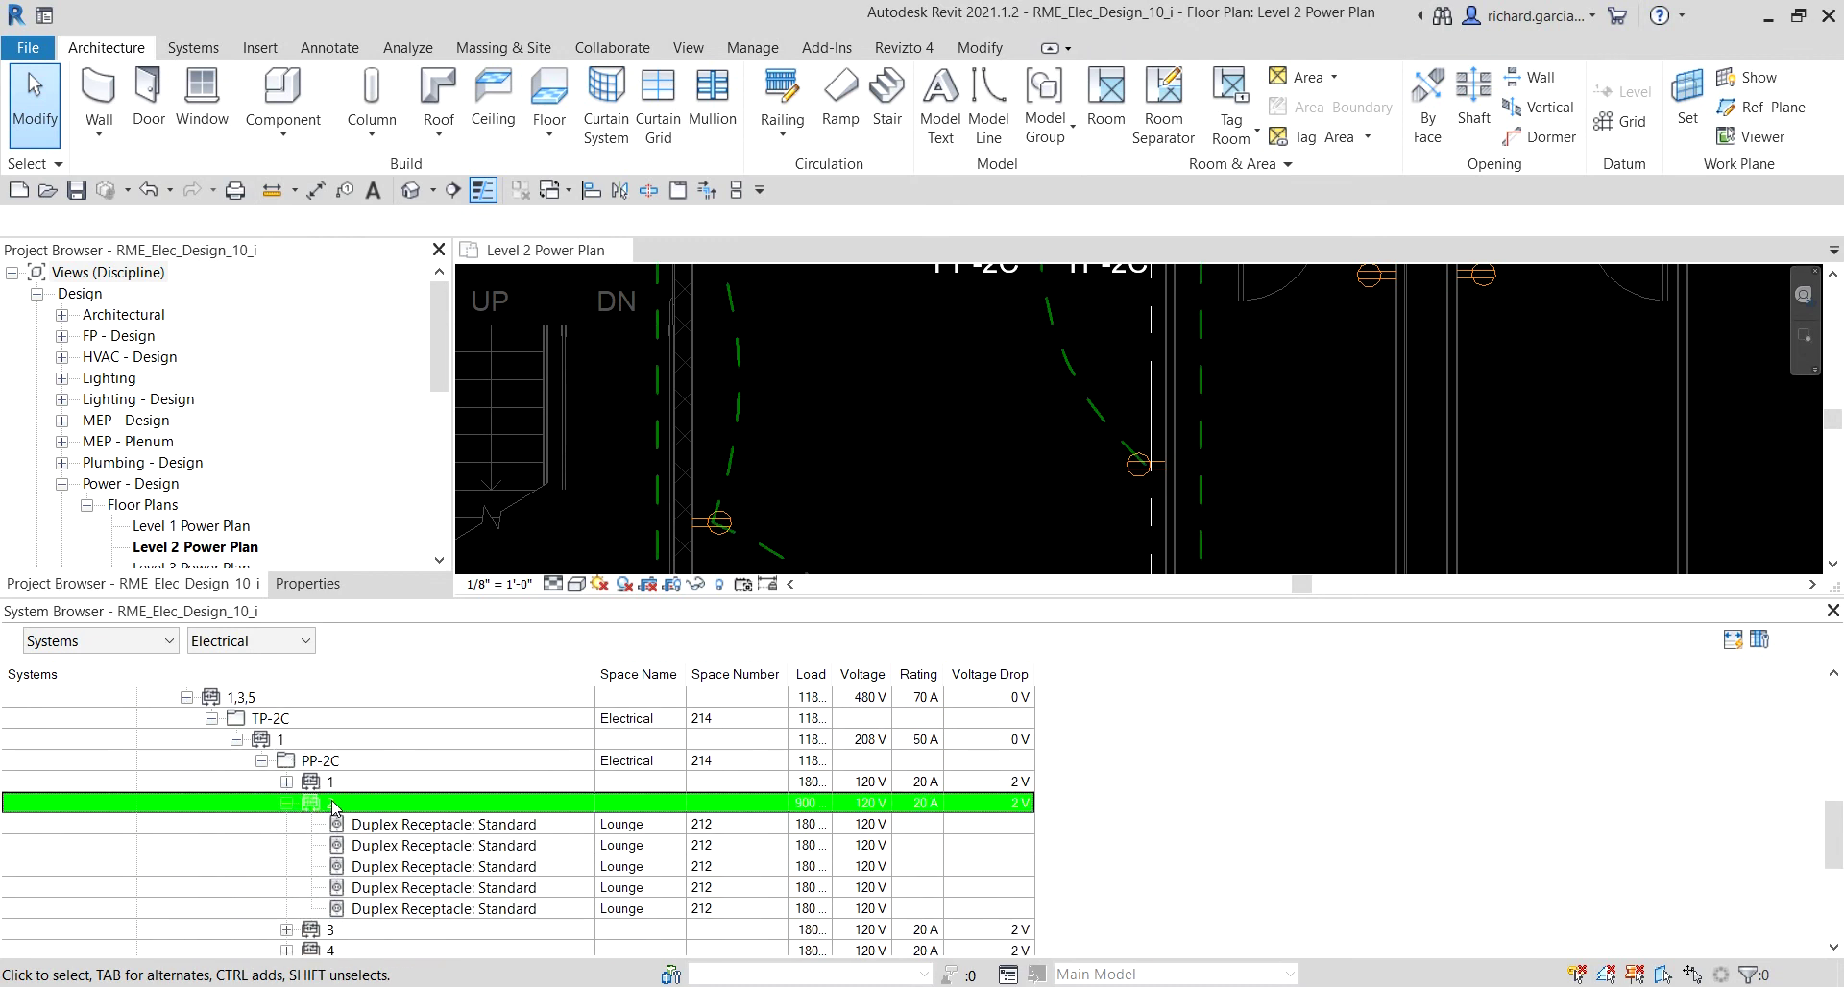
{"action": "key", "text": "ctrl"}
{"action": "left_click", "coordinate": [331, 804]}
{"action": "key", "text": "ctrl"}
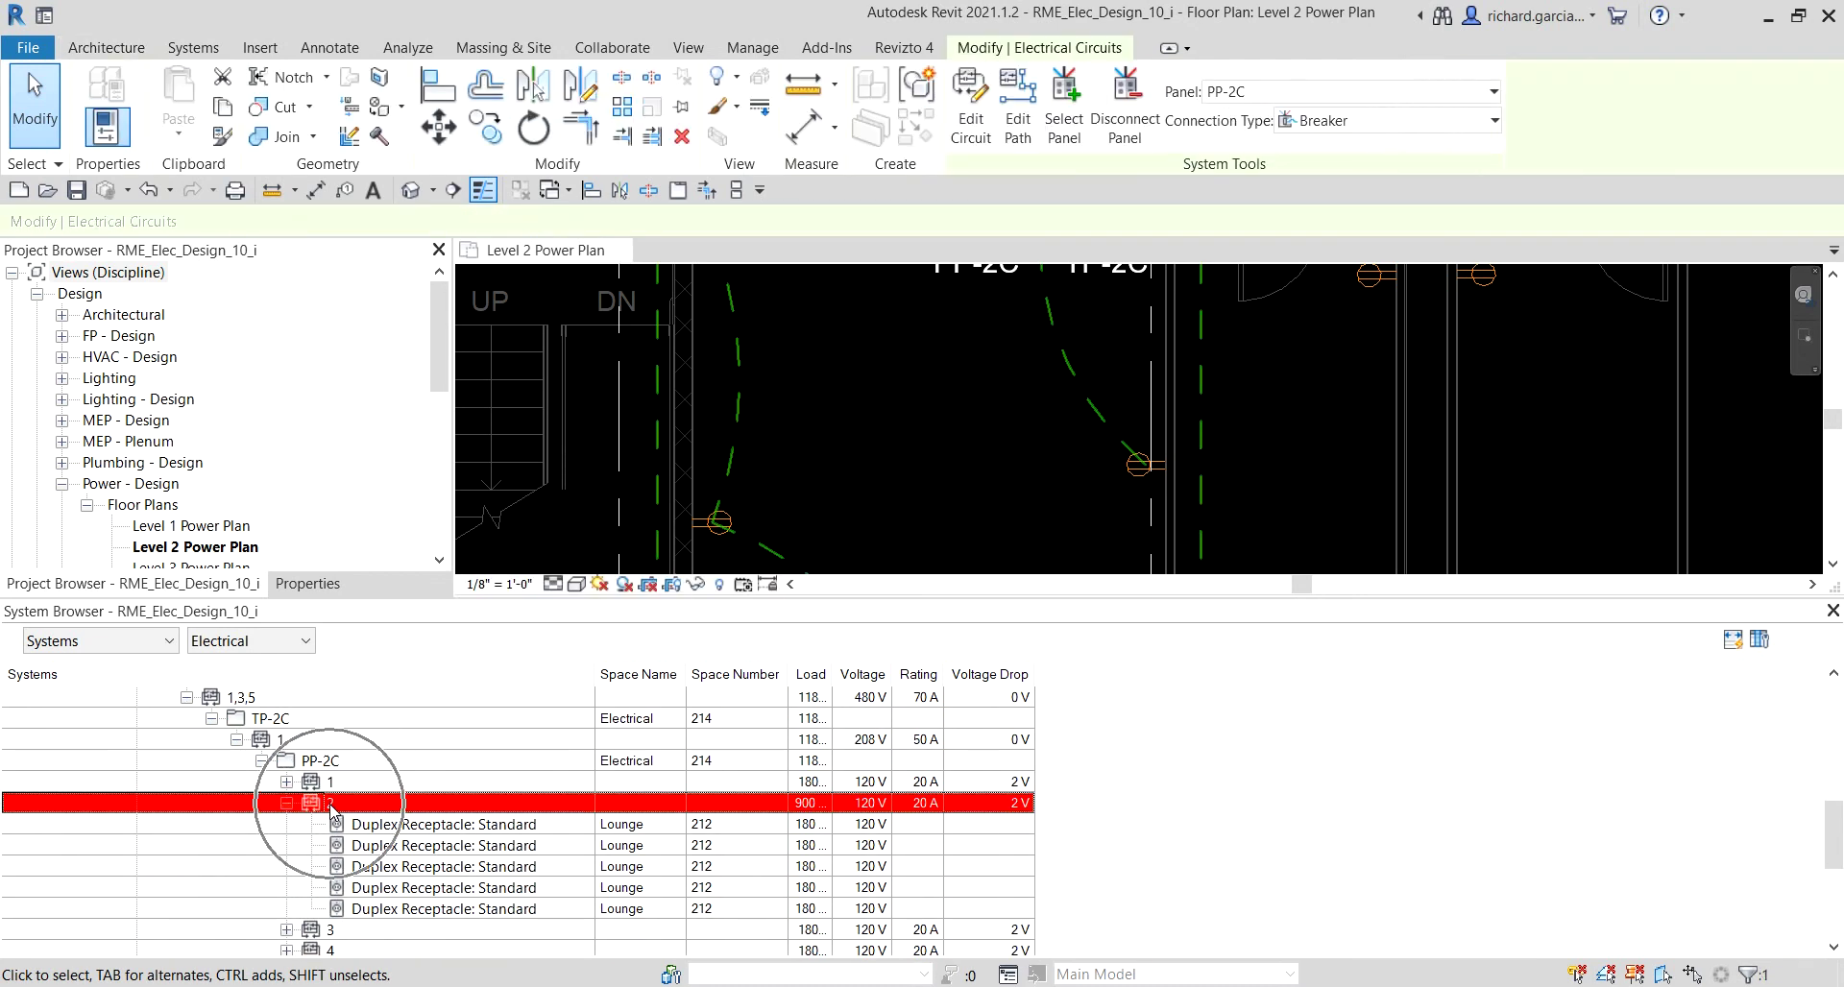
{"action": "left_click", "coordinate": [416, 828]}
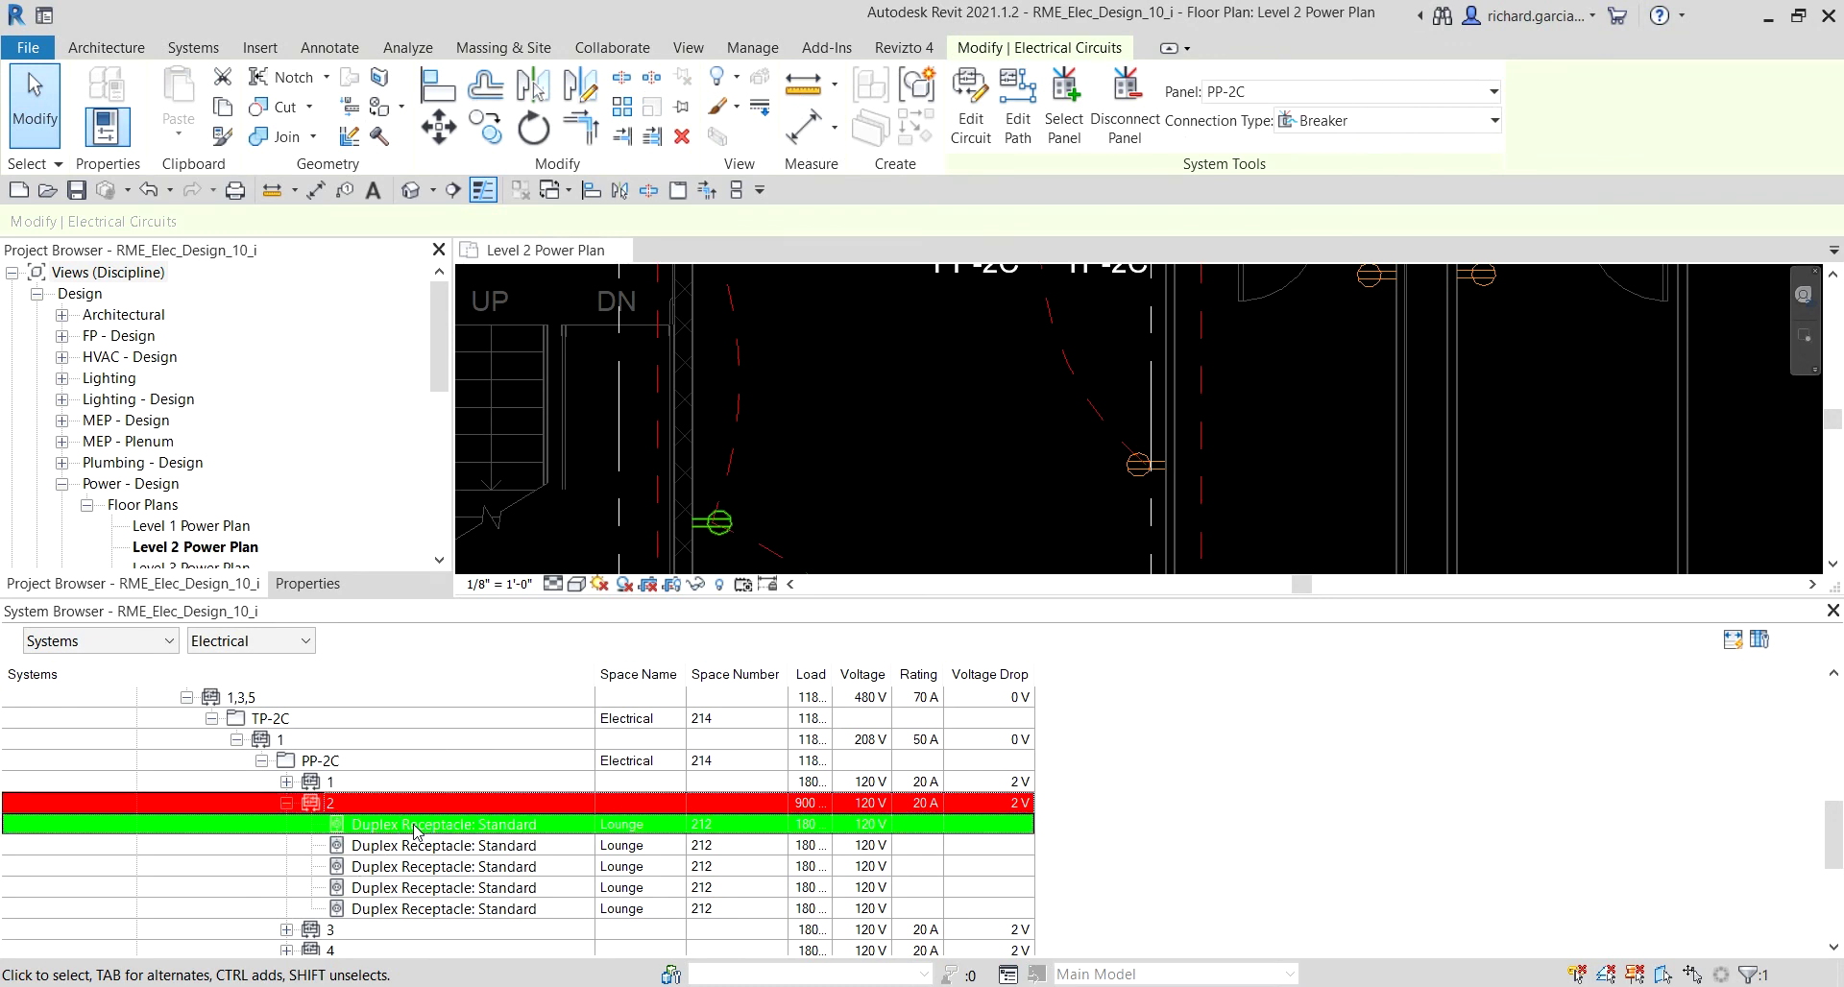
{"action": "left_click", "coordinate": [408, 909]}
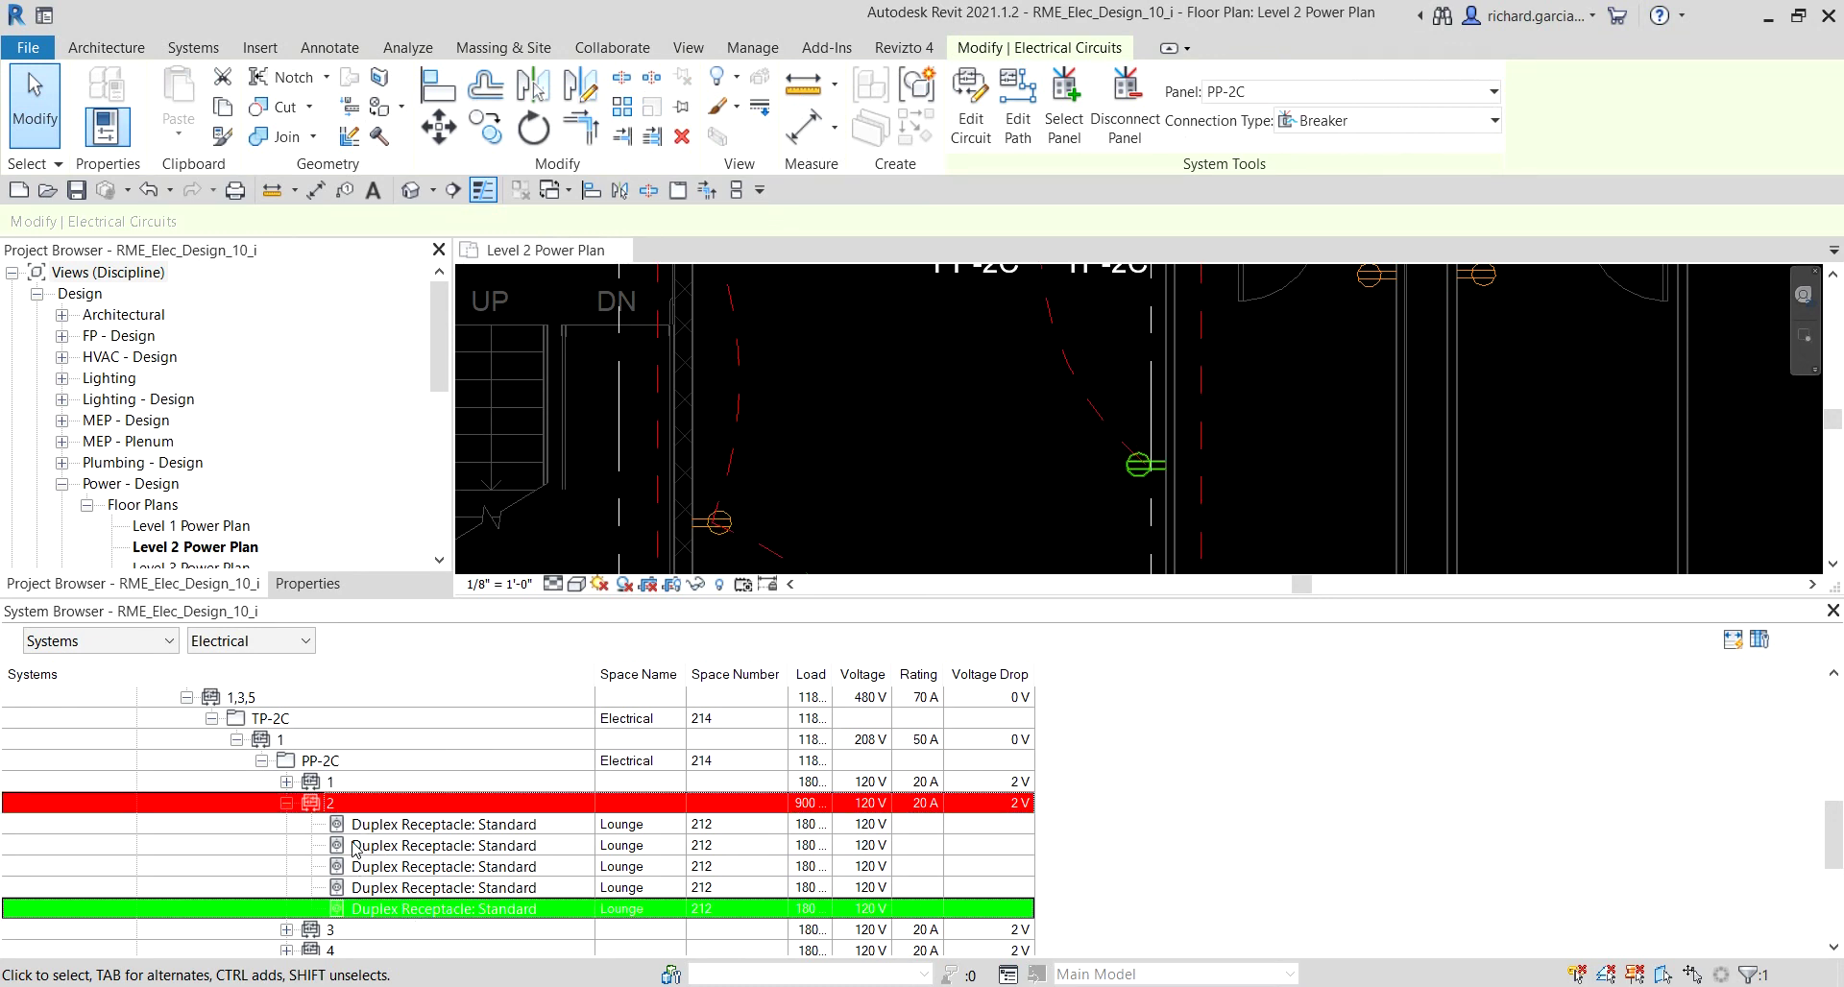
{"action": "scroll", "coordinate": [1038, 539], "scroll_direction": "down", "scroll_amount": 3}
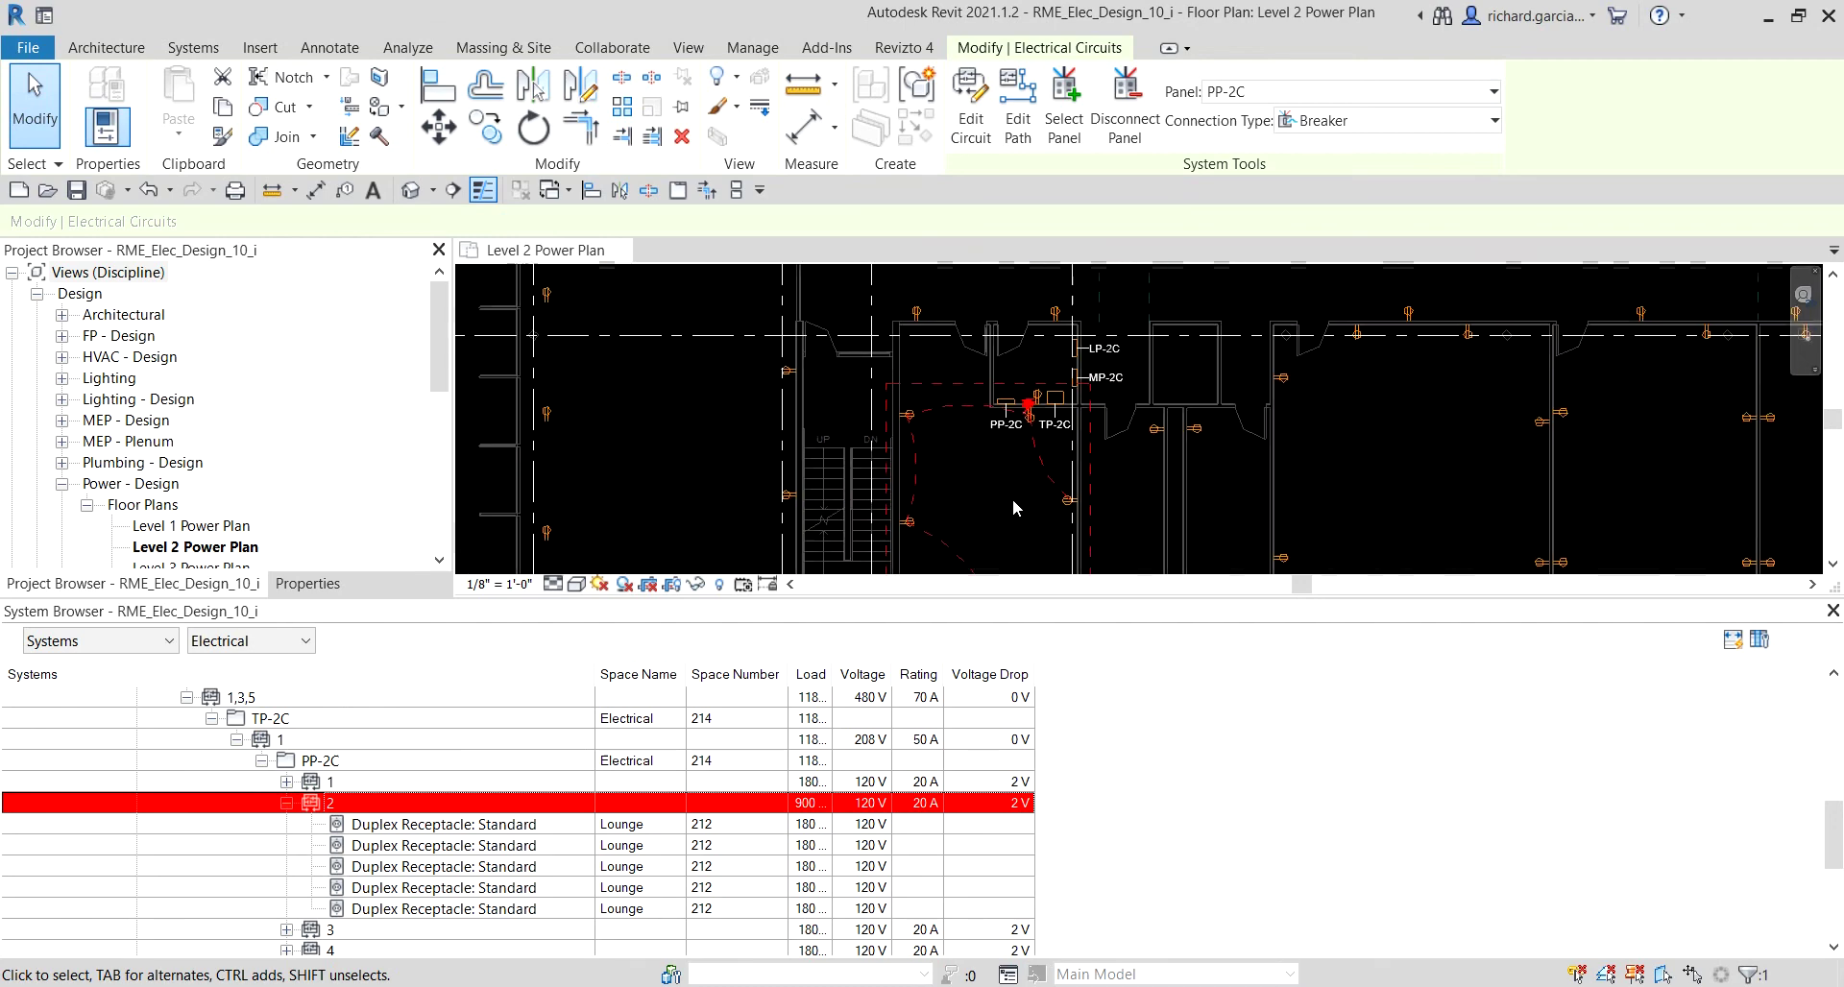
{"action": "middle_click_drag", "start_coordinate": [1016, 400], "coordinate": [1026, 405]}
{"action": "left_click", "coordinate": [1047, 405]}
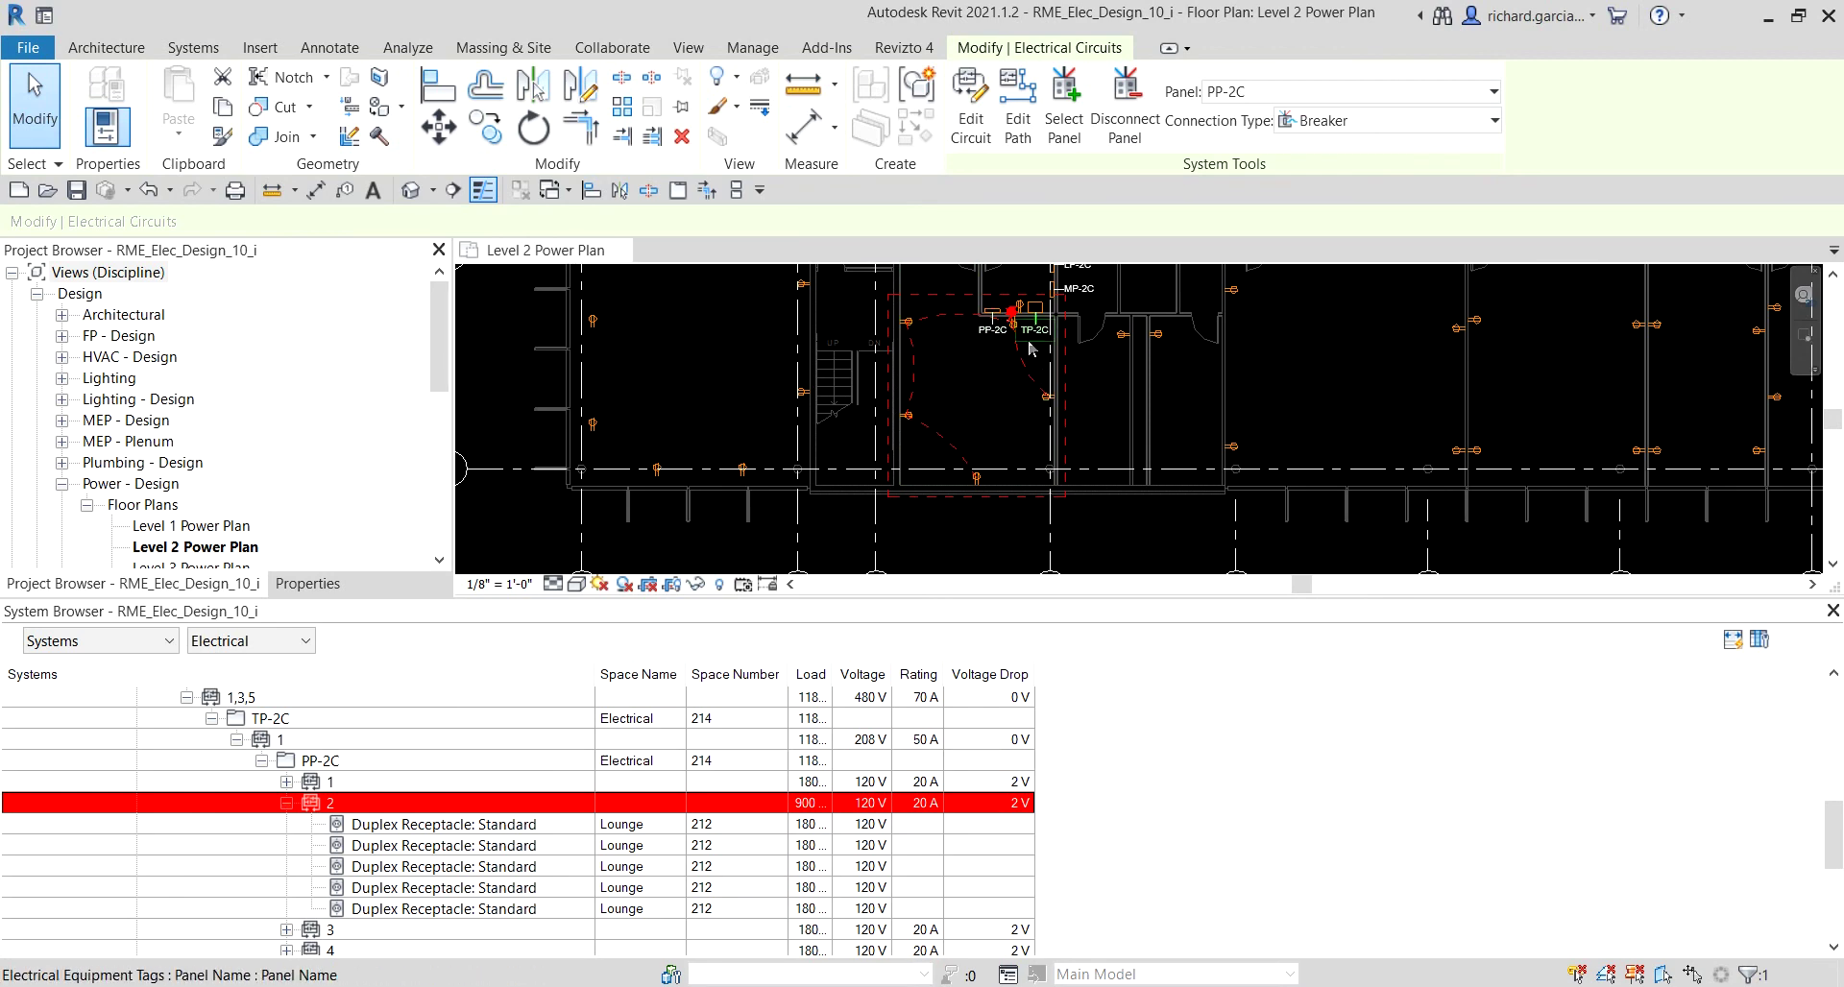
{"action": "scroll", "coordinate": [999, 338], "scroll_direction": "up", "scroll_amount": 2}
{"action": "scroll", "coordinate": [999, 338], "scroll_direction": "up", "scroll_amount": 3}
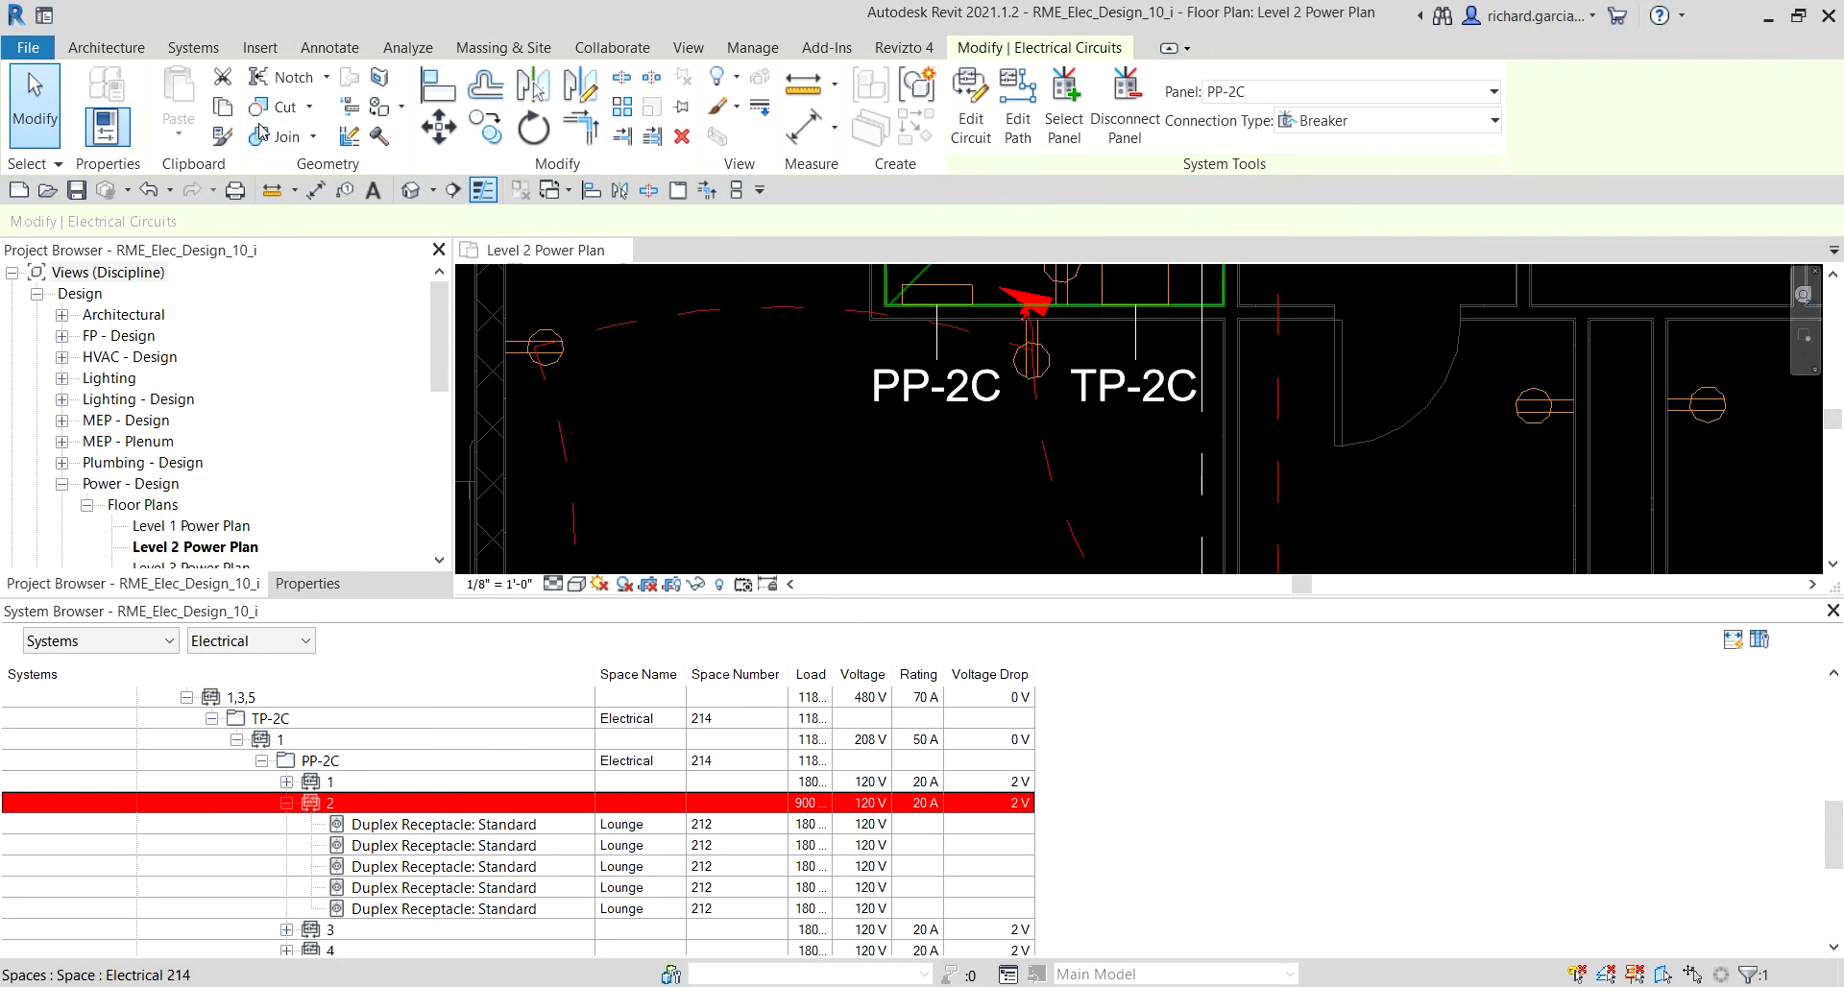
{"action": "left_click", "coordinate": [28, 104]}
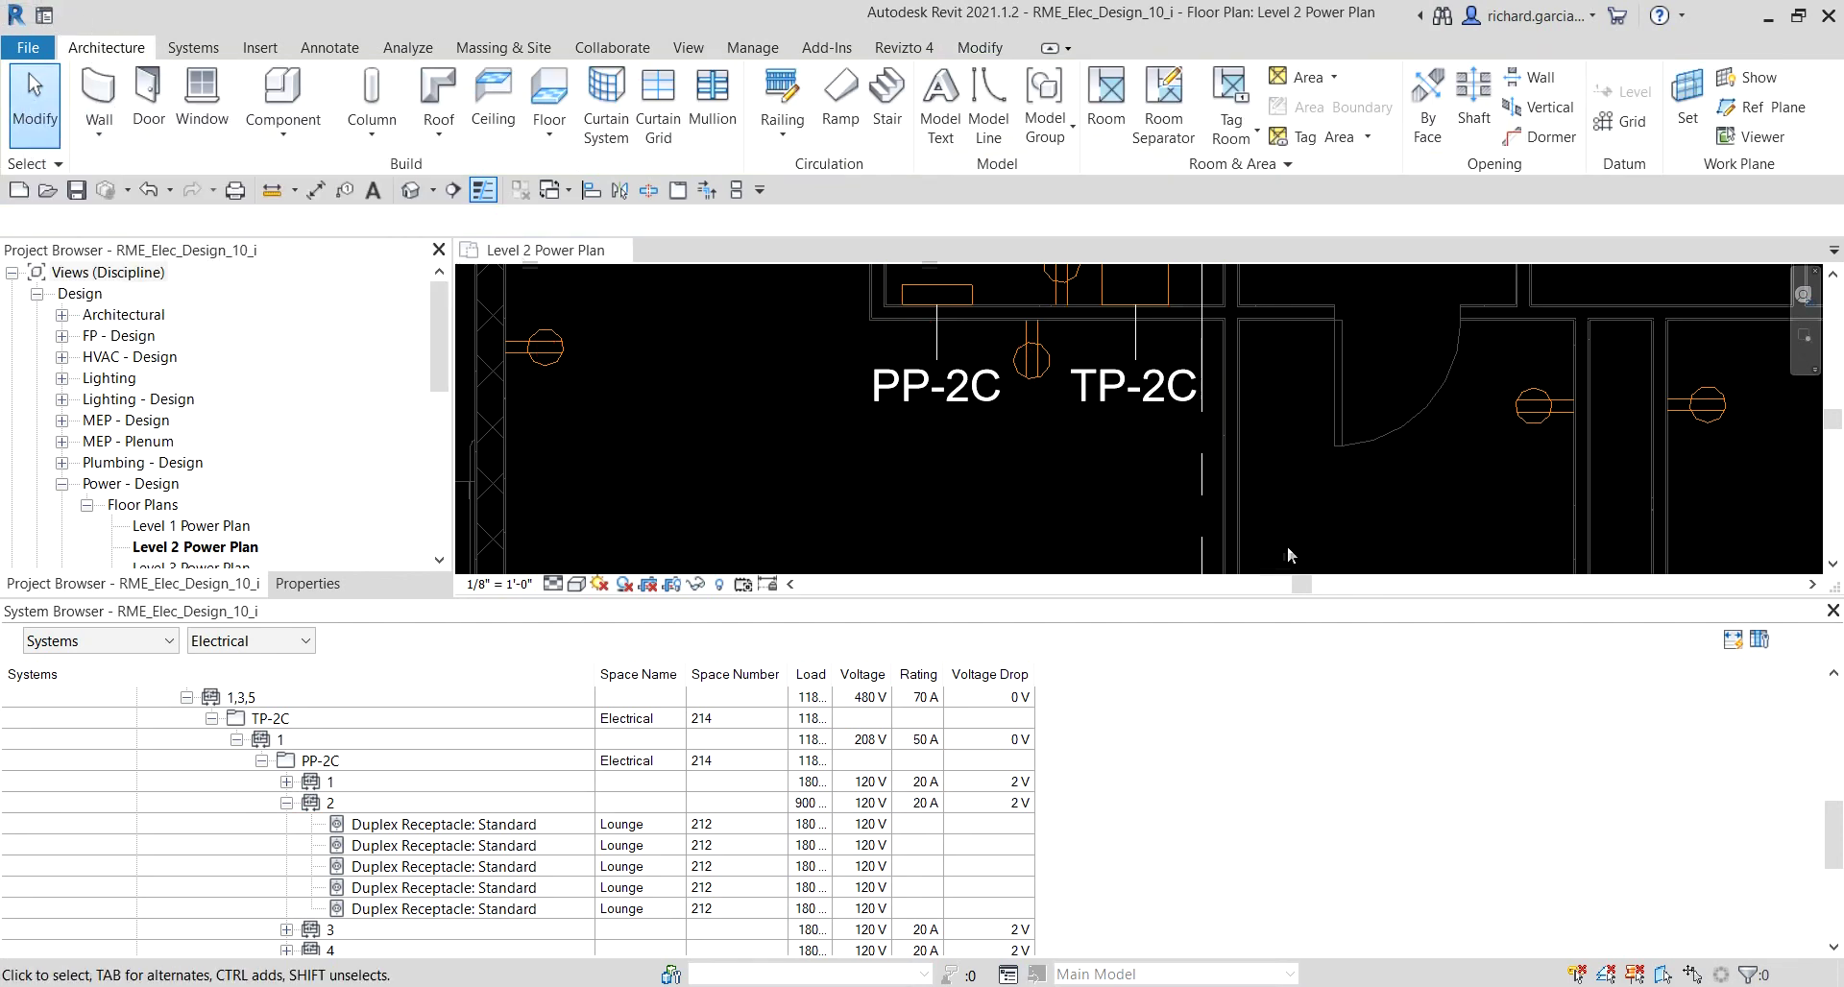
- Run Check Circuits on the model and move the warning window over the Level 2 Power Plan
{"action": "scroll", "coordinate": [769, 417], "scroll_direction": "down", "scroll_amount": 5}
{"action": "scroll", "coordinate": [771, 416], "scroll_direction": "down", "scroll_amount": 3}
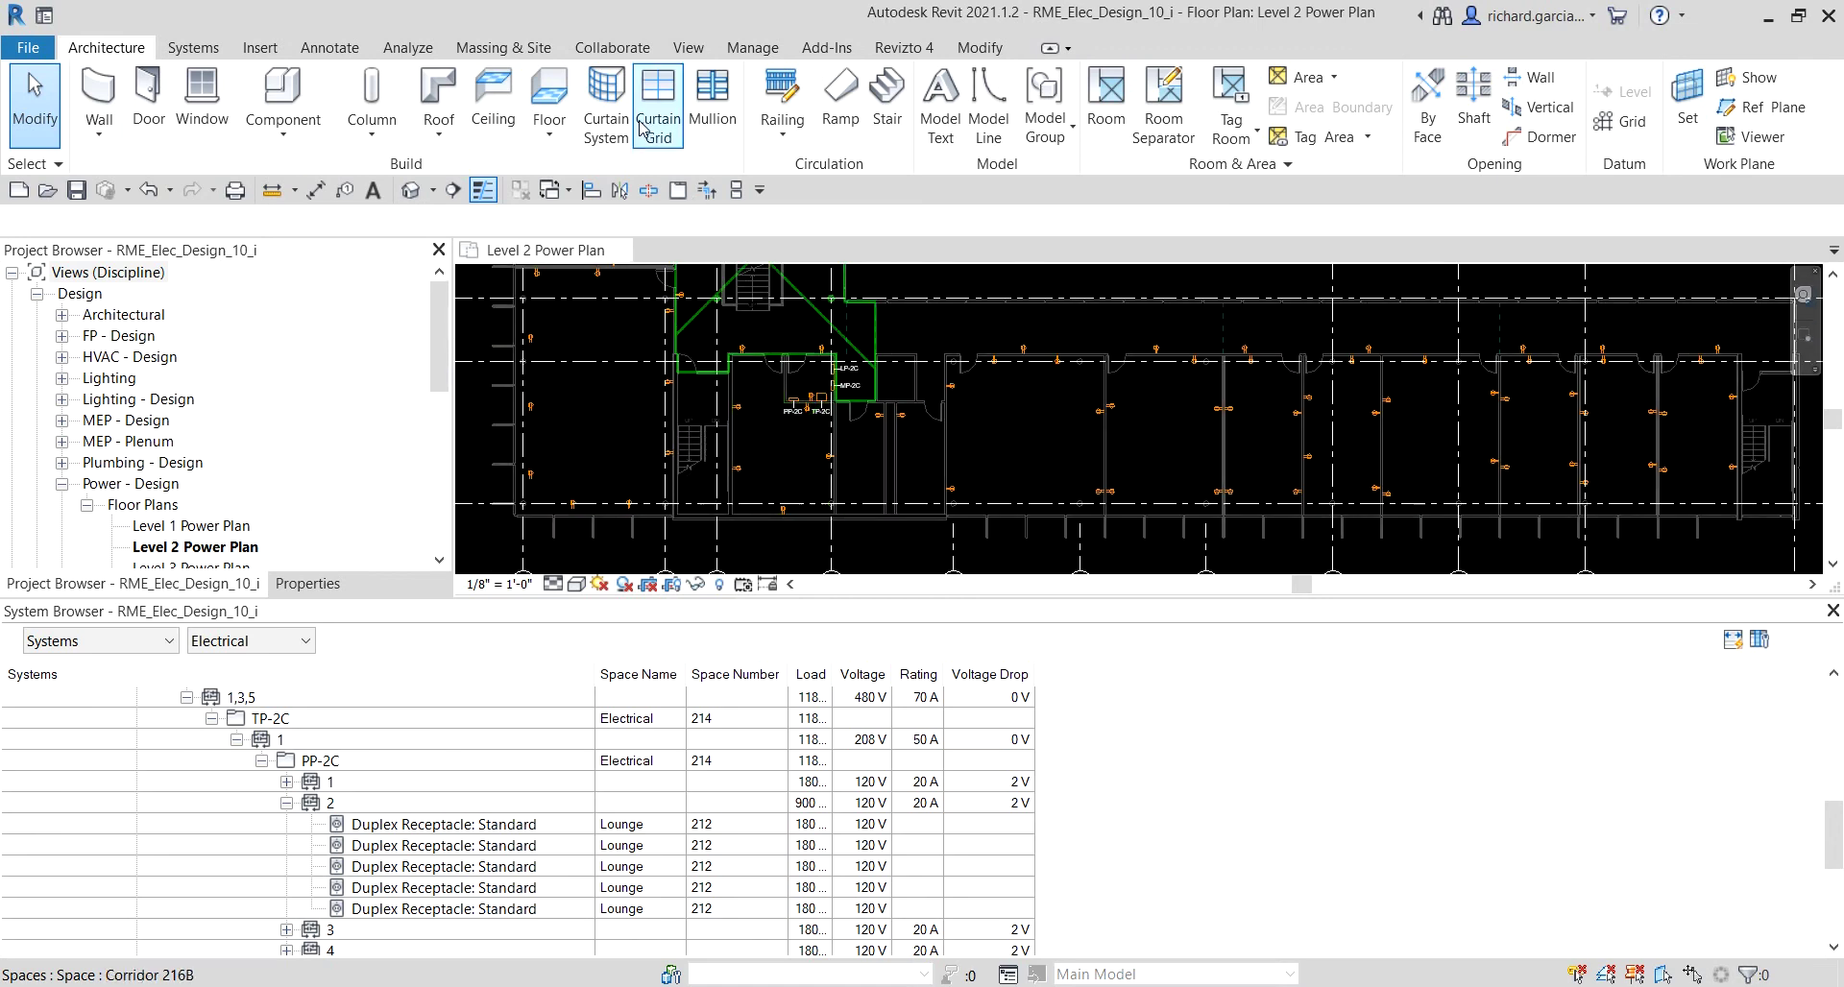
{"action": "left_click", "coordinate": [410, 48]}
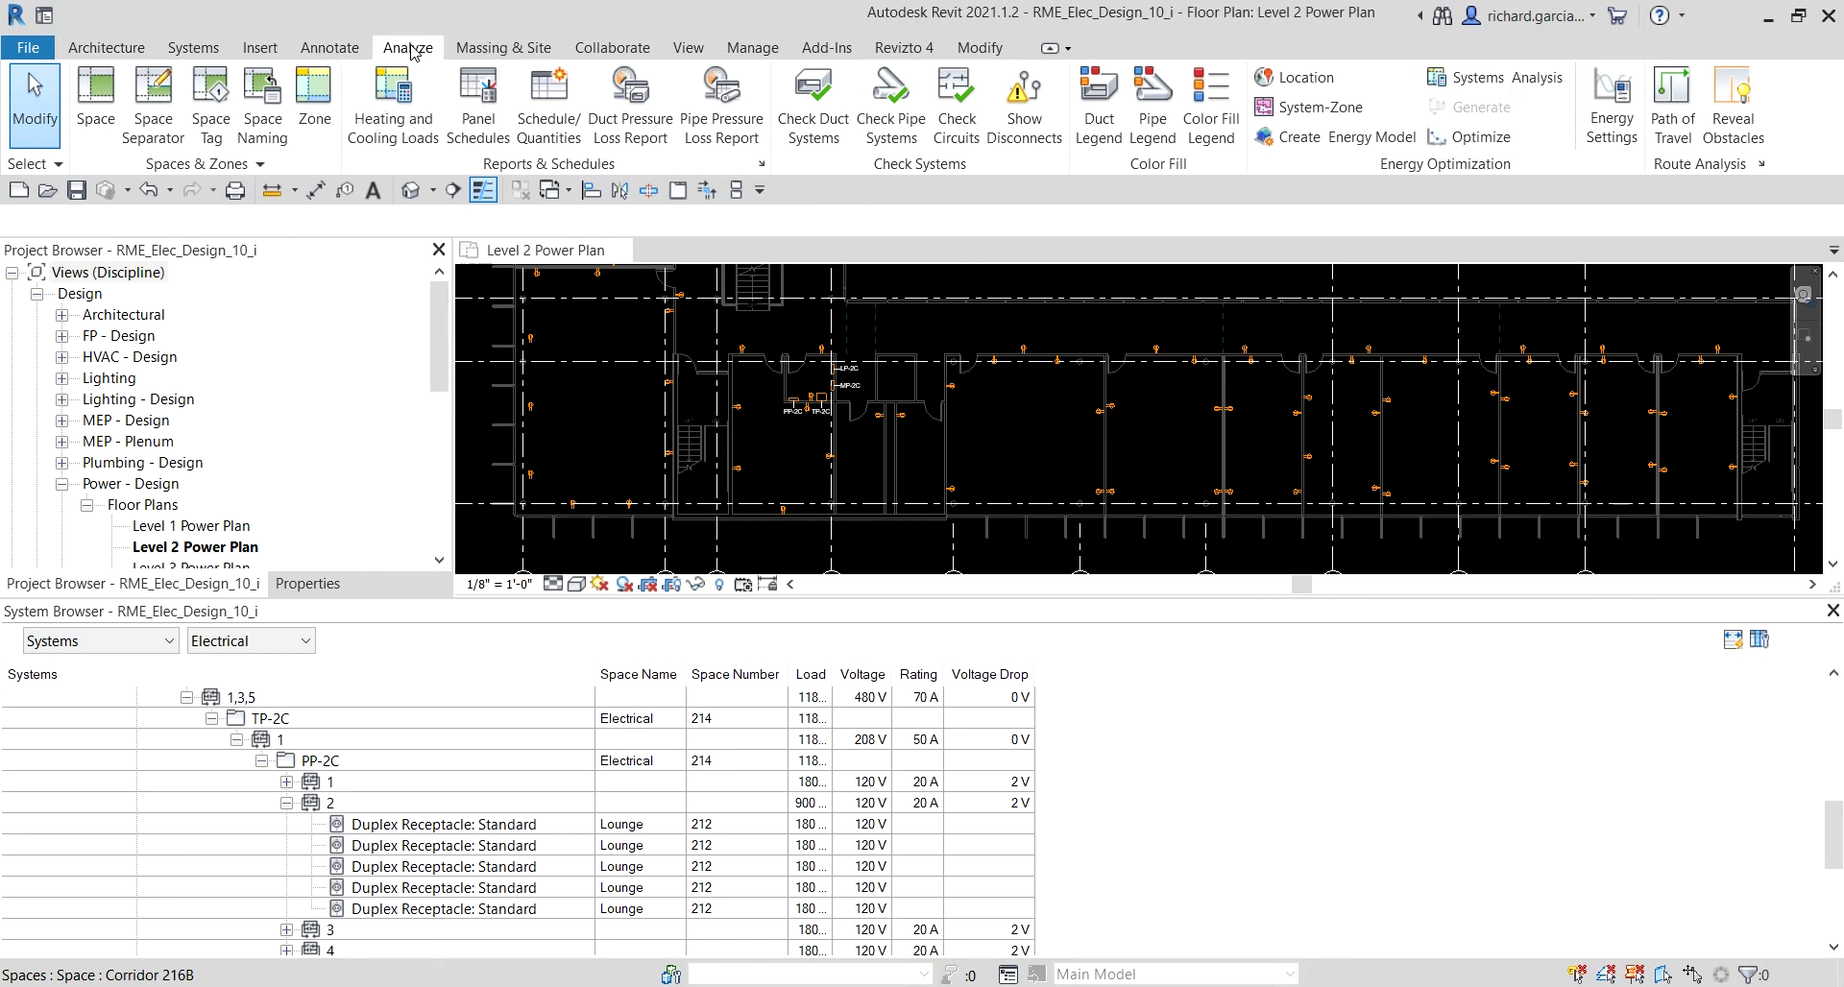
{"action": "left_click", "coordinate": [941, 175]}
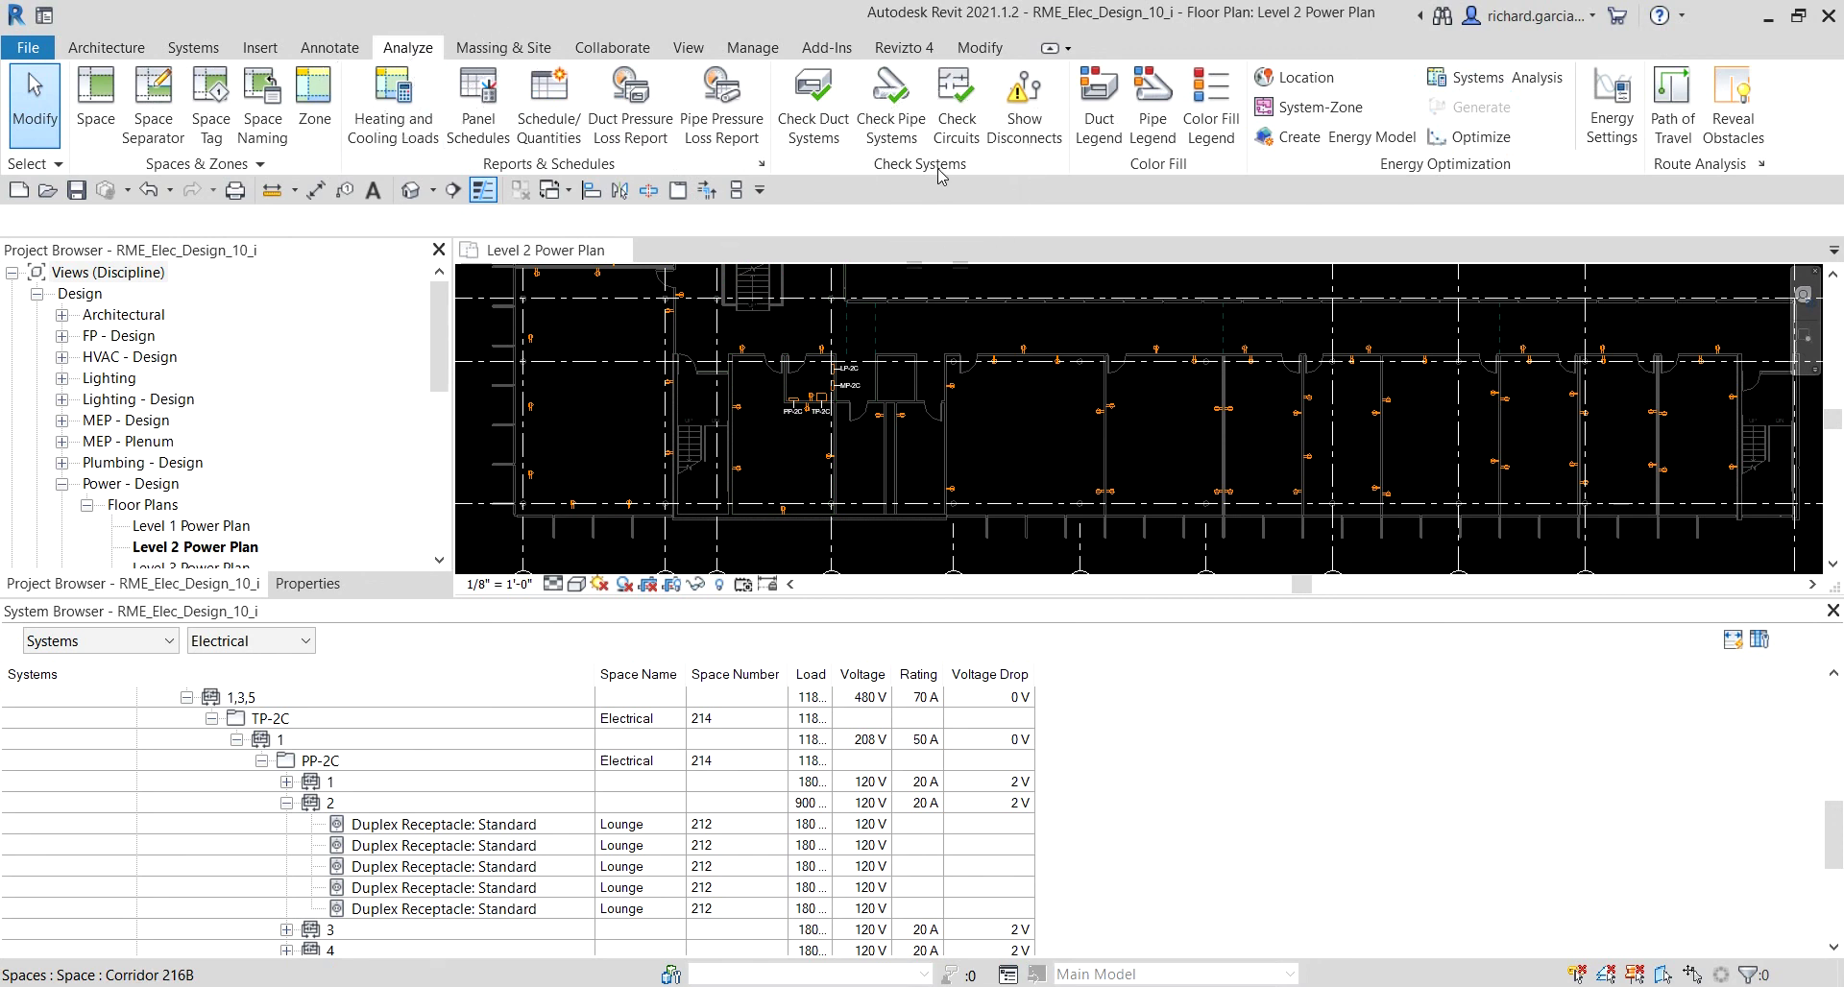
{"action": "left_click", "coordinate": [957, 93]}
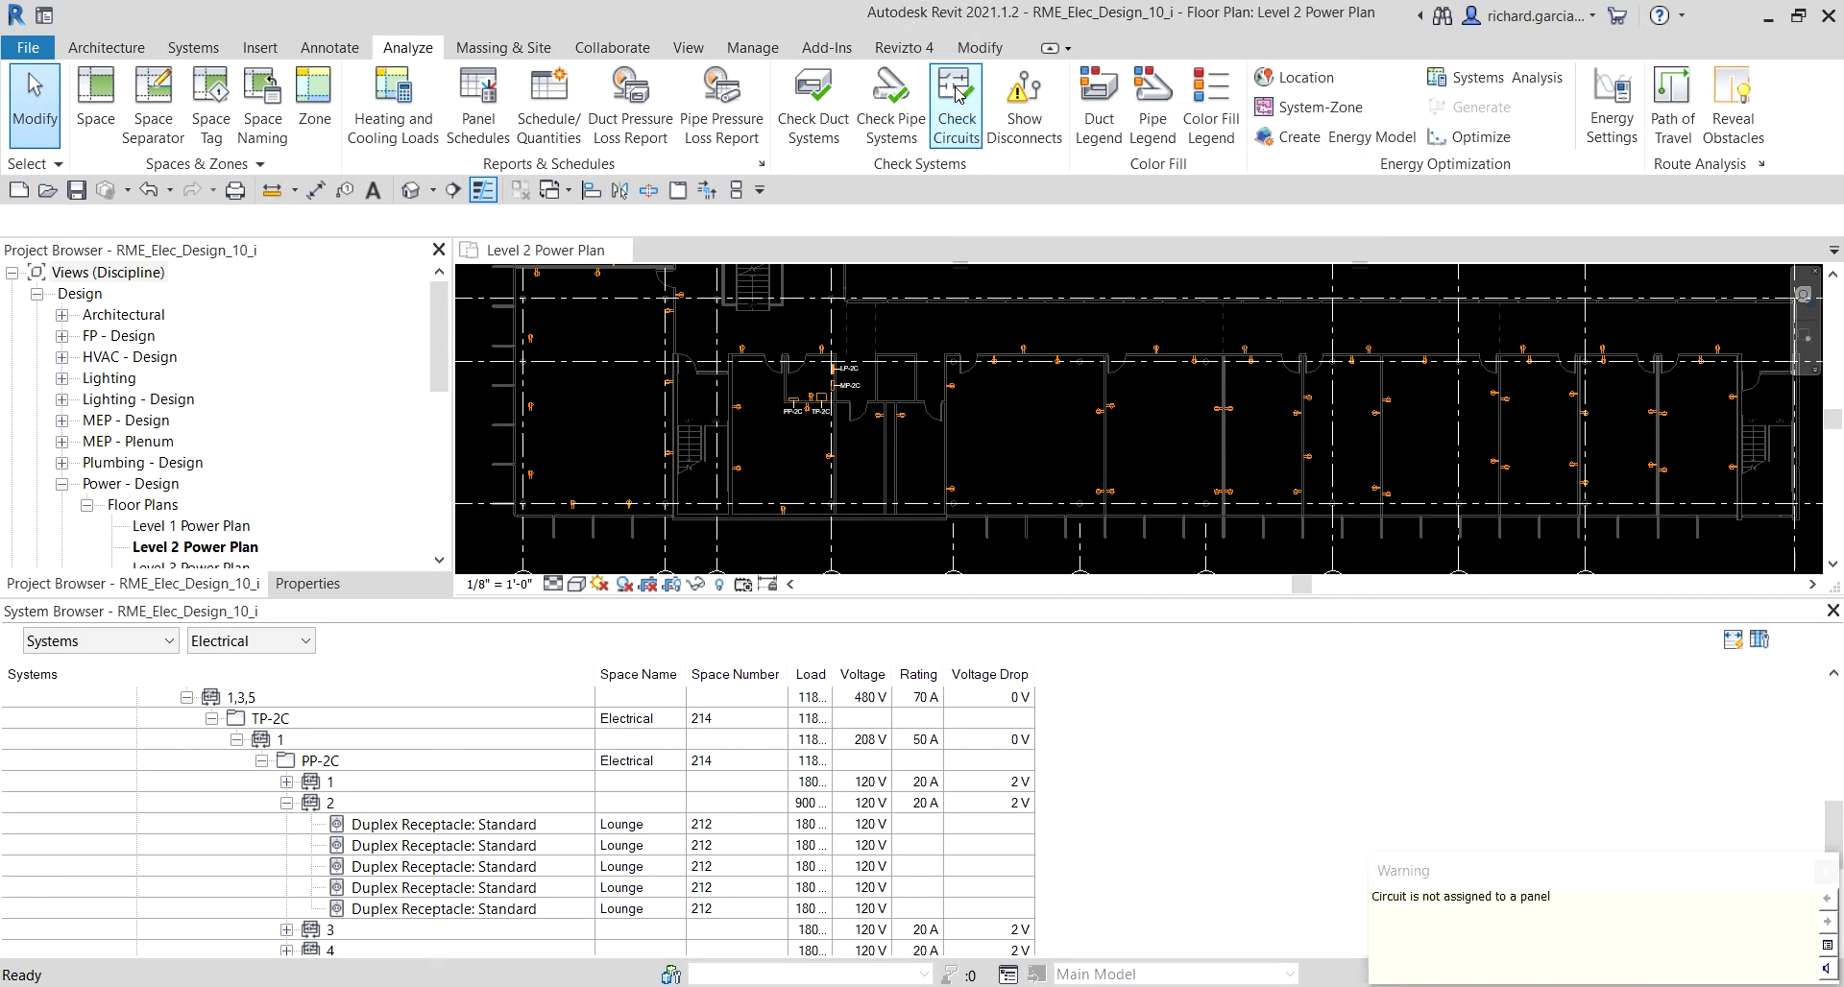
{"action": "left_click_drag", "start_coordinate": [1536, 880], "coordinate": [1225, 383]}
{"action": "left_click", "coordinate": [1107, 410]}
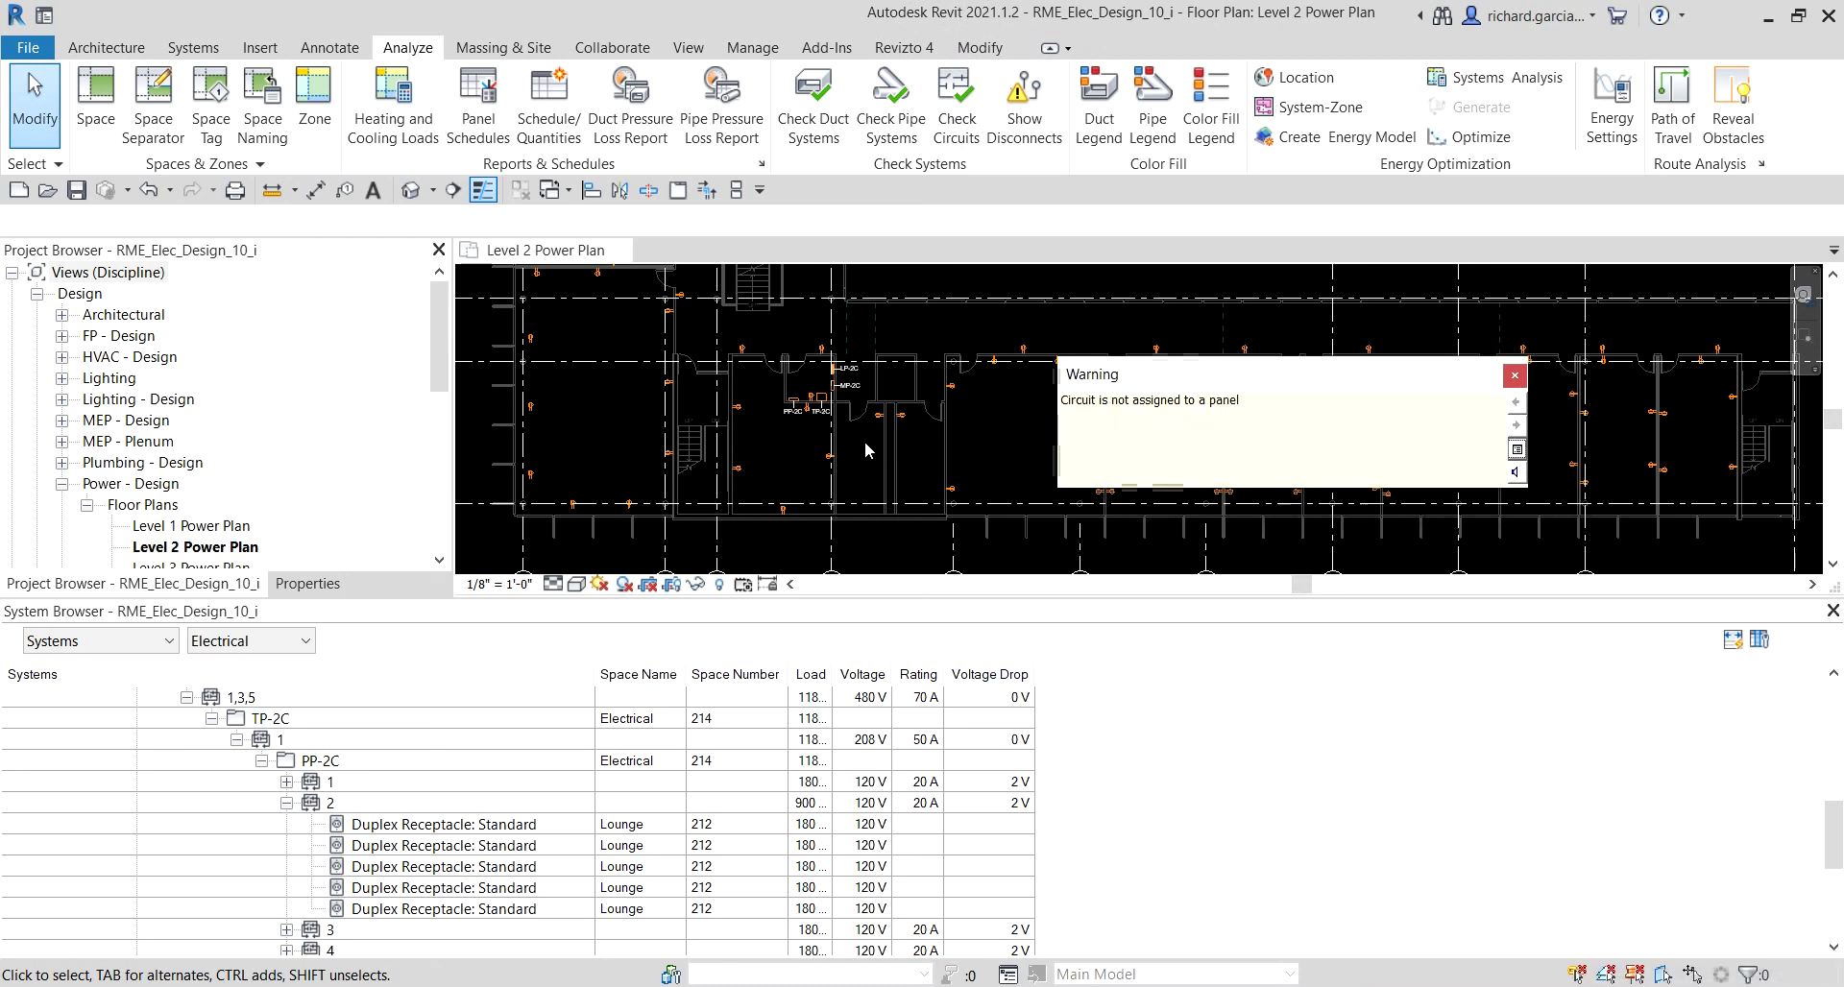
- Select the highlighted panel LP-2C above MP-2C in the floor plan
{"action": "scroll", "coordinate": [845, 385], "scroll_direction": "up", "scroll_amount": 5}
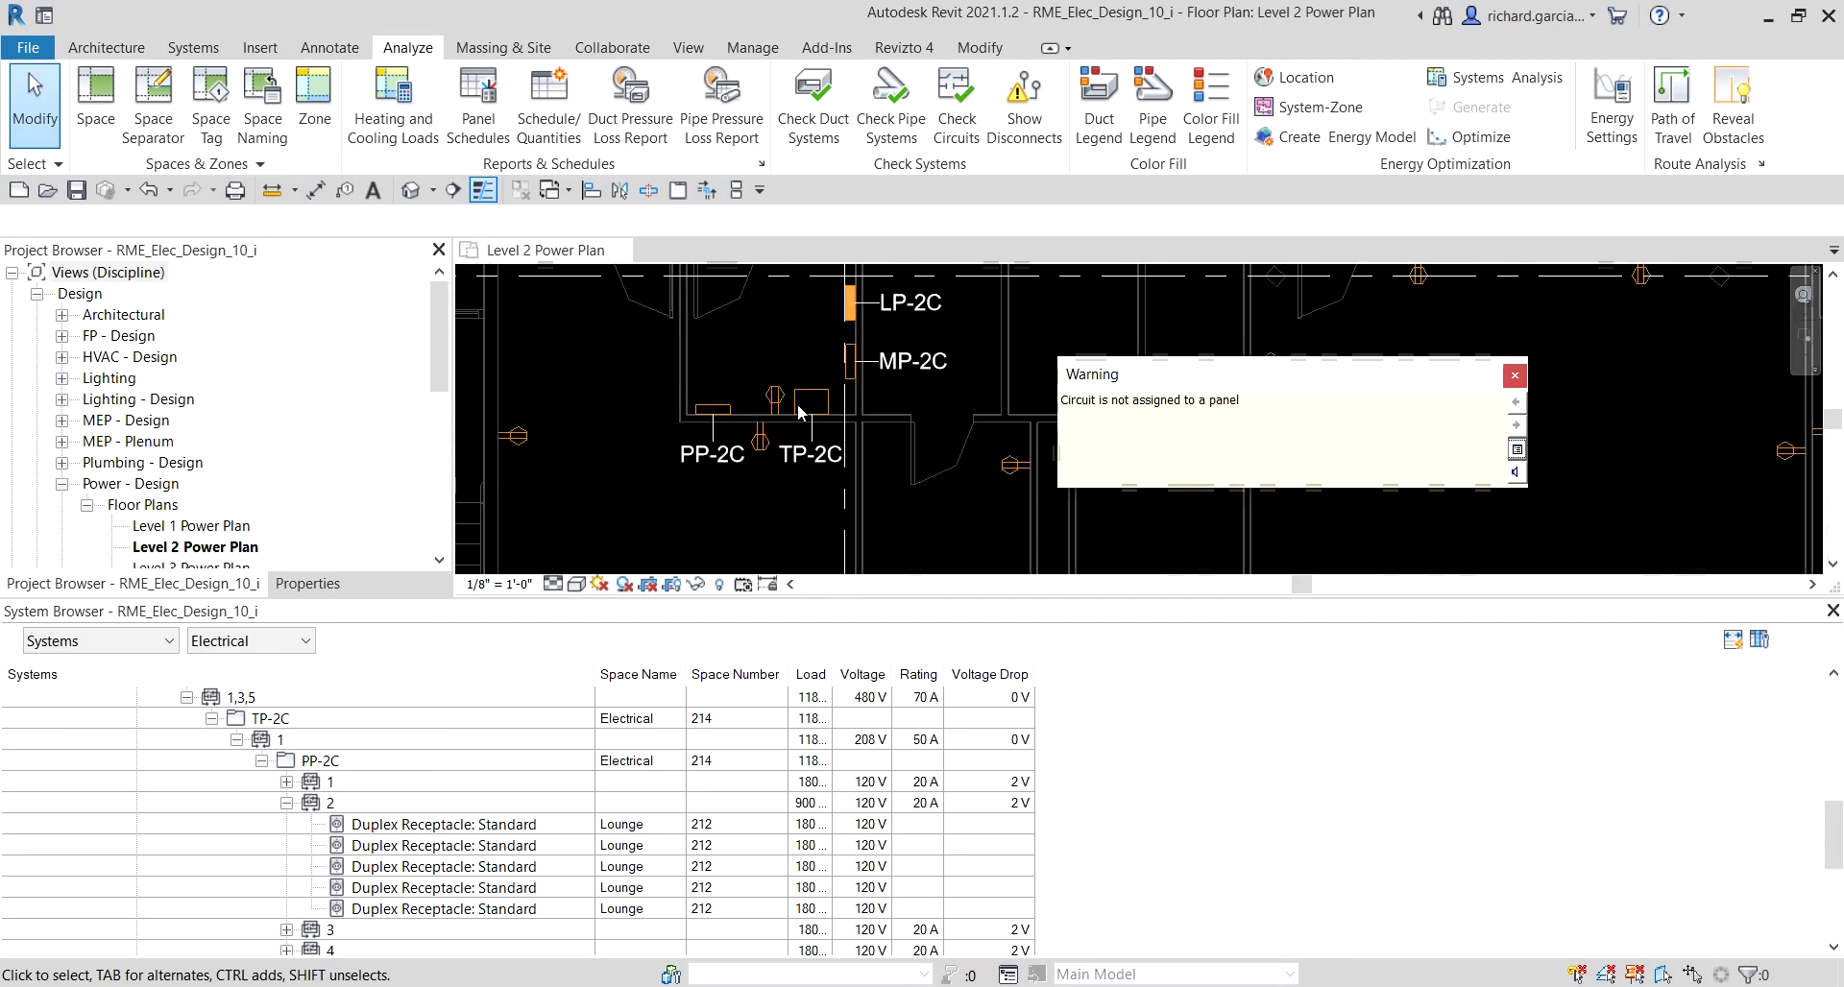
{"action": "scroll", "coordinate": [871, 314], "scroll_direction": "up", "scroll_amount": 1}
{"action": "middle_click_drag", "start_coordinate": [858, 367], "coordinate": [708, 495]}
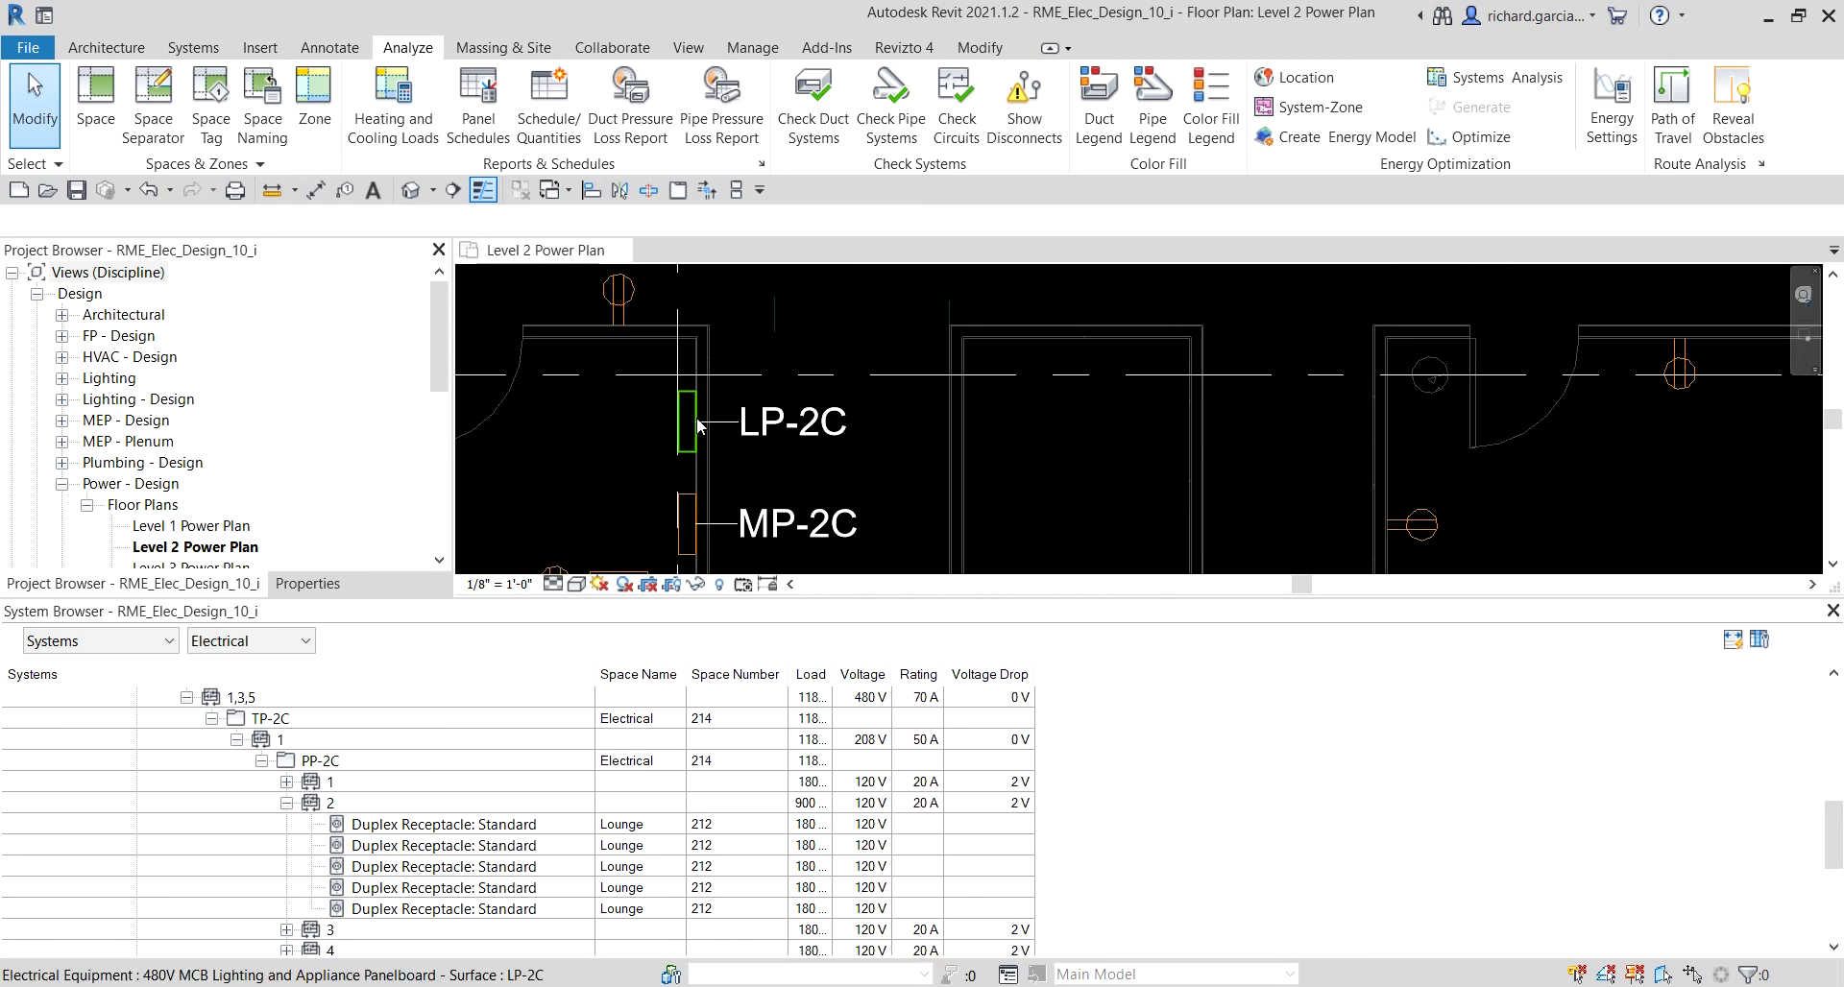
{"action": "key", "text": "ctrl"}
{"action": "left_click", "coordinate": [700, 426]}
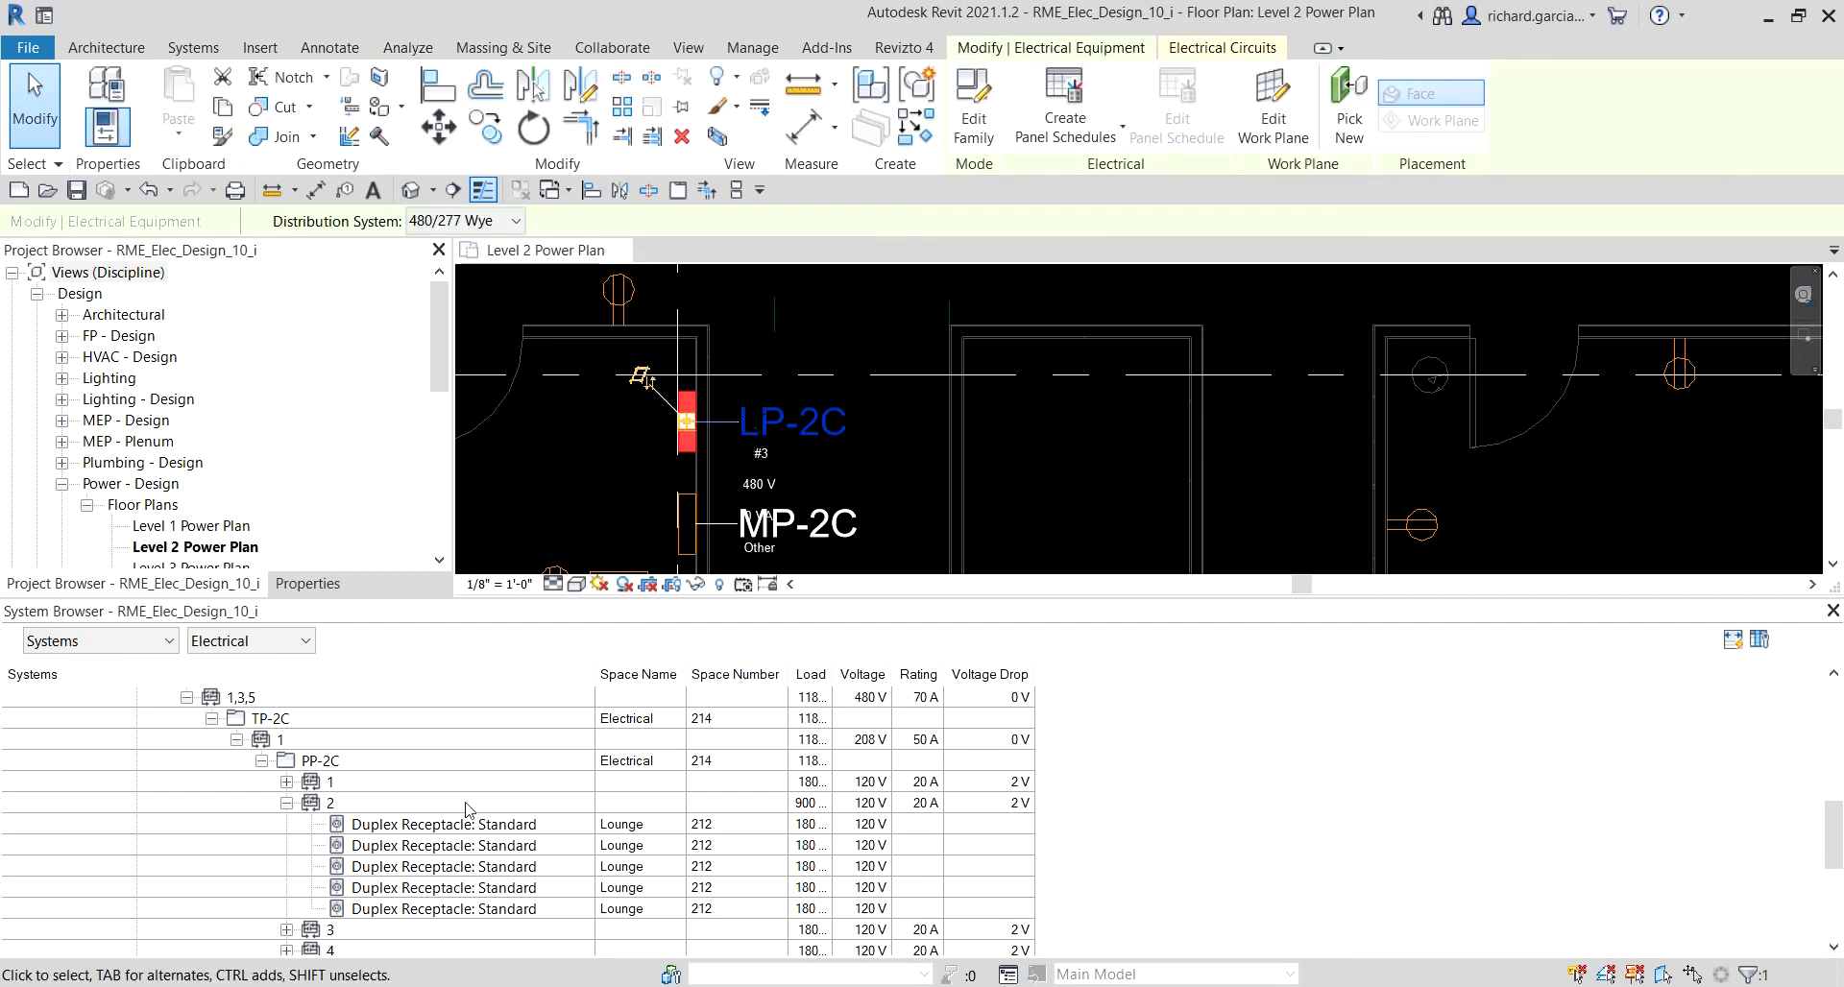
- Locate LP-2C's unnamed circuit under Power in the System Browser, and clear the selection
{"action": "scroll", "coordinate": [441, 823], "scroll_direction": "up", "scroll_amount": 3}
{"action": "scroll", "coordinate": [441, 815], "scroll_direction": "up", "scroll_amount": 3}
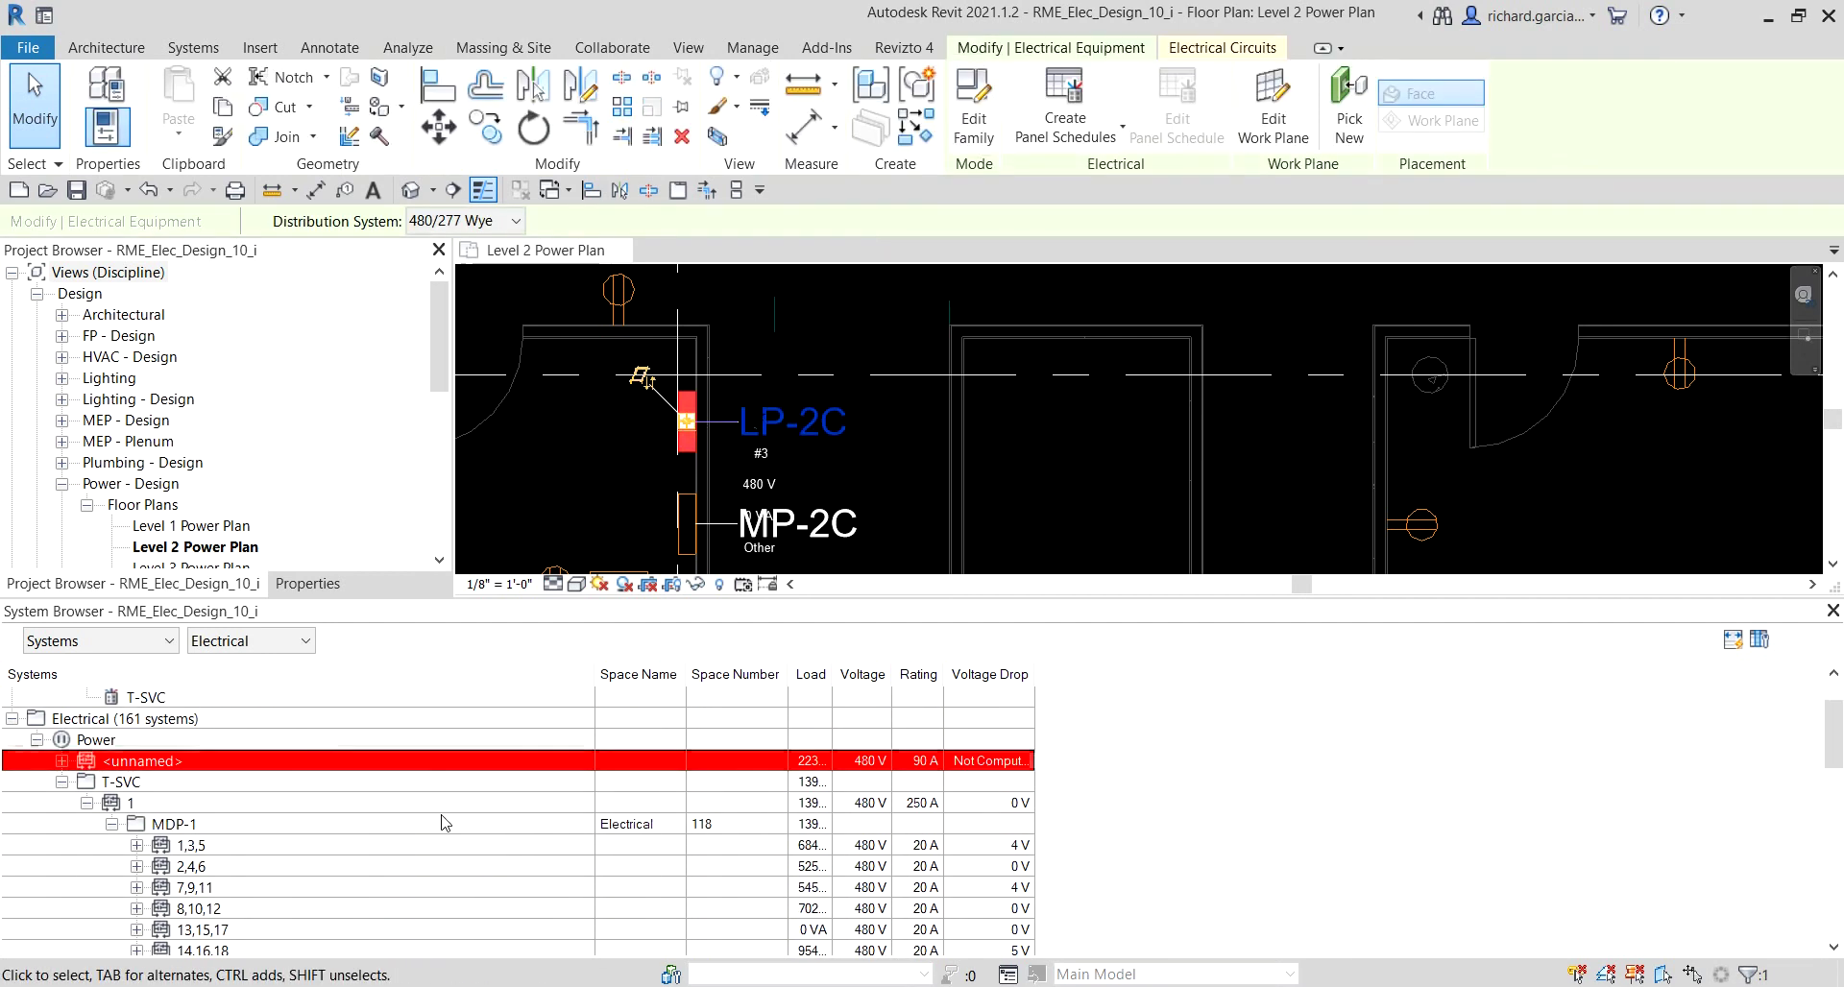
{"action": "left_click", "coordinate": [140, 764]}
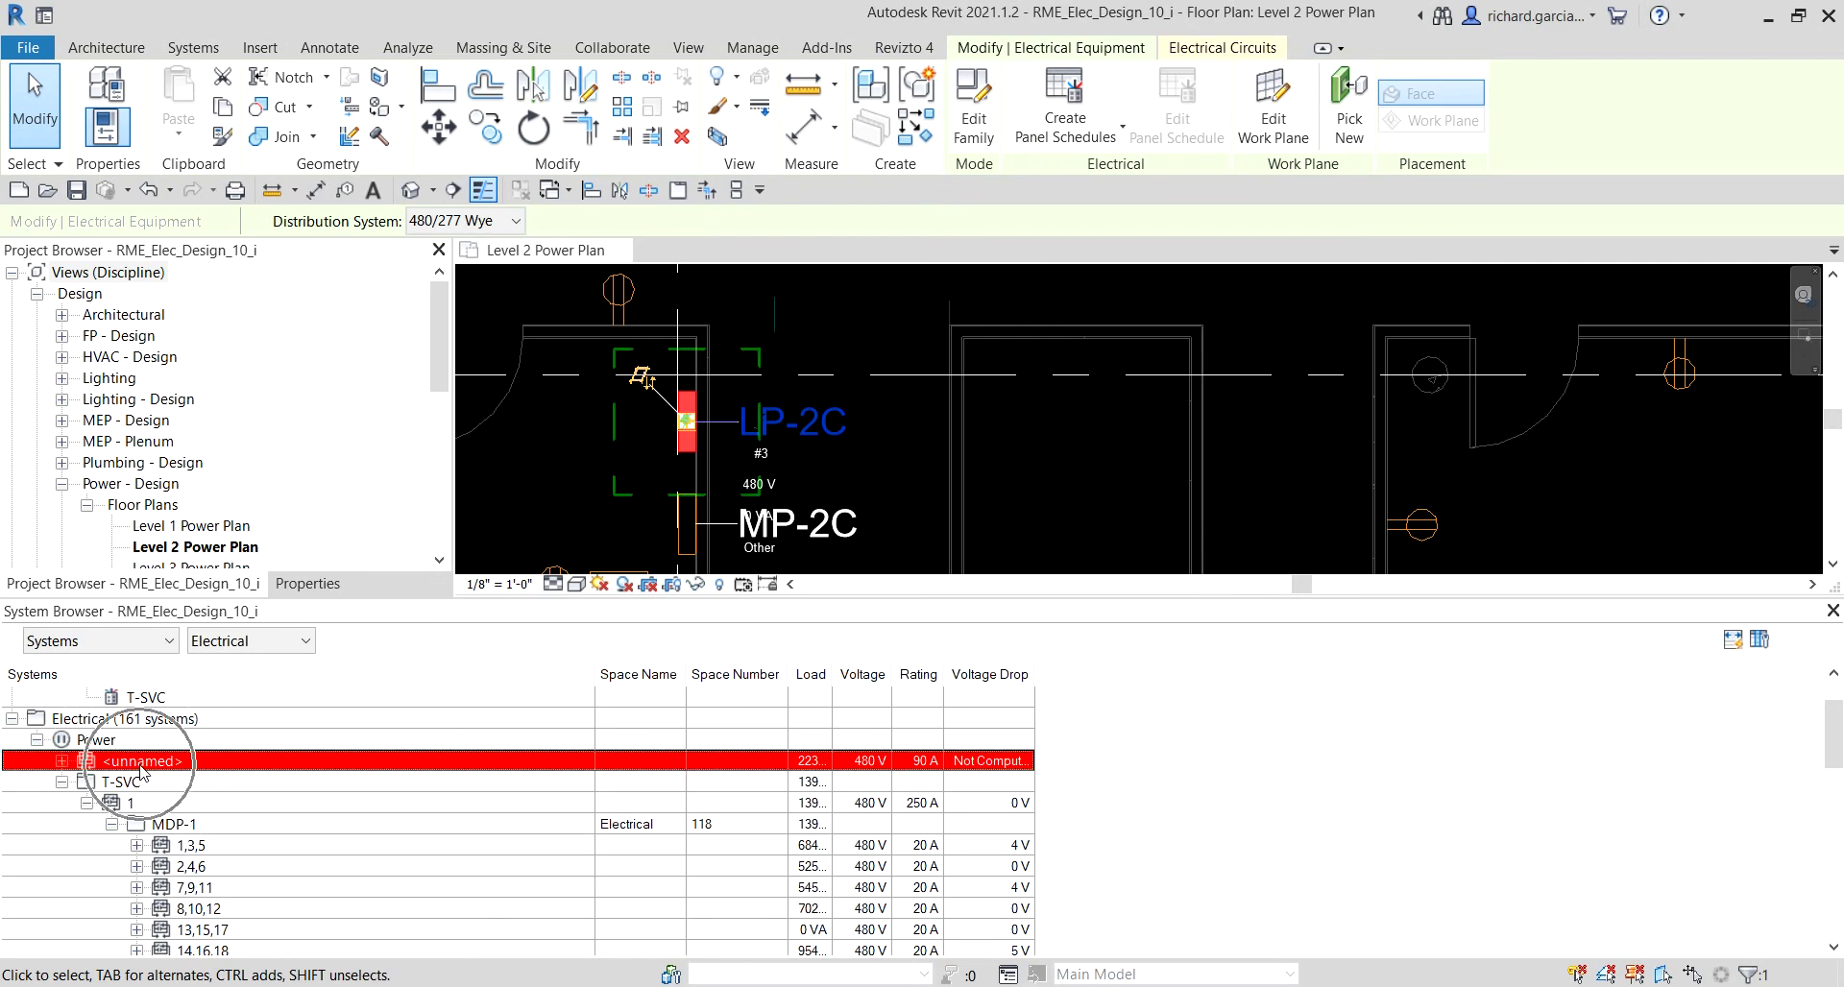
{"action": "left_click", "coordinate": [140, 764]}
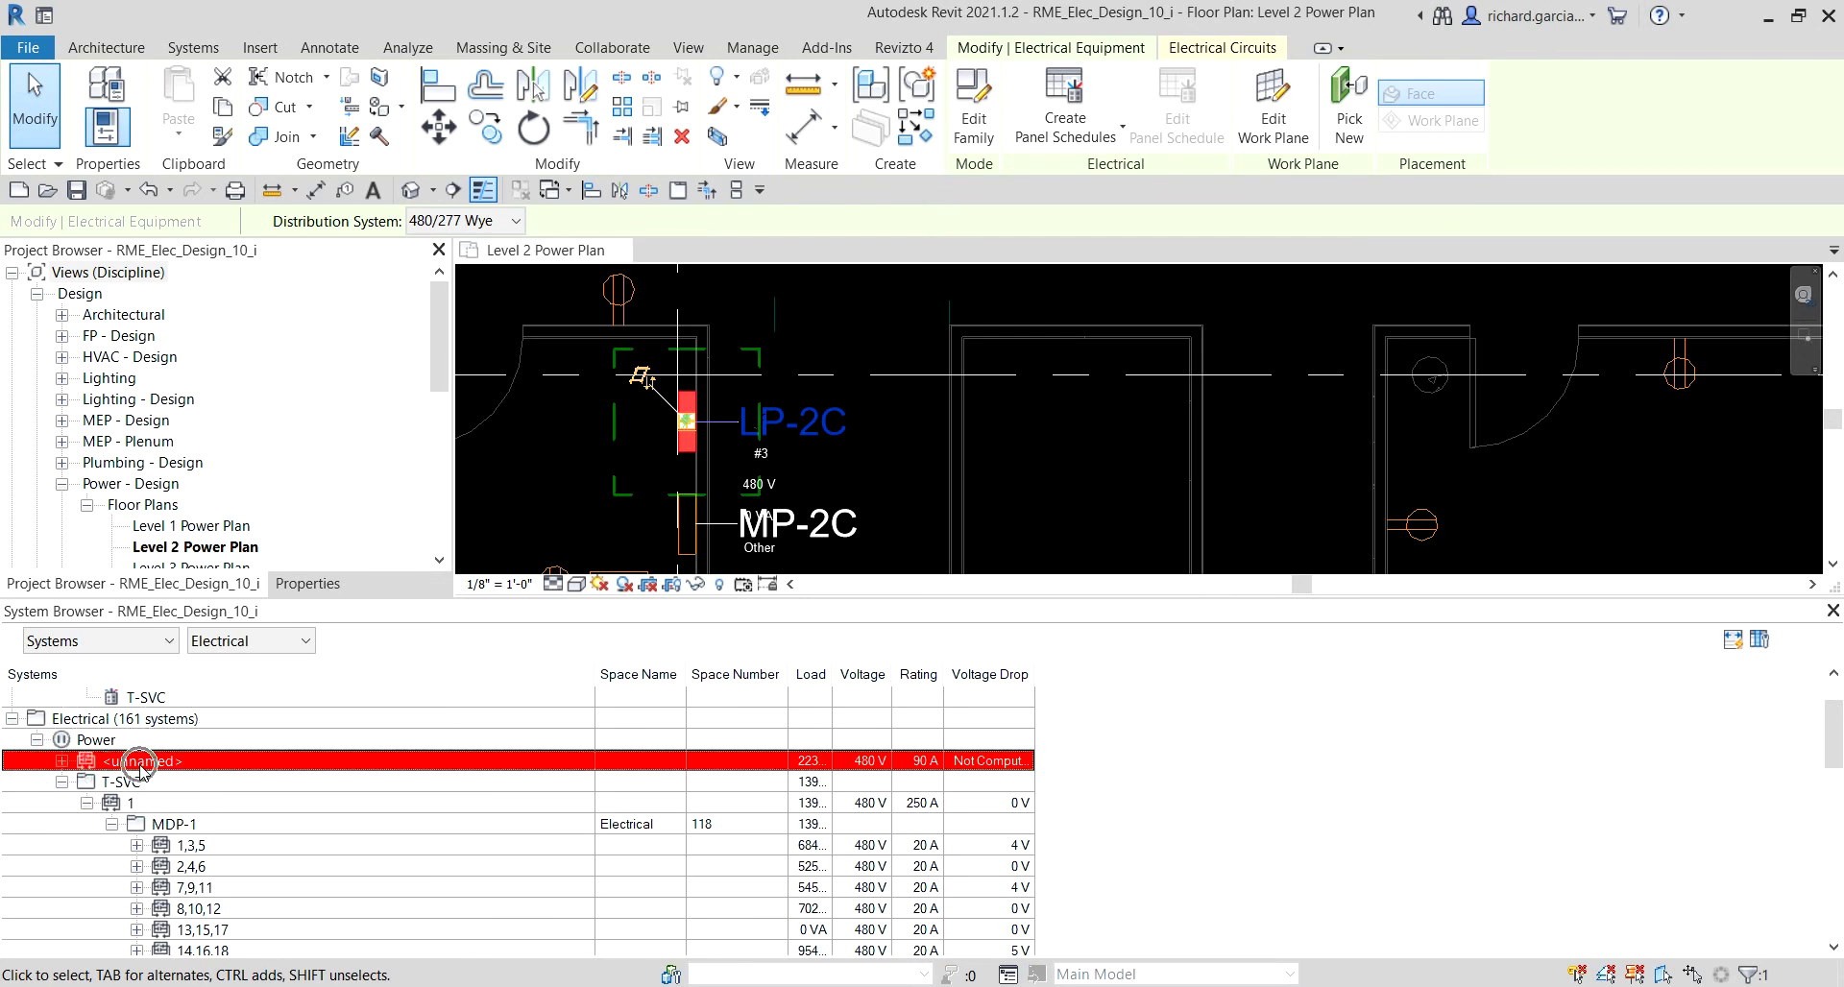
{"action": "left_click", "coordinate": [140, 763]}
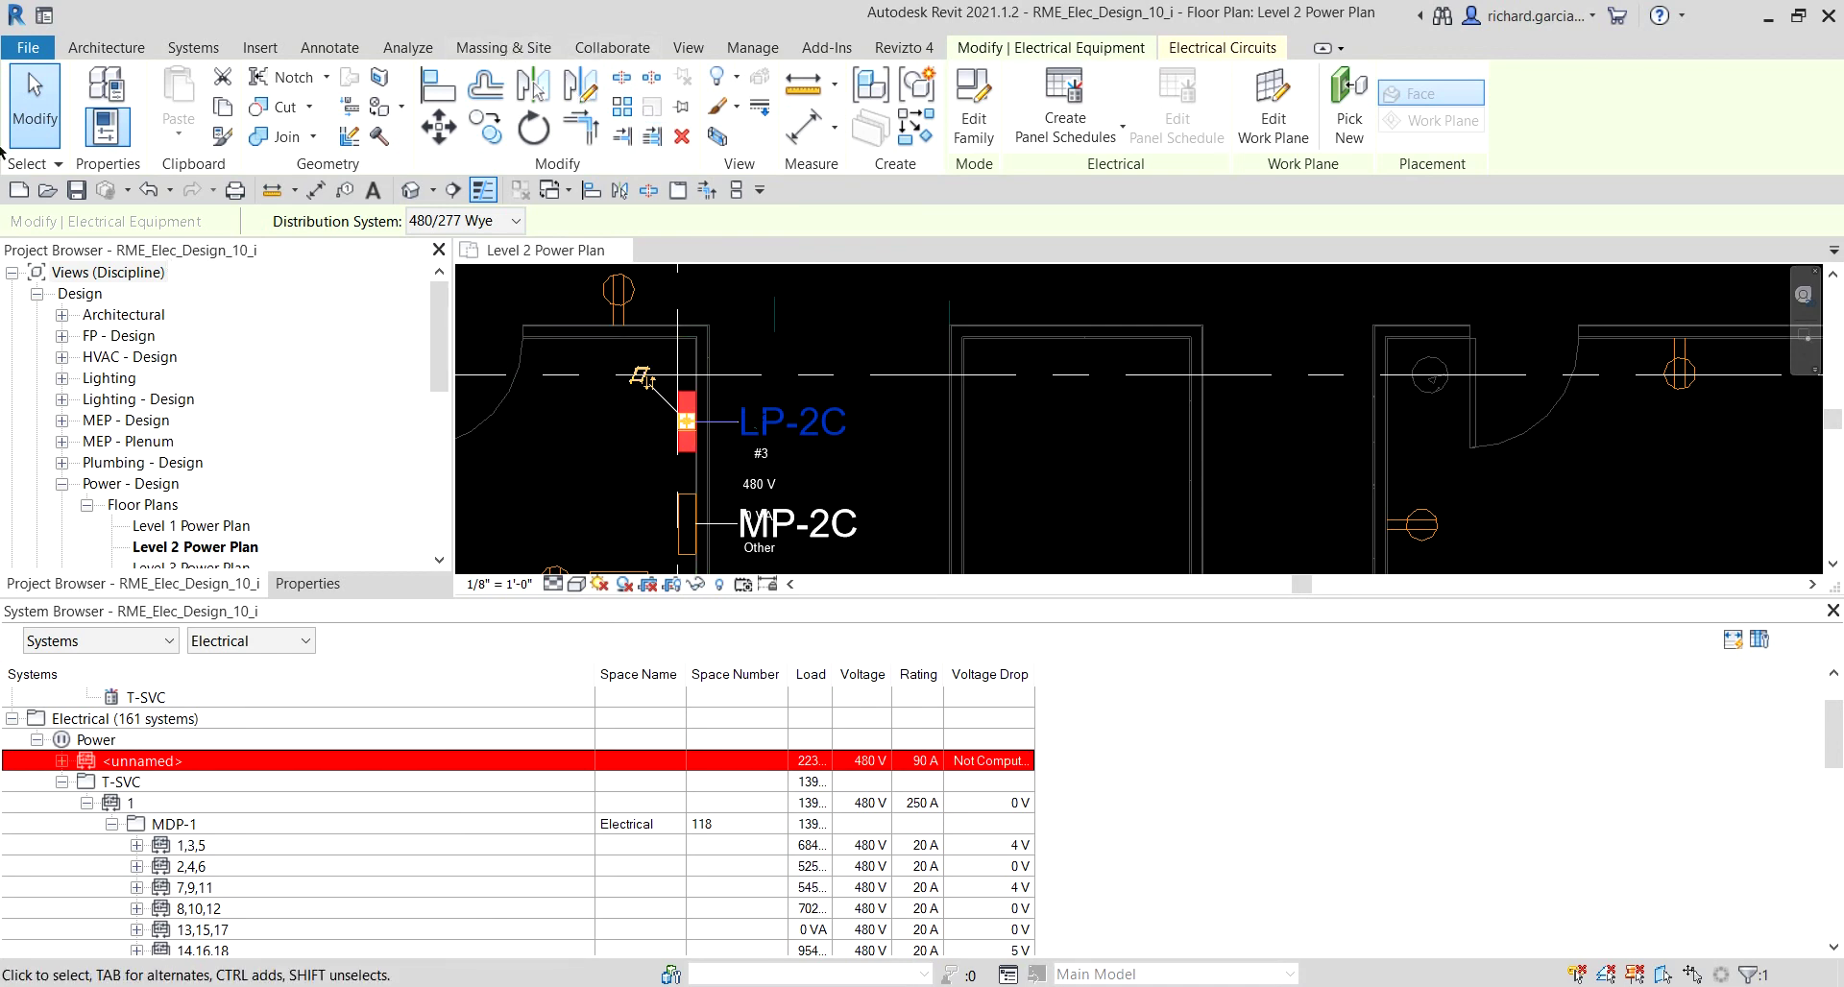
{"action": "left_click", "coordinate": [35, 106]}
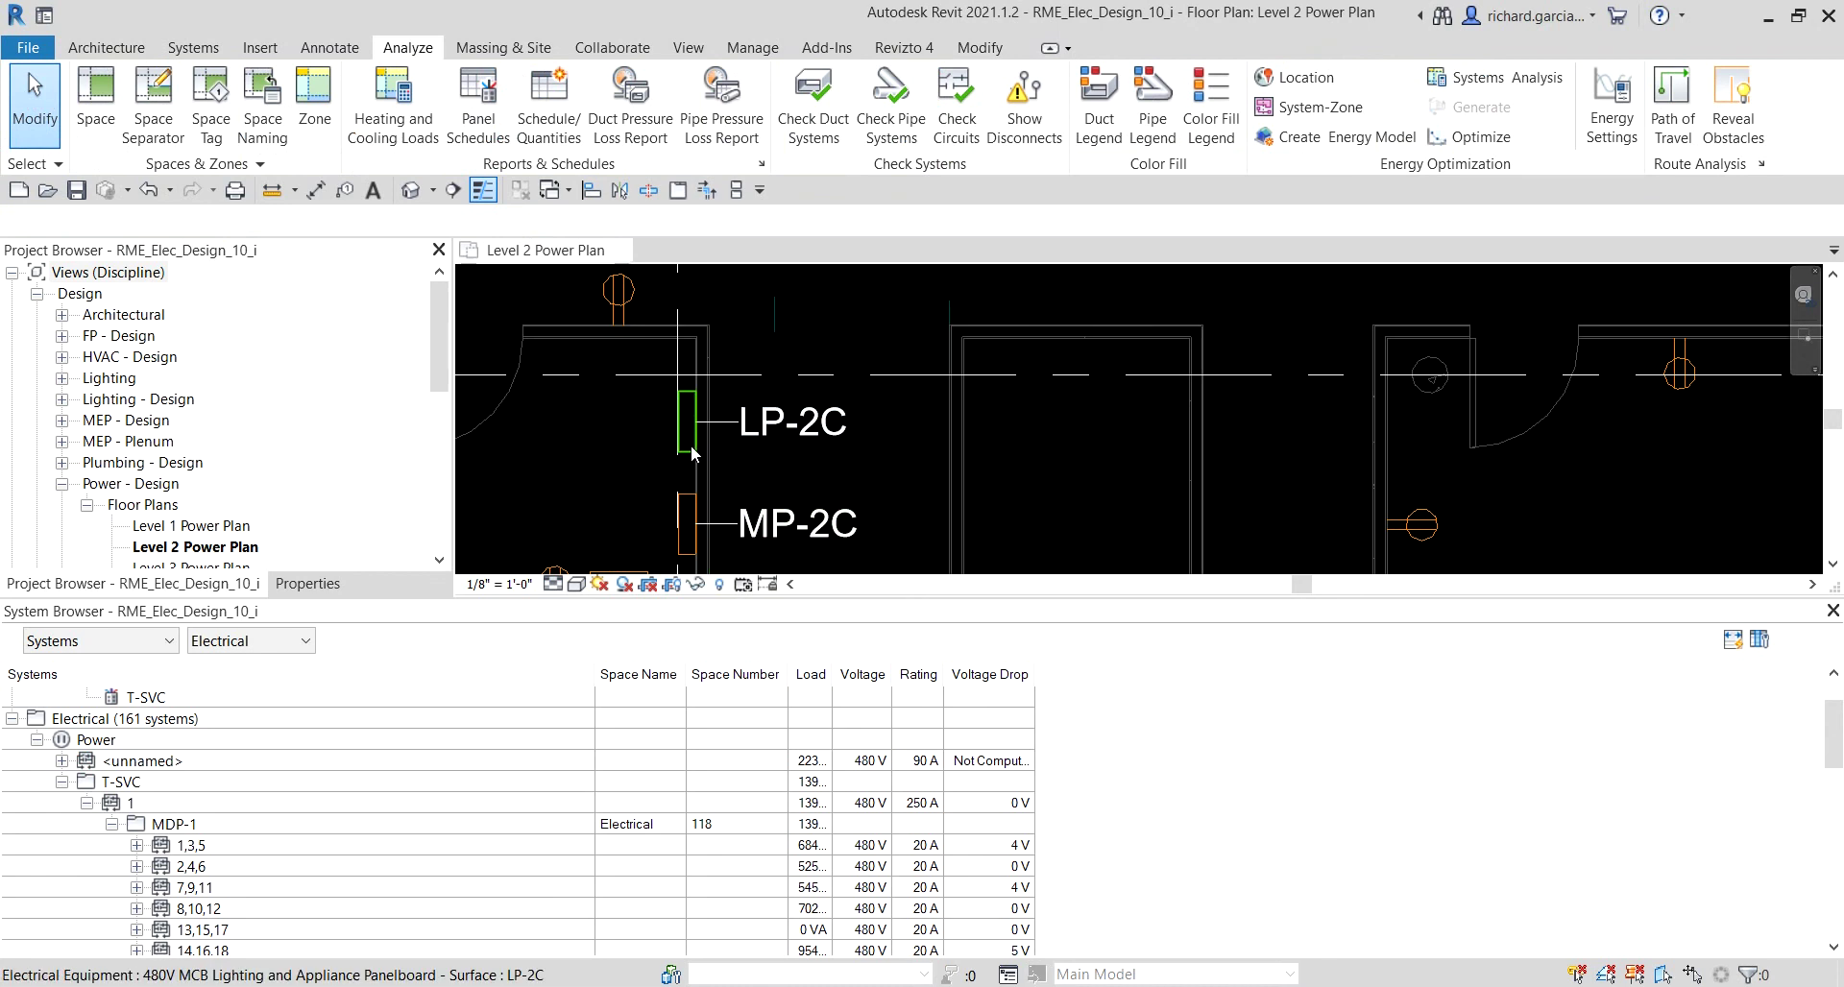
- Run Check Circuits again, look through the electrical systems in the System Browser, and dismiss the warning
{"action": "left_click", "coordinate": [966, 110]}
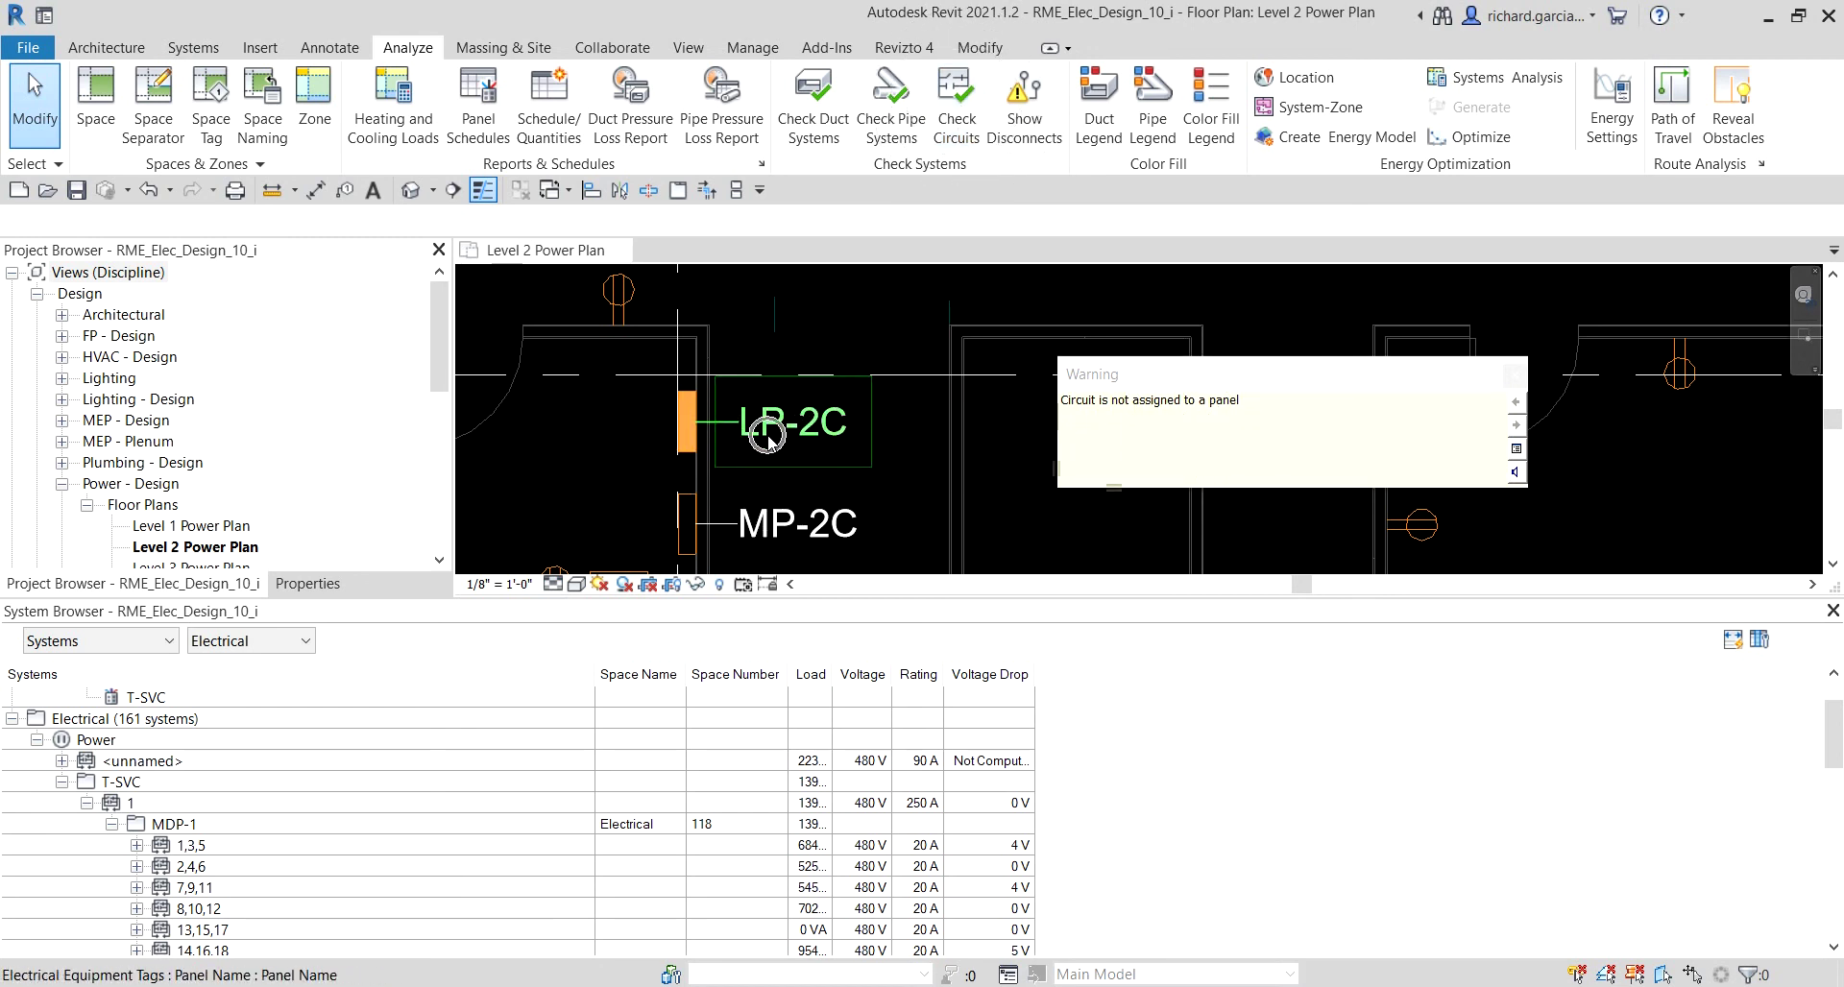
{"action": "scroll", "coordinate": [333, 826], "scroll_direction": "down", "scroll_amount": 5}
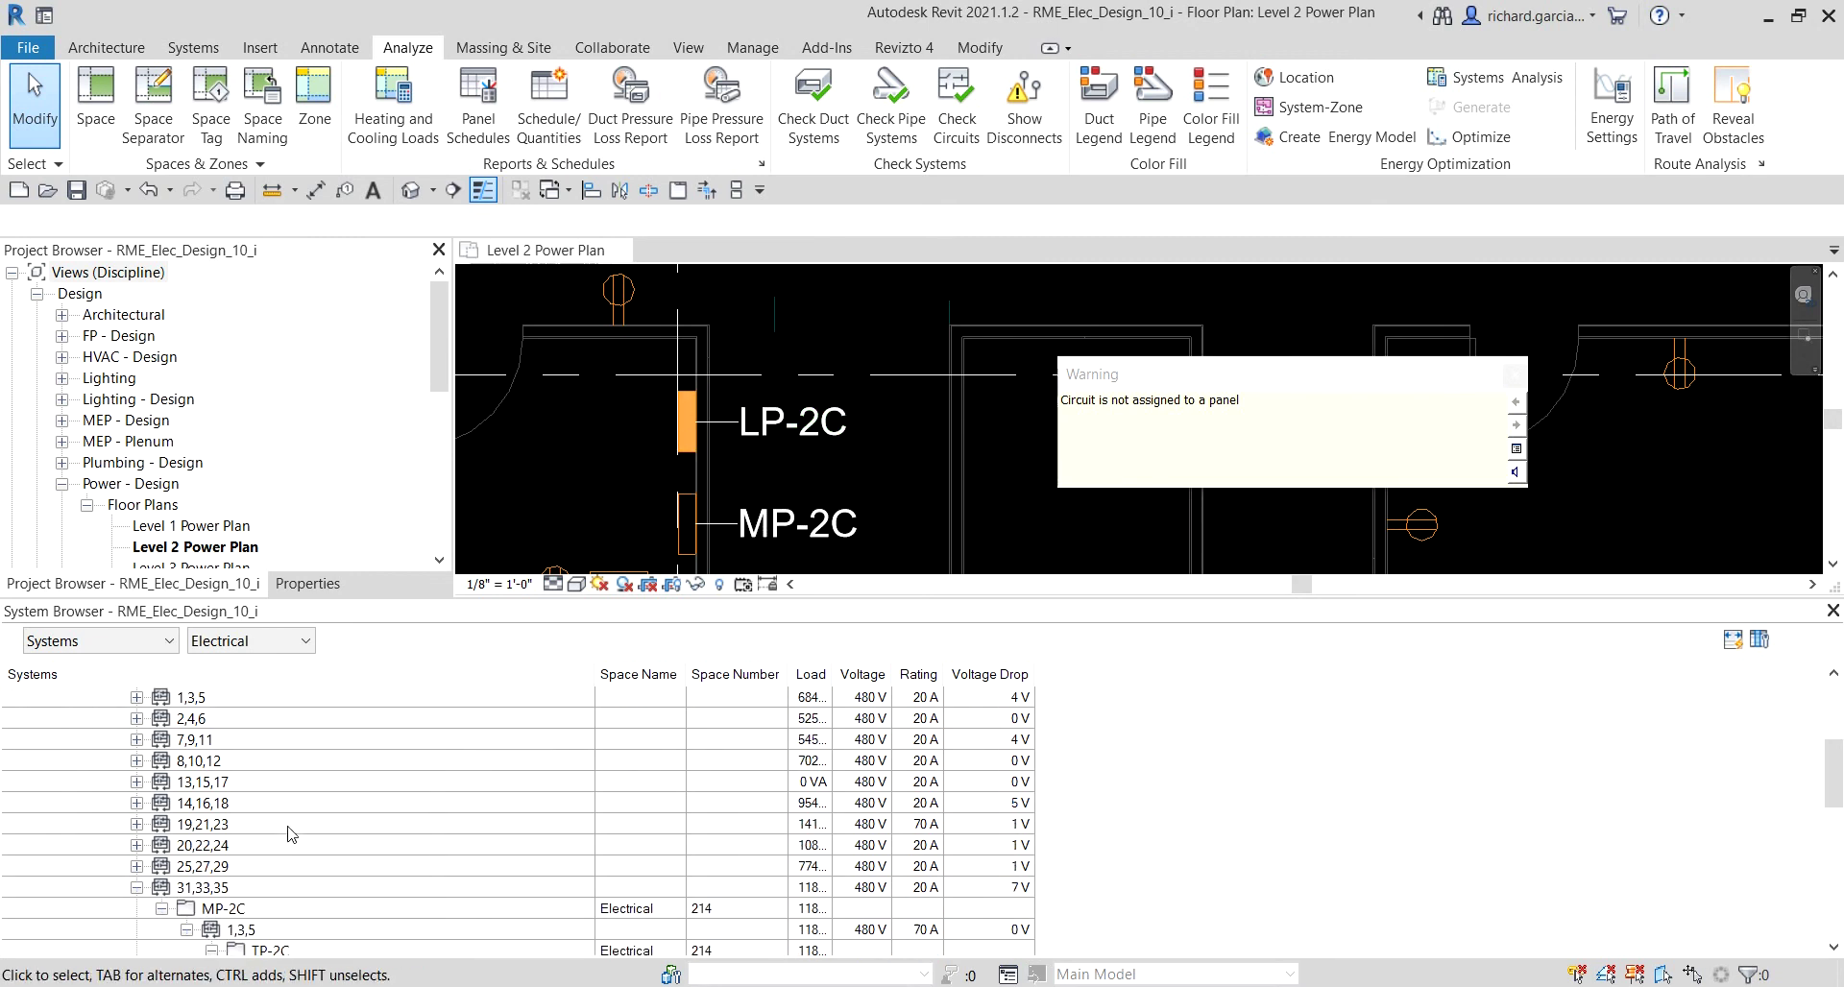
{"action": "scroll", "coordinate": [350, 814], "scroll_direction": "up", "scroll_amount": 7}
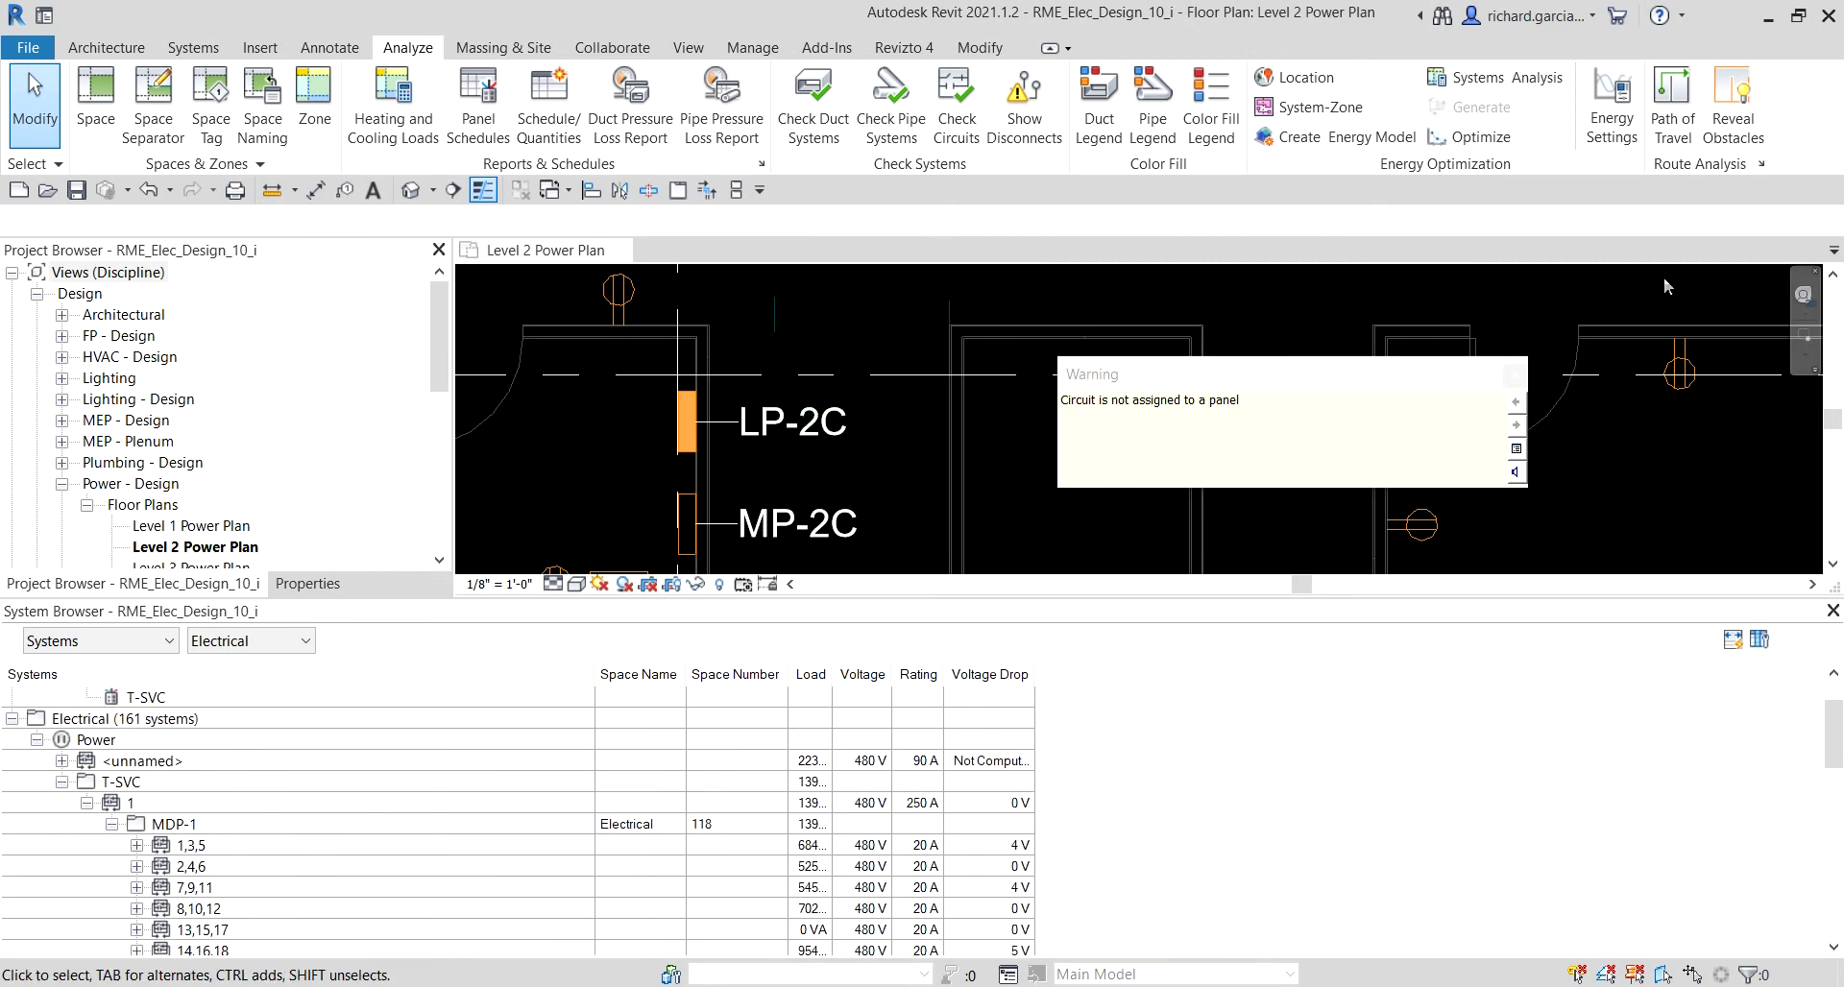
{"action": "left_click", "coordinate": [1516, 375]}
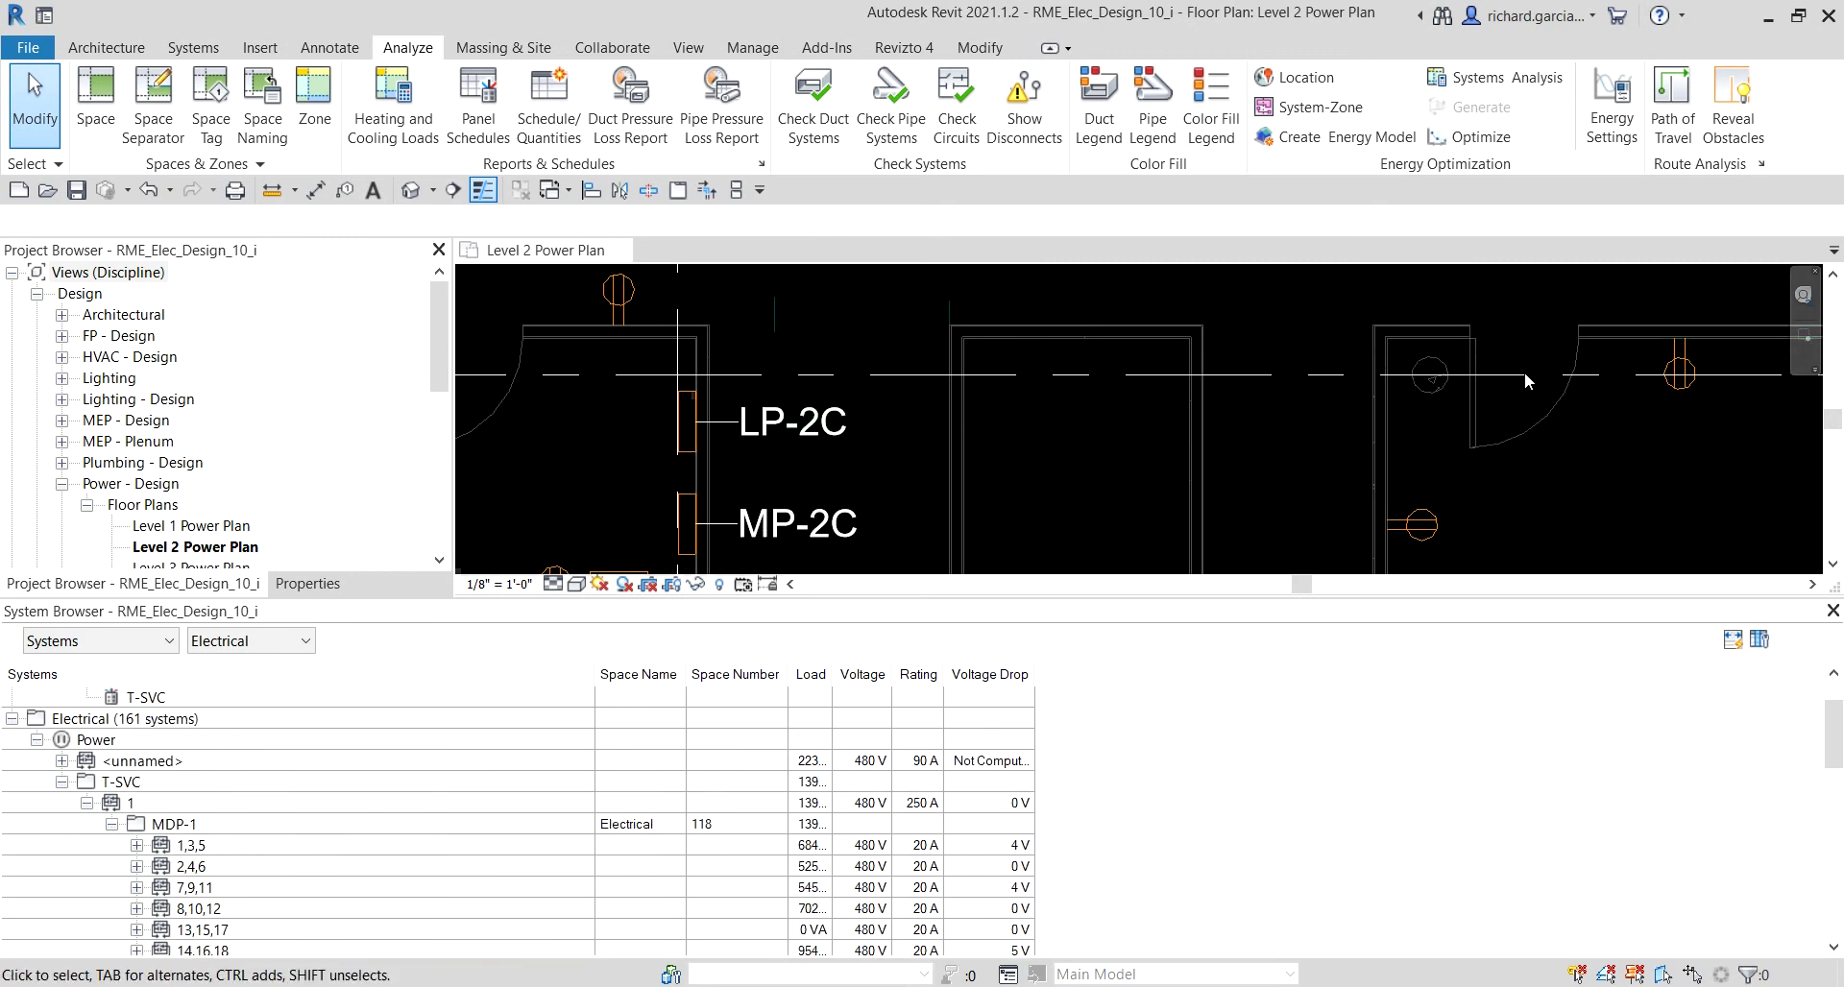
- Select panel LP-2C in the plan and expand its unnamed circuit down to the panel's branch circuits
{"action": "left_click", "coordinate": [687, 454]}
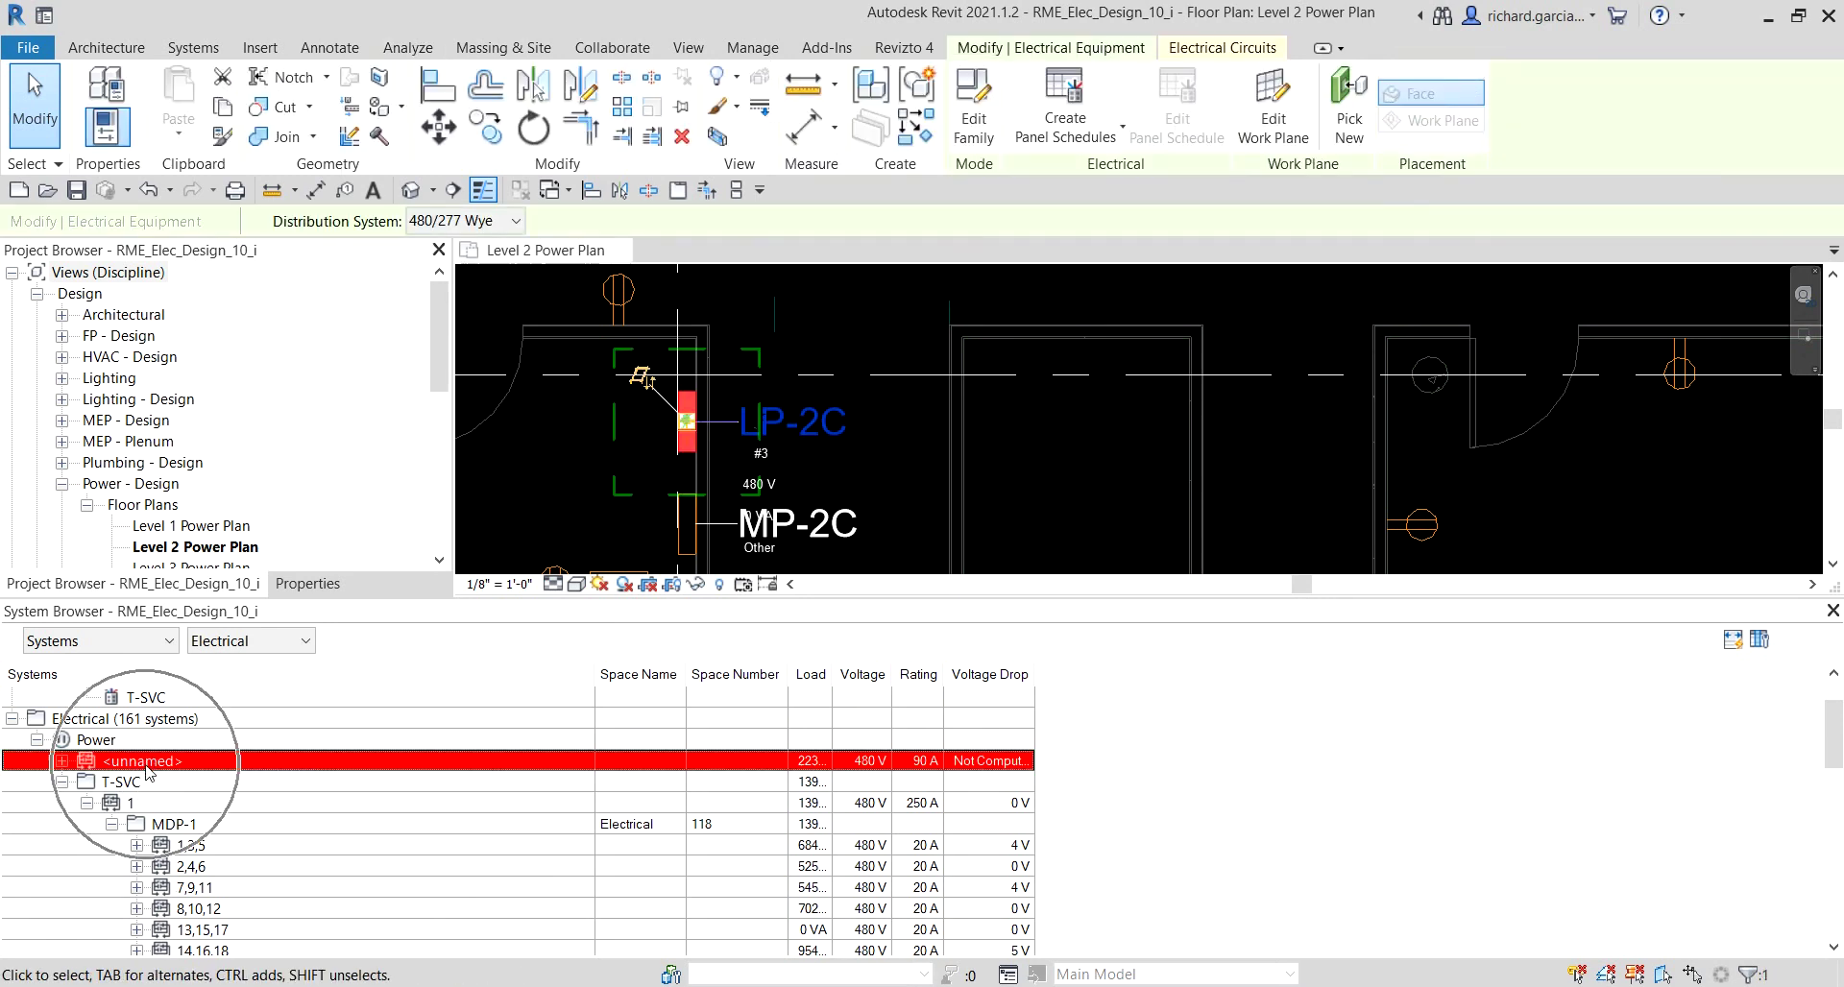
{"action": "left_click", "coordinate": [61, 762]}
{"action": "left_click", "coordinate": [86, 782]}
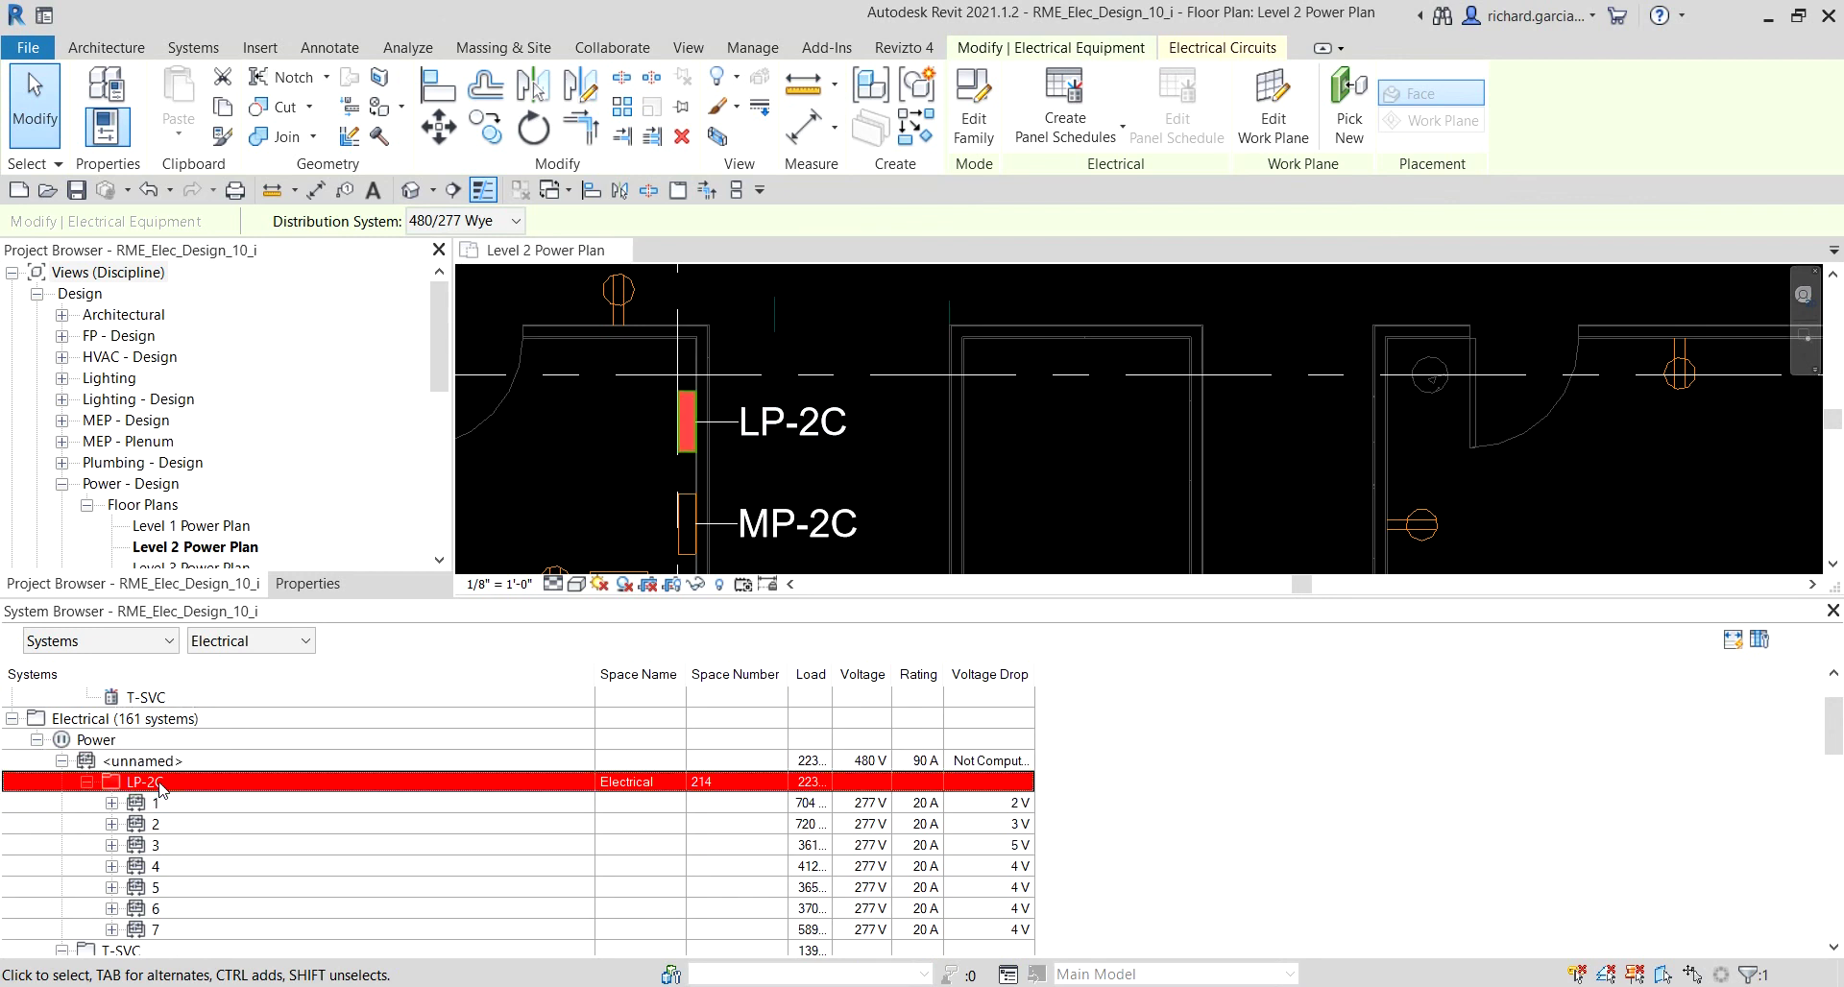
- Select panel LP-2C, check which panel its unnamed circuit is assigned to, and clear the selection
{"action": "left_click", "coordinate": [160, 784]}
{"action": "scroll", "coordinate": [1052, 384], "scroll_direction": "down", "scroll_amount": 3}
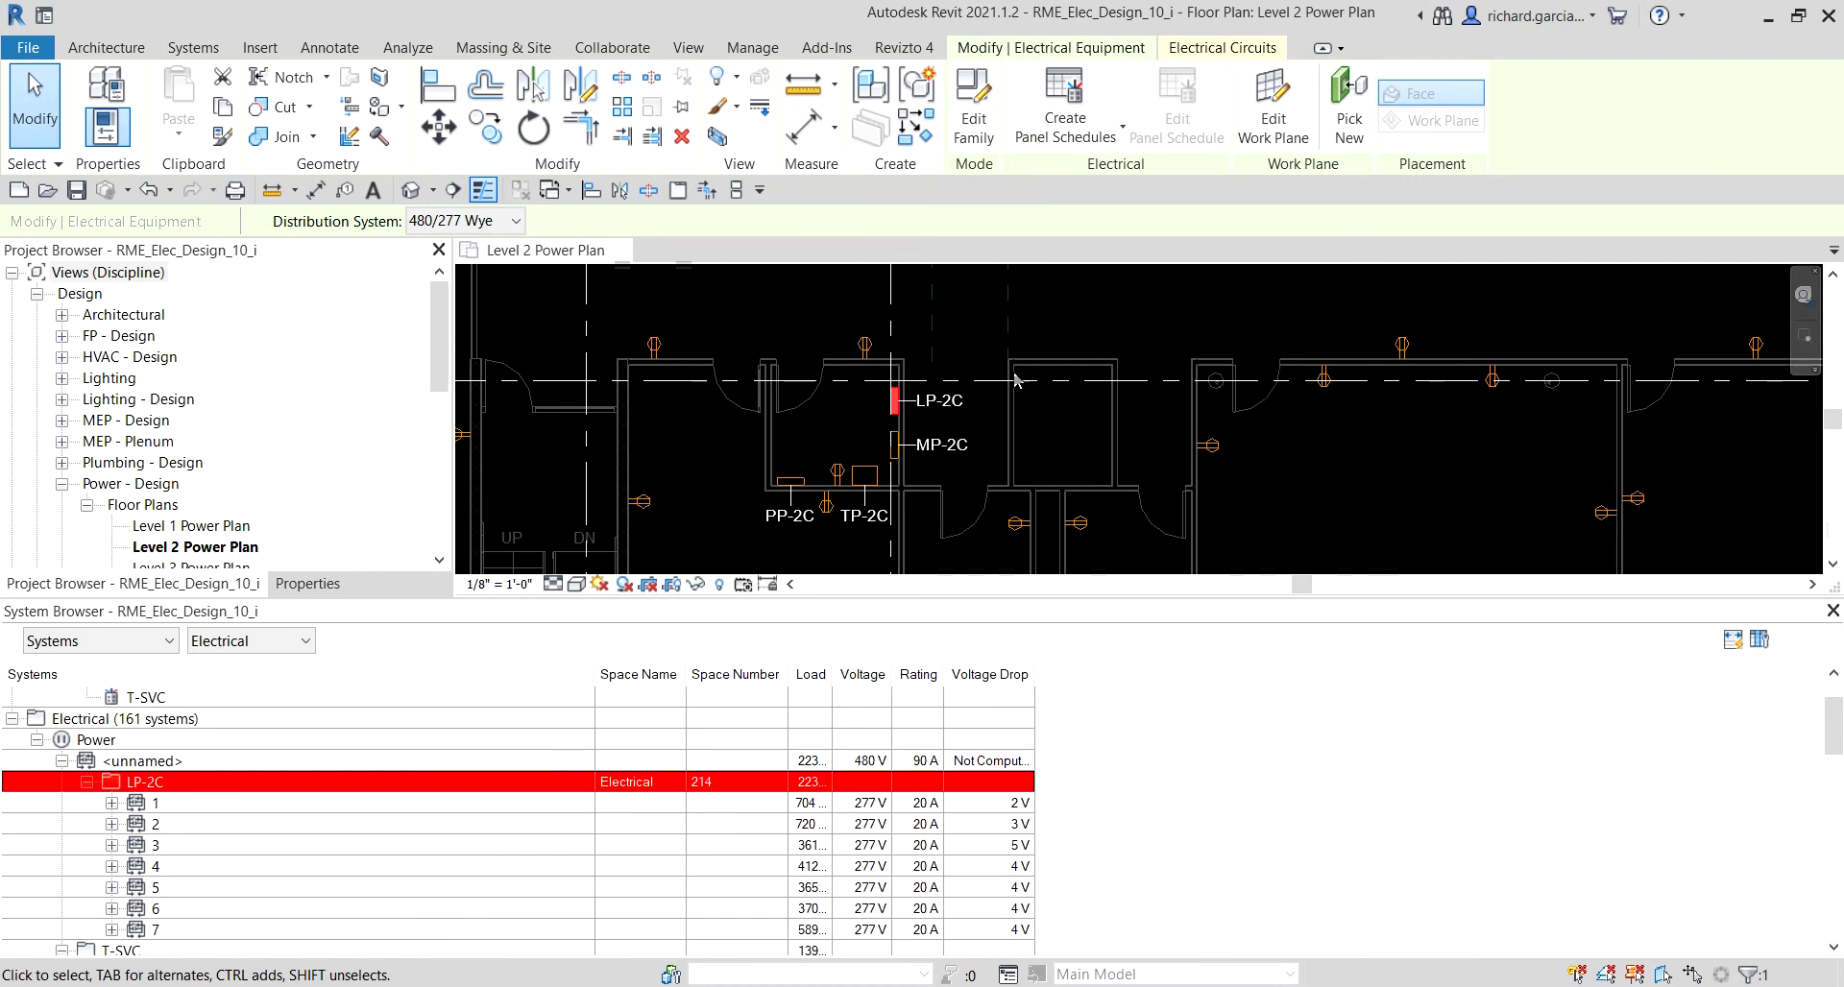
{"action": "left_click", "coordinate": [901, 410]}
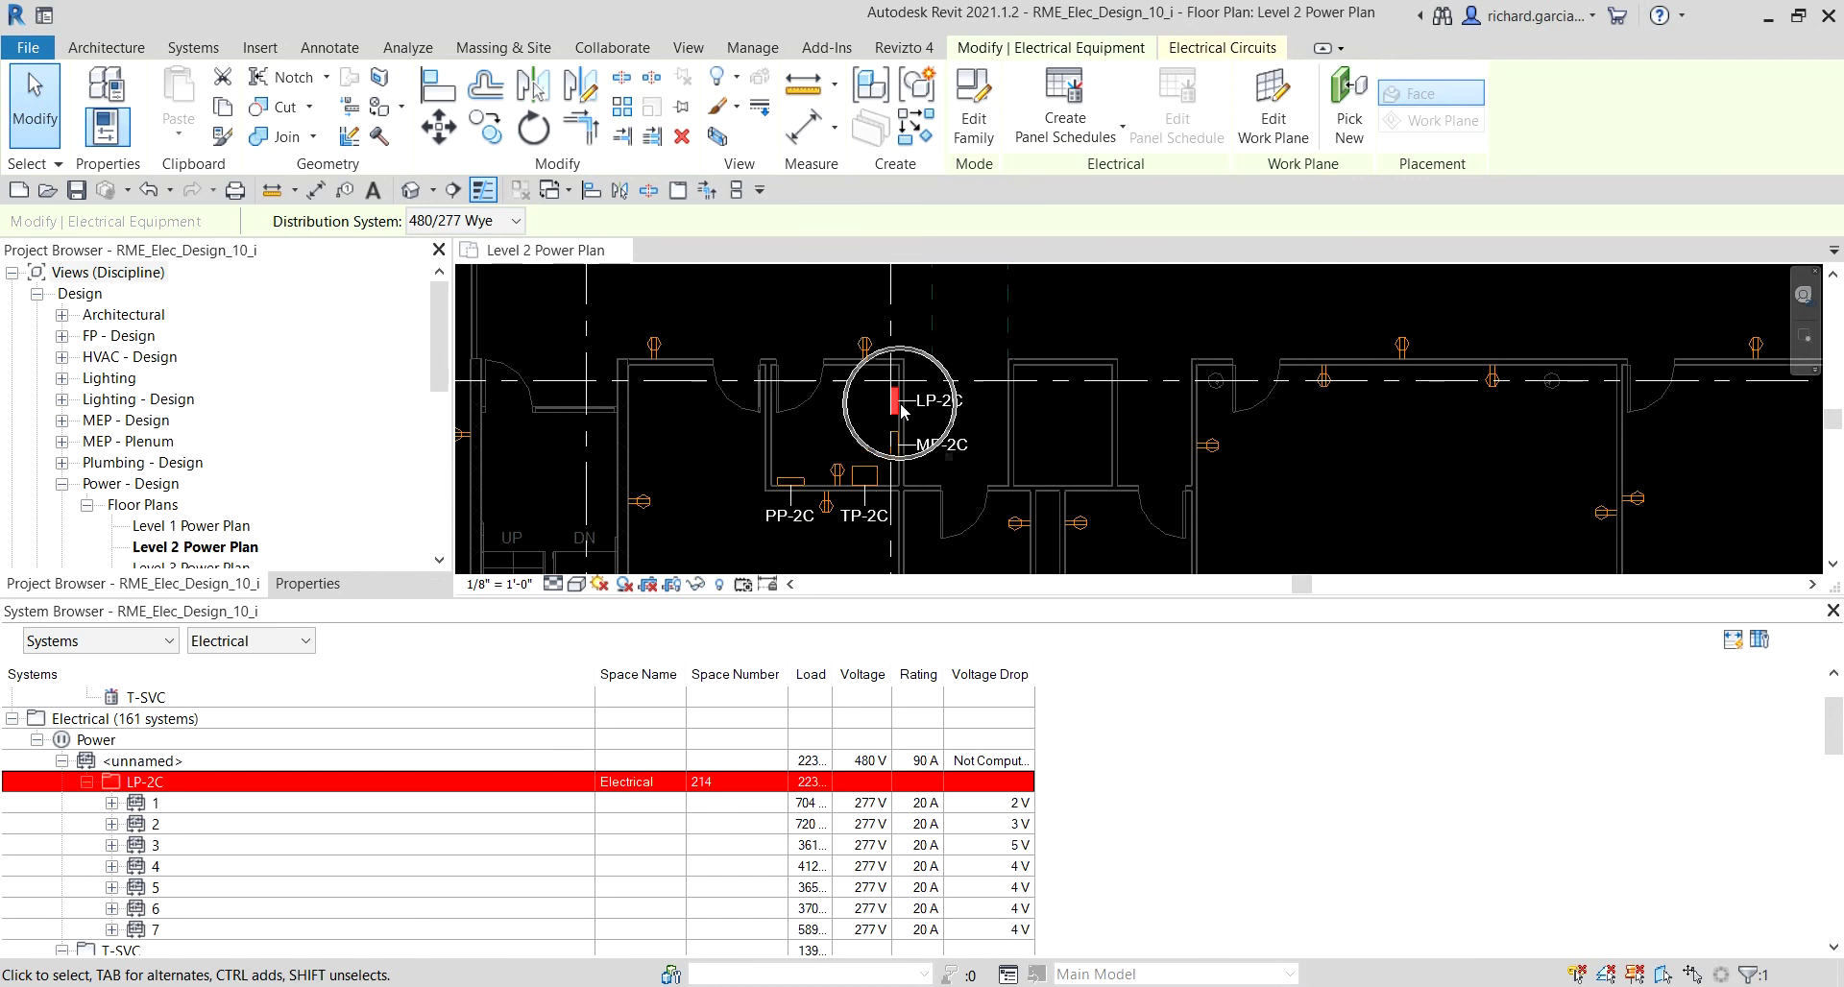
{"action": "left_click", "coordinate": [1222, 50]}
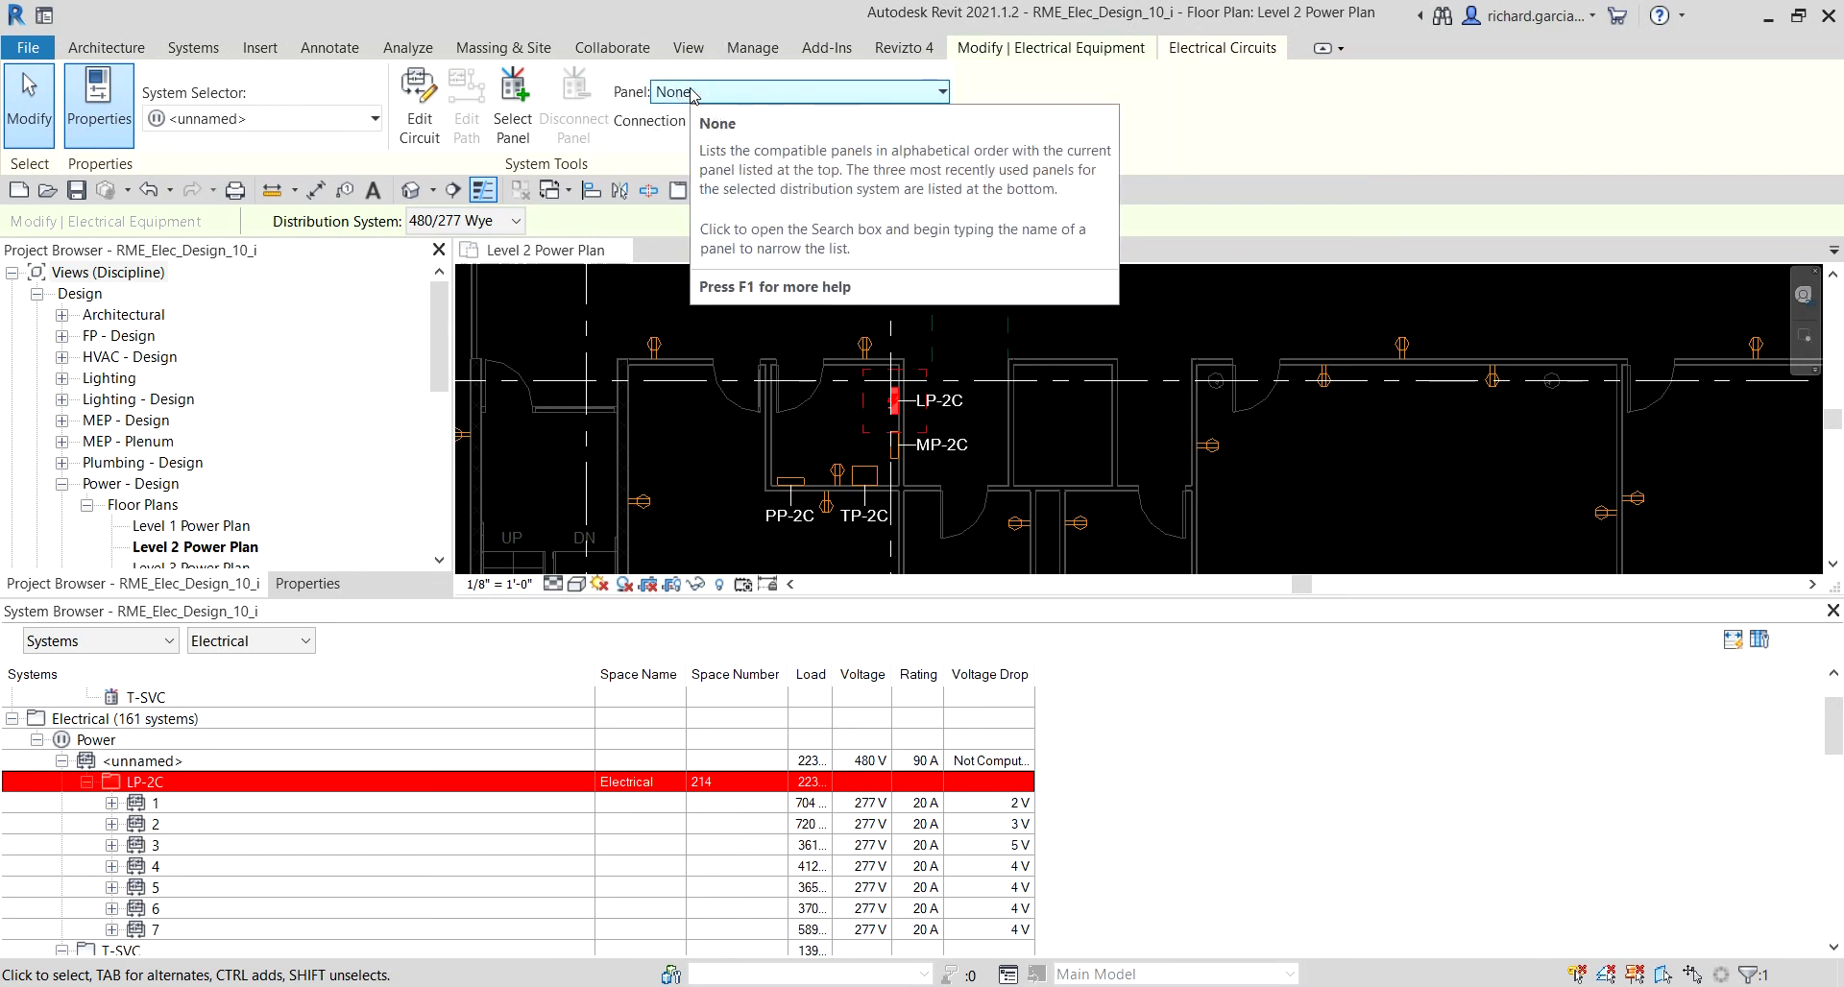
{"action": "left_click", "coordinate": [29, 101]}
- Select panel LP-2C in the floor plan, assign its unnamed circuit to panel MDP-1, and clear the selection
{"action": "scroll", "coordinate": [947, 408], "scroll_direction": "up", "scroll_amount": 3}
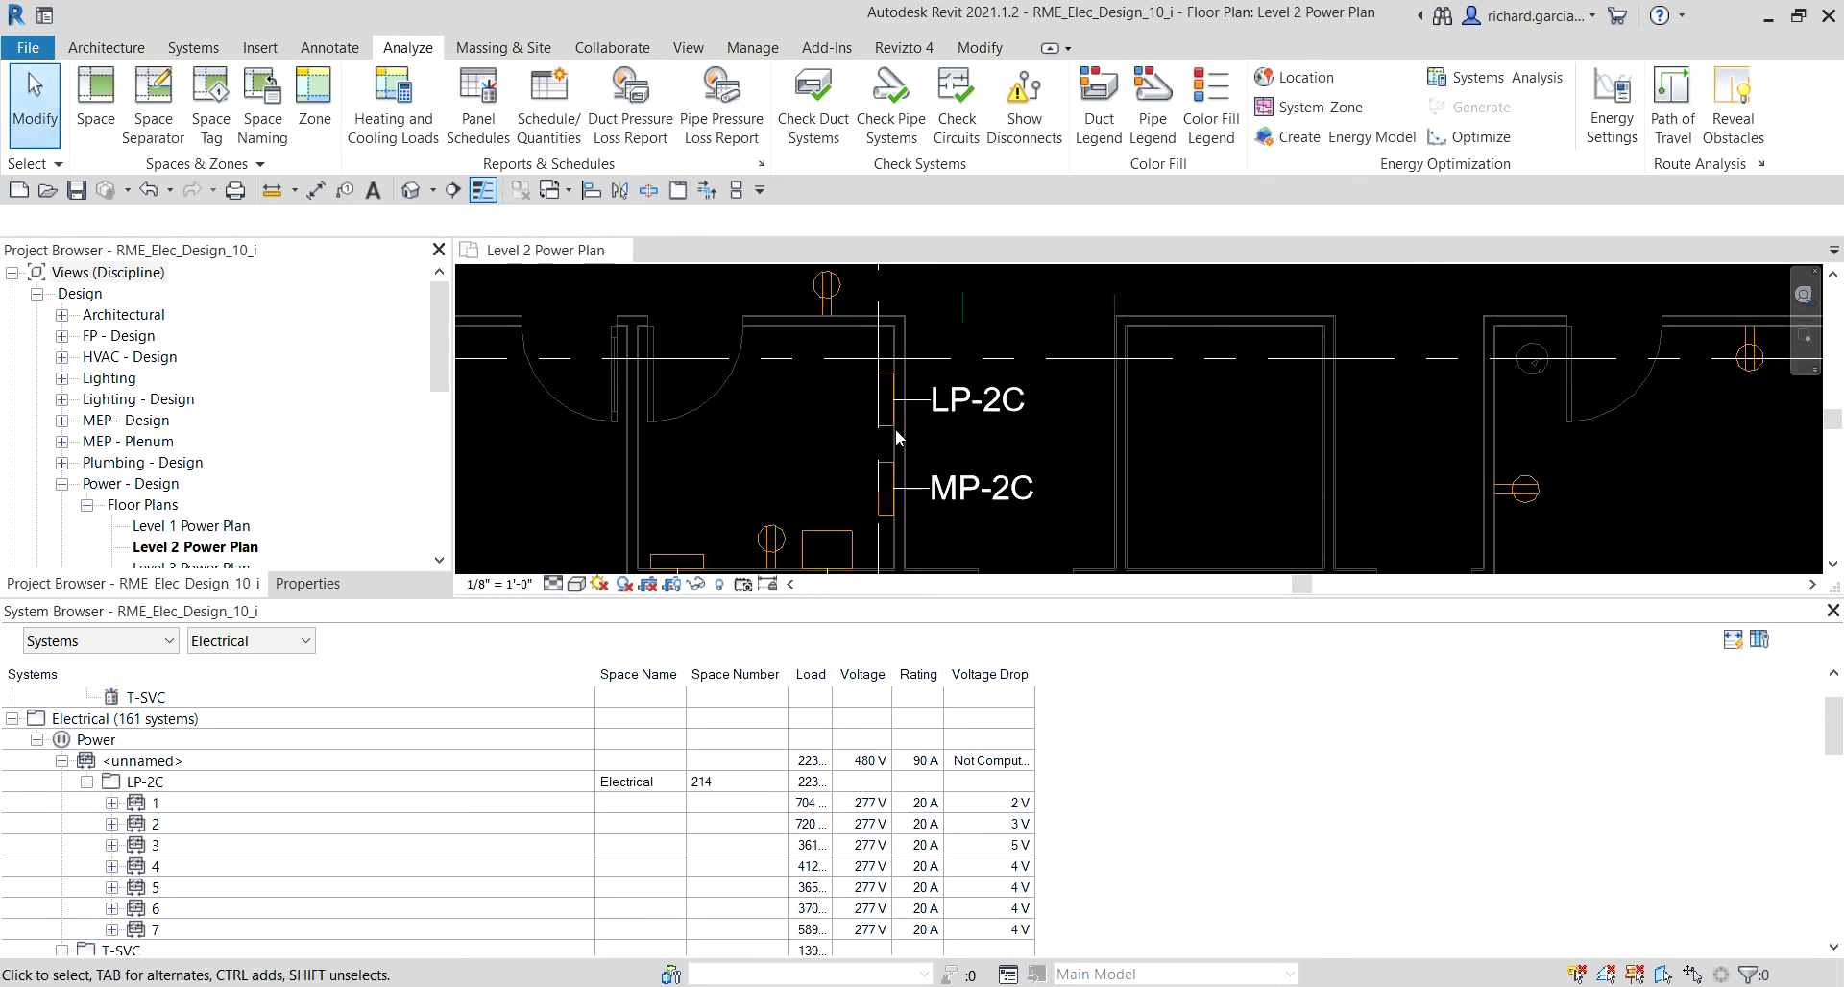
{"action": "scroll", "coordinate": [885, 431], "scroll_direction": "down", "scroll_amount": 2}
{"action": "scroll", "coordinate": [903, 380], "scroll_direction": "up", "scroll_amount": 4}
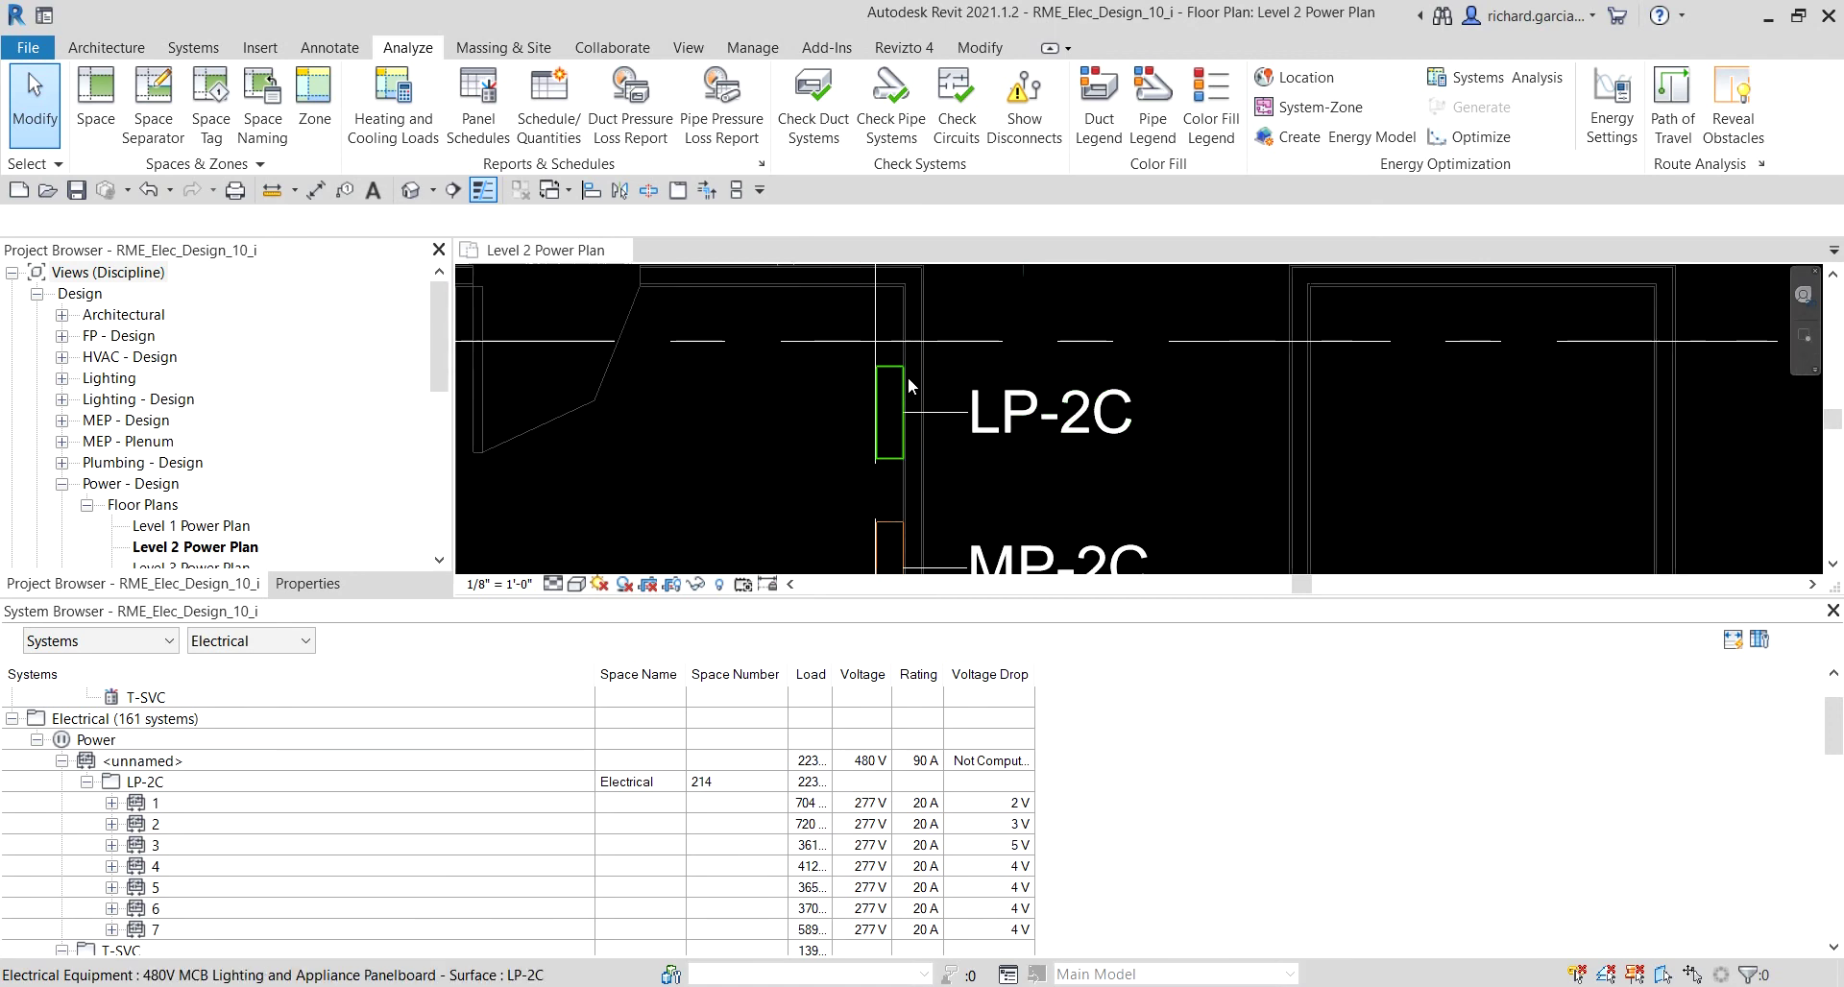
{"action": "left_click", "coordinate": [900, 371]}
{"action": "scroll", "coordinate": [899, 373], "scroll_direction": "down", "scroll_amount": 3}
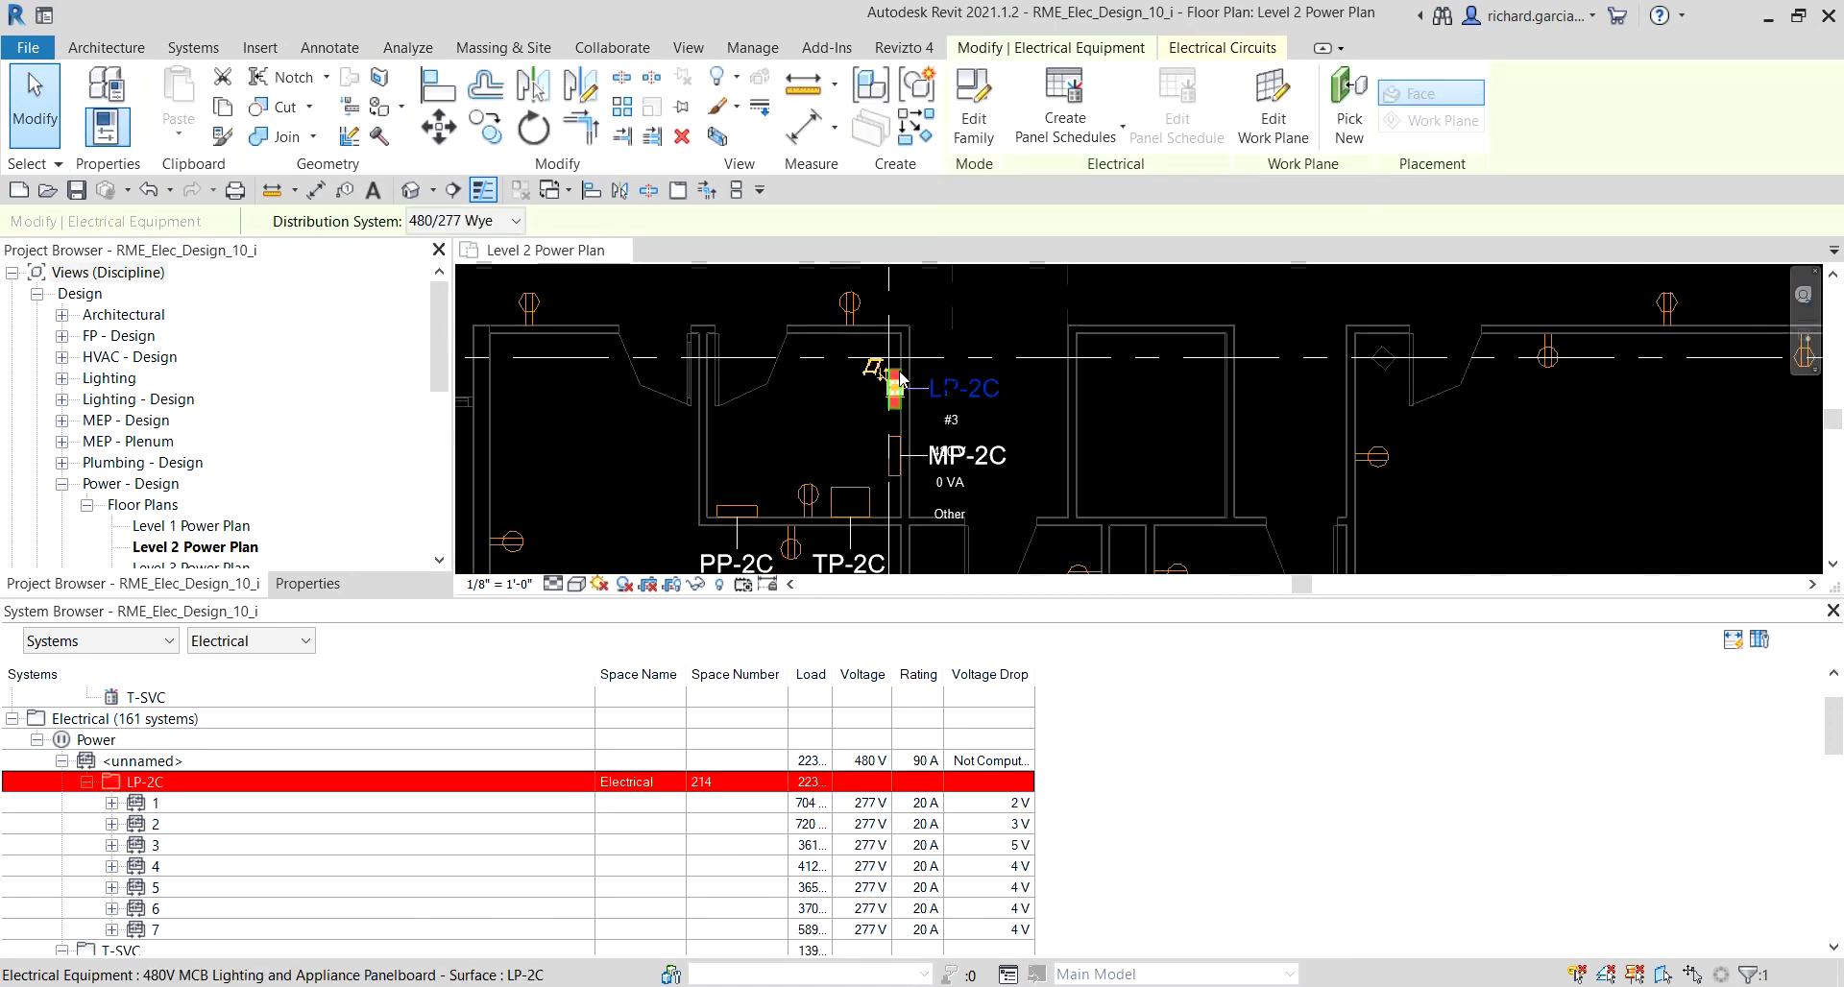
{"action": "left_click", "coordinate": [1217, 50]}
{"action": "left_click", "coordinate": [1217, 52]}
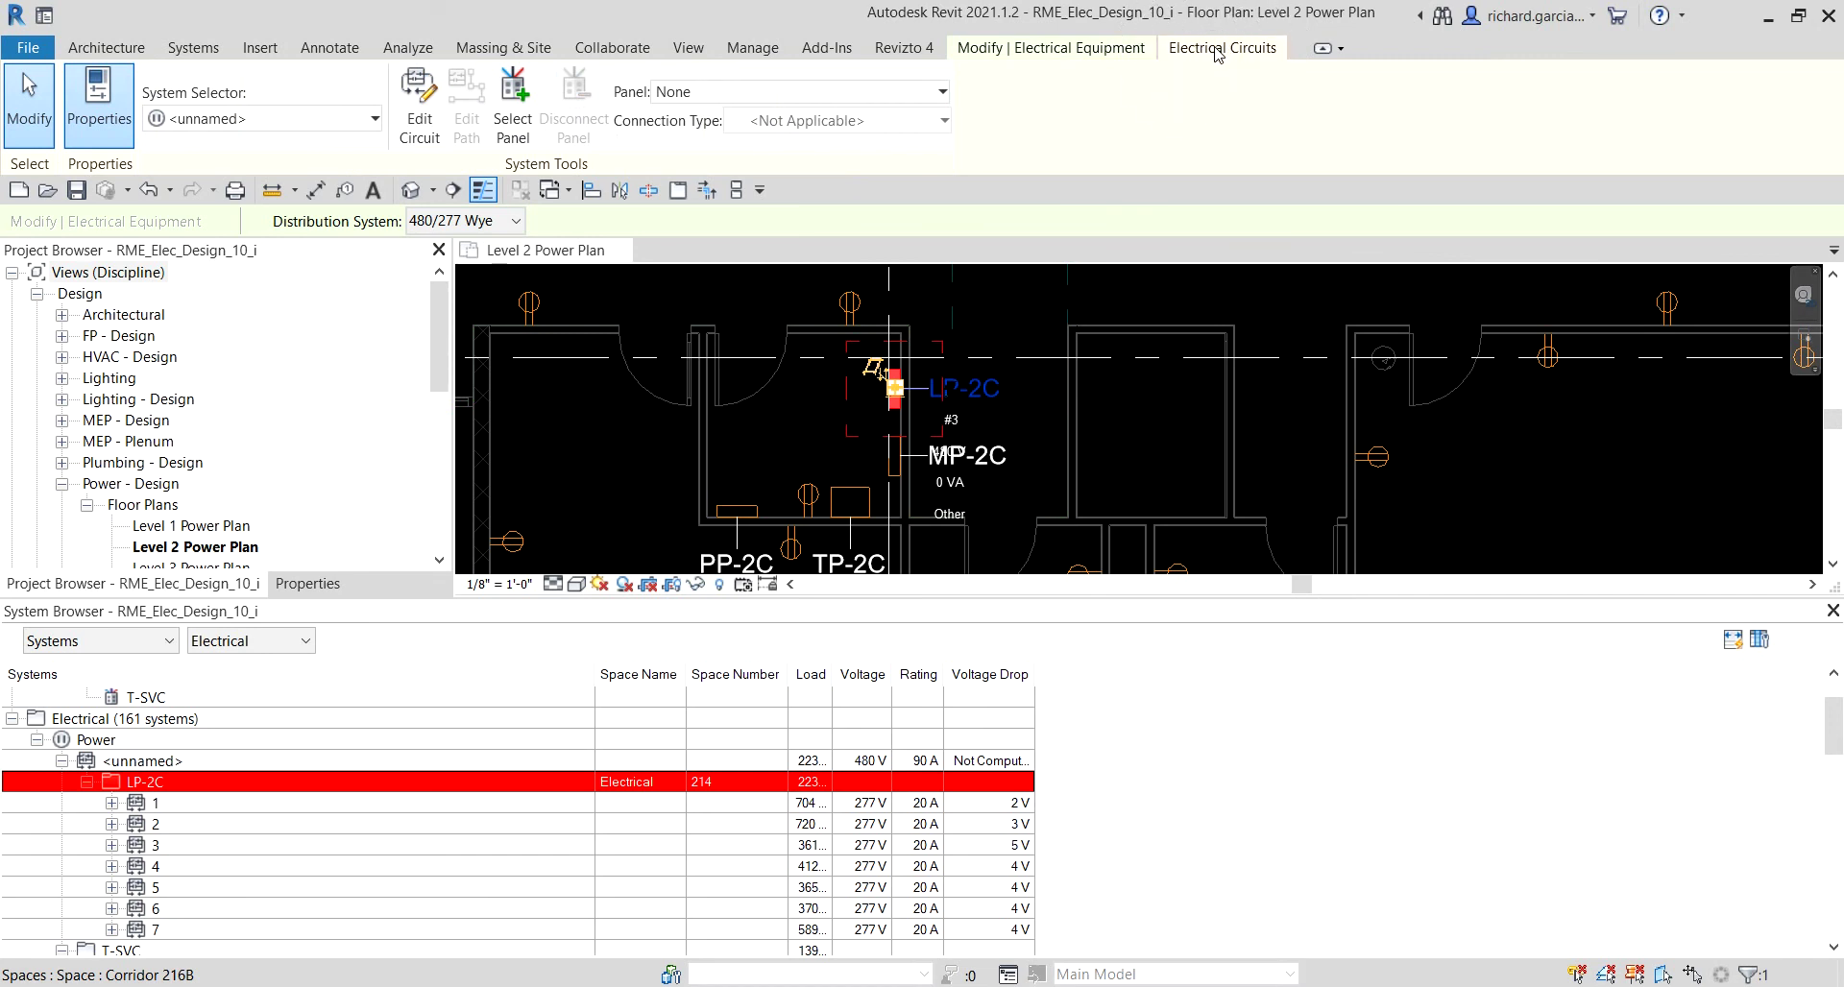
{"action": "left_click", "coordinate": [700, 93]}
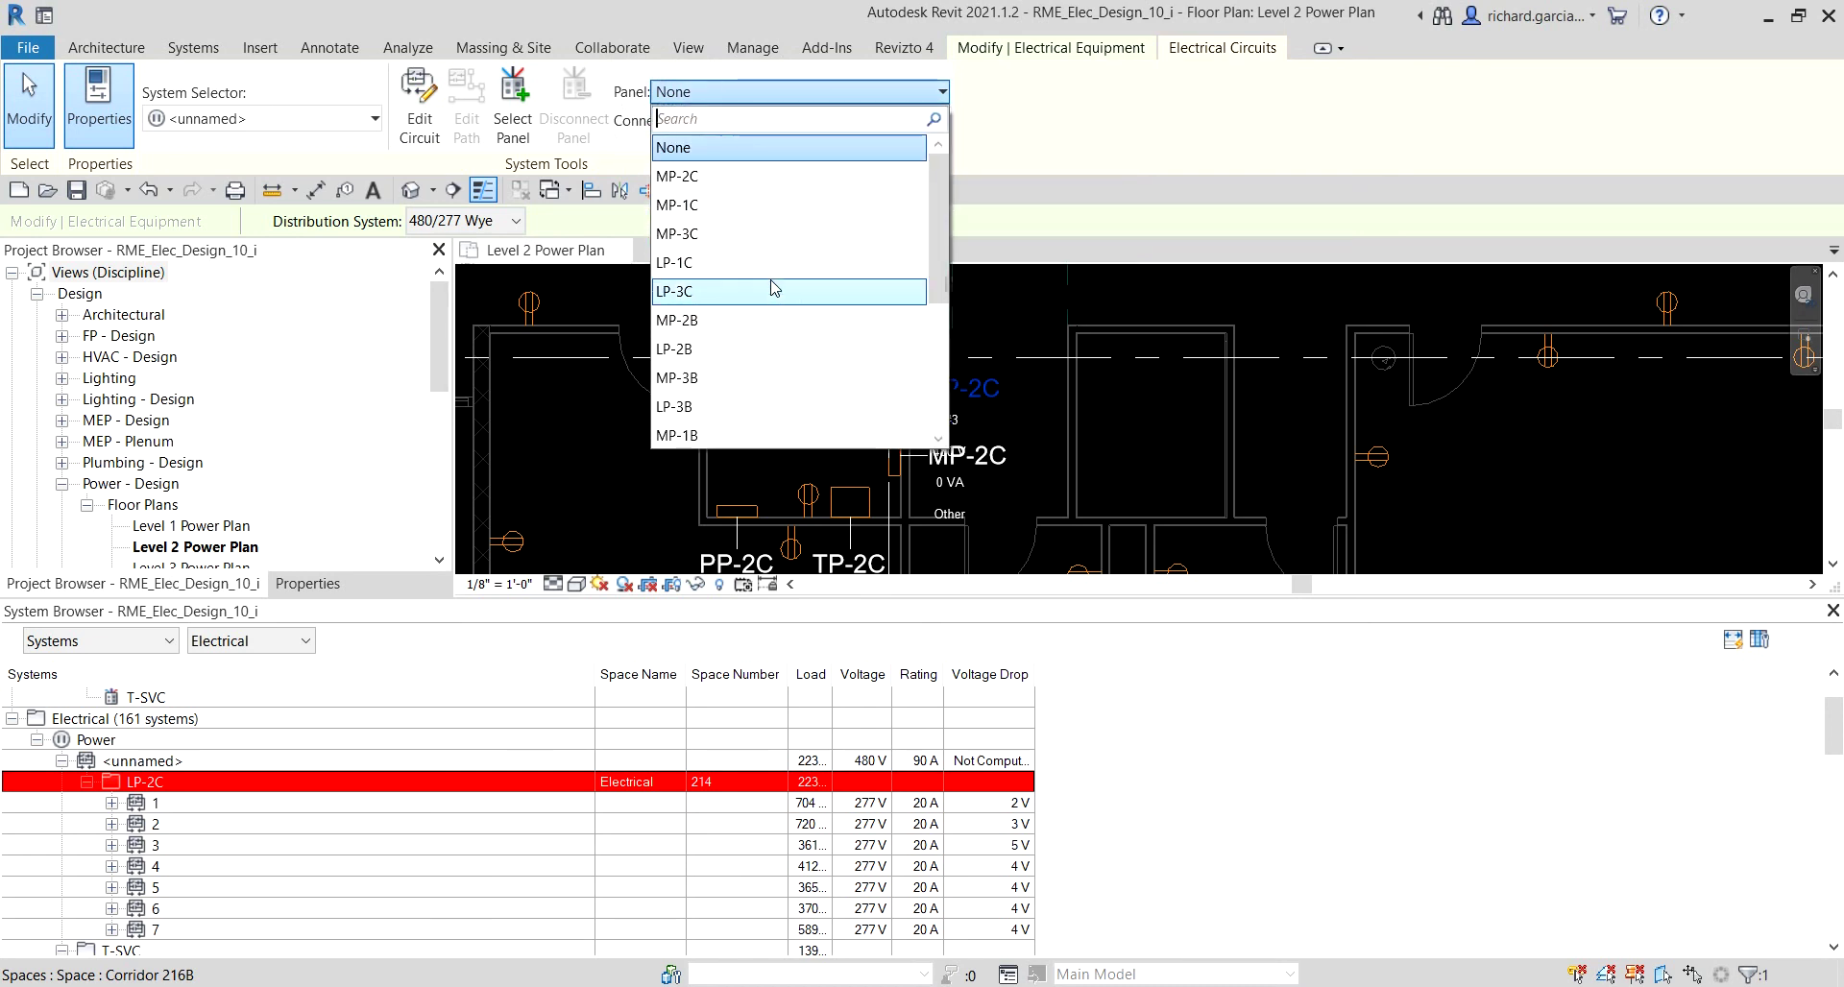
{"action": "scroll", "coordinate": [774, 305], "scroll_direction": "down", "scroll_amount": 2}
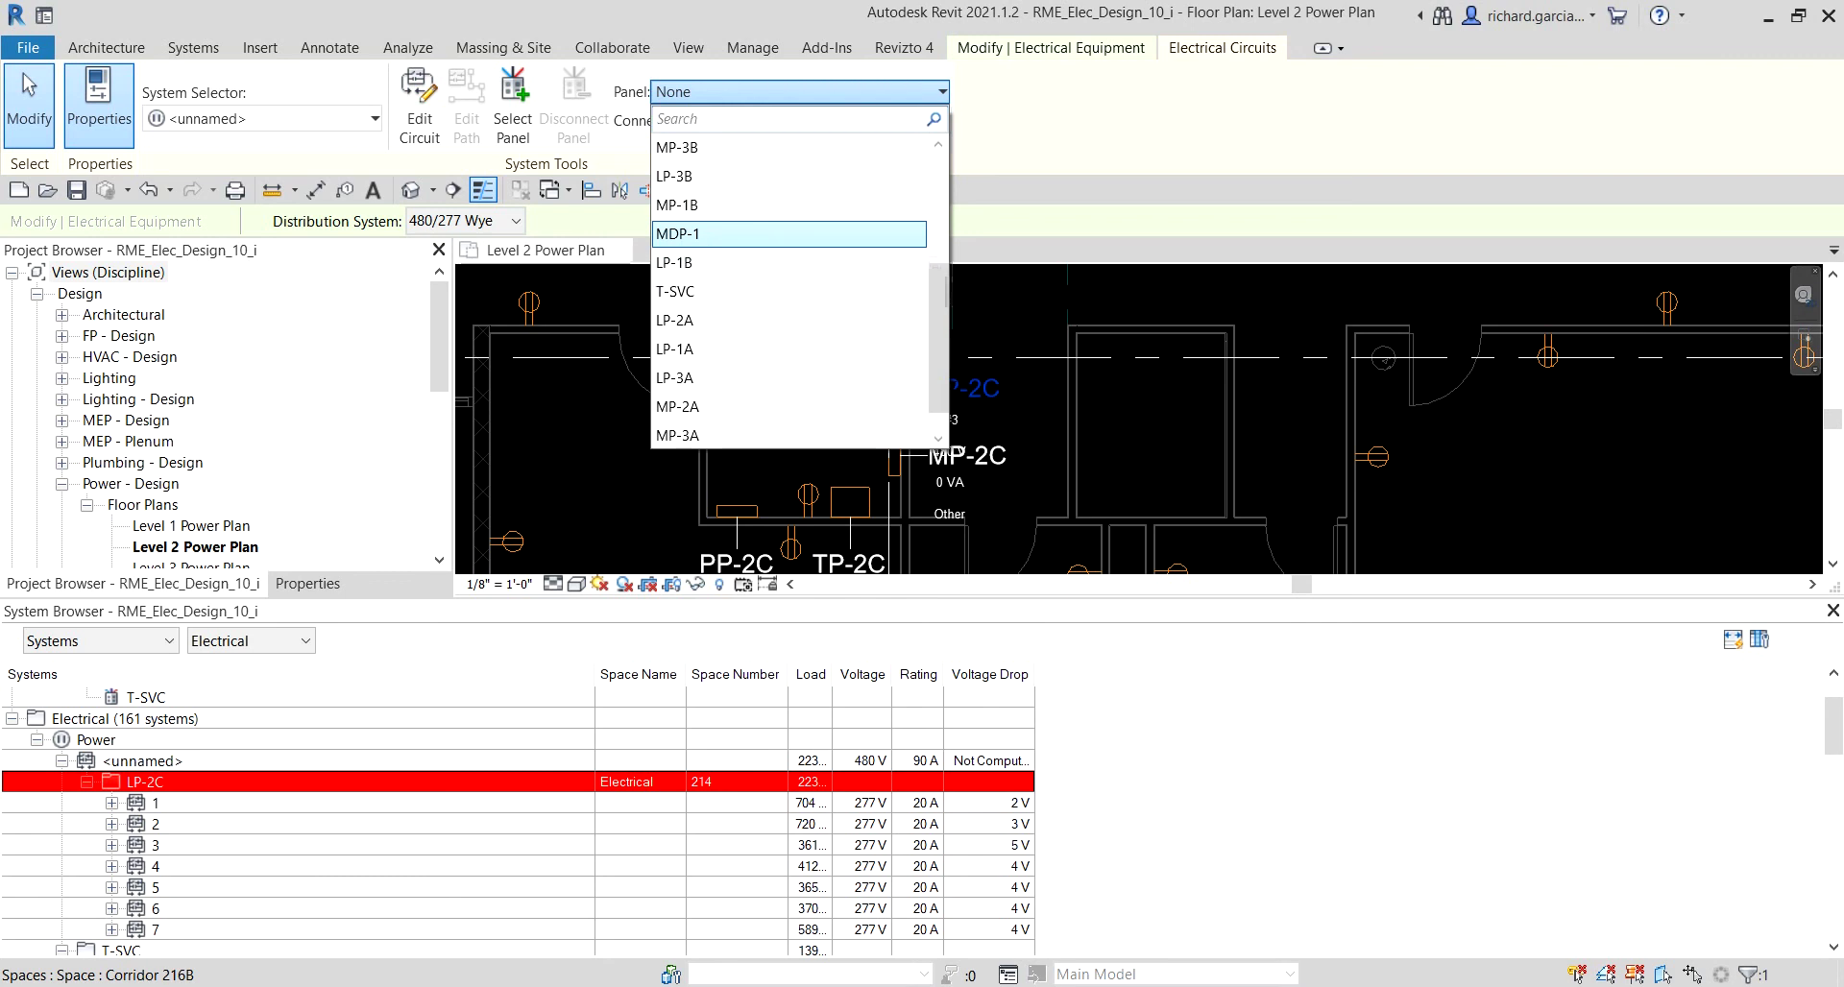
{"action": "left_click", "coordinate": [710, 235]}
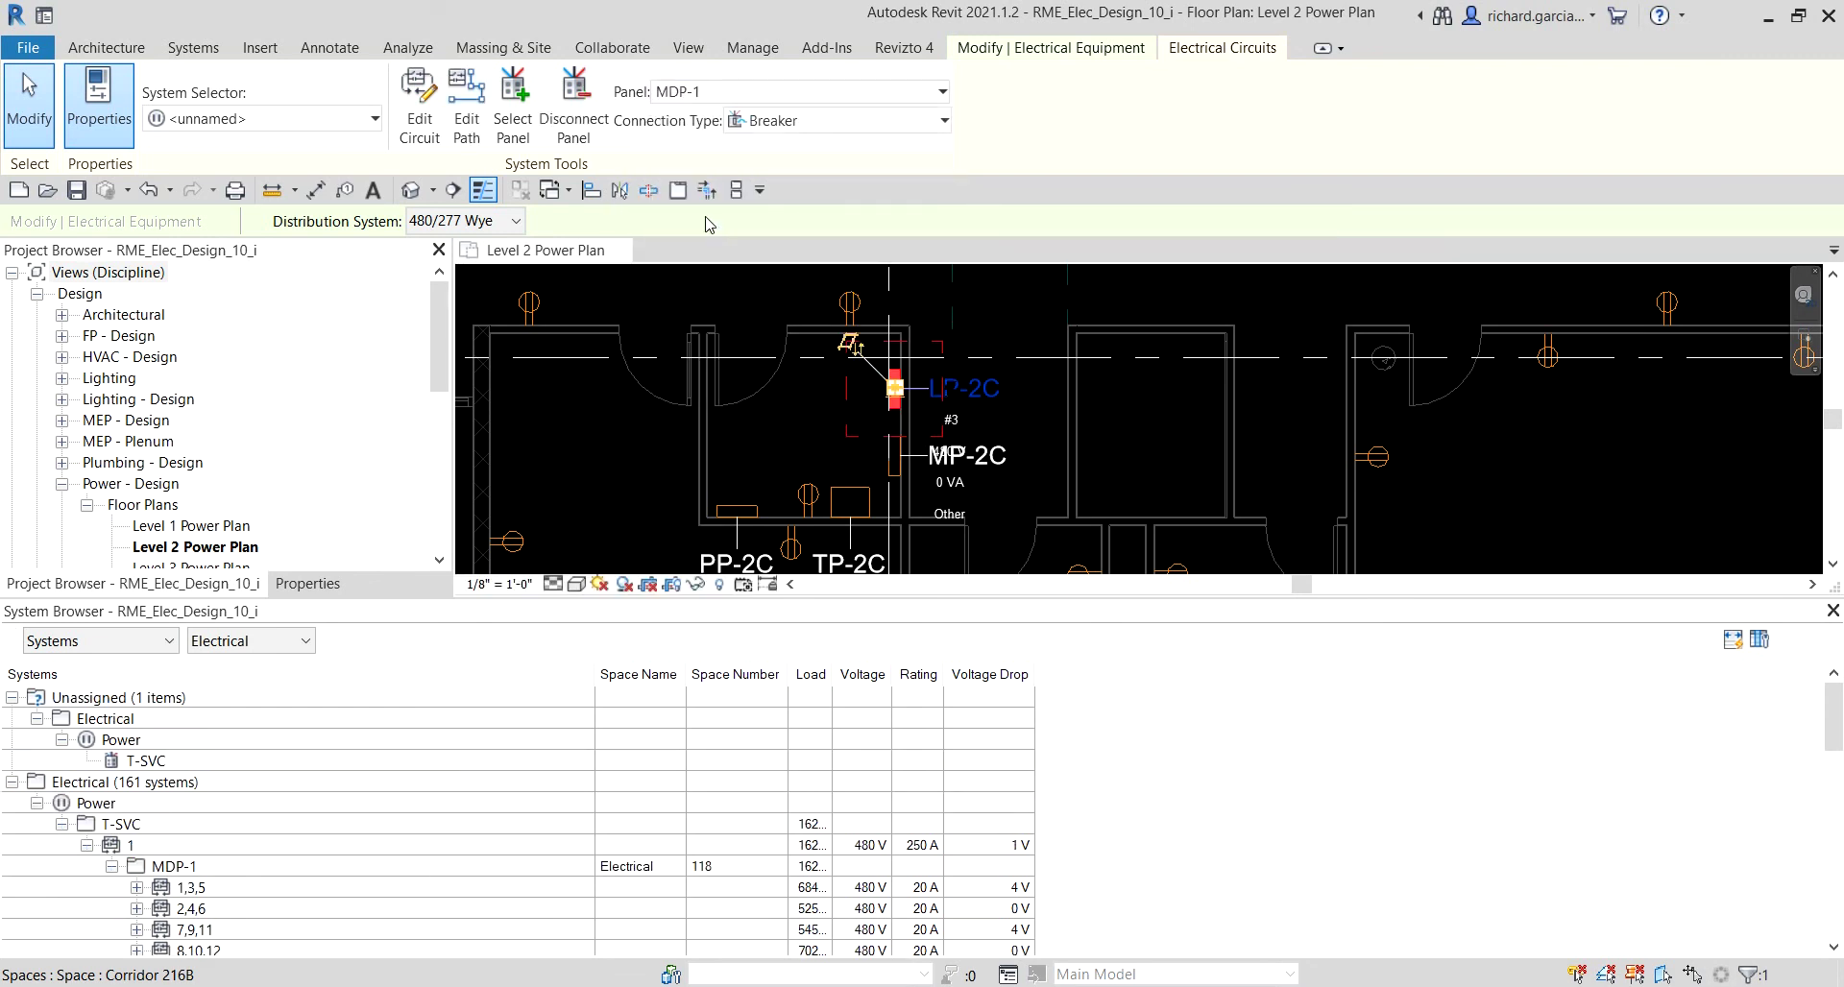
{"action": "left_click", "coordinate": [1089, 50]}
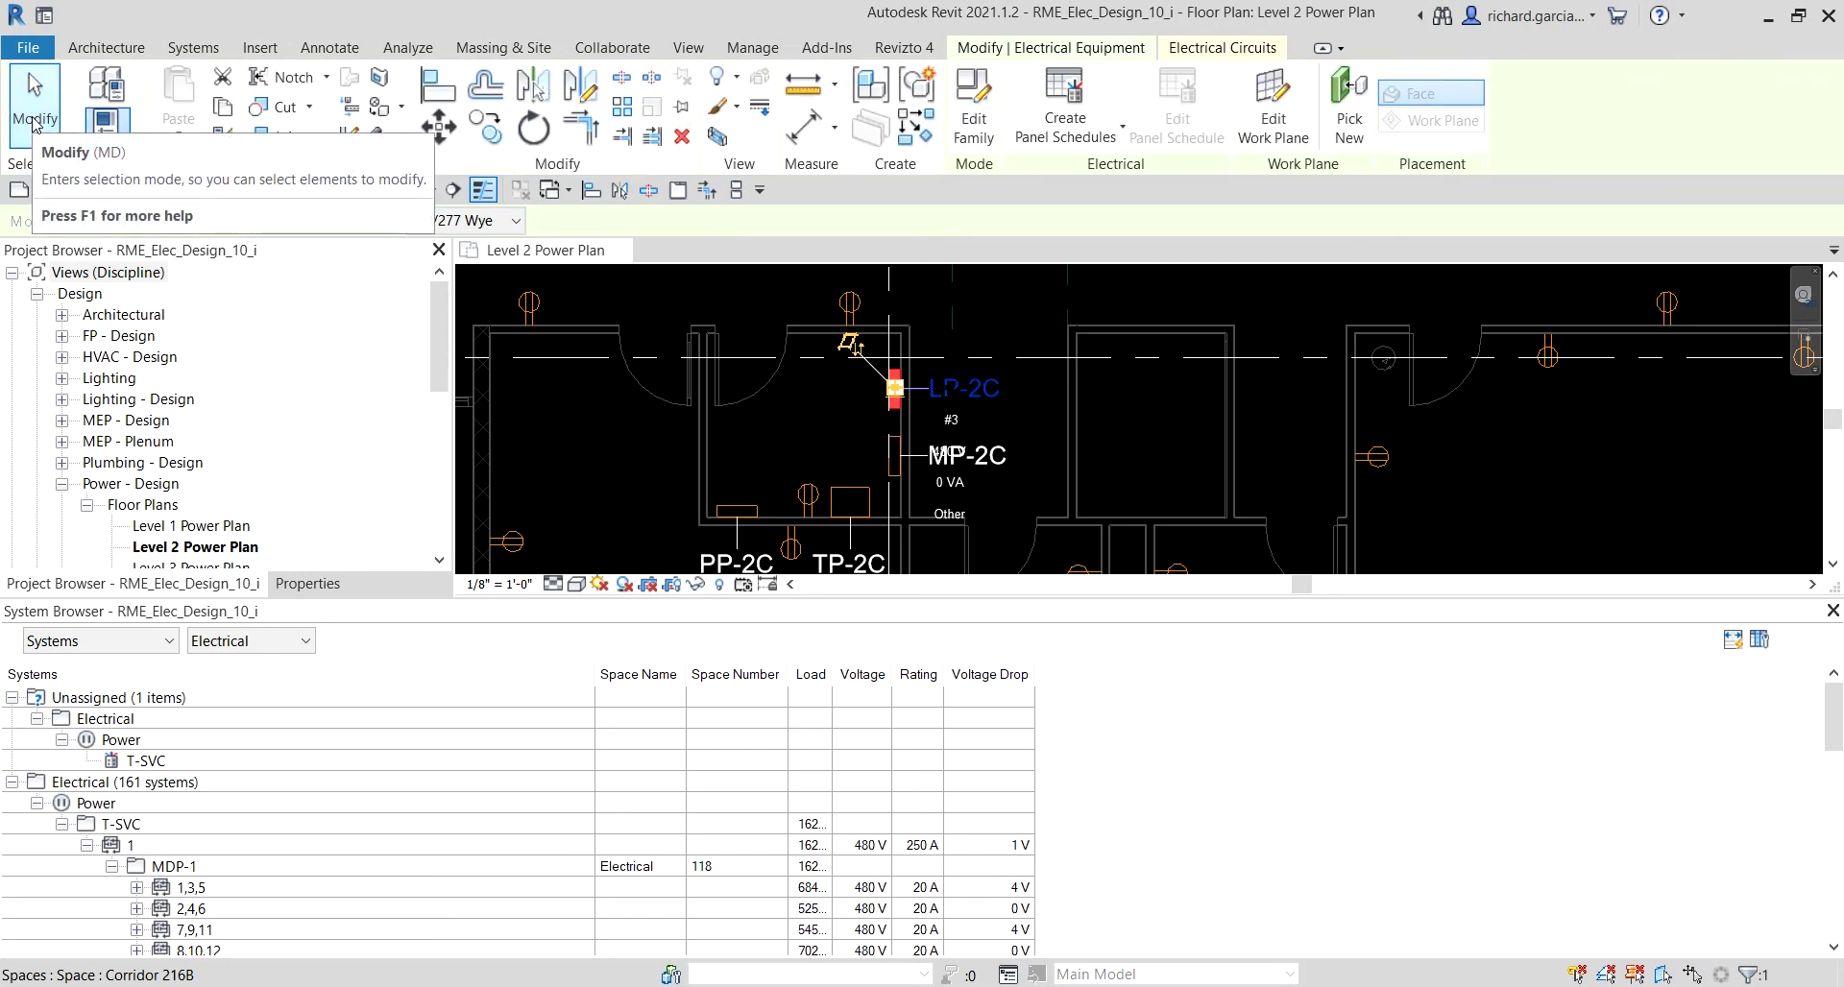
{"action": "left_click", "coordinate": [33, 116]}
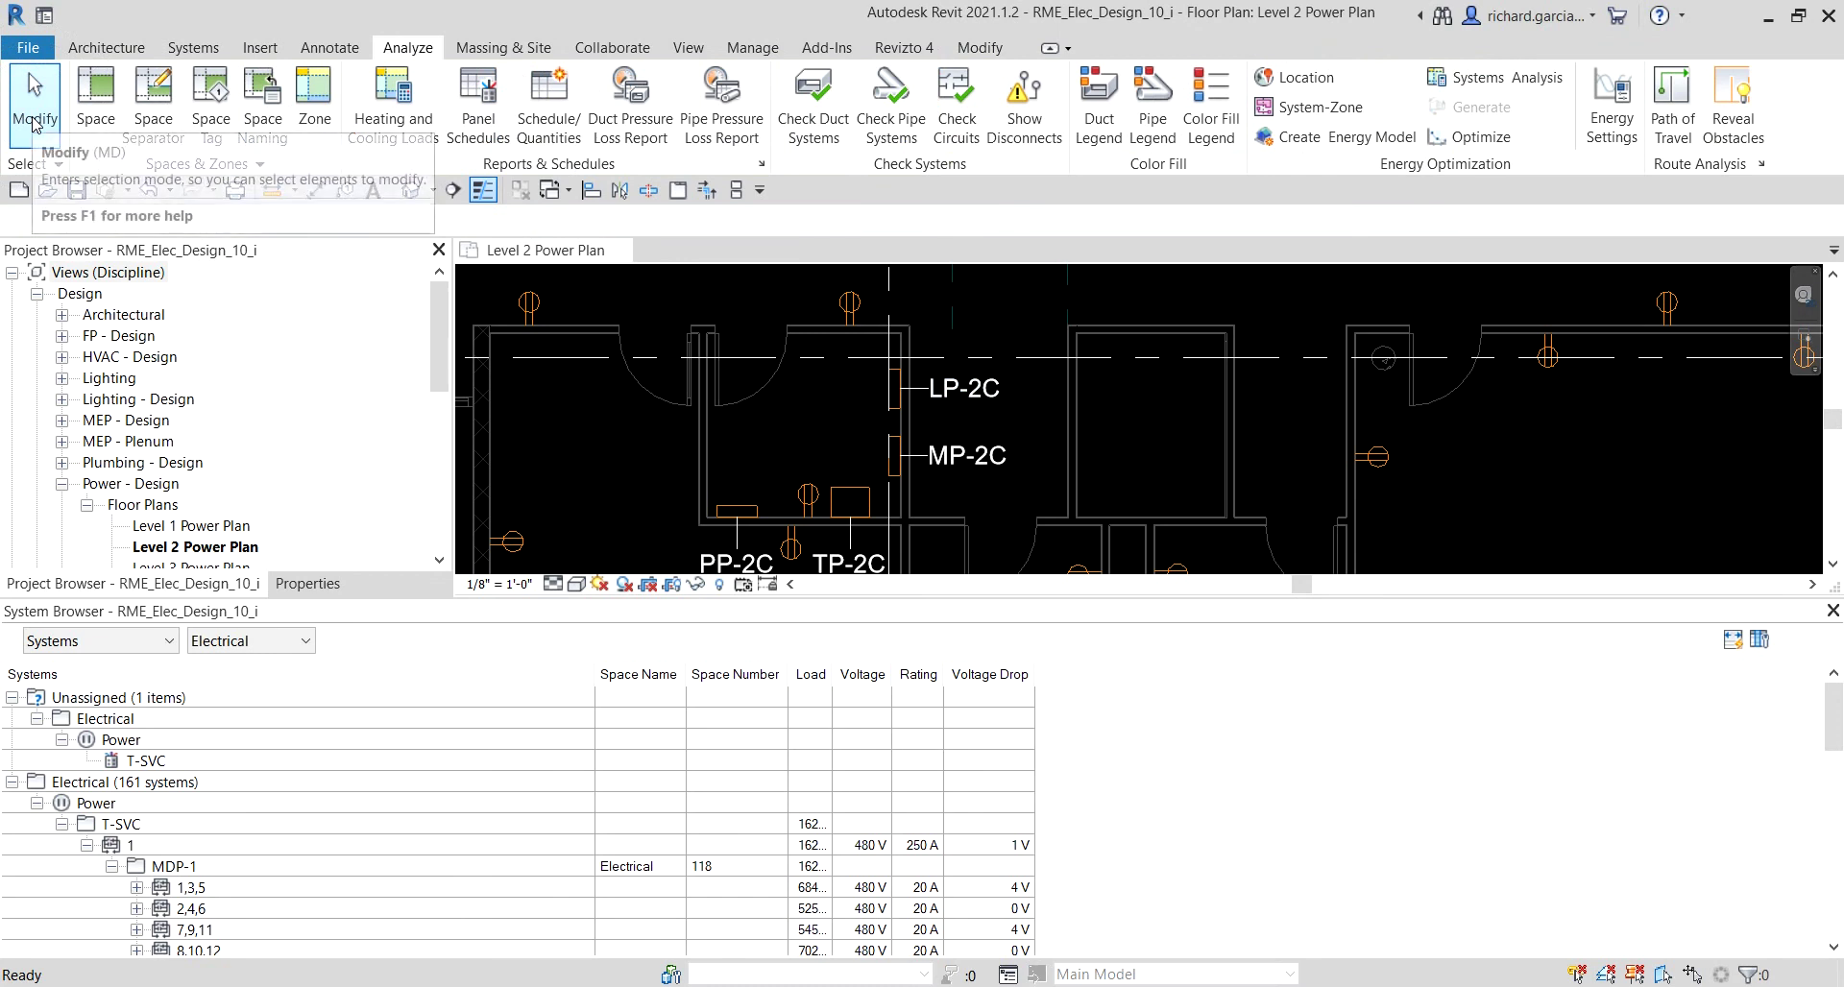
- Look through the circuits fed from MDP-1 under T-SVC in the System Browser, down to the end of the list
{"action": "scroll", "coordinate": [276, 801], "scroll_direction": "down", "scroll_amount": 2}
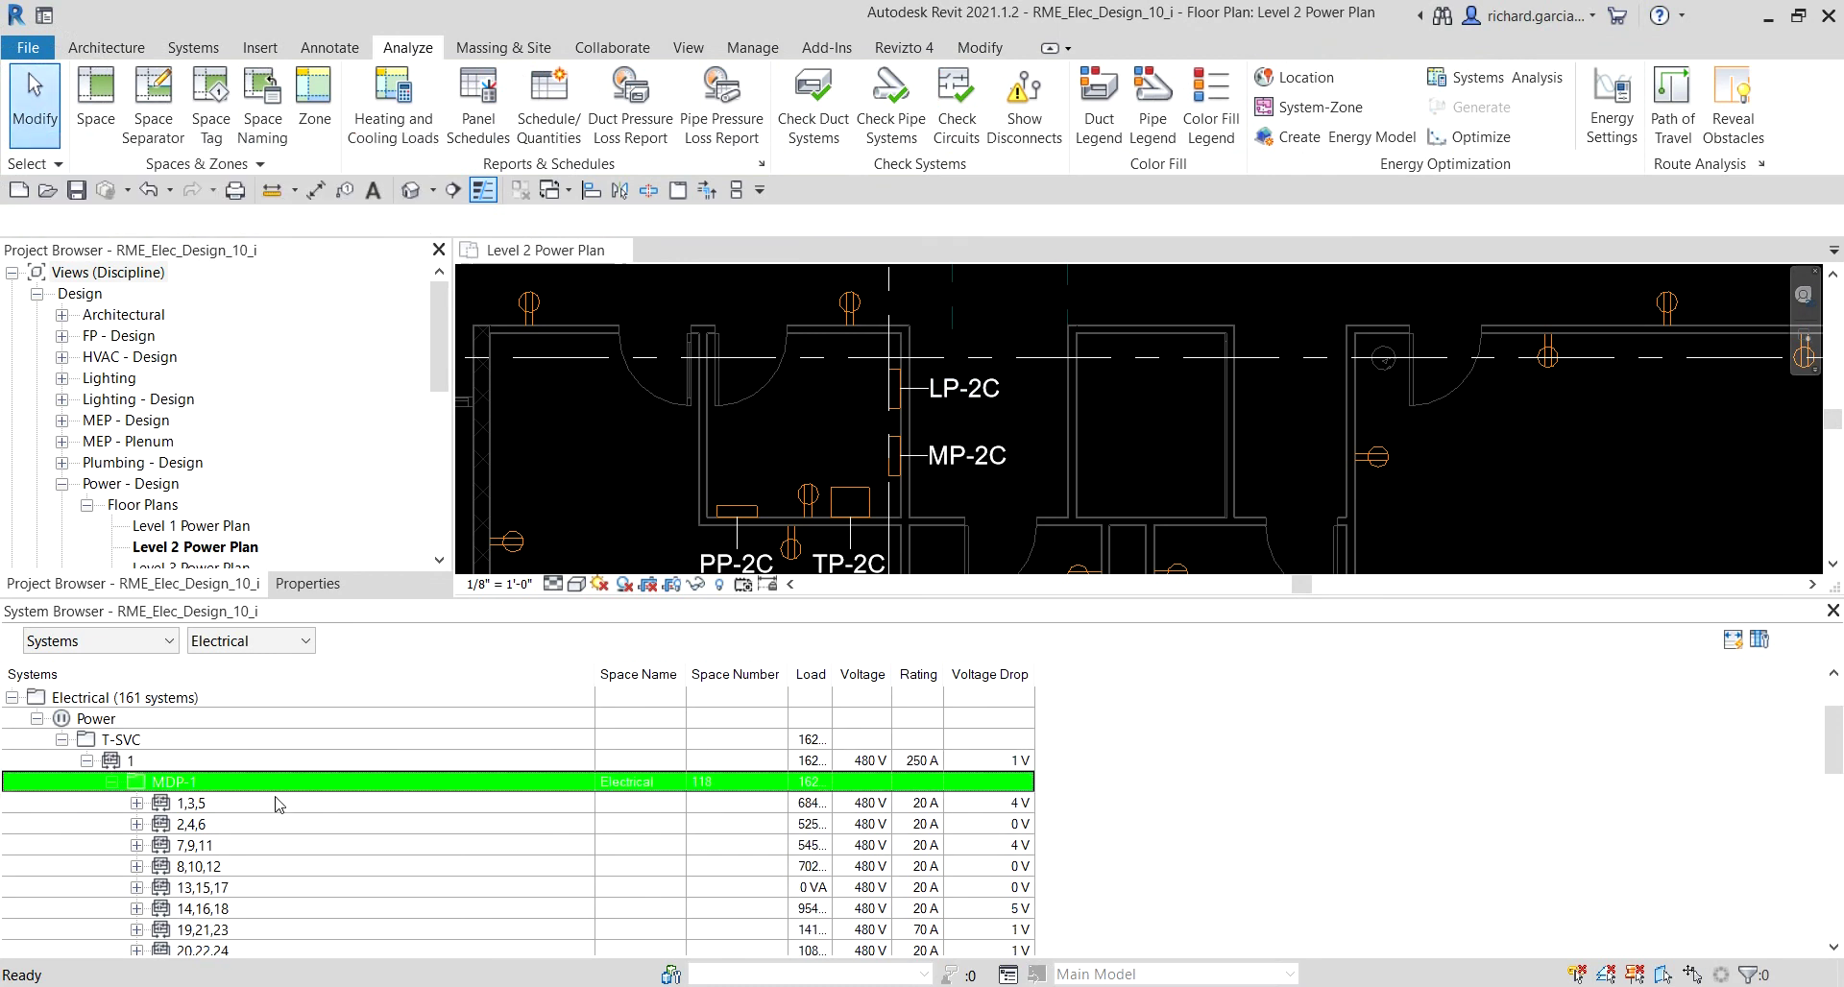
{"action": "left_click", "coordinate": [111, 759]}
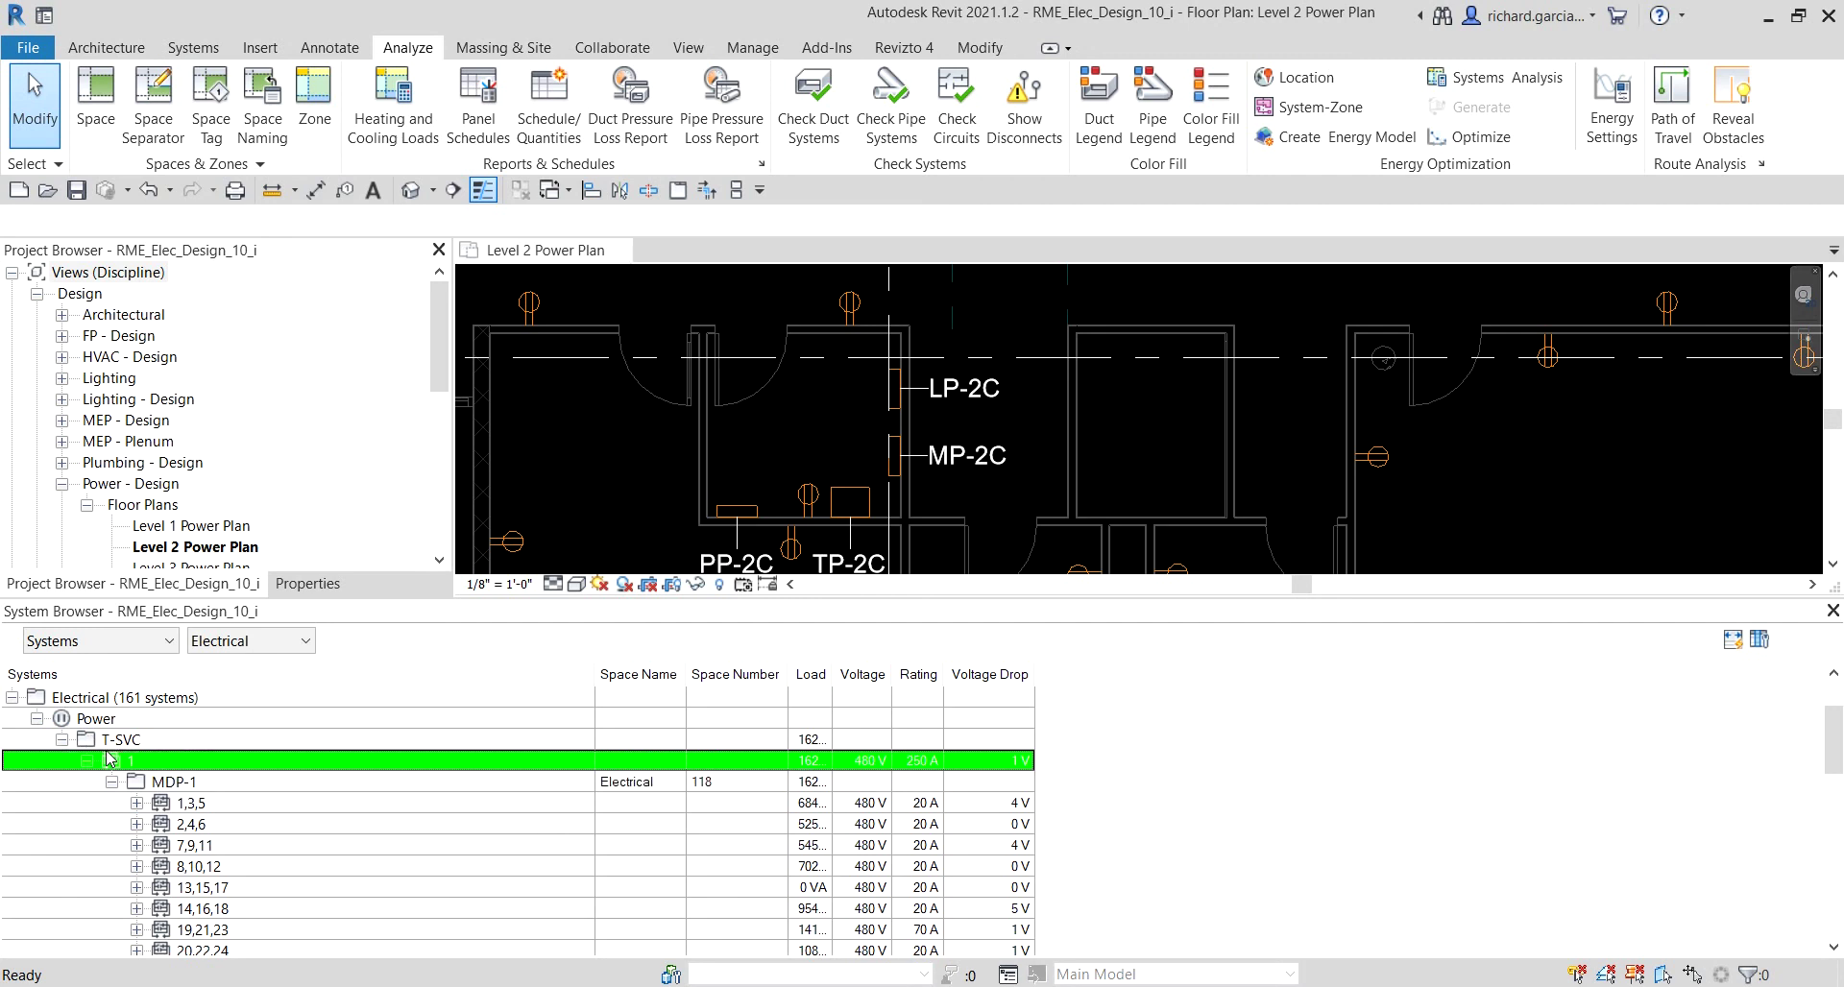
{"action": "scroll", "coordinate": [97, 715], "scroll_direction": "down", "scroll_amount": 3}
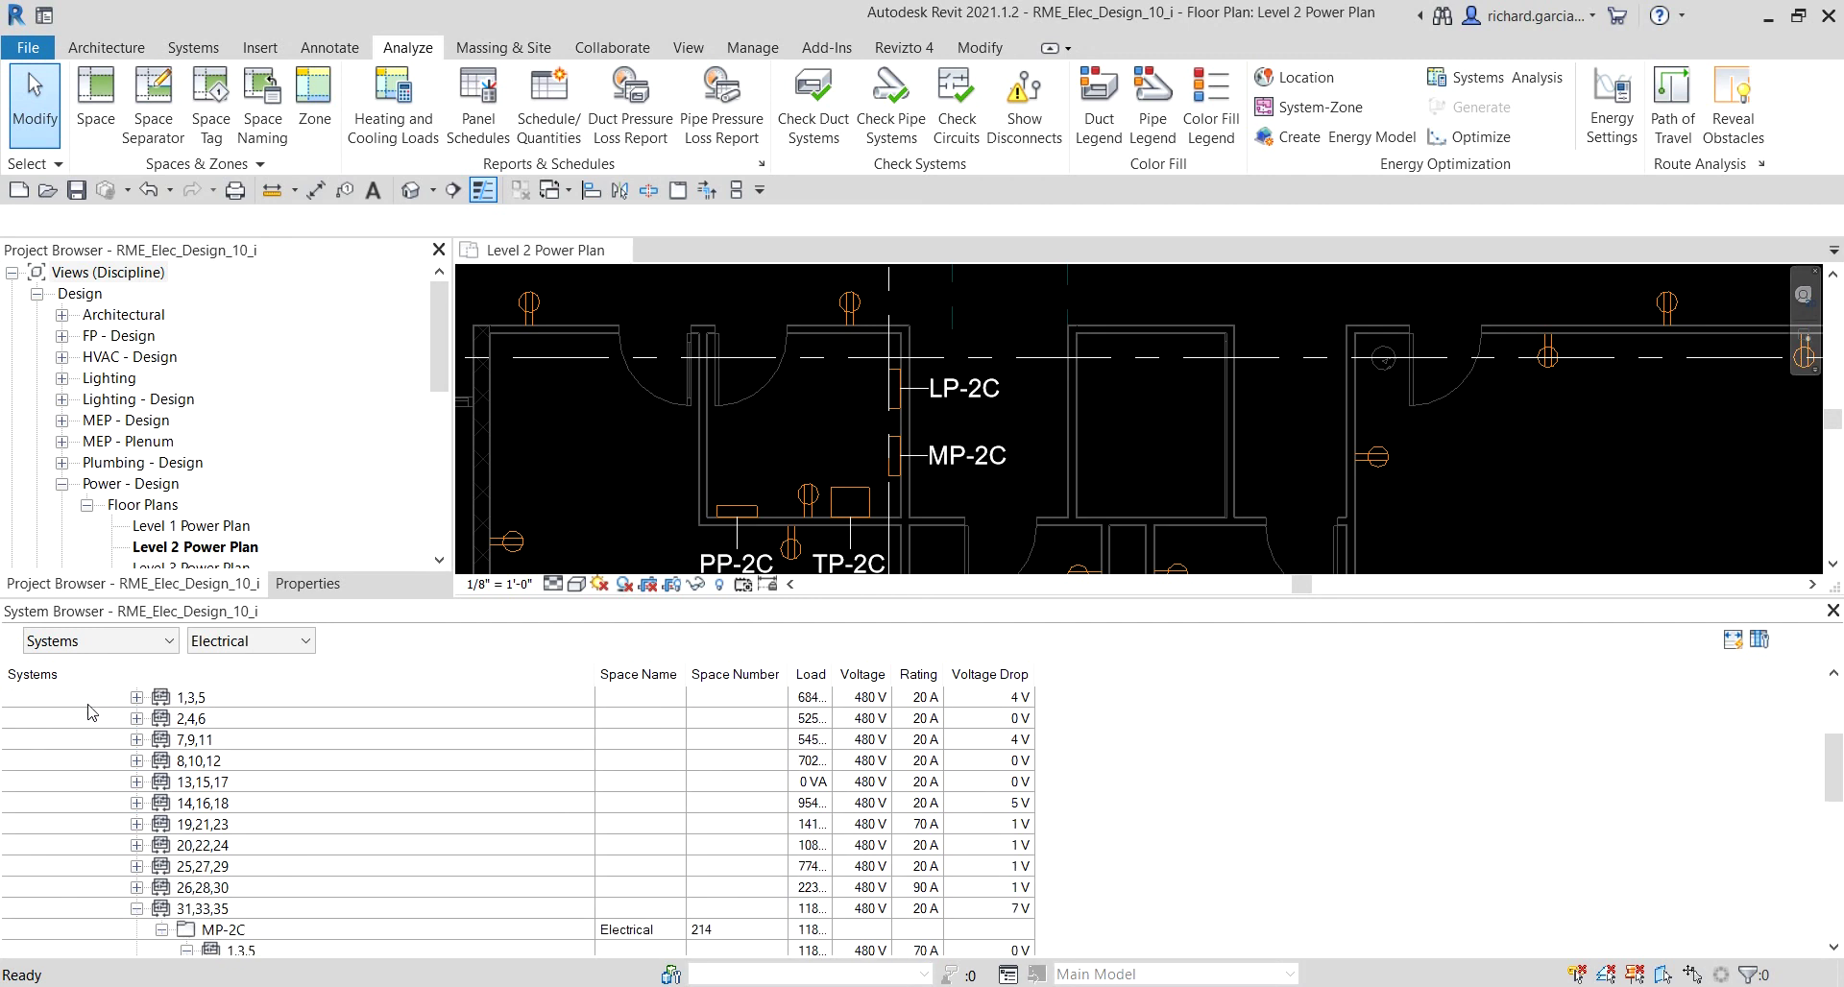
{"action": "scroll", "coordinate": [163, 735], "scroll_direction": "down", "scroll_amount": 6}
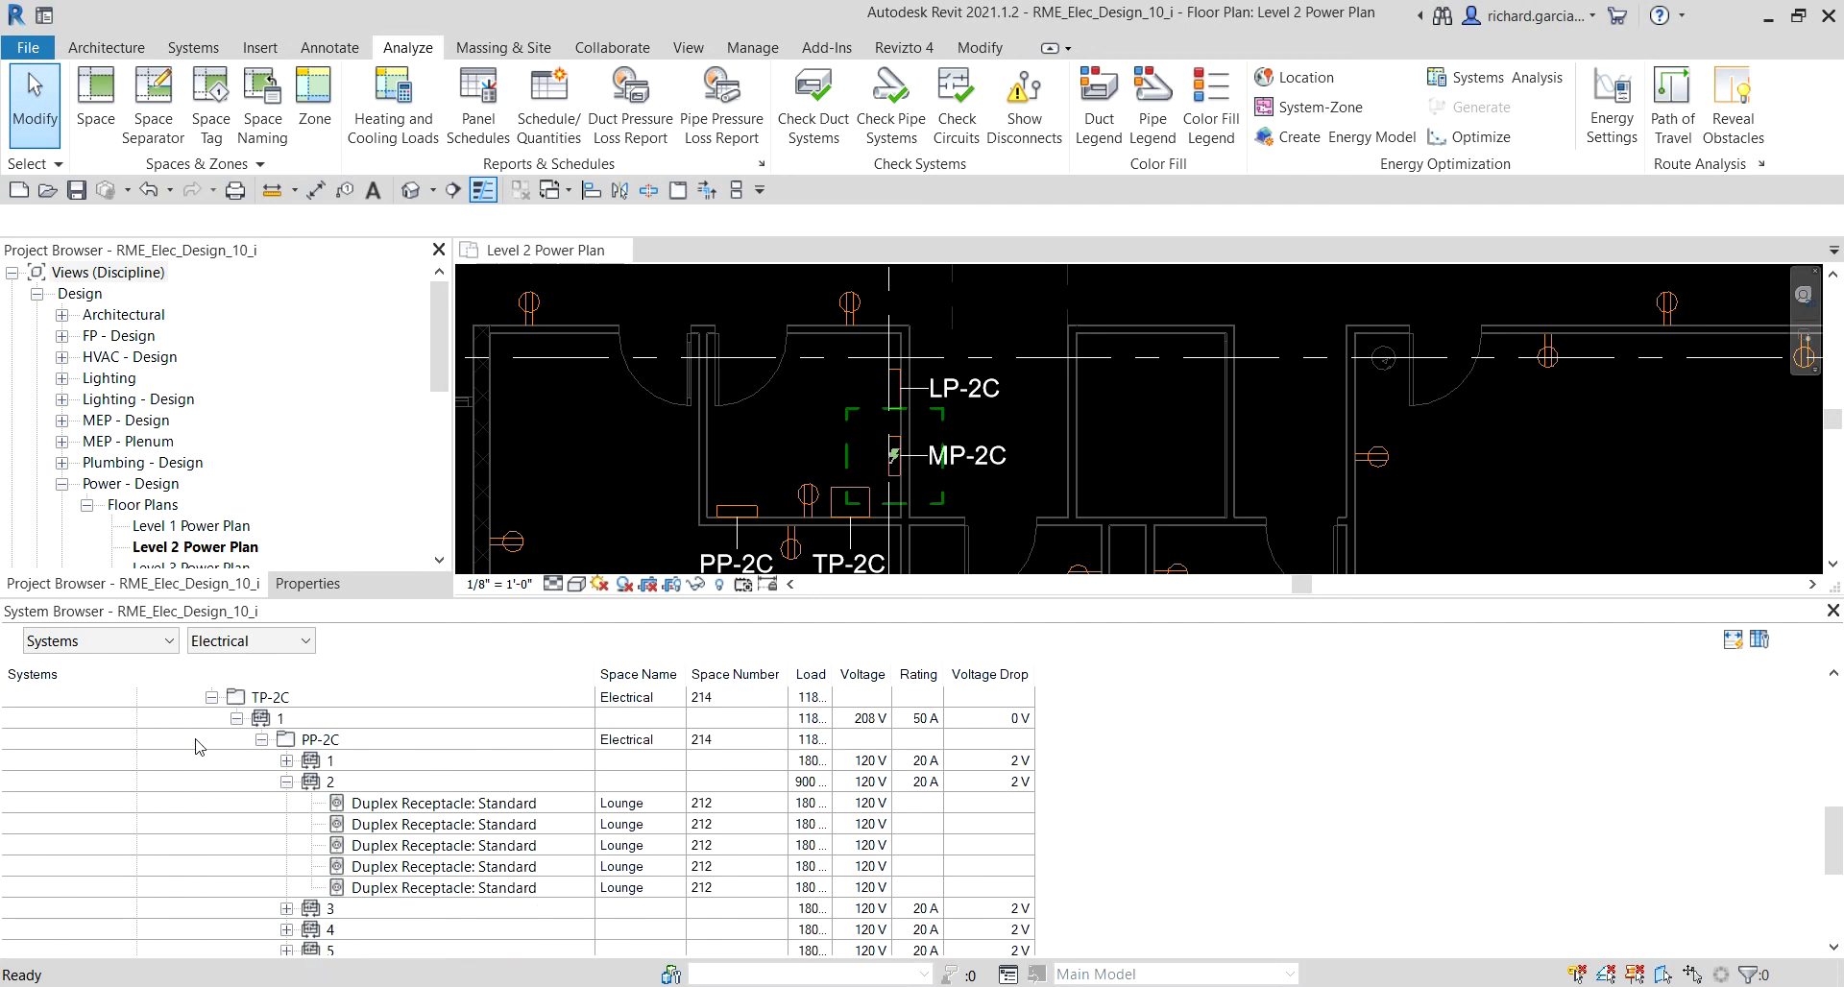
{"action": "scroll", "coordinate": [200, 739], "scroll_direction": "down", "scroll_amount": 2}
{"action": "left_click", "coordinate": [205, 744]}
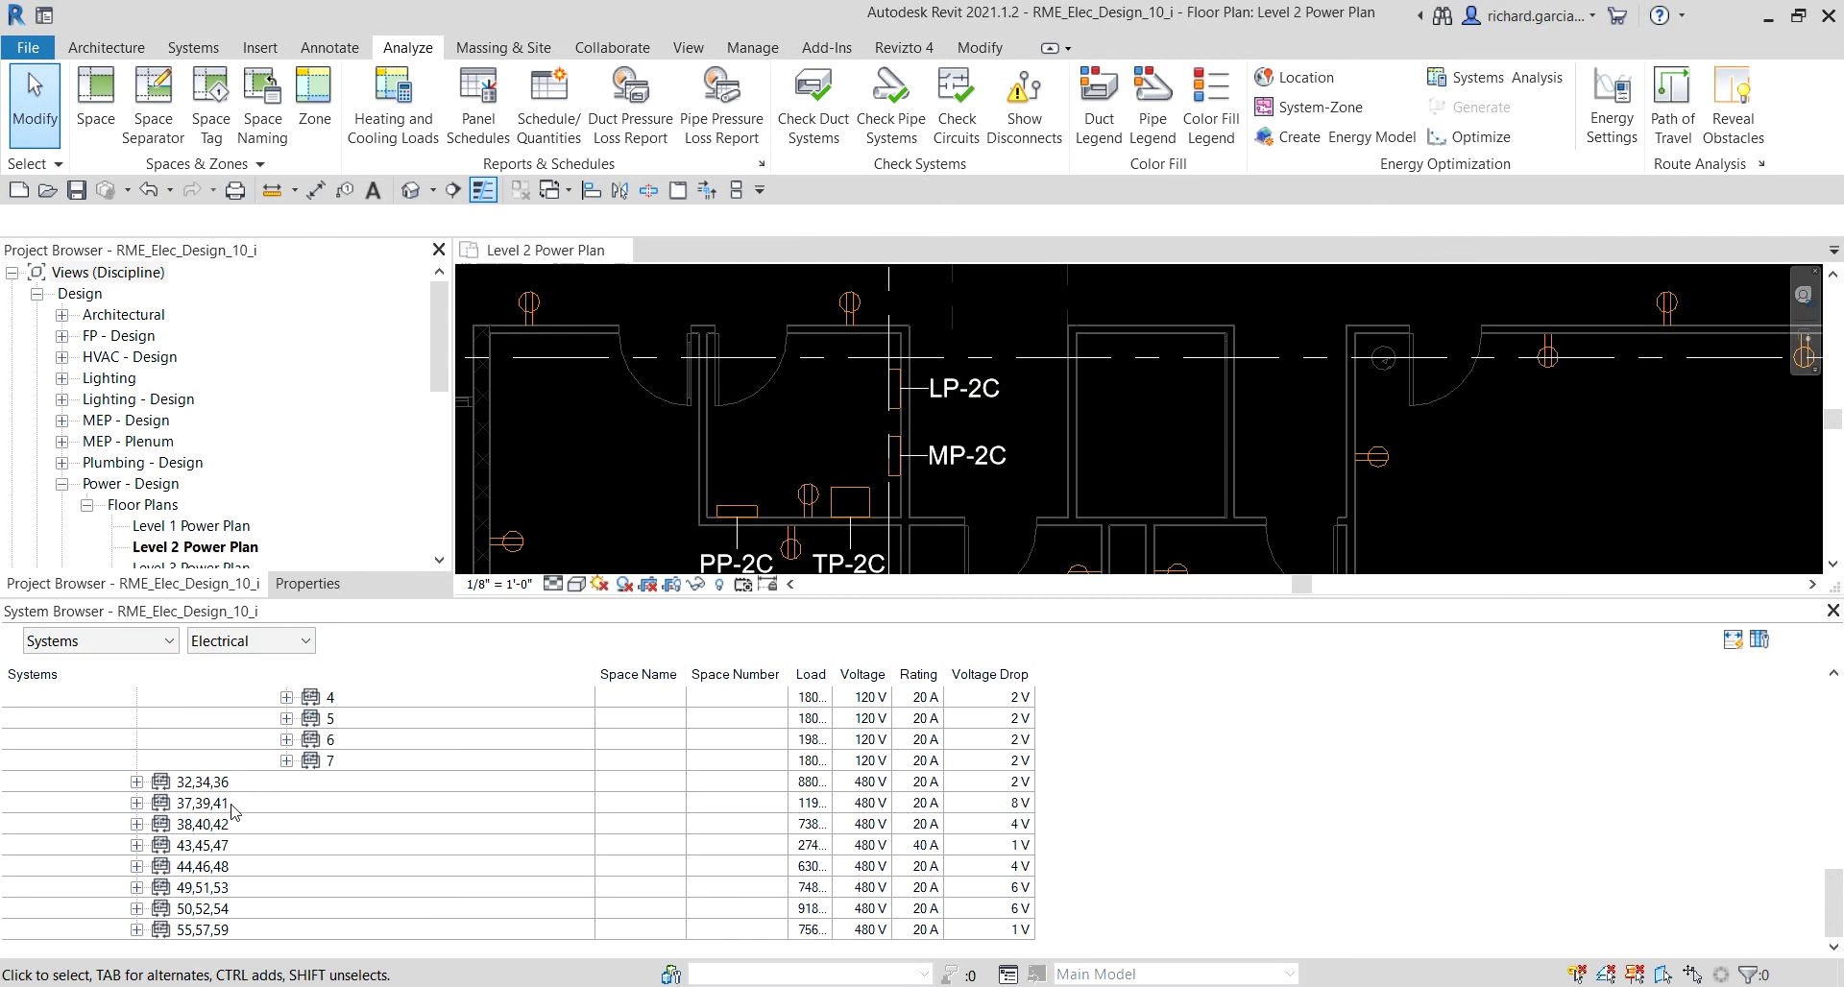
- Select panel LP-2C in the floor plan and locate its highlighted circuit under MDP-1 in the System Browser
{"action": "left_click", "coordinate": [896, 411]}
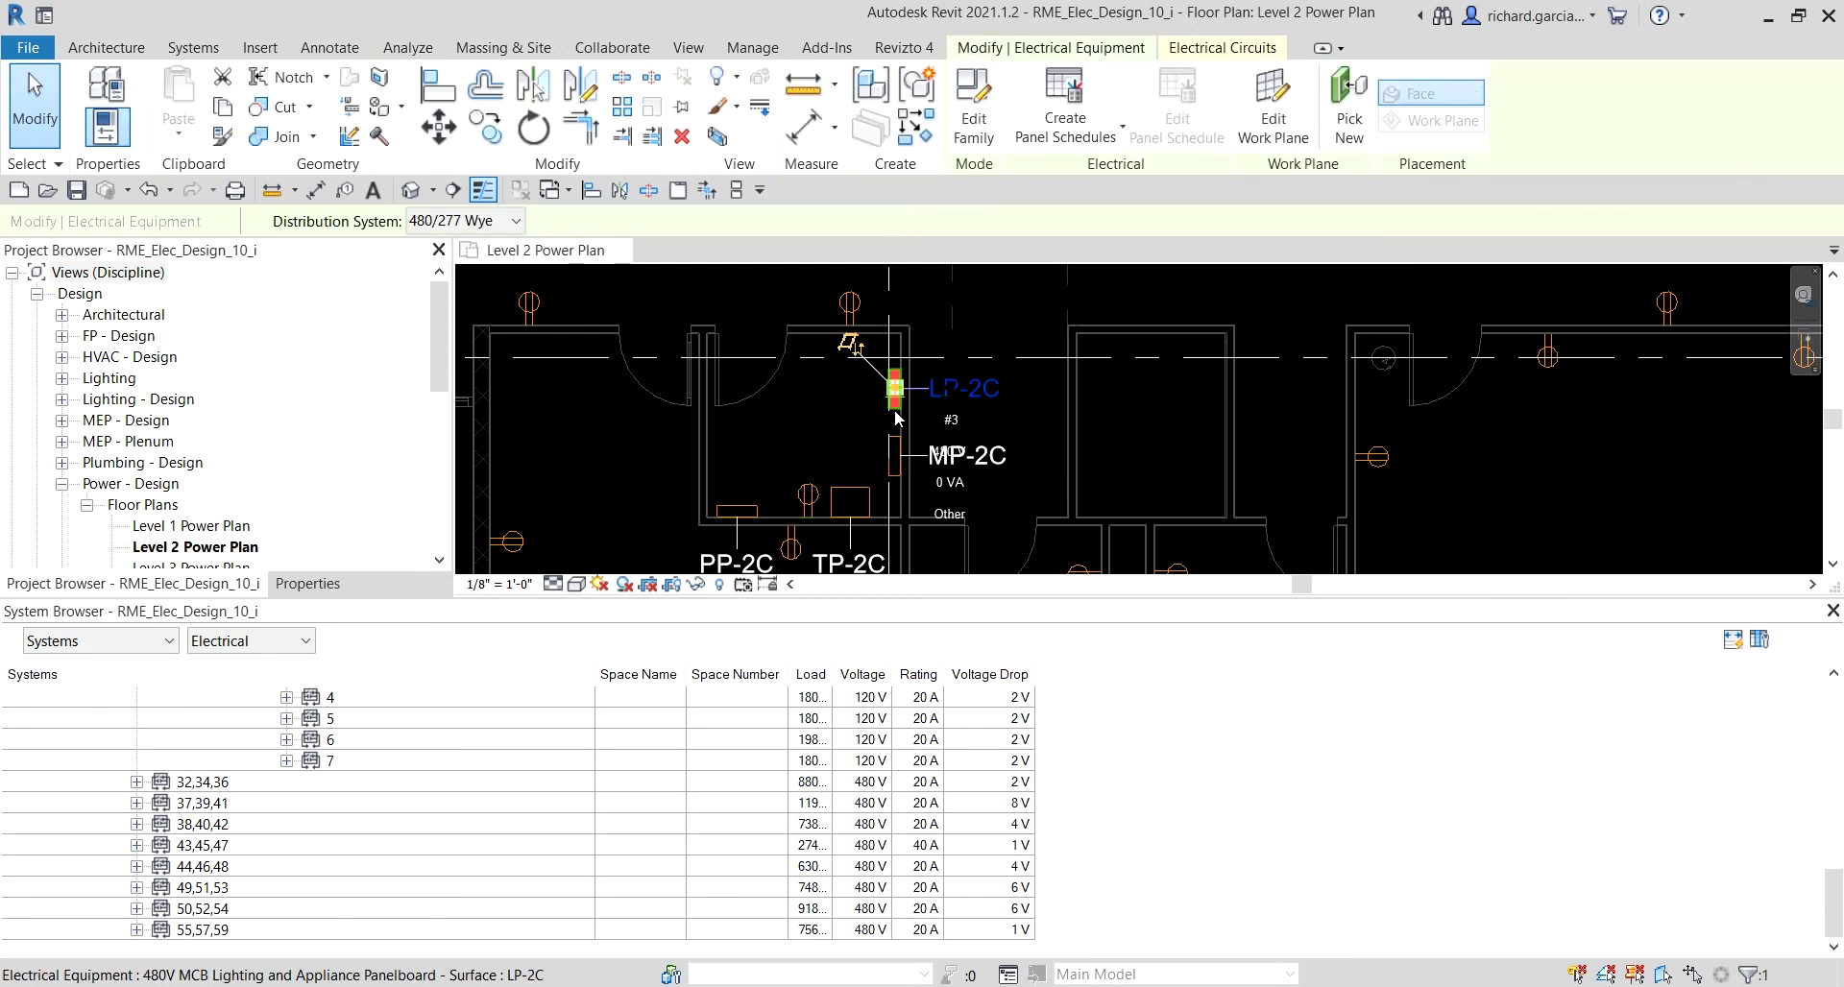
{"action": "scroll", "coordinate": [352, 852], "scroll_direction": "up", "scroll_amount": 2}
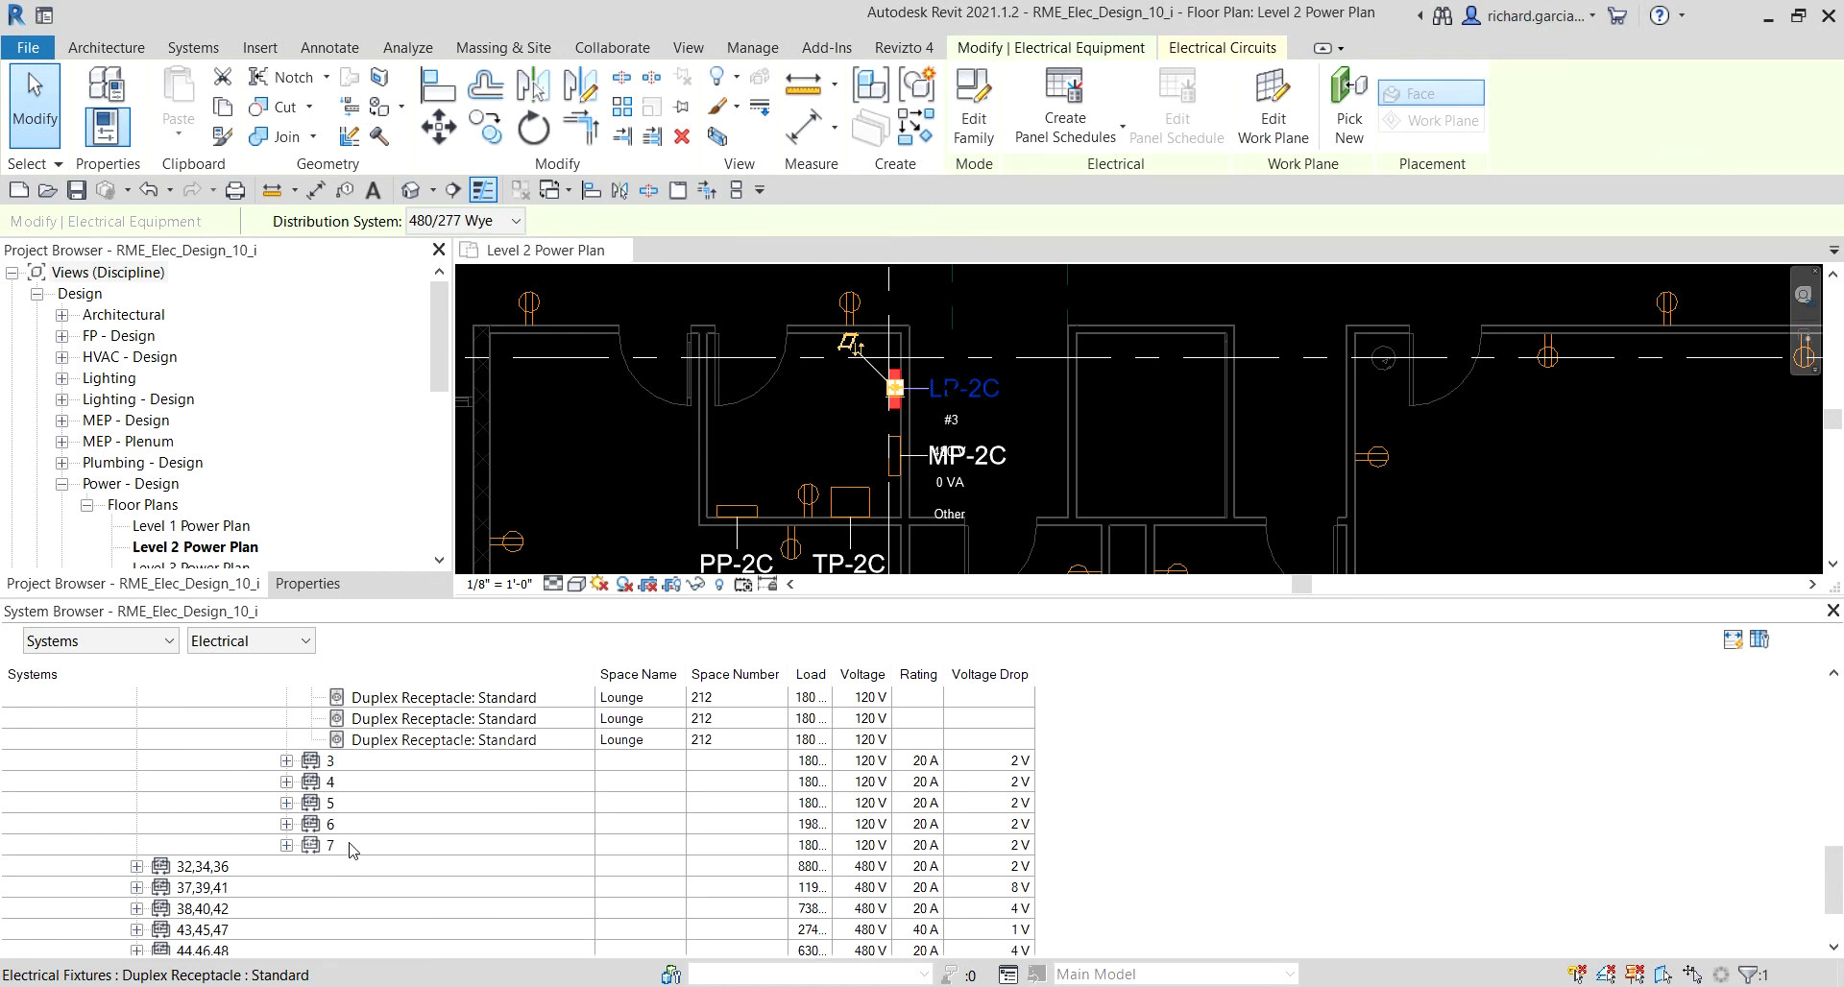
{"action": "scroll", "coordinate": [384, 835], "scroll_direction": "up", "scroll_amount": 8}
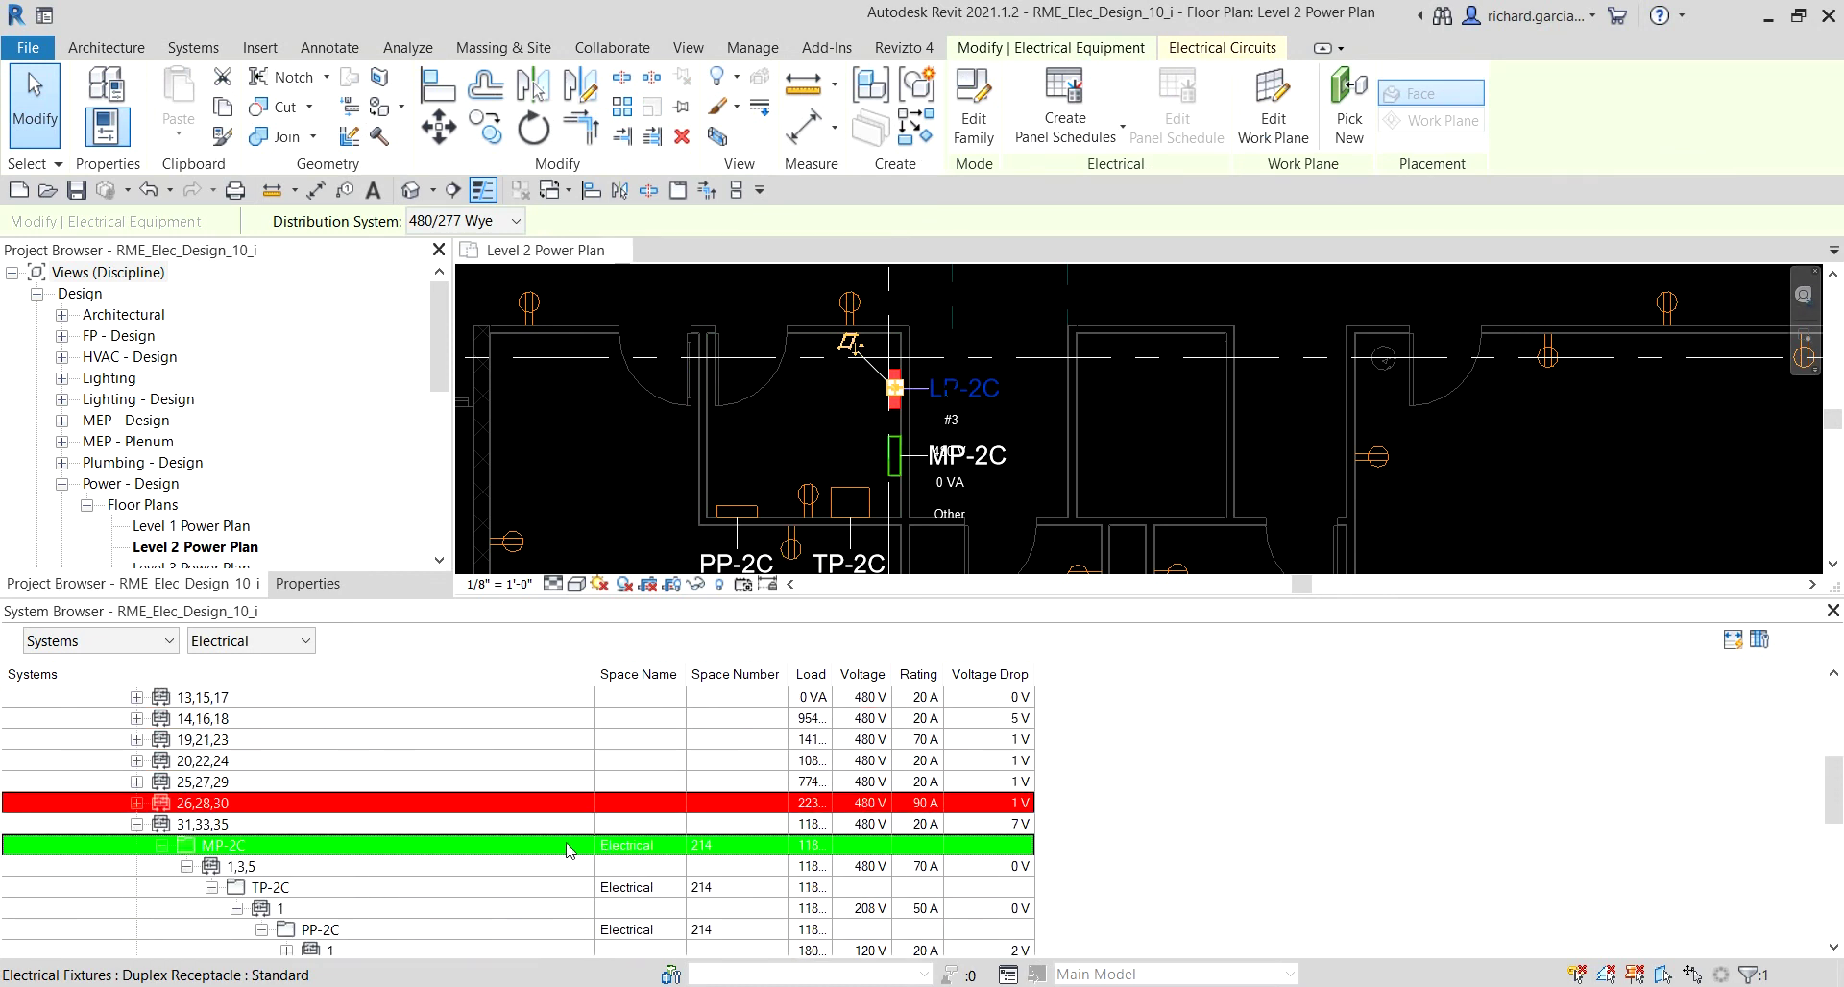
{"action": "scroll", "coordinate": [229, 773], "scroll_direction": "up", "scroll_amount": 2}
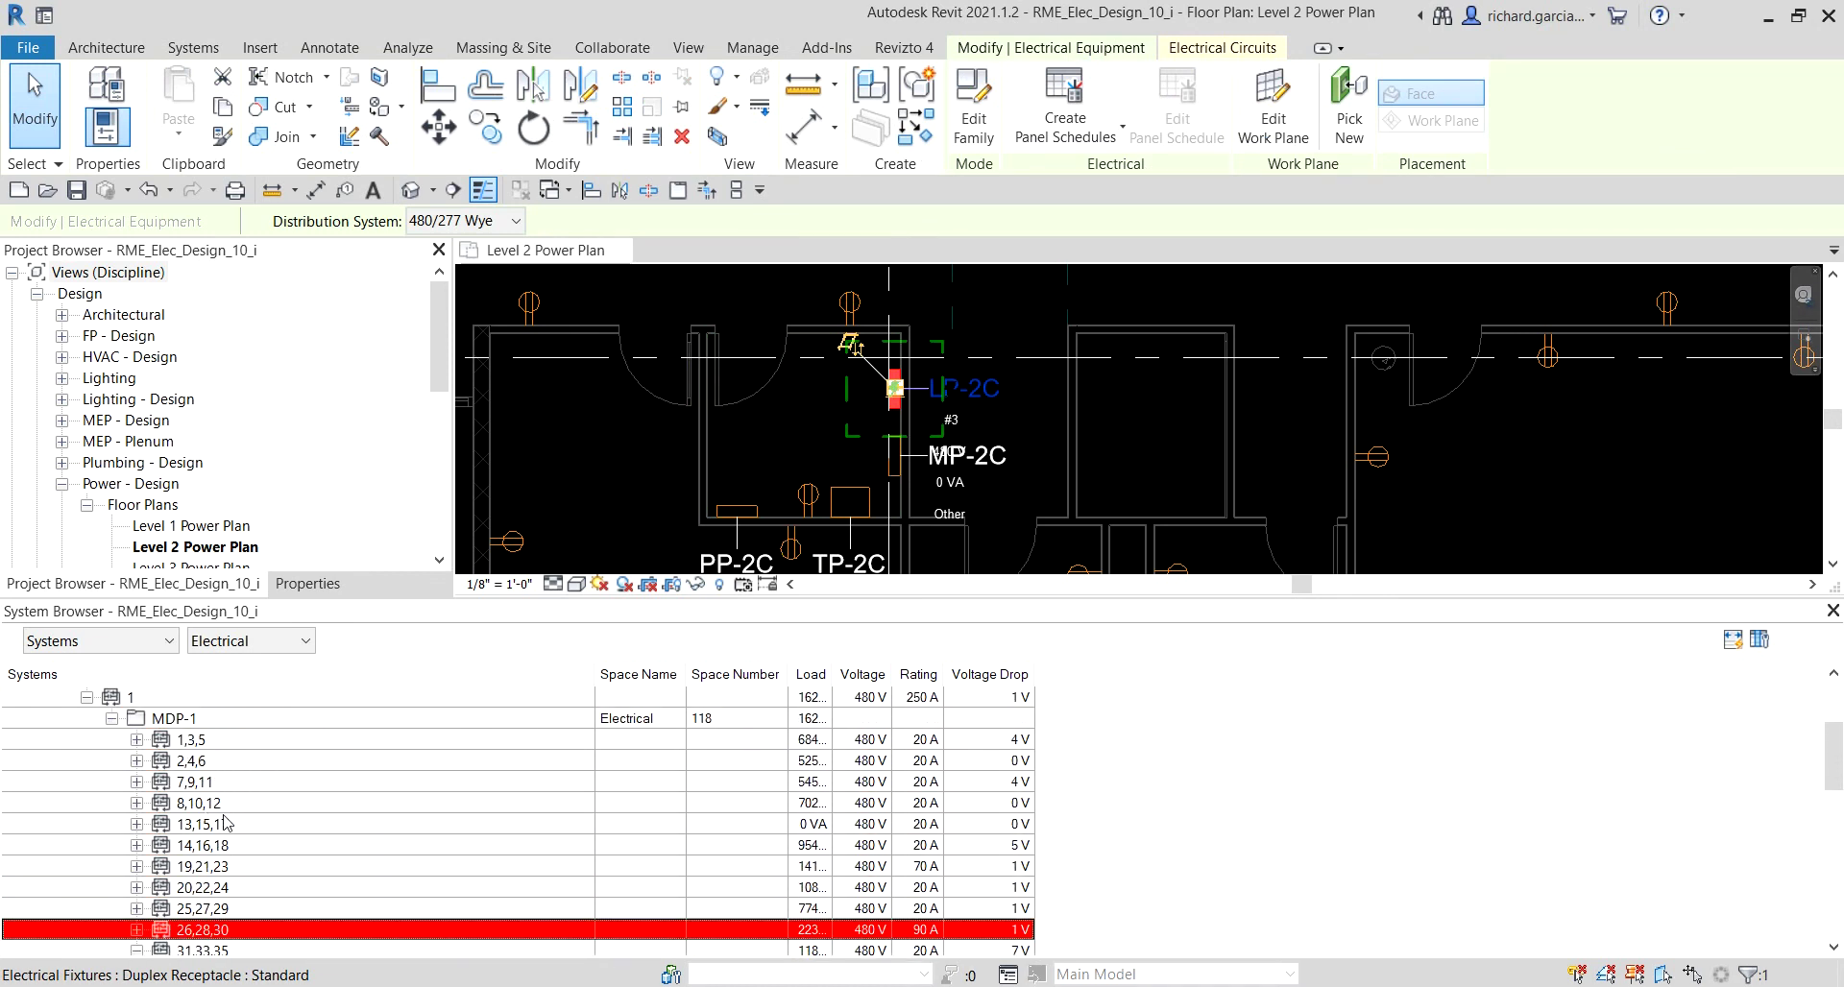
{"action": "left_click", "coordinate": [189, 727]}
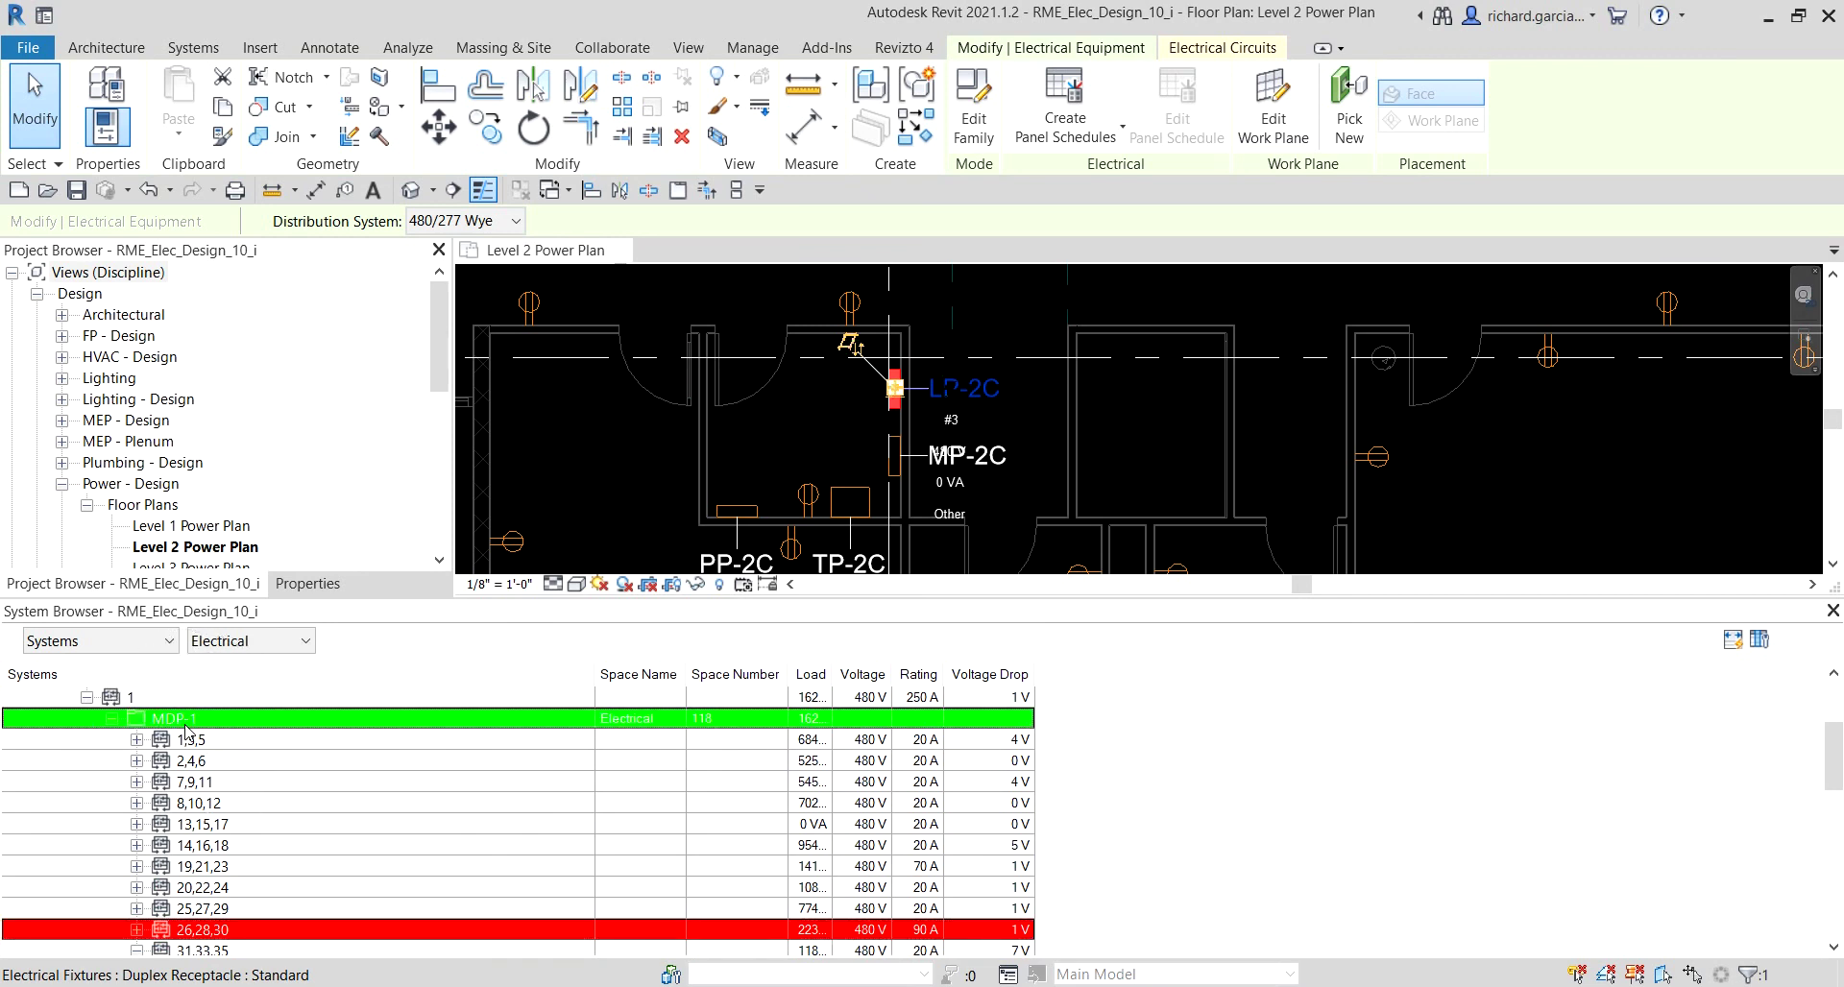
{"action": "left_click", "coordinate": [188, 728]}
{"action": "scroll", "coordinate": [172, 865], "scroll_direction": "down", "scroll_amount": 2}
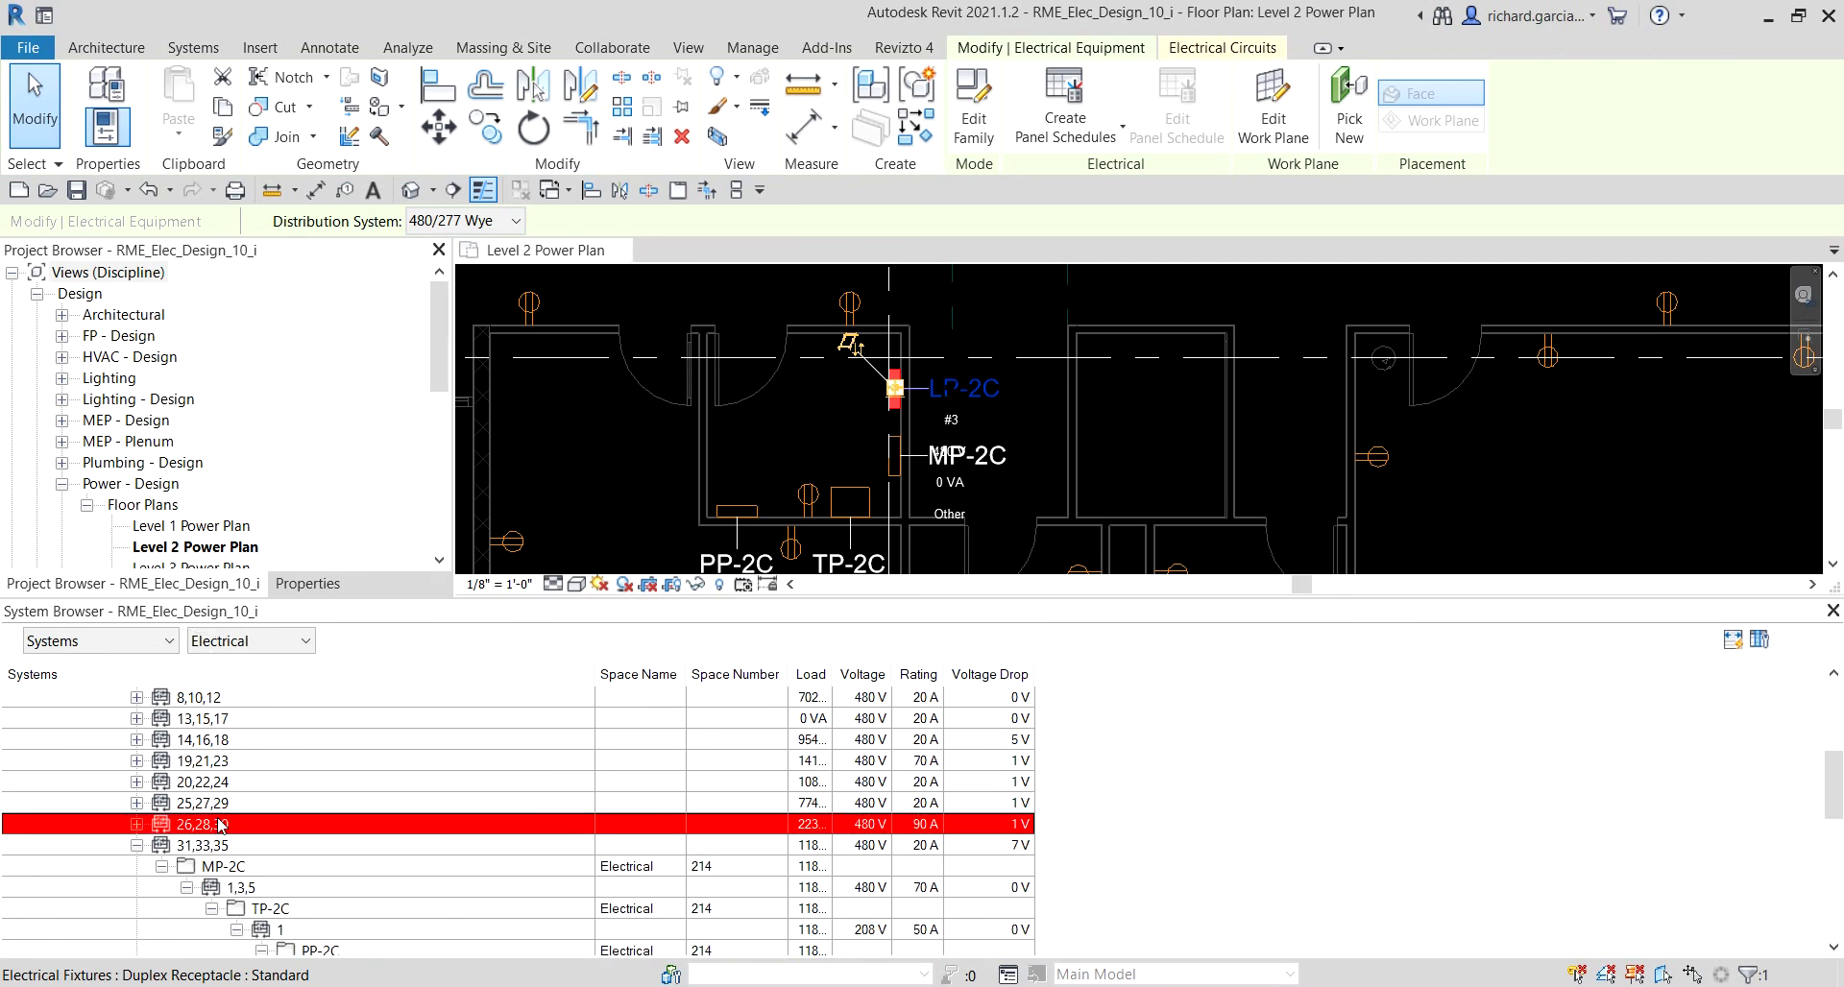
- Expand LP-2C's highlighted circuit under MDP-1 and the panel itself down to its branch circuits
{"action": "left_click", "coordinate": [140, 825]}
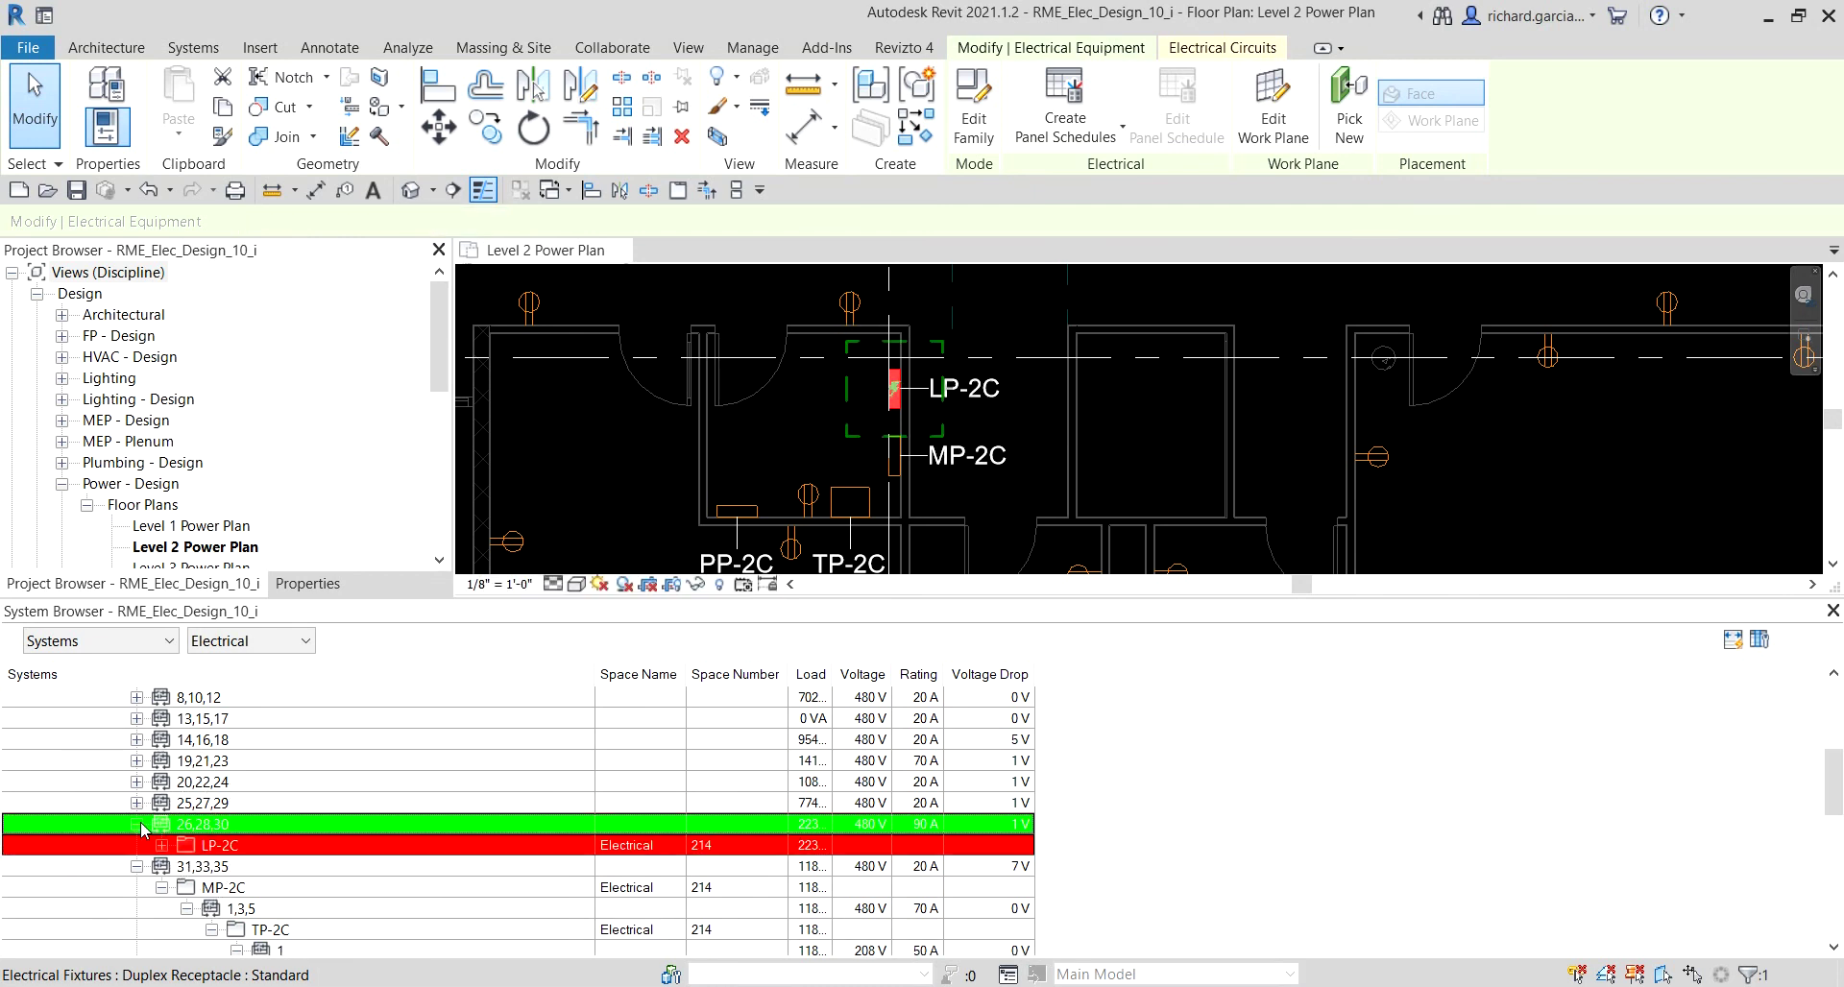
{"action": "left_click", "coordinate": [162, 851]}
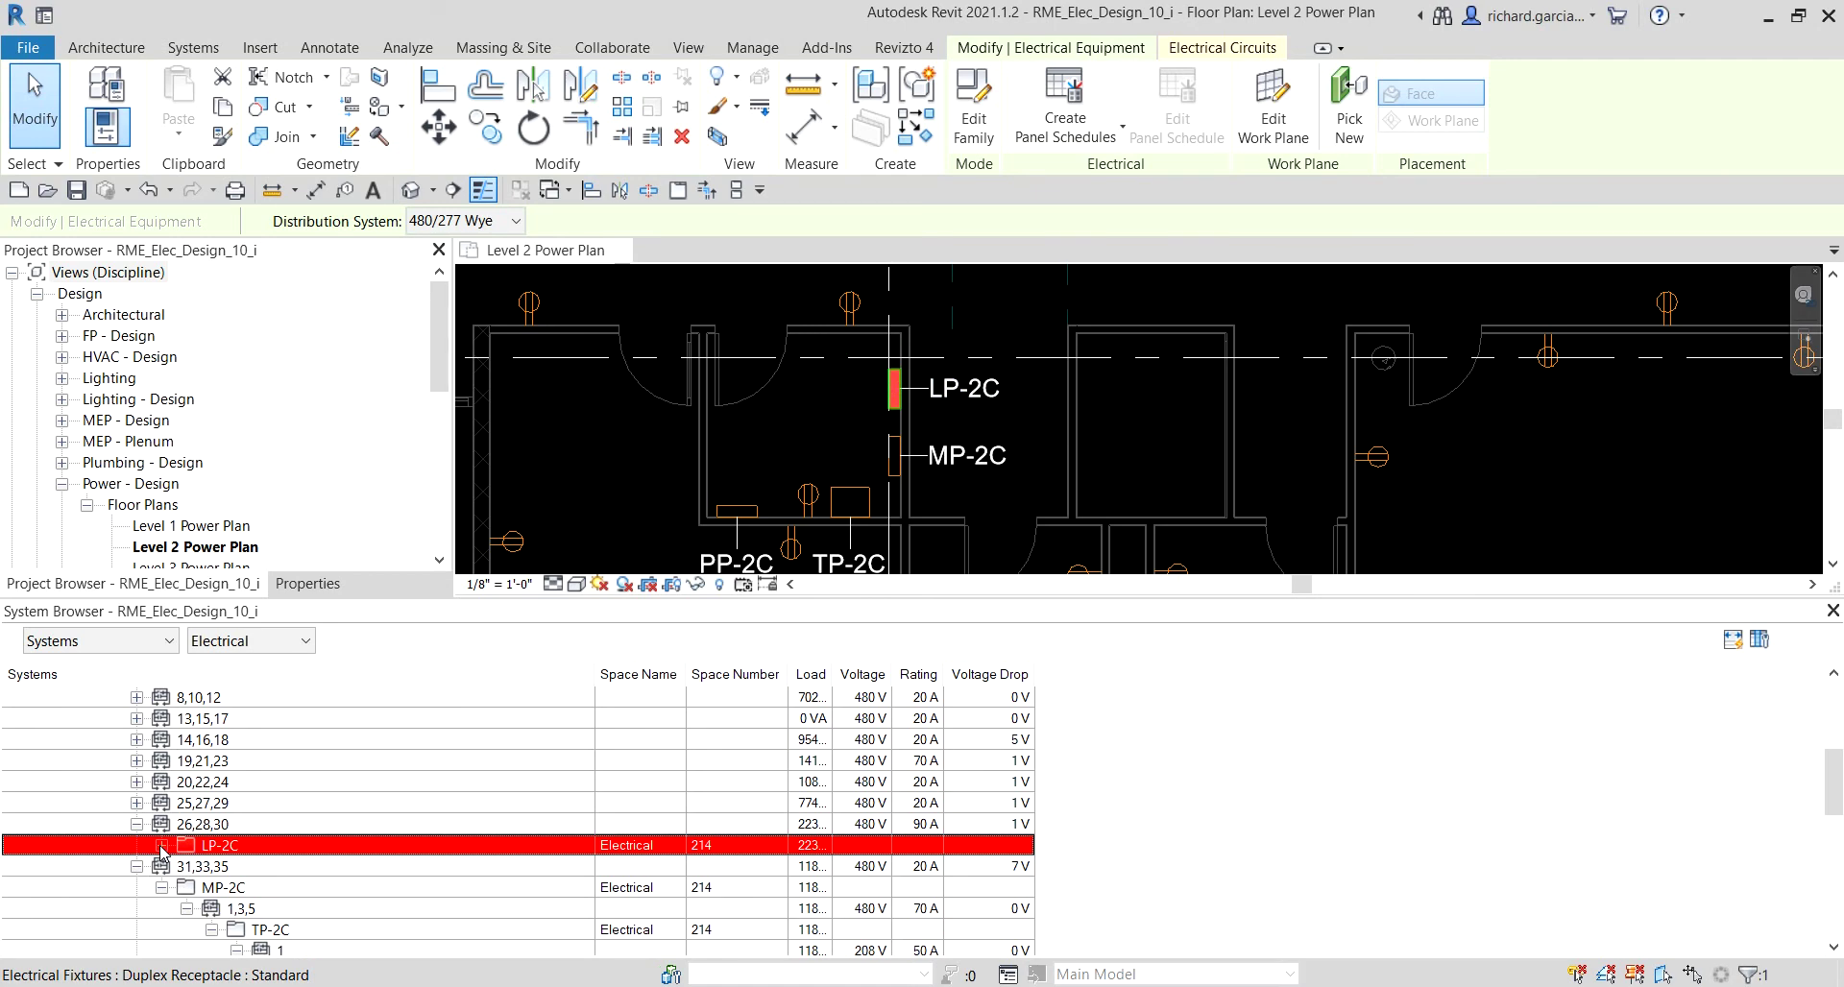
{"action": "left_click", "coordinate": [161, 847]}
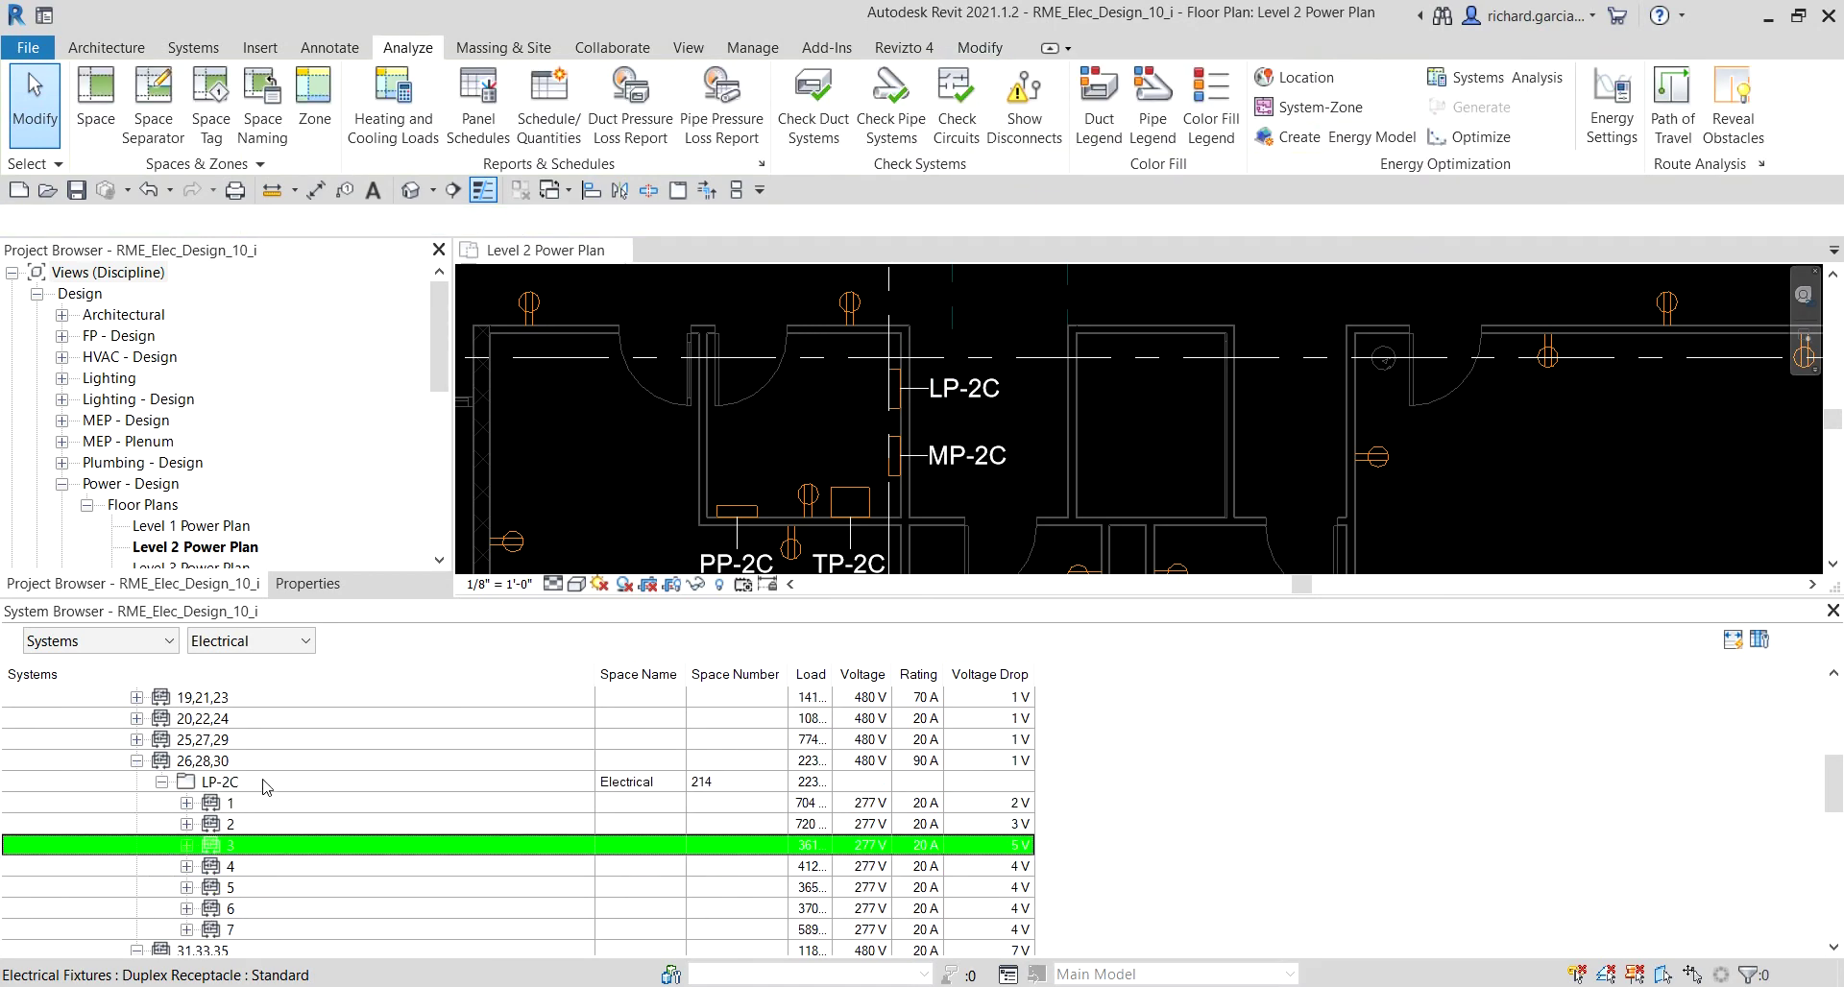
- Select LP-2C in the System Browser and trace its feed upstream to MDP-1 and T-SVC's circuit 1
{"action": "left_click", "coordinate": [226, 784]}
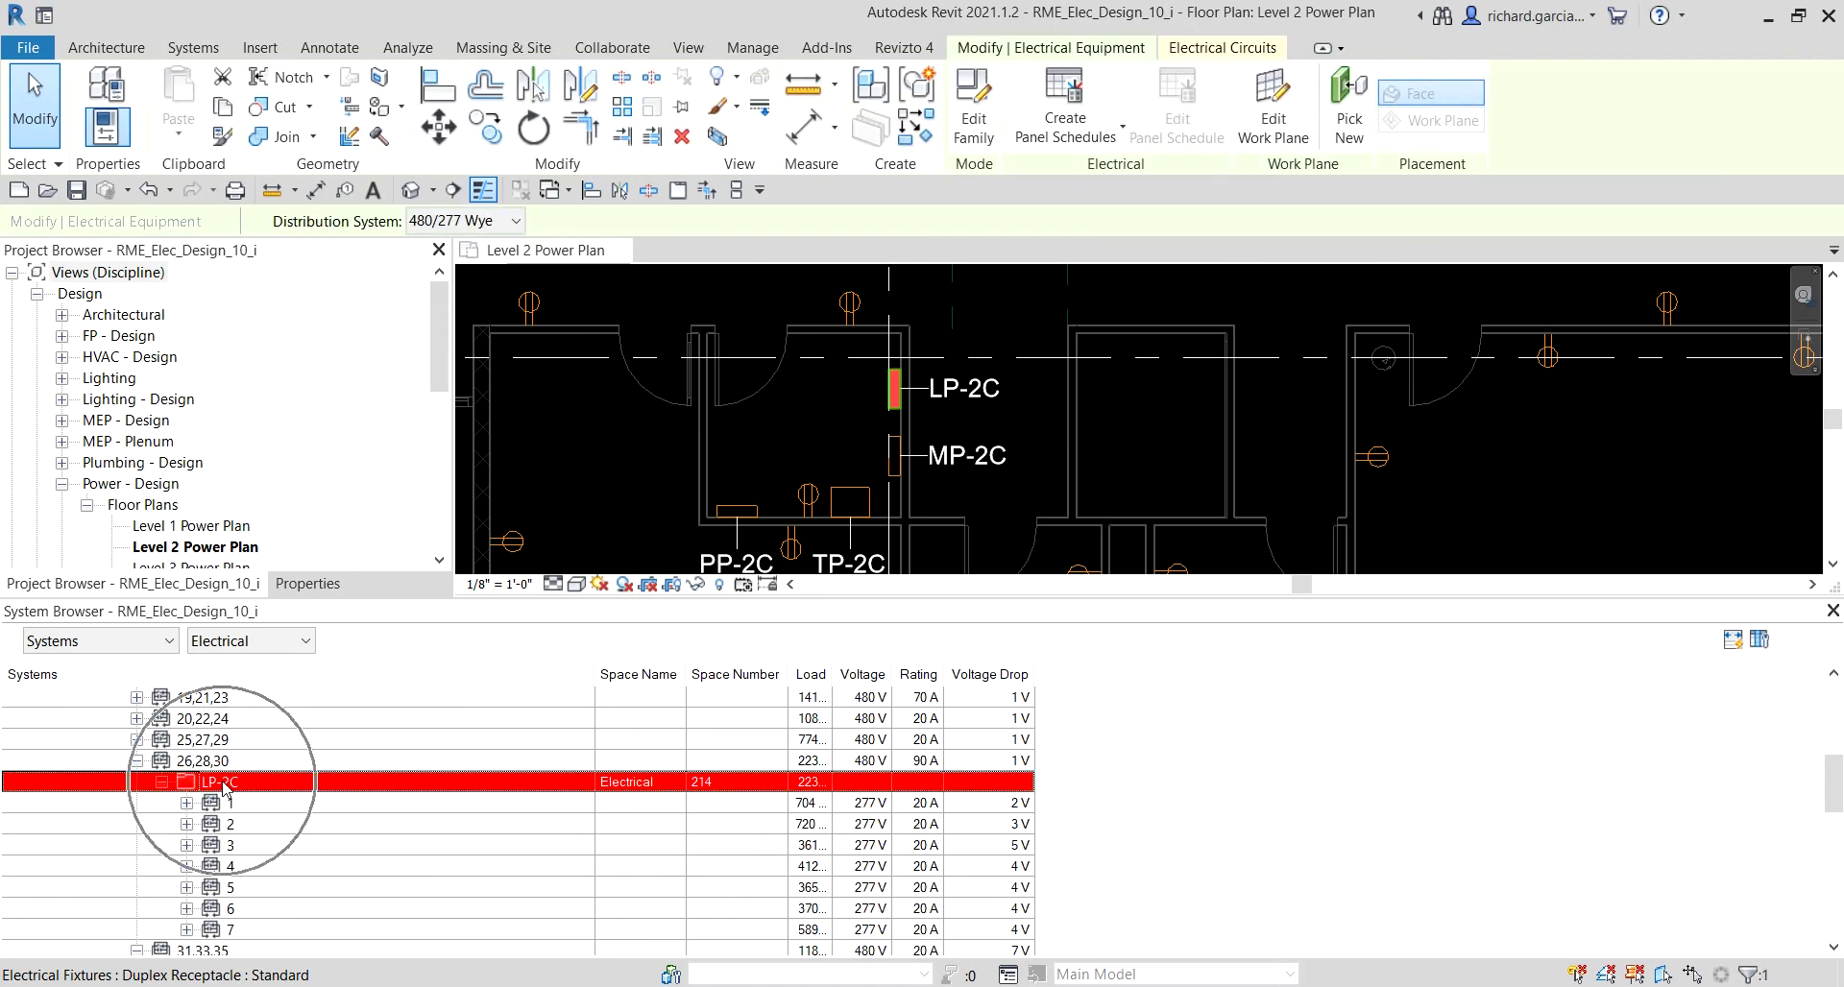
{"action": "scroll", "coordinate": [202, 768], "scroll_direction": "up", "scroll_amount": 3}
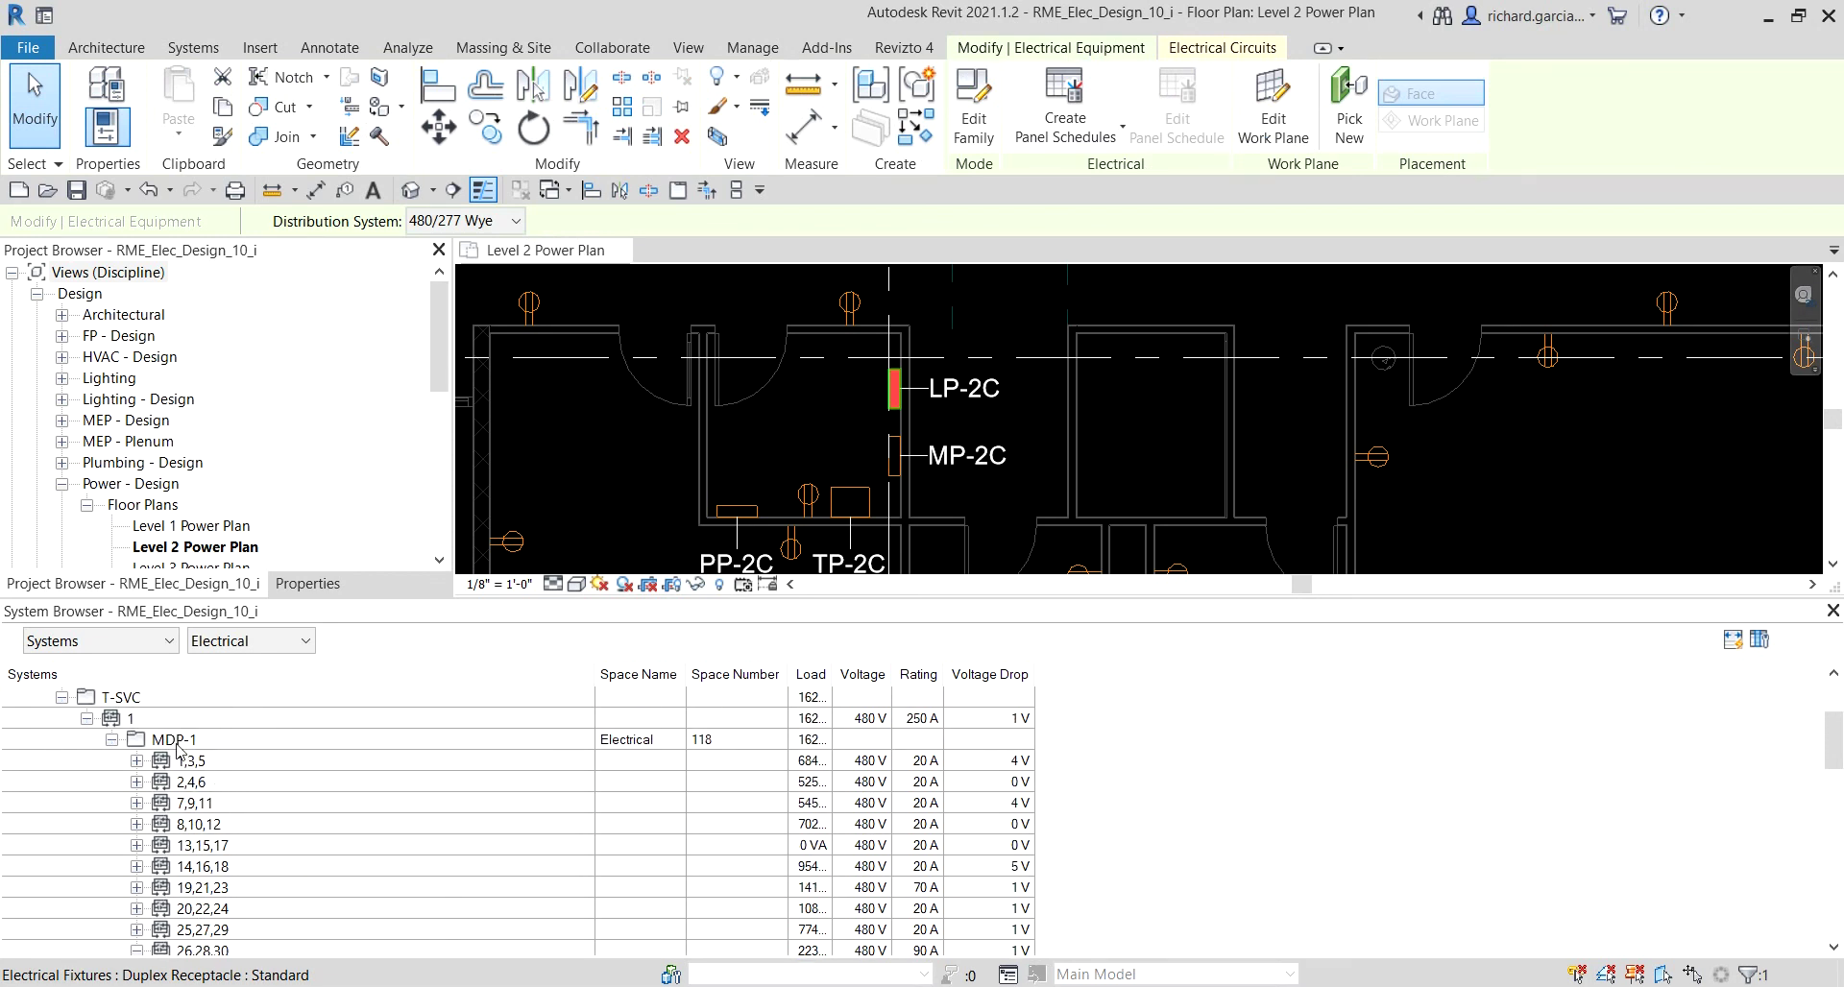
{"action": "left_click", "coordinate": [178, 745]}
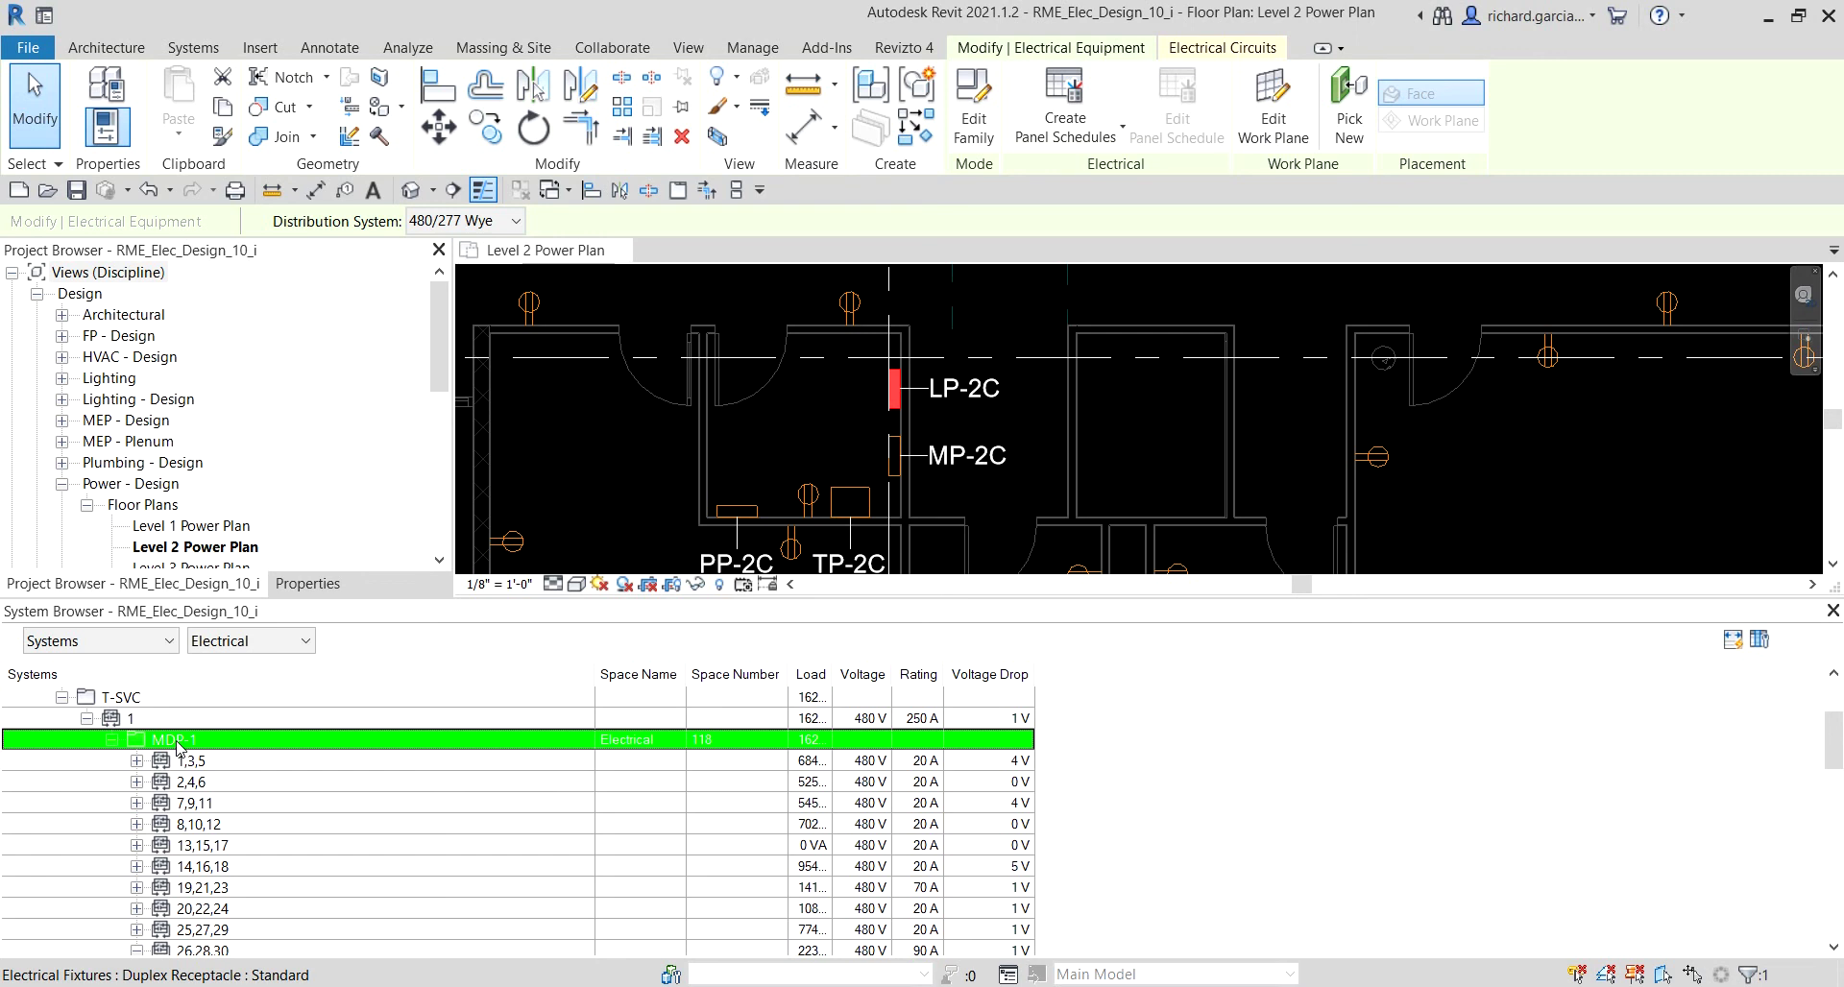
{"action": "left_click", "coordinate": [463, 721]}
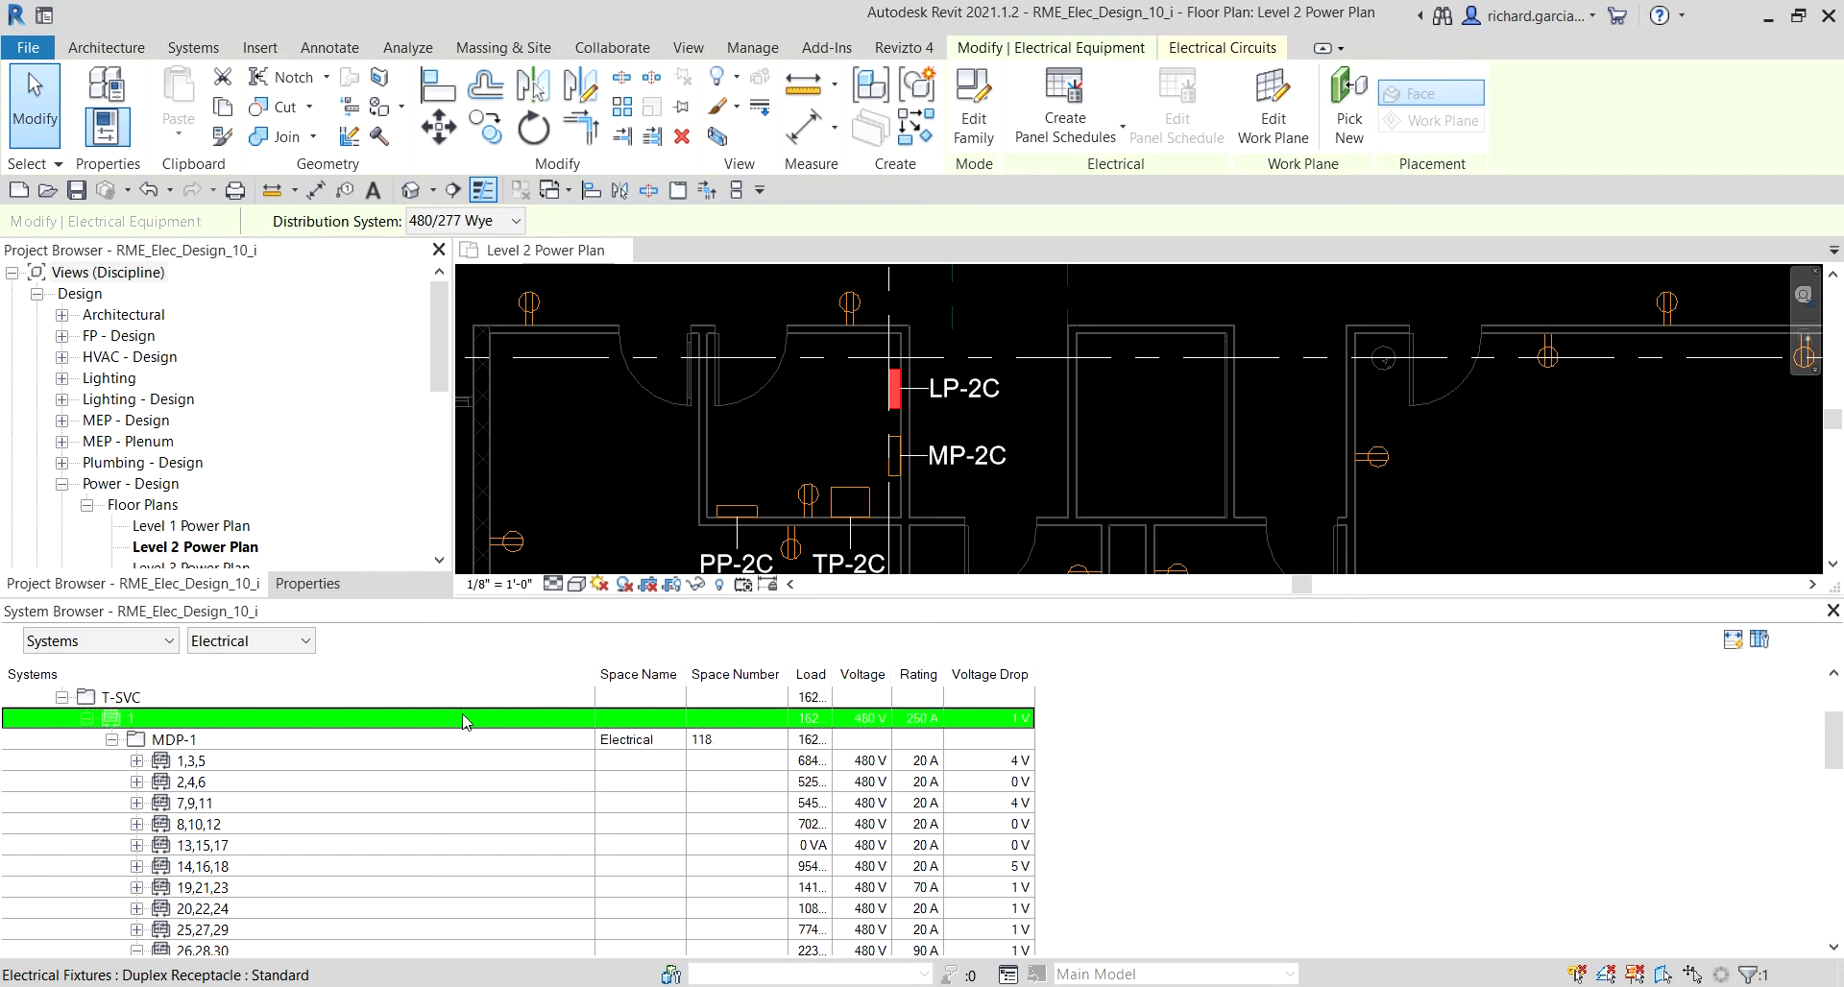